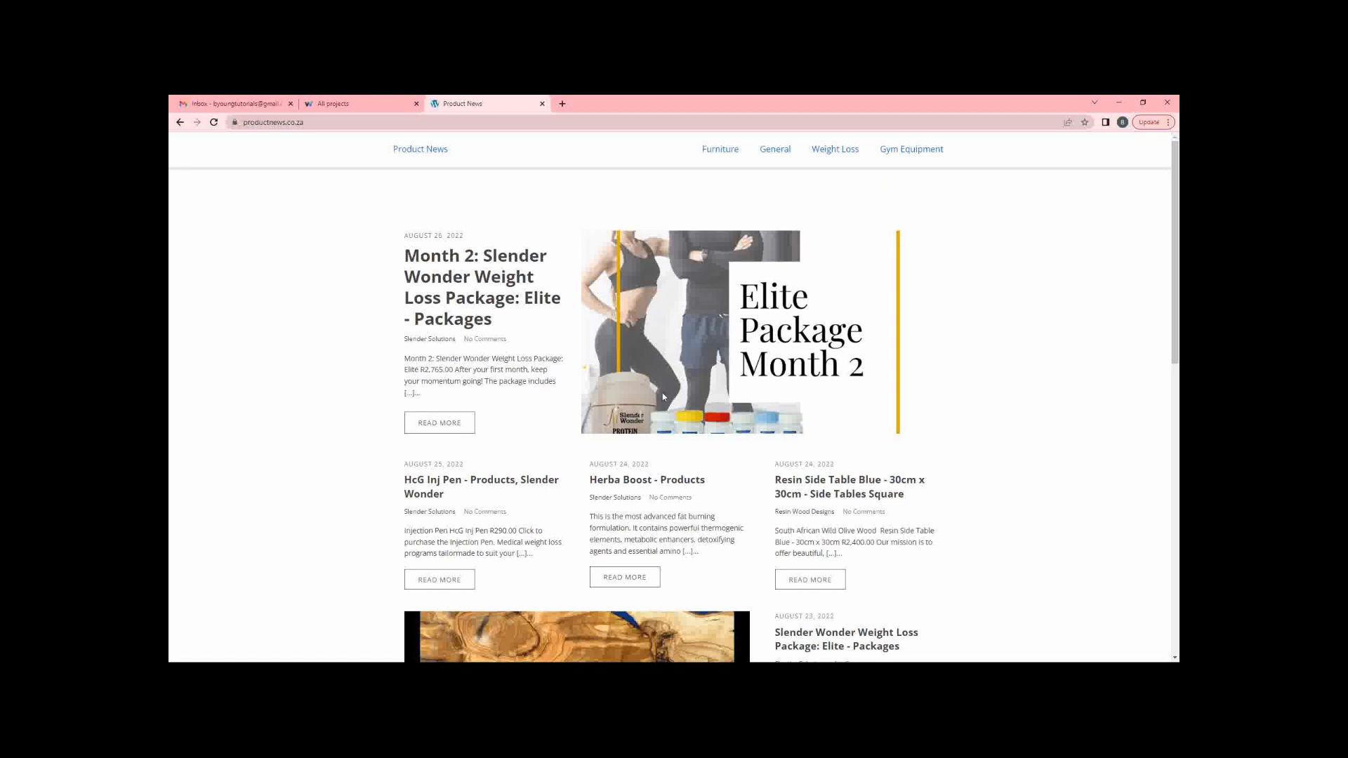
Leave the Product News site and go to the empty Webvizio All projects page.
{"action": "left_click", "coordinate": [346, 105]}
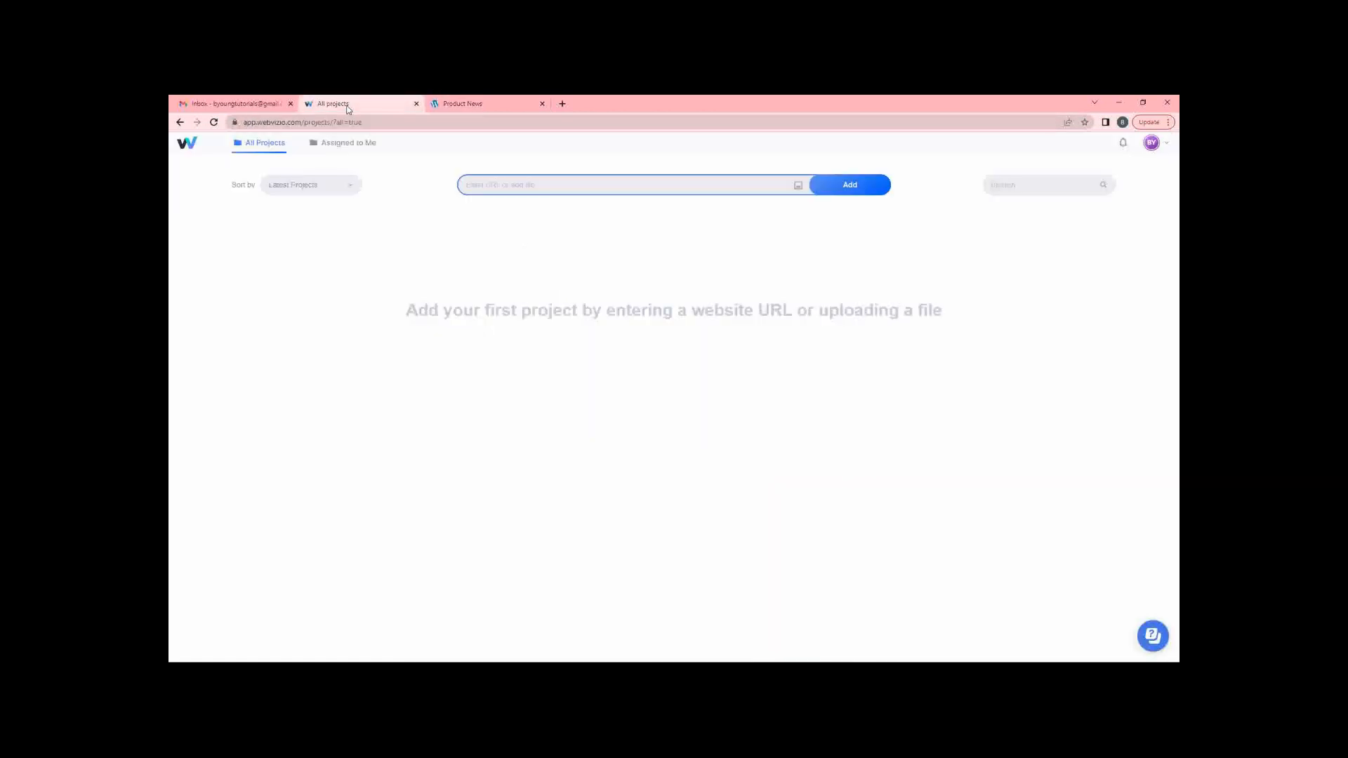
Create a project from the URL productnews.co.za and open it in task mode.
{"action": "left_click", "coordinate": [509, 185]}
{"action": "type", "text": "prod"}
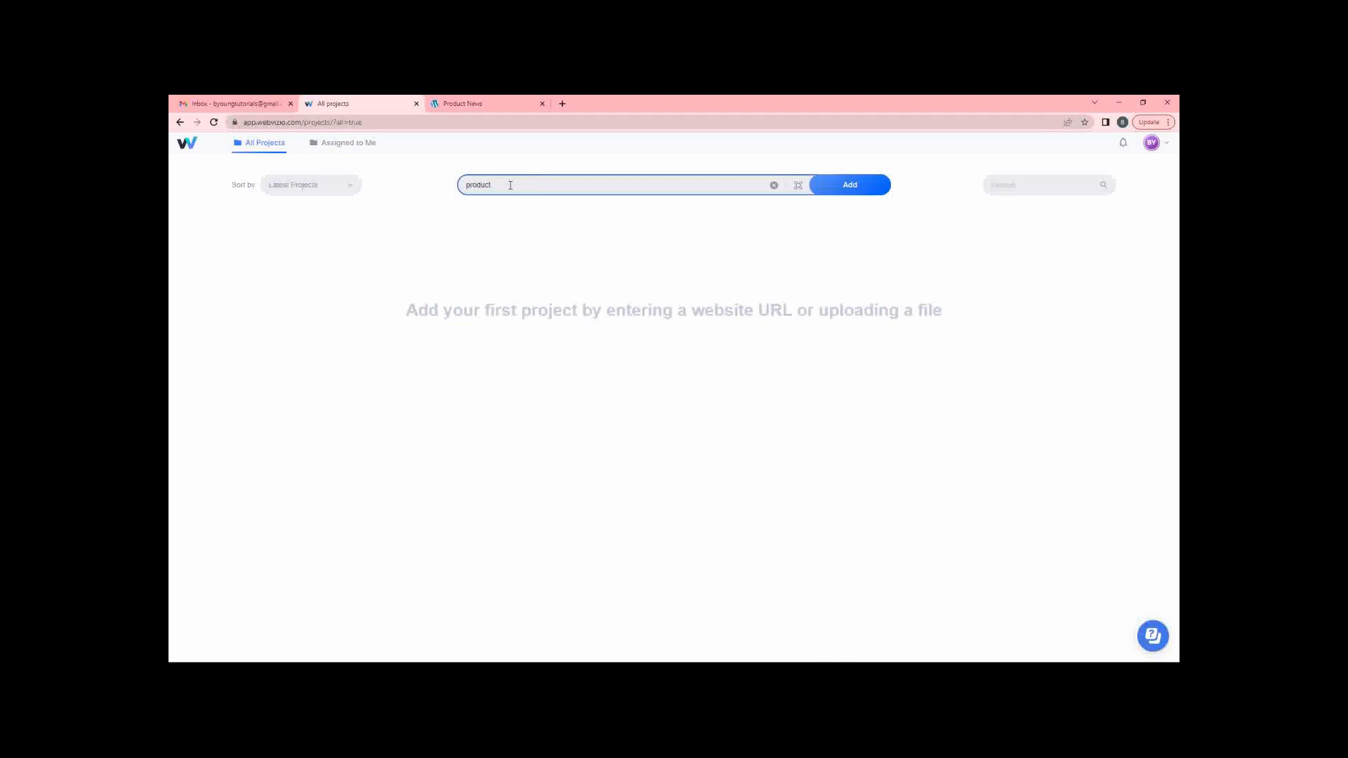
{"action": "type", "text": "uctnews.co.za"}
{"action": "key", "text": "Return"}
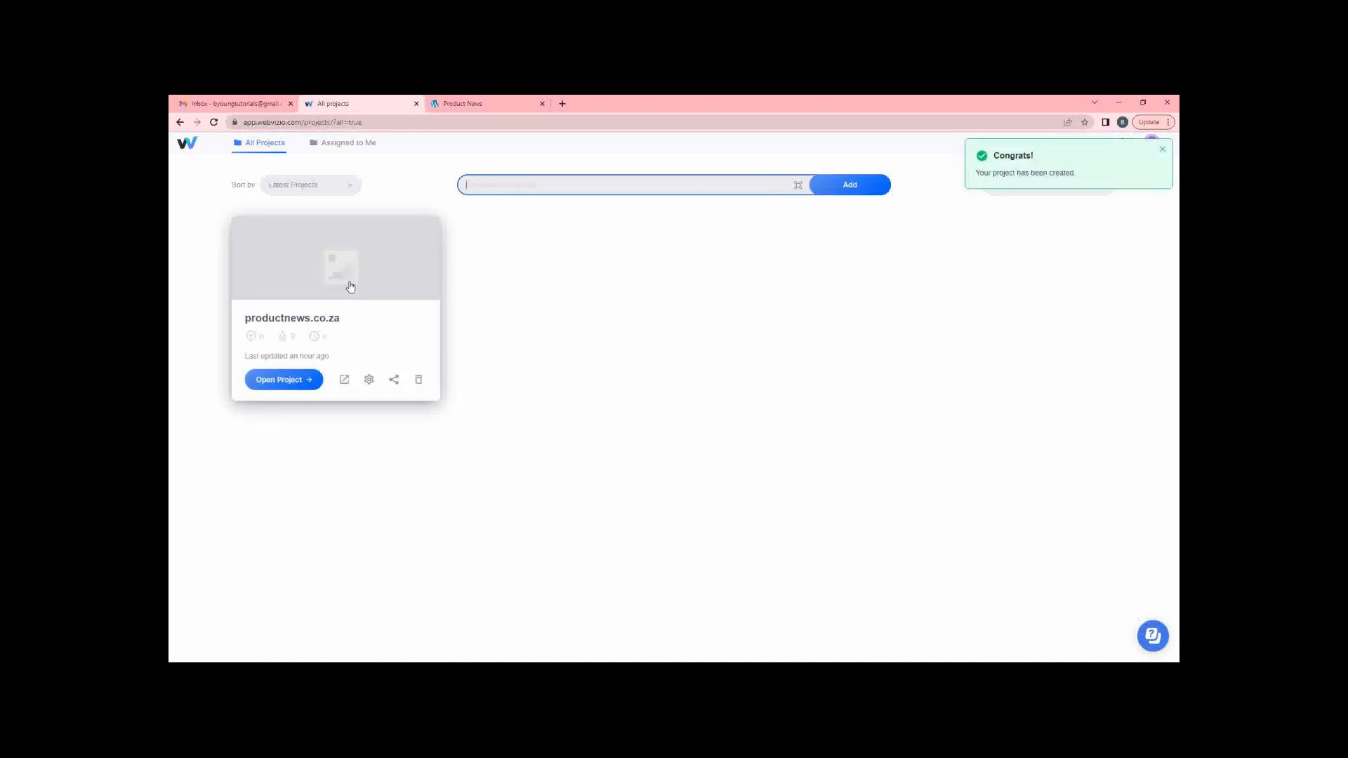
{"action": "left_click", "coordinate": [273, 384]}
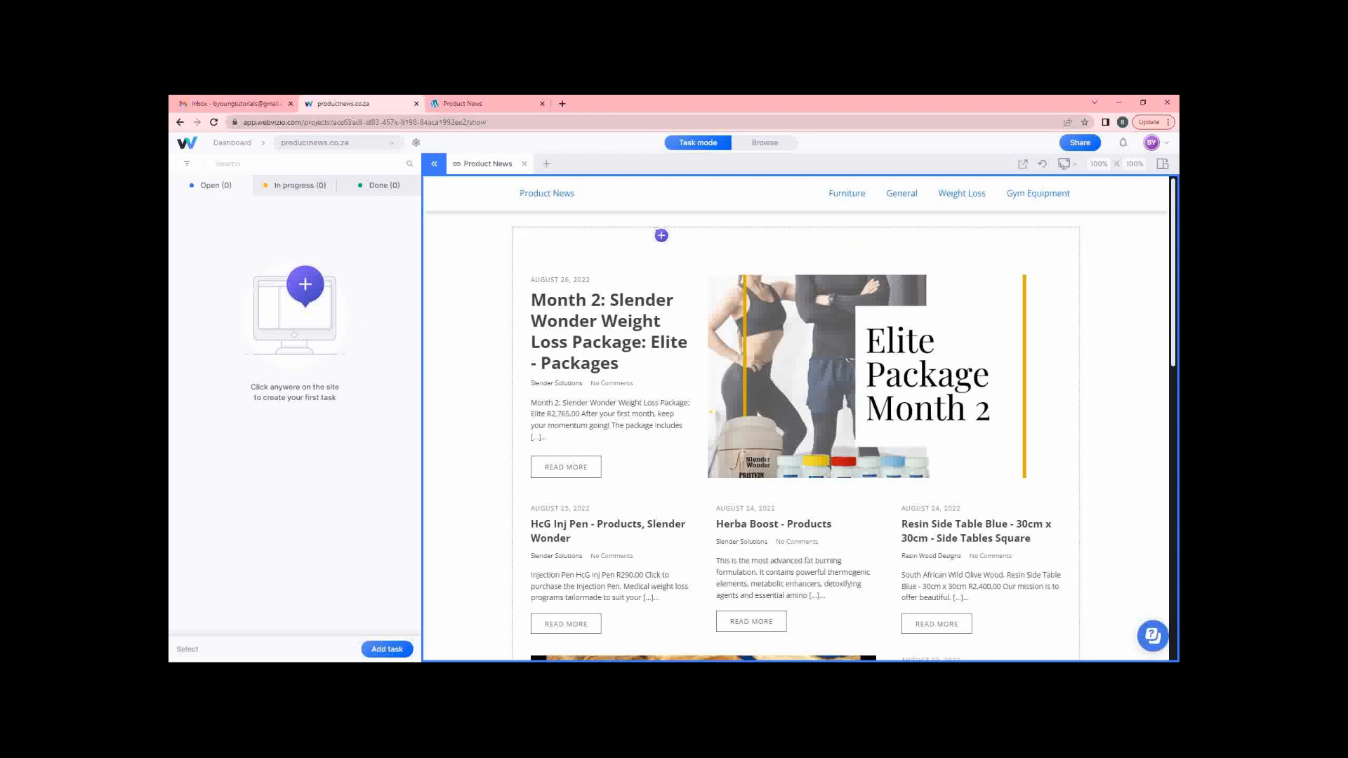
Create Task 1 'Add a page header' at the page top, assigned to the account owner.
{"action": "left_click", "coordinate": [768, 254]}
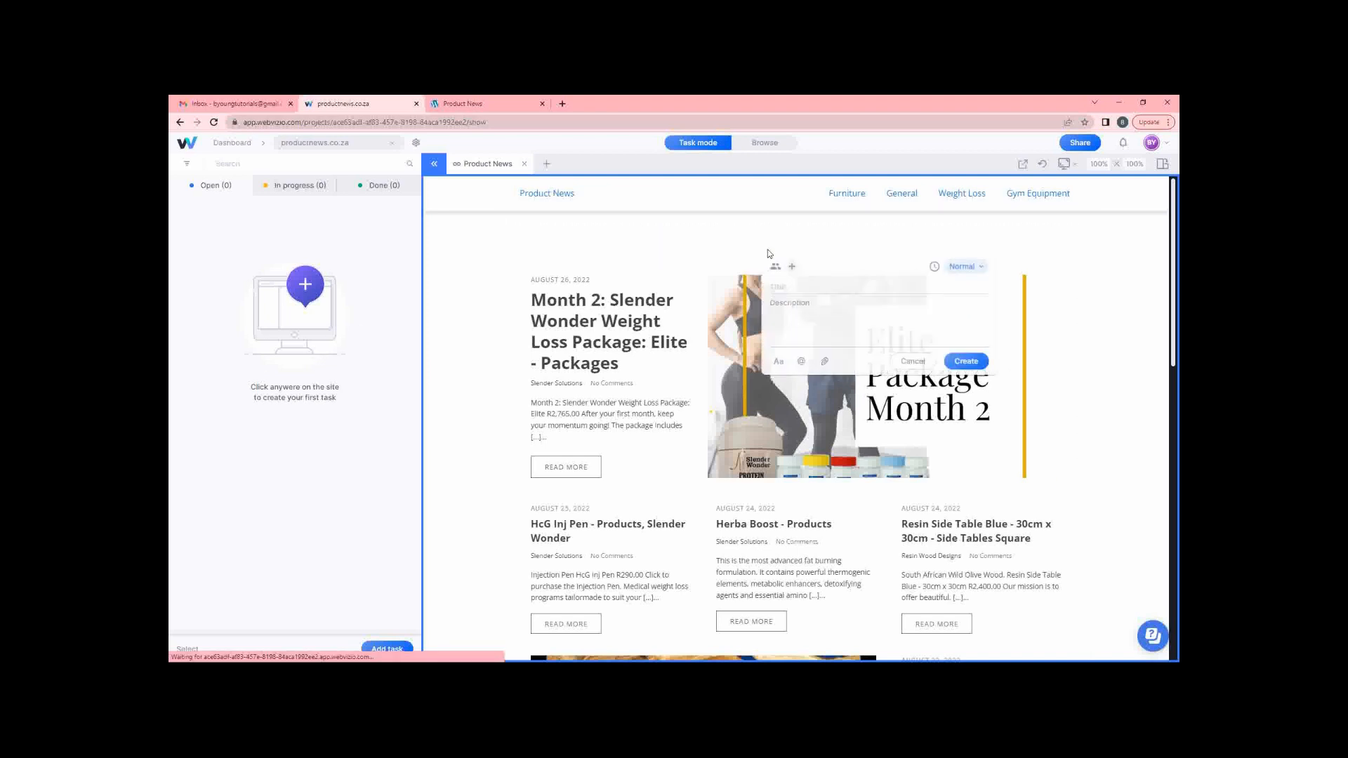
{"action": "left_click", "coordinate": [804, 289]}
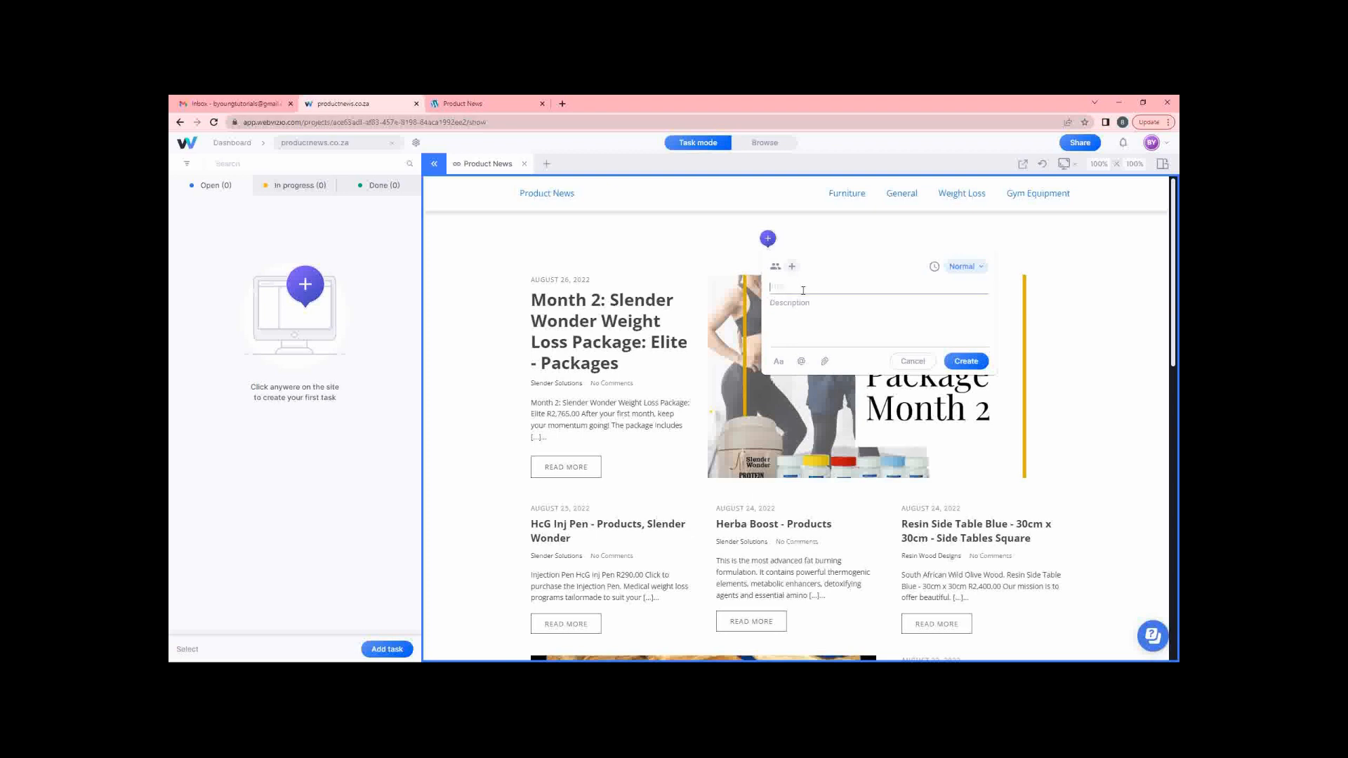
{"action": "type", "text": "Add a page header"}
{"action": "left_click", "coordinate": [792, 267]}
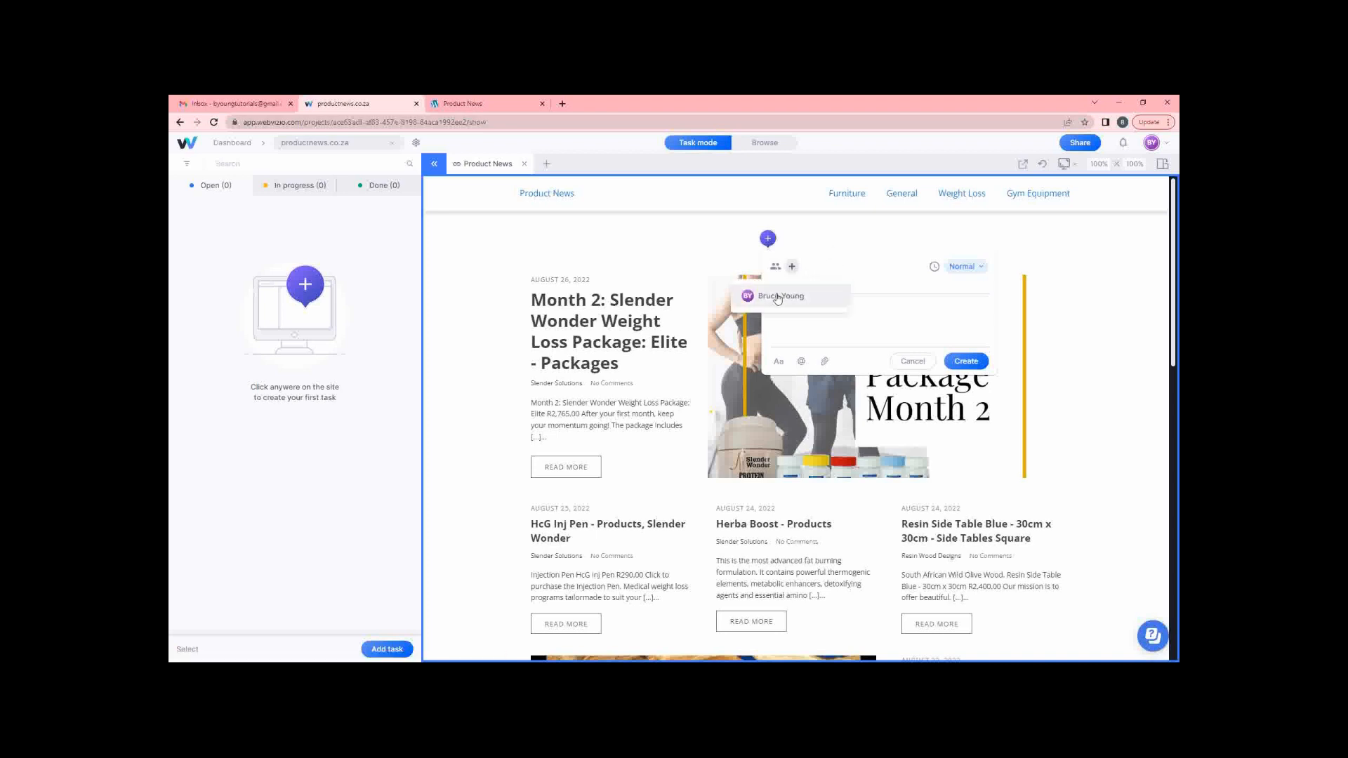
{"action": "left_click", "coordinate": [778, 296]}
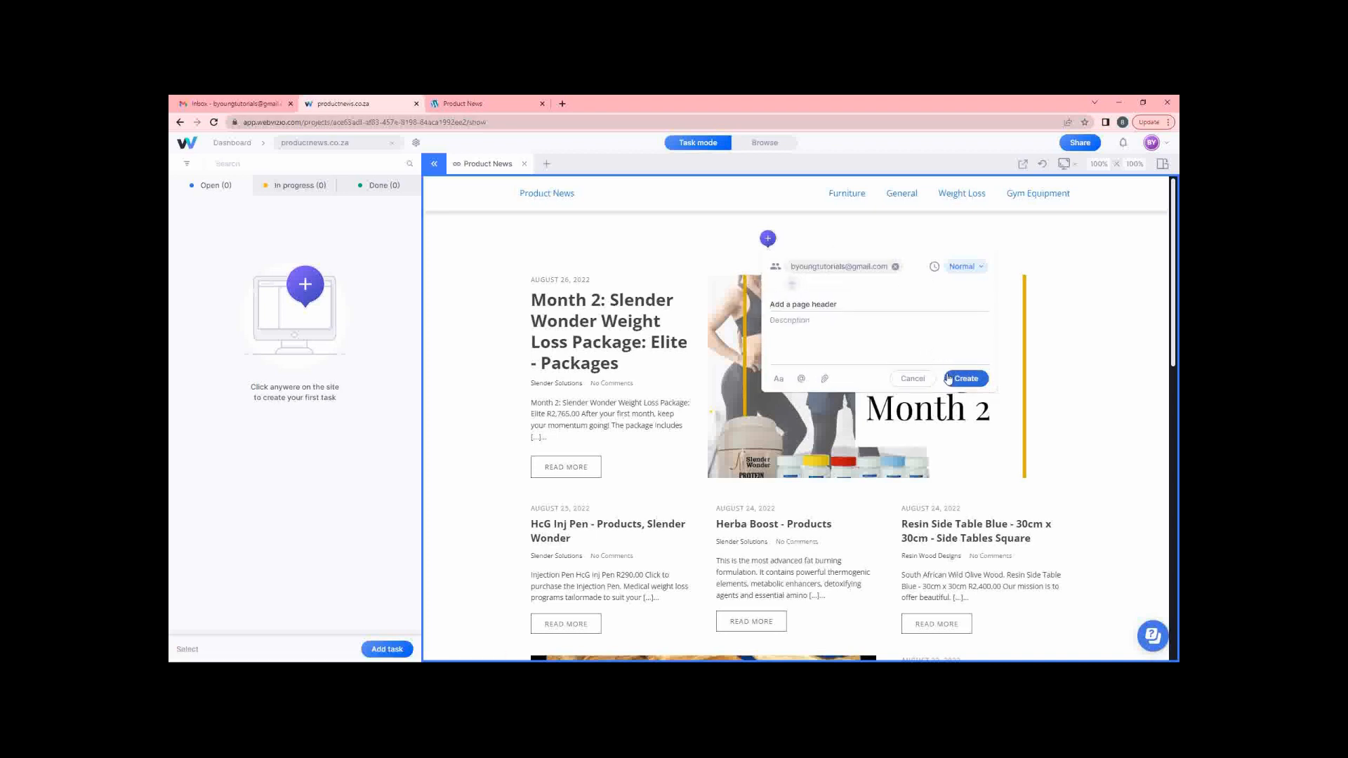
{"action": "left_click", "coordinate": [970, 379]}
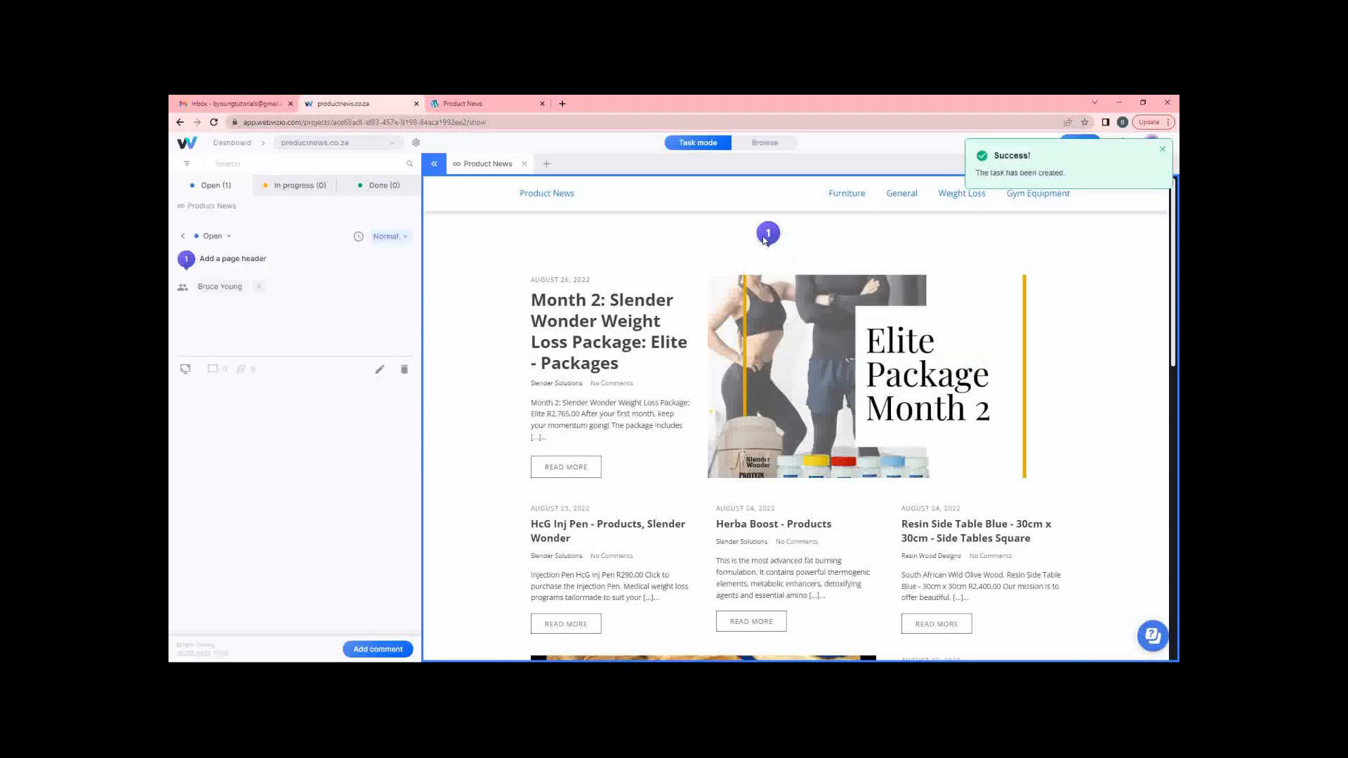
{"action": "left_click", "coordinate": [215, 106]}
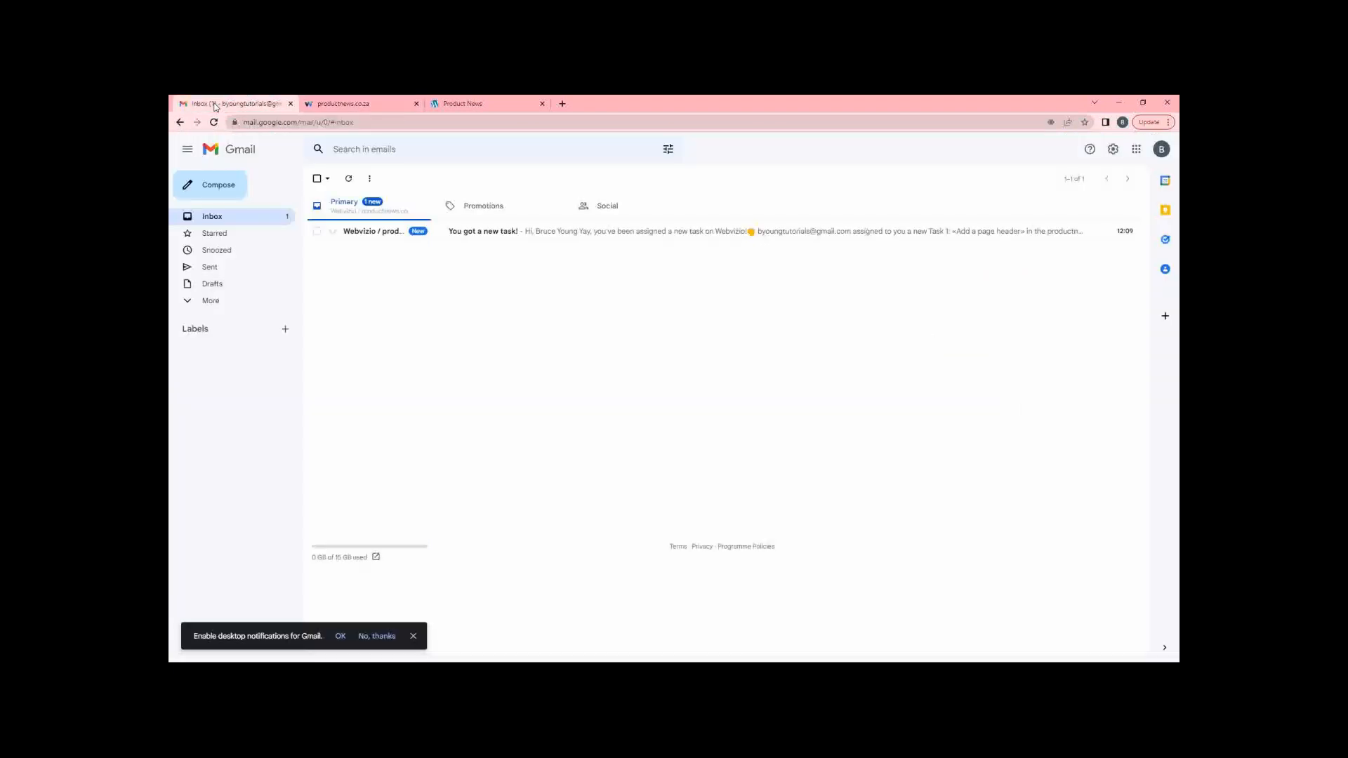
Open the 'You got a new task!' email and follow its Task 1 link.
{"action": "left_click", "coordinate": [563, 238]}
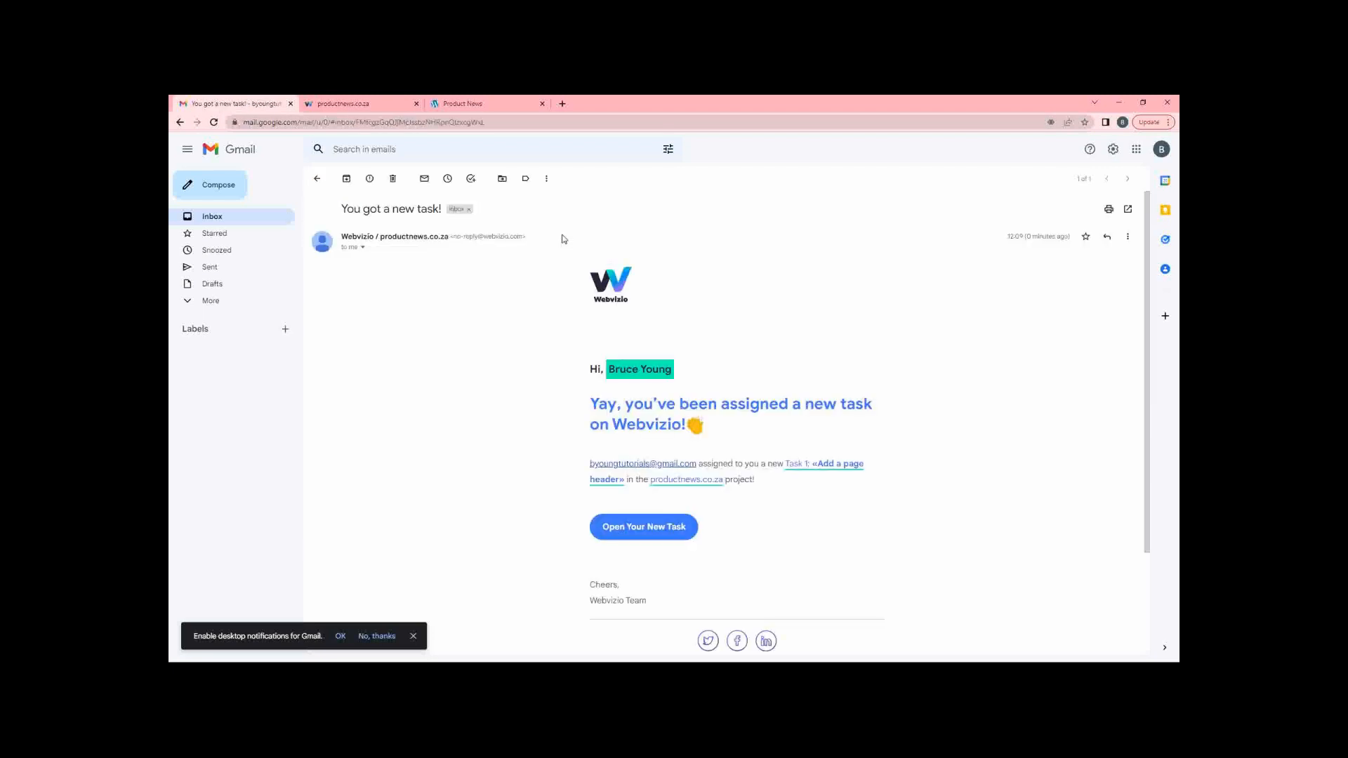
{"action": "left_click", "coordinate": [413, 635]}
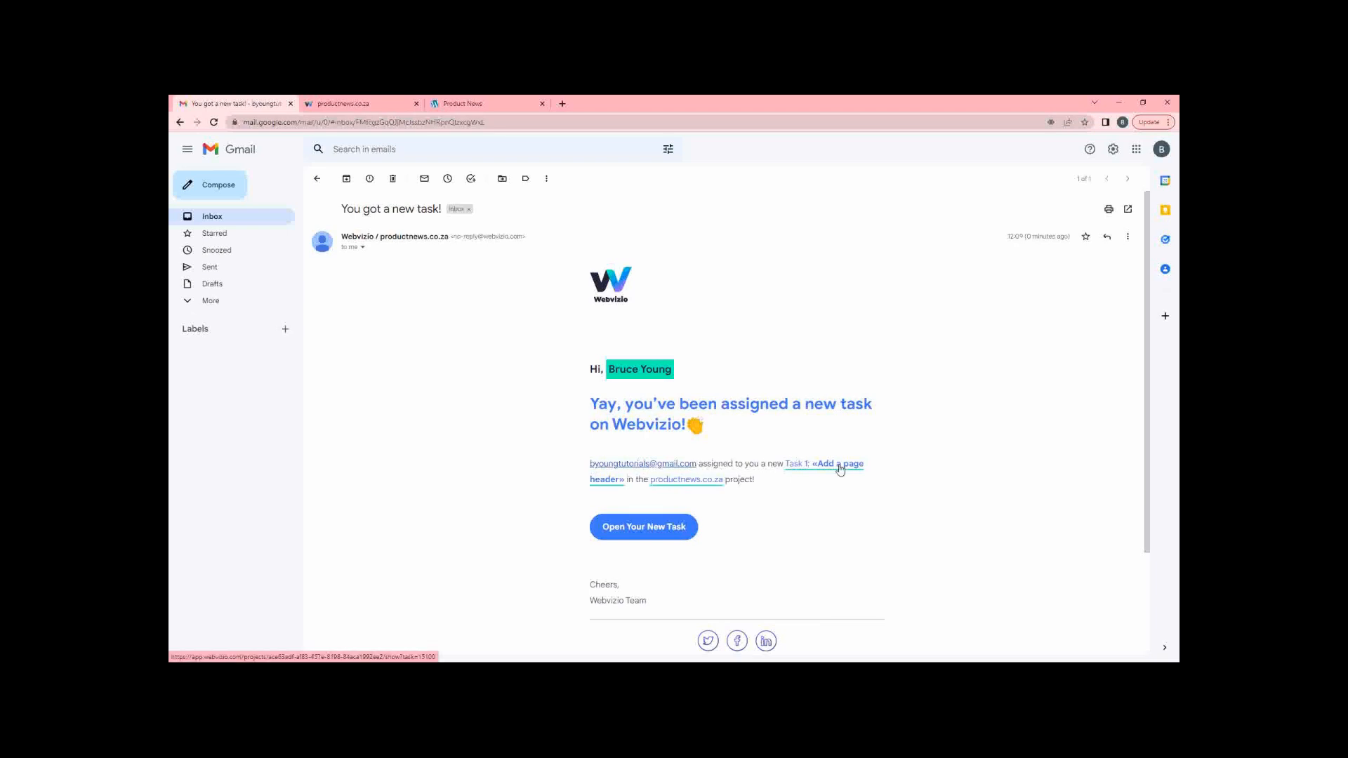
{"action": "left_click", "coordinate": [601, 481]}
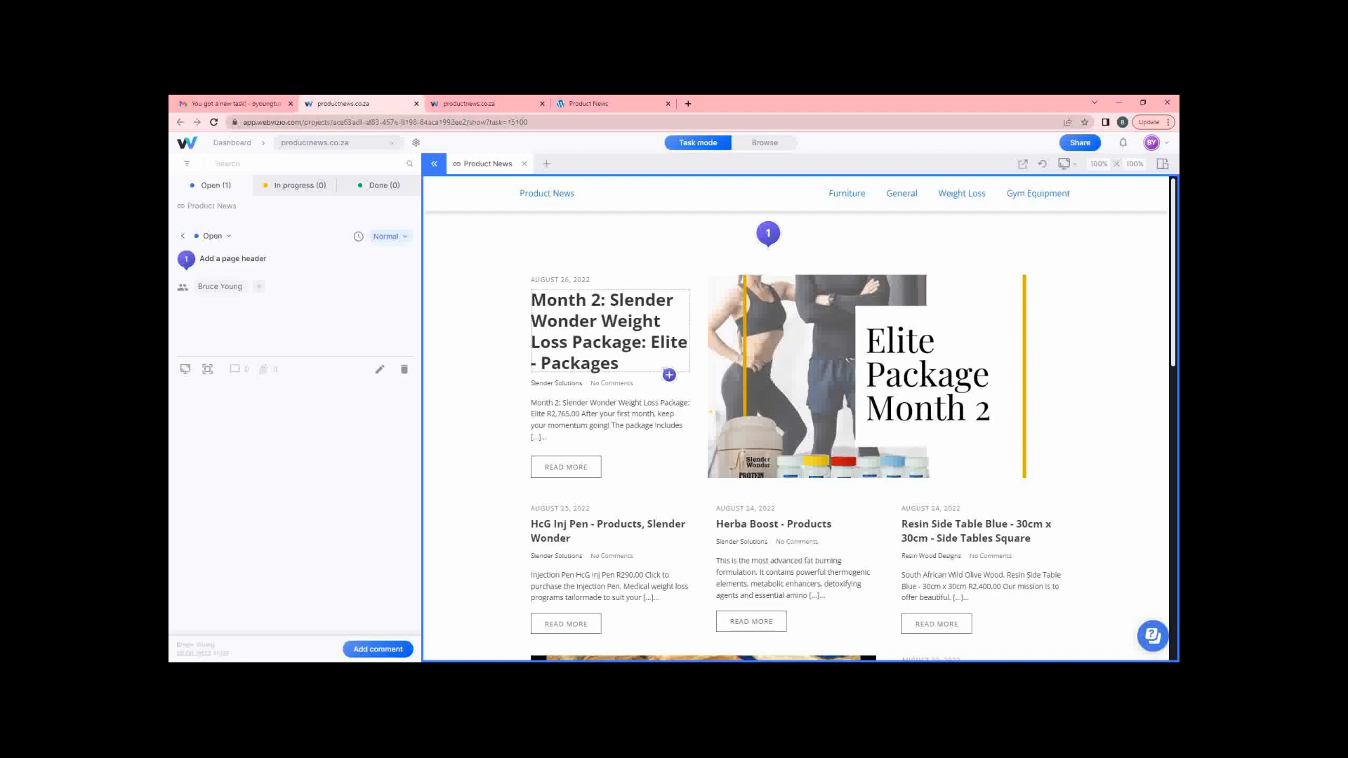
Close the duplicate Webvizio tab and return to the productnews.co.za task page.
{"action": "scroll", "coordinate": [674, 374], "scroll_direction": "down", "scroll_amount": 10}
{"action": "scroll", "coordinate": [674, 374], "scroll_direction": "up", "scroll_amount": 10}
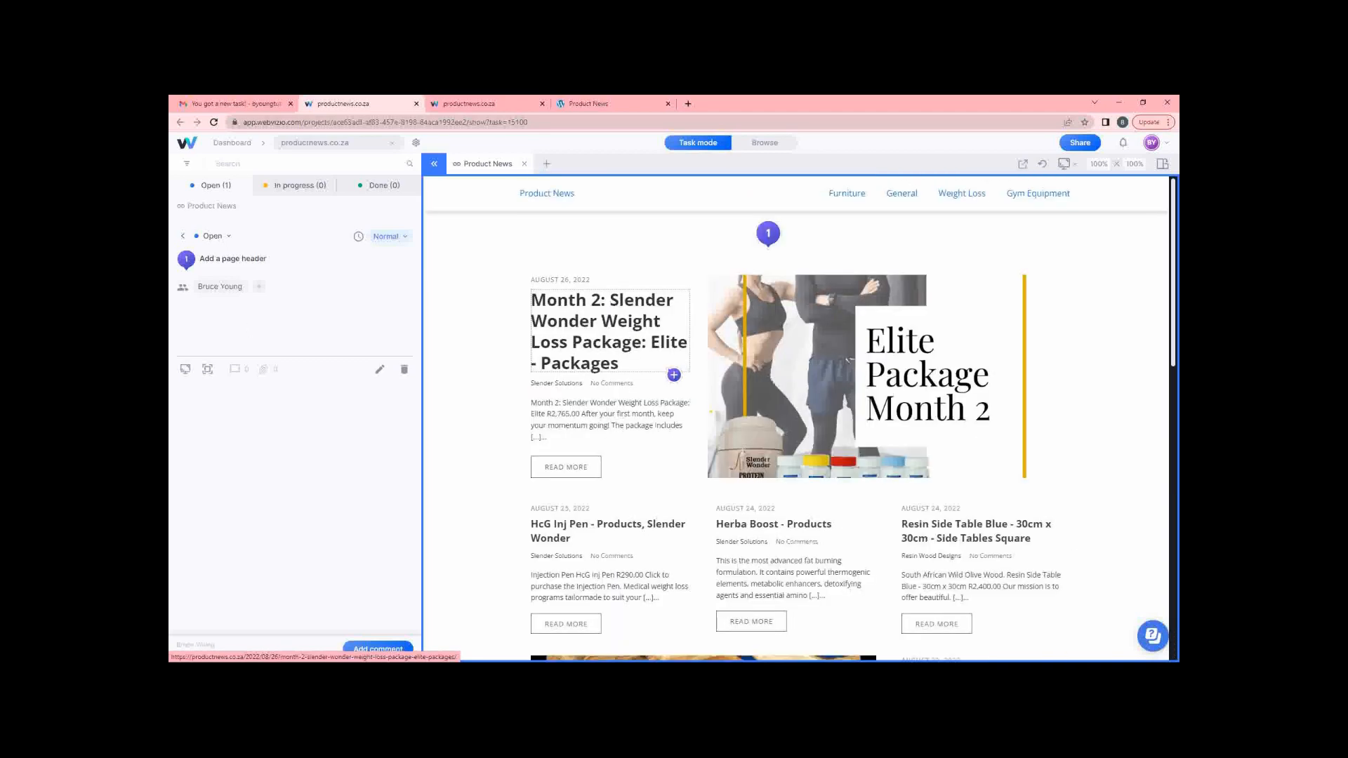
{"action": "left_click", "coordinate": [415, 105]}
{"action": "left_click", "coordinate": [359, 101]}
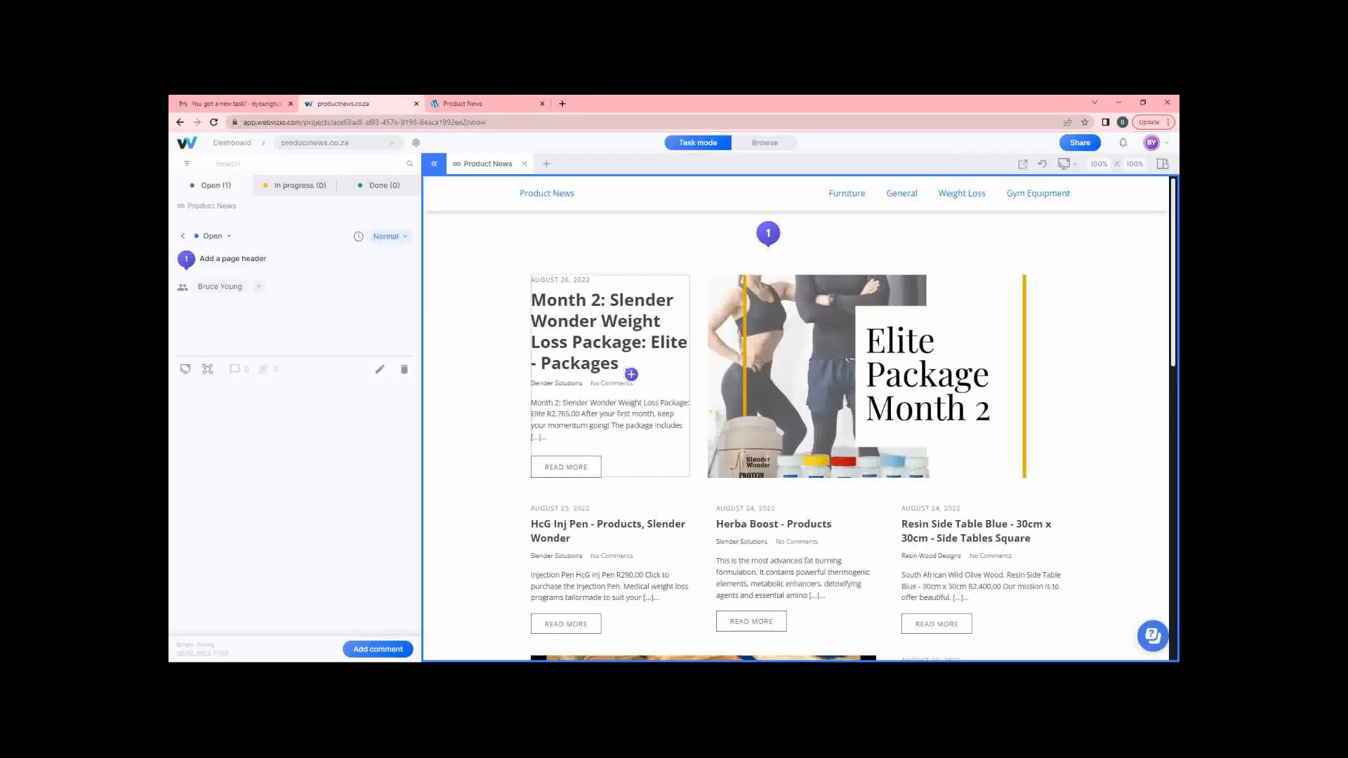
Pin Task 2 'Add a footer' below the pagination, asking for address, contact details and form link.
{"action": "scroll", "coordinate": [765, 439], "scroll_direction": "down", "scroll_amount": 10}
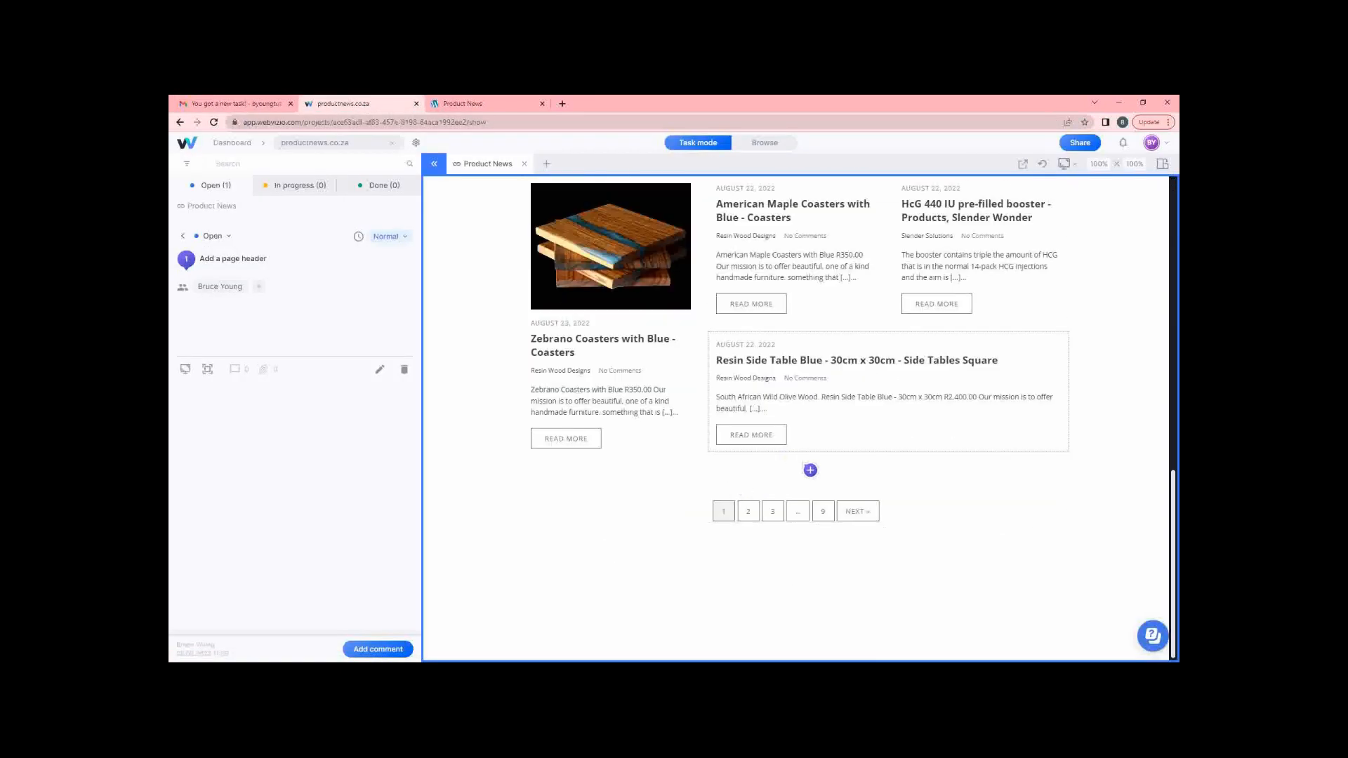
{"action": "left_click", "coordinate": [777, 600]}
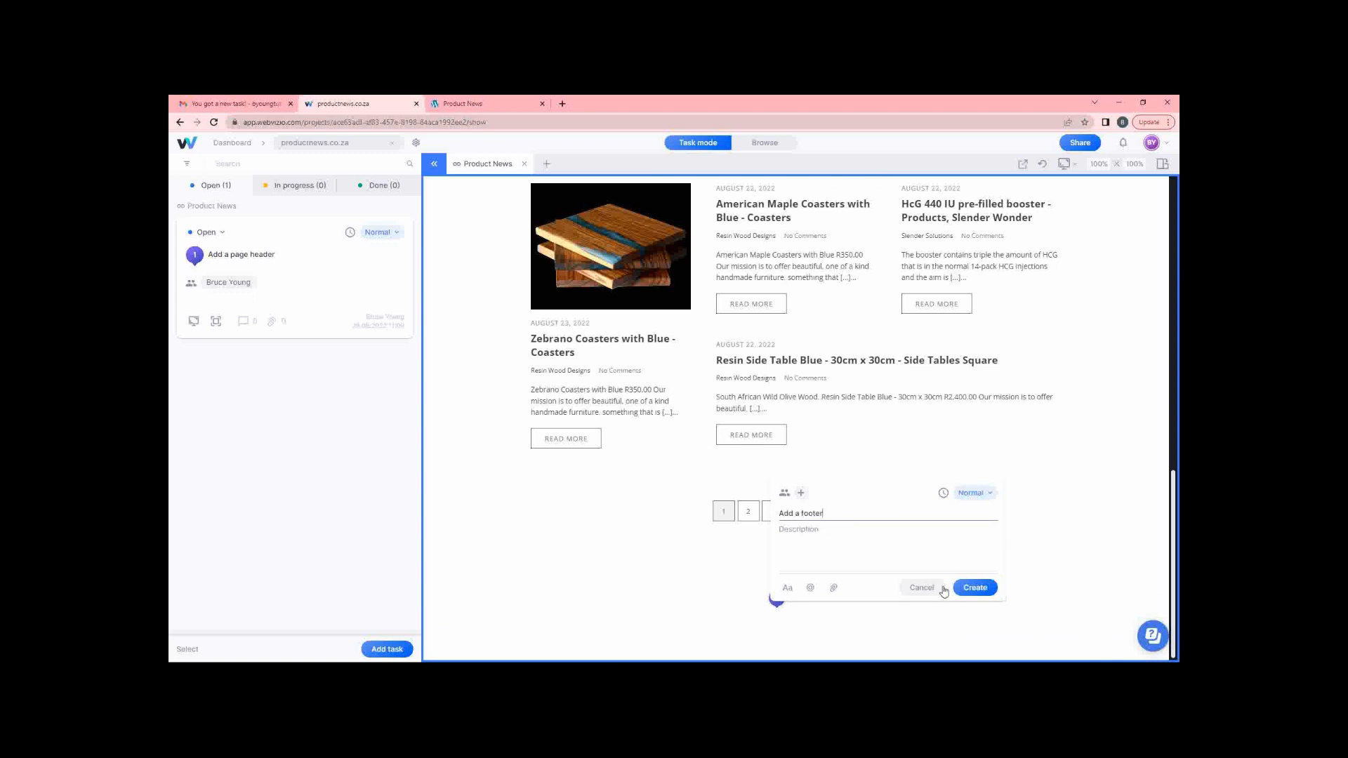
{"action": "left_click", "coordinate": [855, 543]}
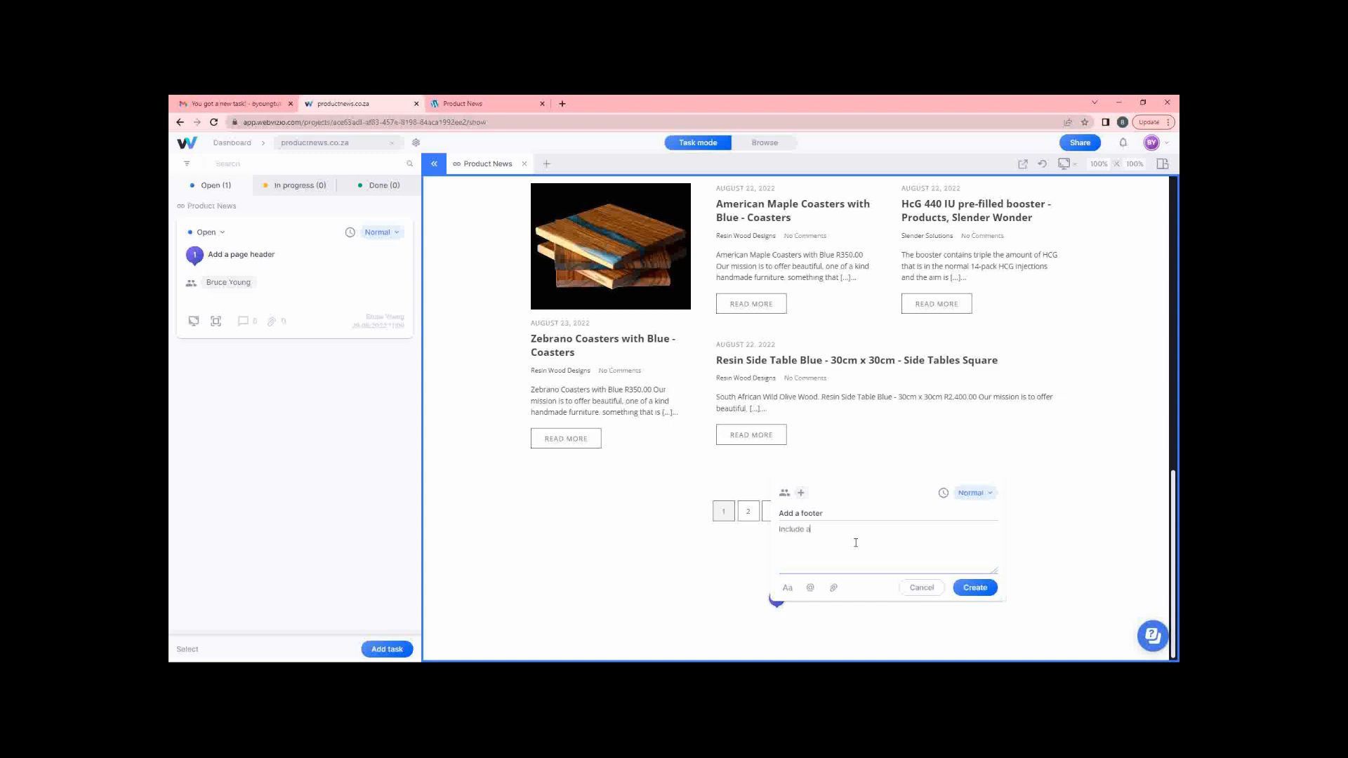
{"action": "type", "text": "Include an address, contact details and a form link."}
{"action": "left_click", "coordinate": [986, 589]}
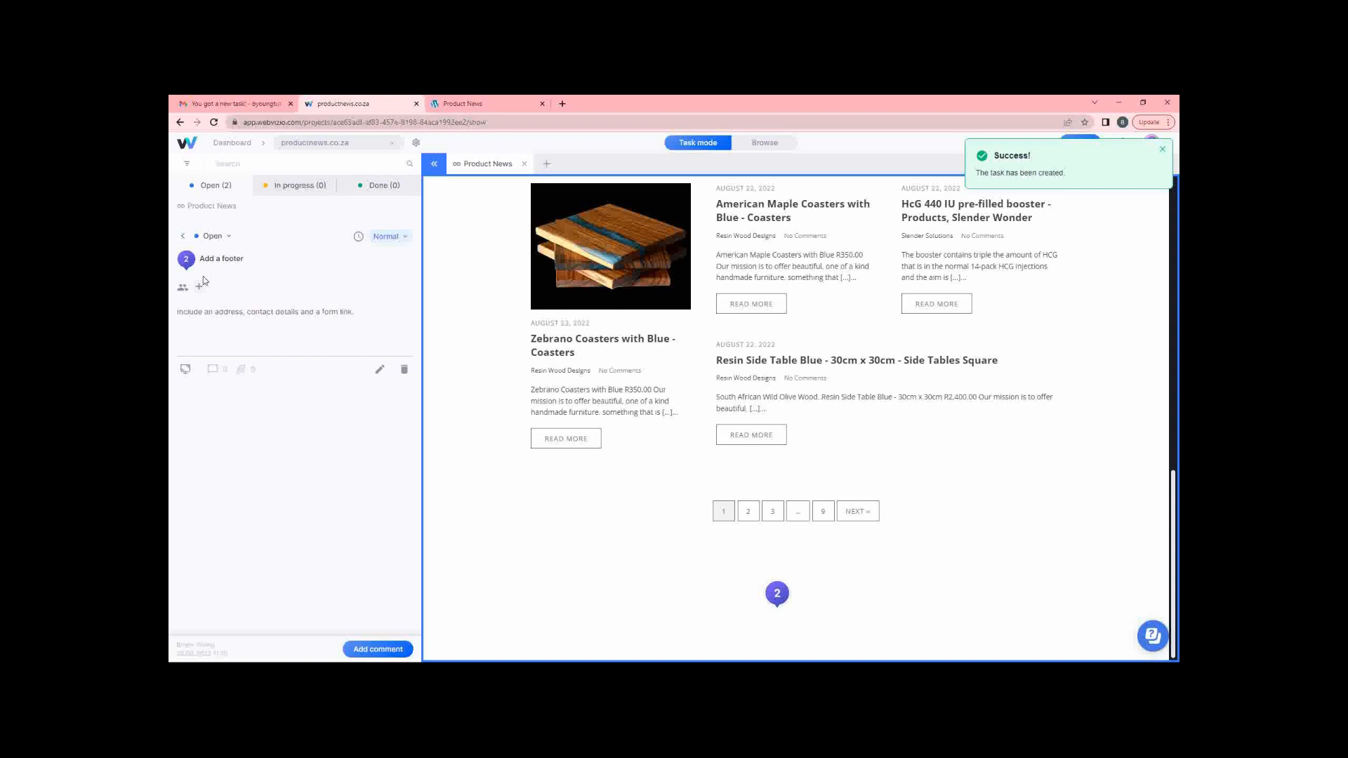
{"action": "left_click", "coordinate": [226, 106]}
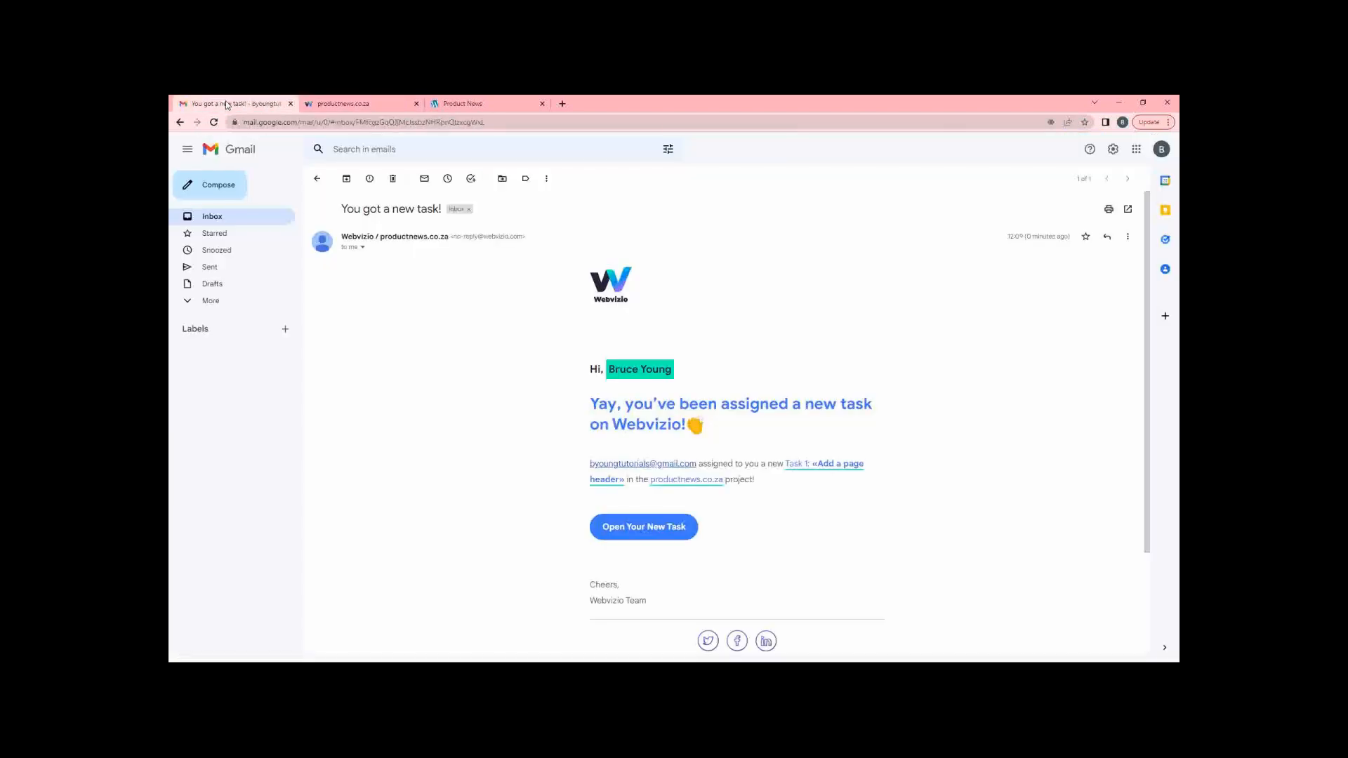
Make the account owner the assignee of Task 2, 'Add a footer'.
{"action": "left_click", "coordinate": [216, 219]}
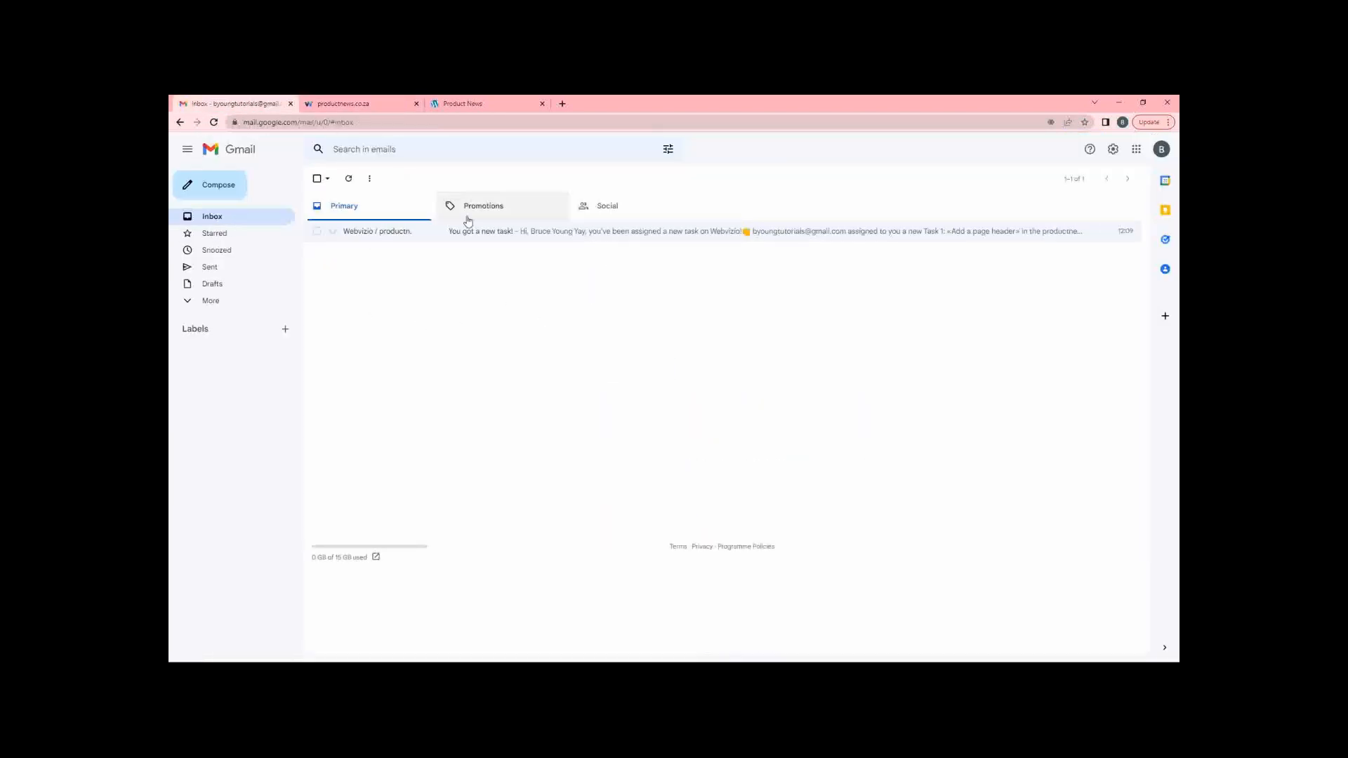
{"action": "left_click", "coordinate": [341, 104]}
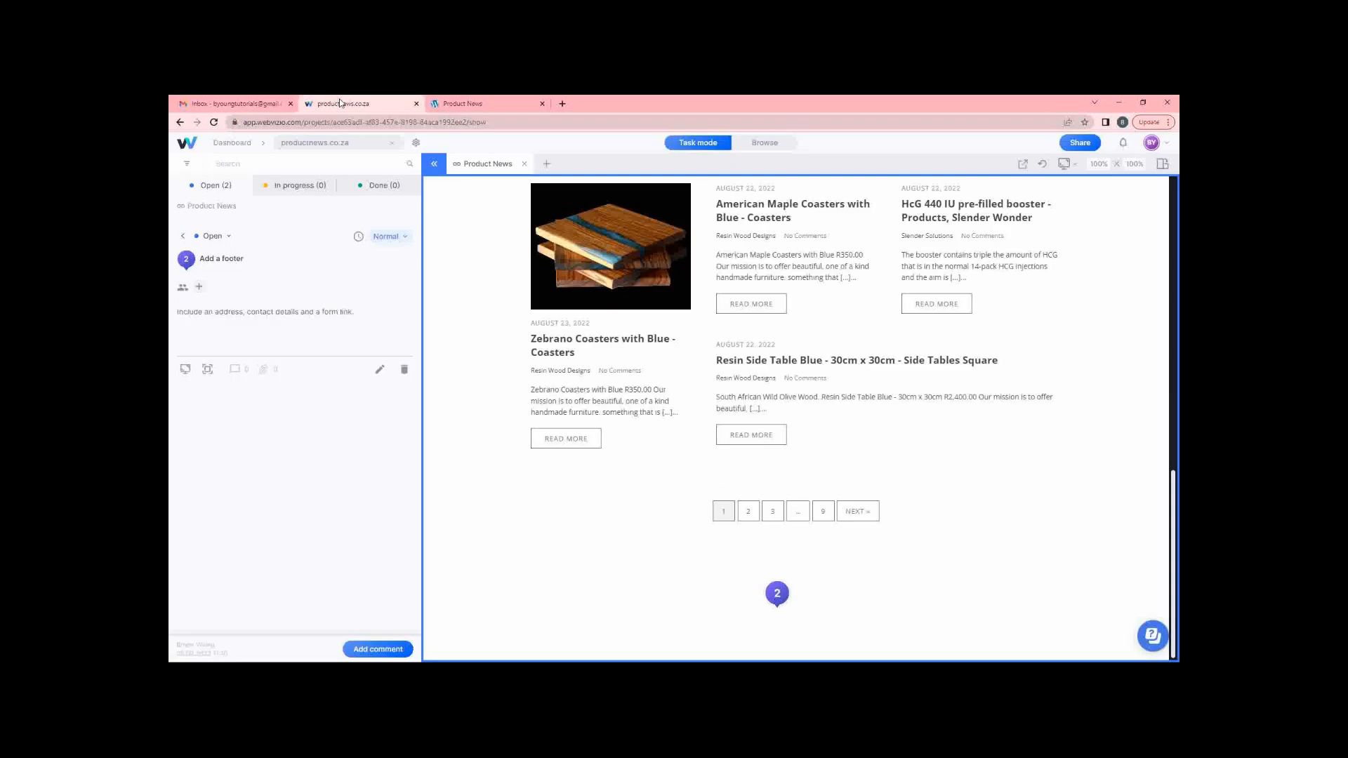
{"action": "left_click", "coordinate": [199, 289]}
{"action": "left_click", "coordinate": [219, 322]}
{"action": "left_click", "coordinate": [211, 105]}
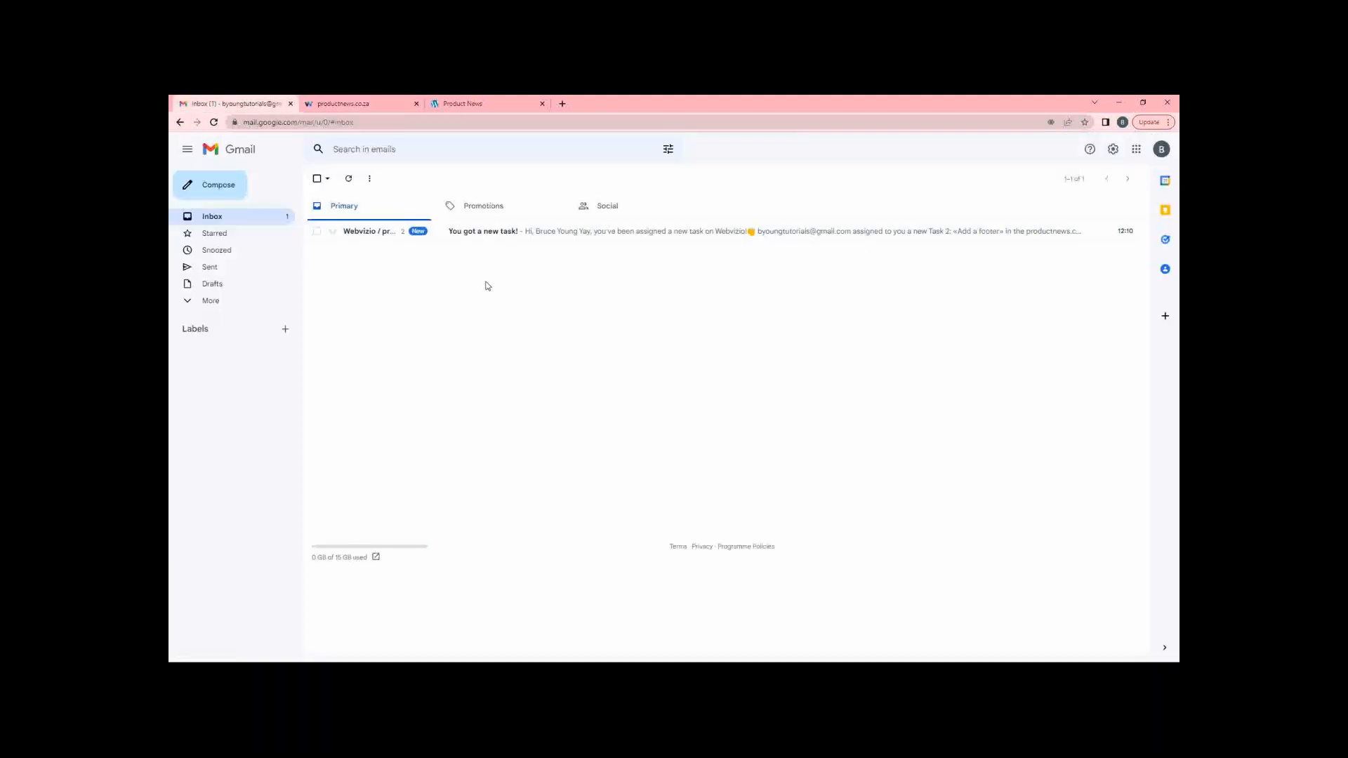
Read the Task 2 'Add a footer' notification email, then return to the Webvizio task.
{"action": "left_click", "coordinate": [357, 236]}
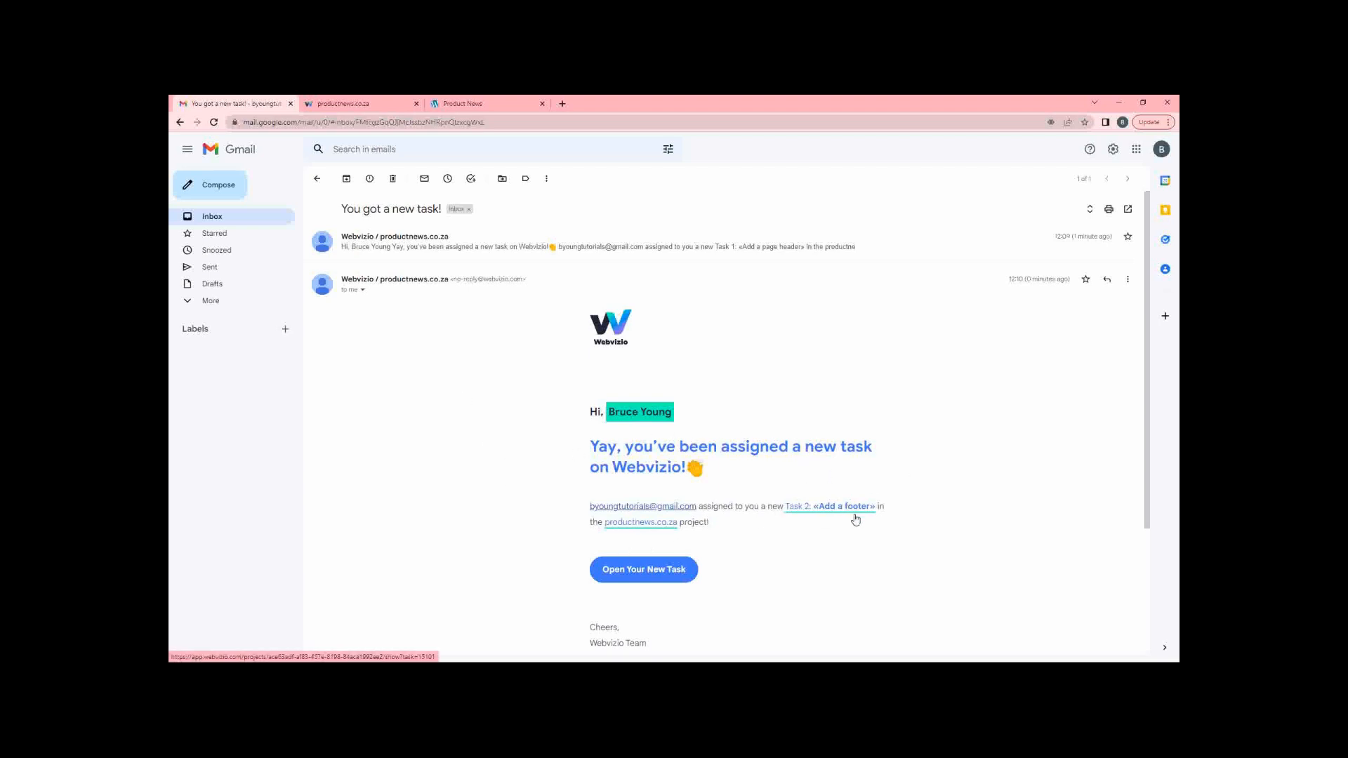
{"action": "scroll", "coordinate": [842, 518], "scroll_direction": "down", "scroll_amount": 3}
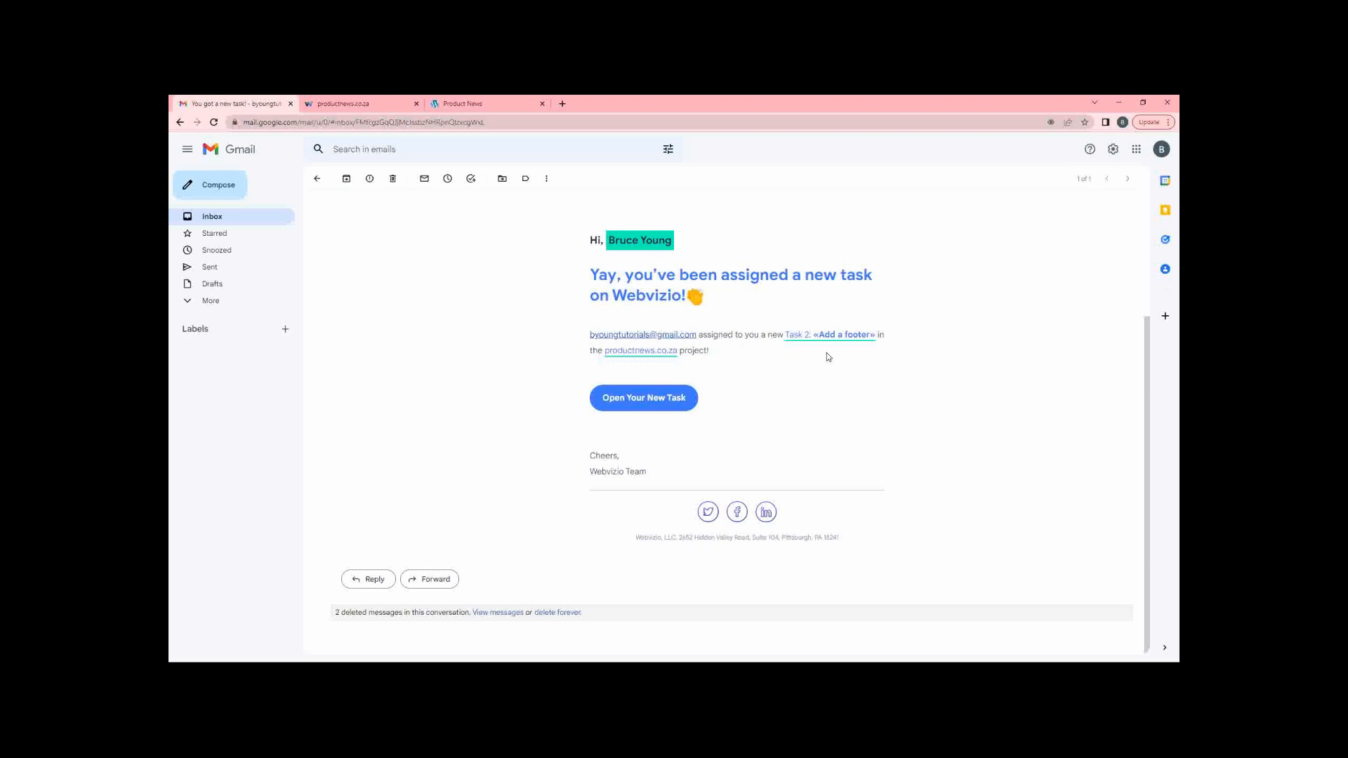
{"action": "left_click", "coordinate": [220, 217]}
{"action": "left_click", "coordinate": [366, 107]}
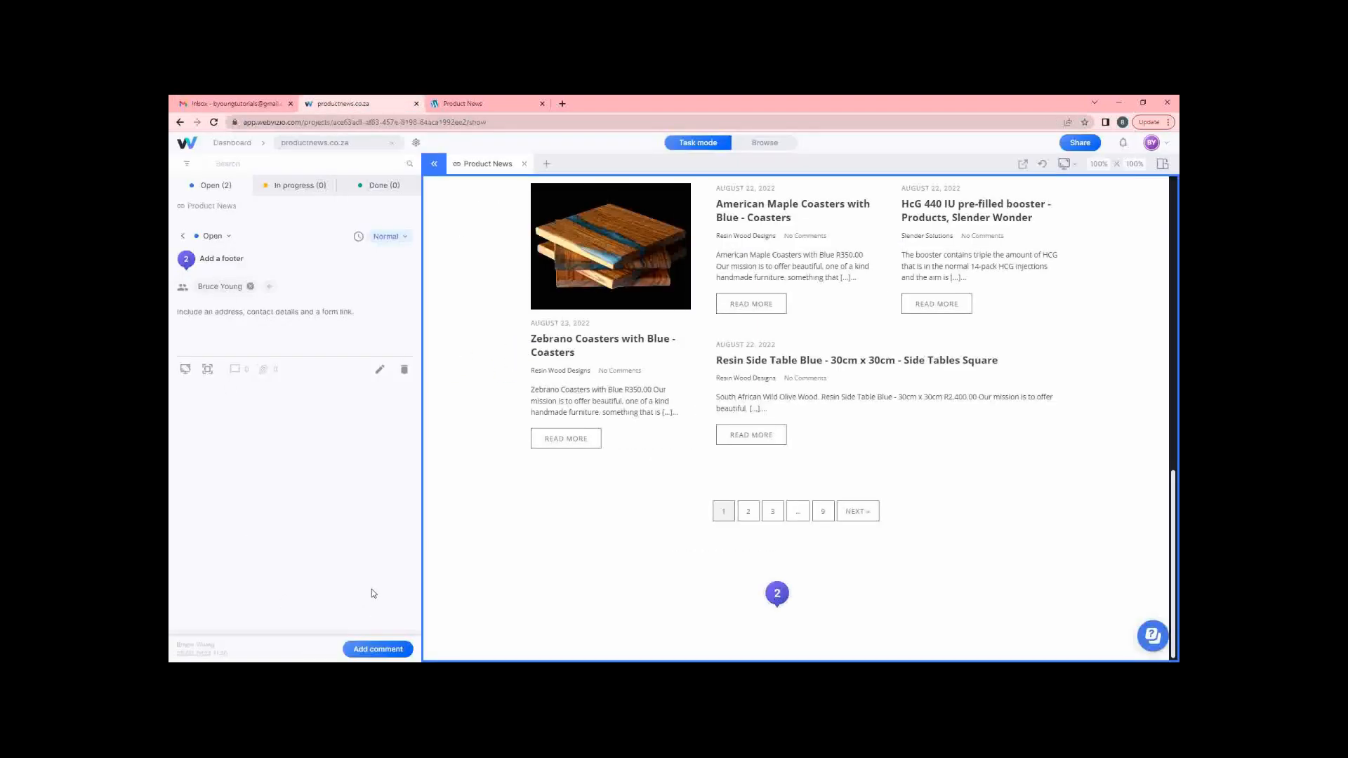
Post the comment 'This is the comment for this task.' on the footer task.
{"action": "left_click", "coordinate": [361, 648]}
{"action": "left_click", "coordinate": [246, 570]}
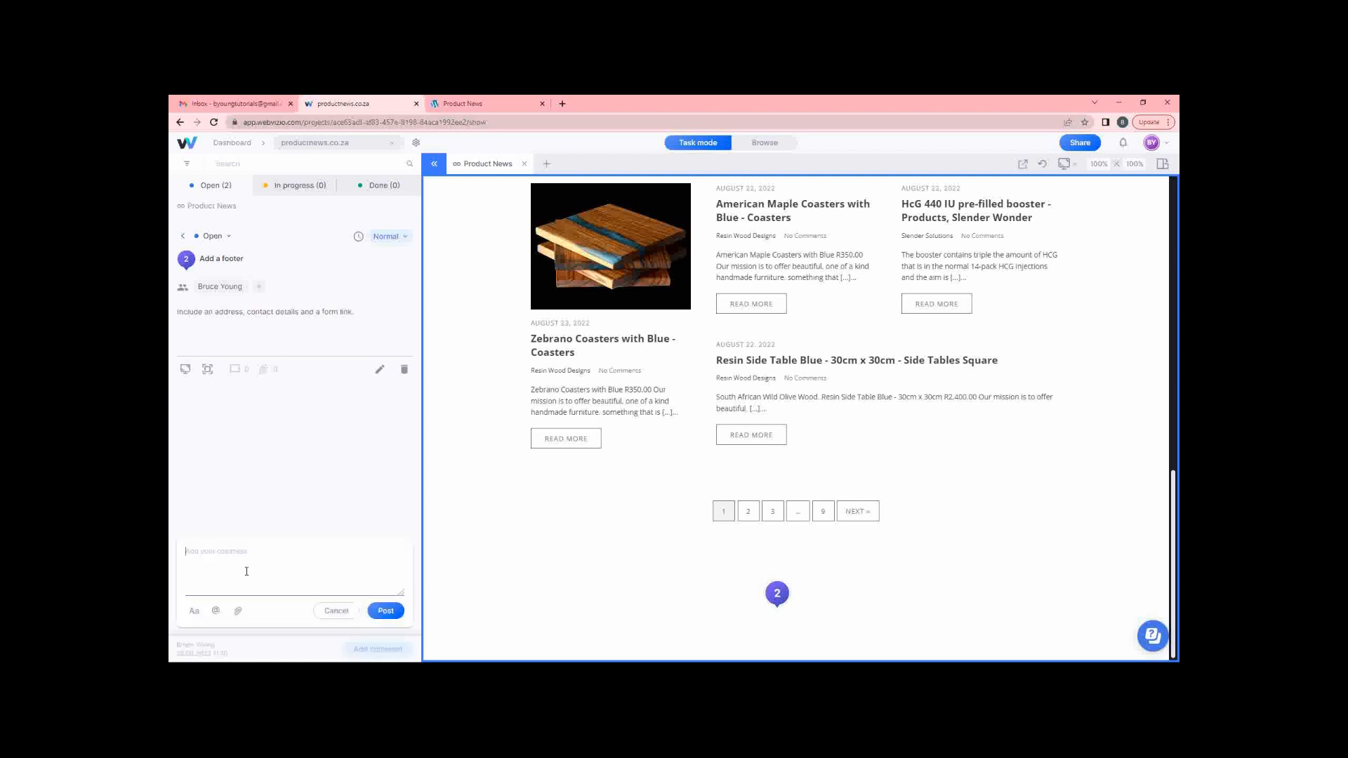
{"action": "type", "text": "This is the coment for this task"}
{"action": "left_click", "coordinate": [385, 610]}
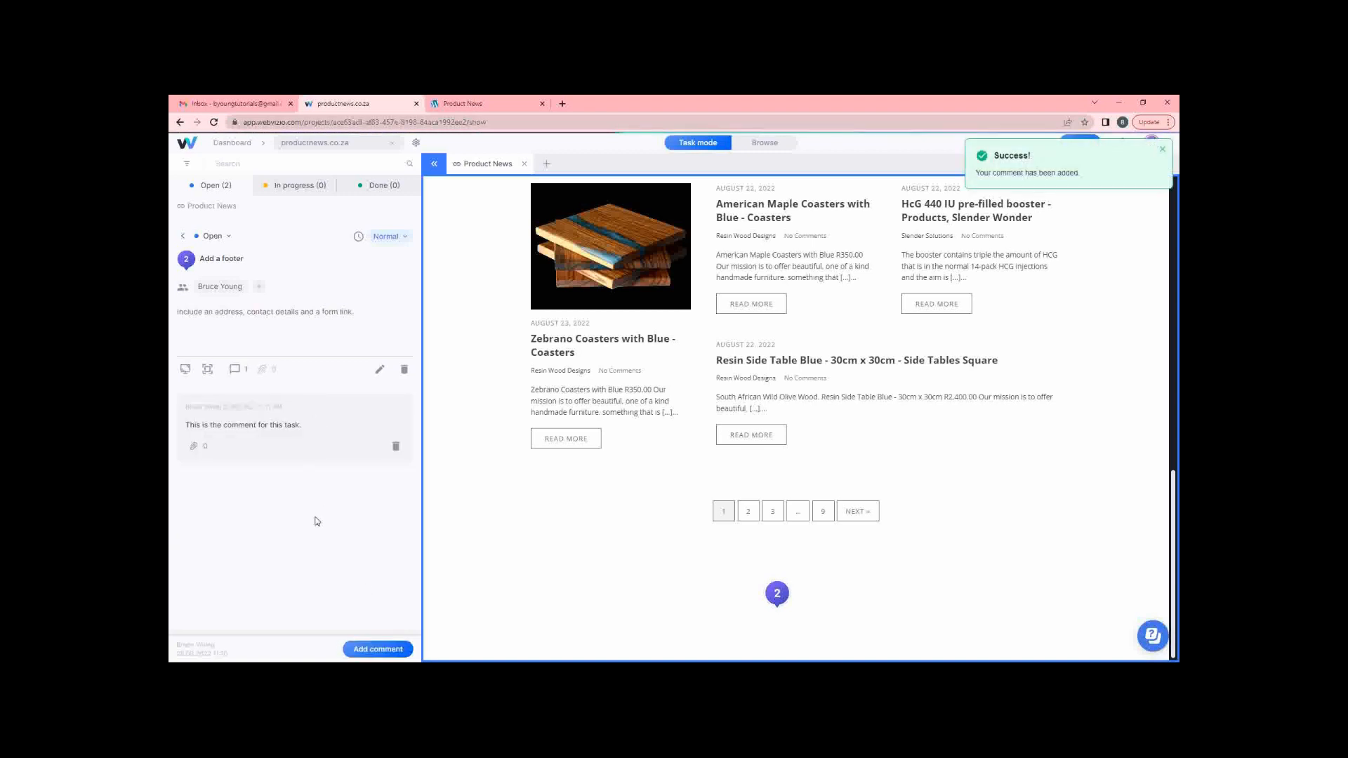
Read the 'You got a new comment' email for 'Add a footer', then return to Webvizio.
{"action": "left_click", "coordinate": [255, 107]}
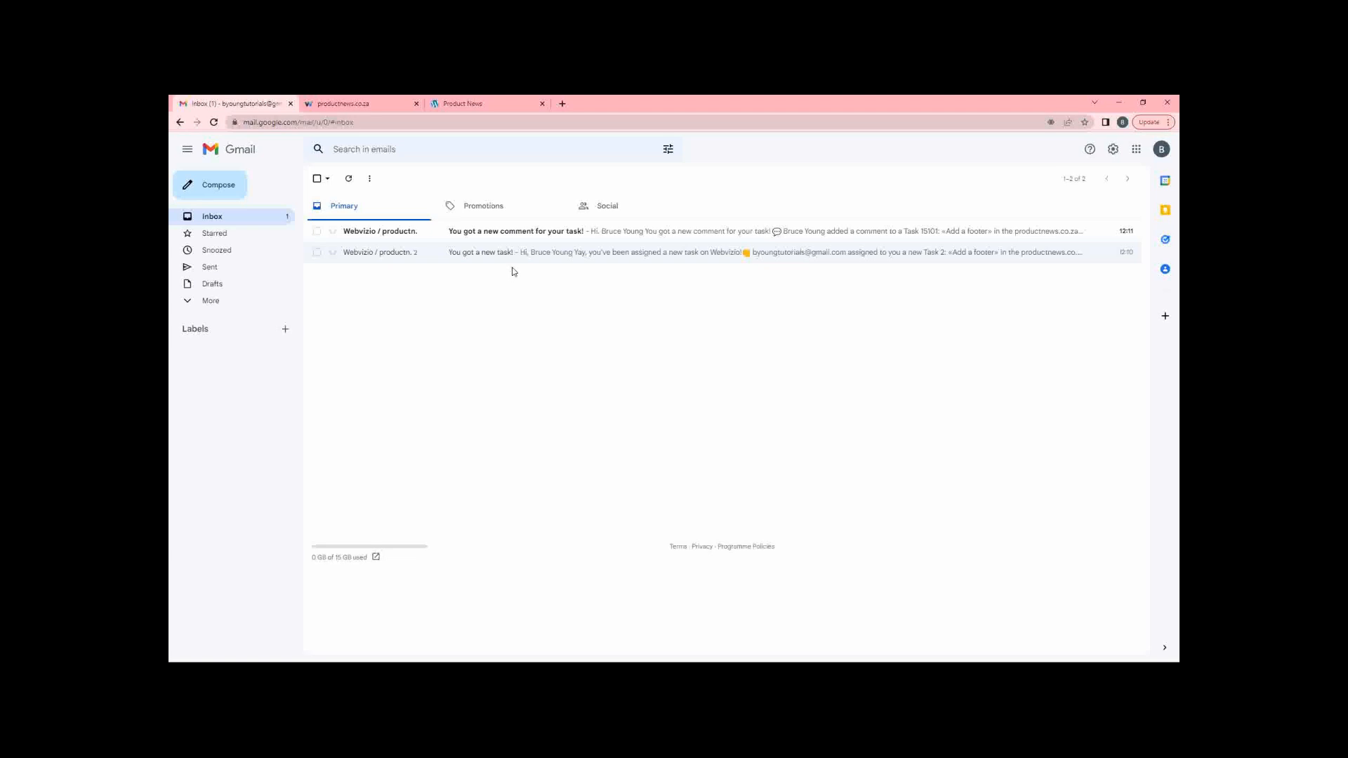
{"action": "left_click", "coordinate": [621, 237]}
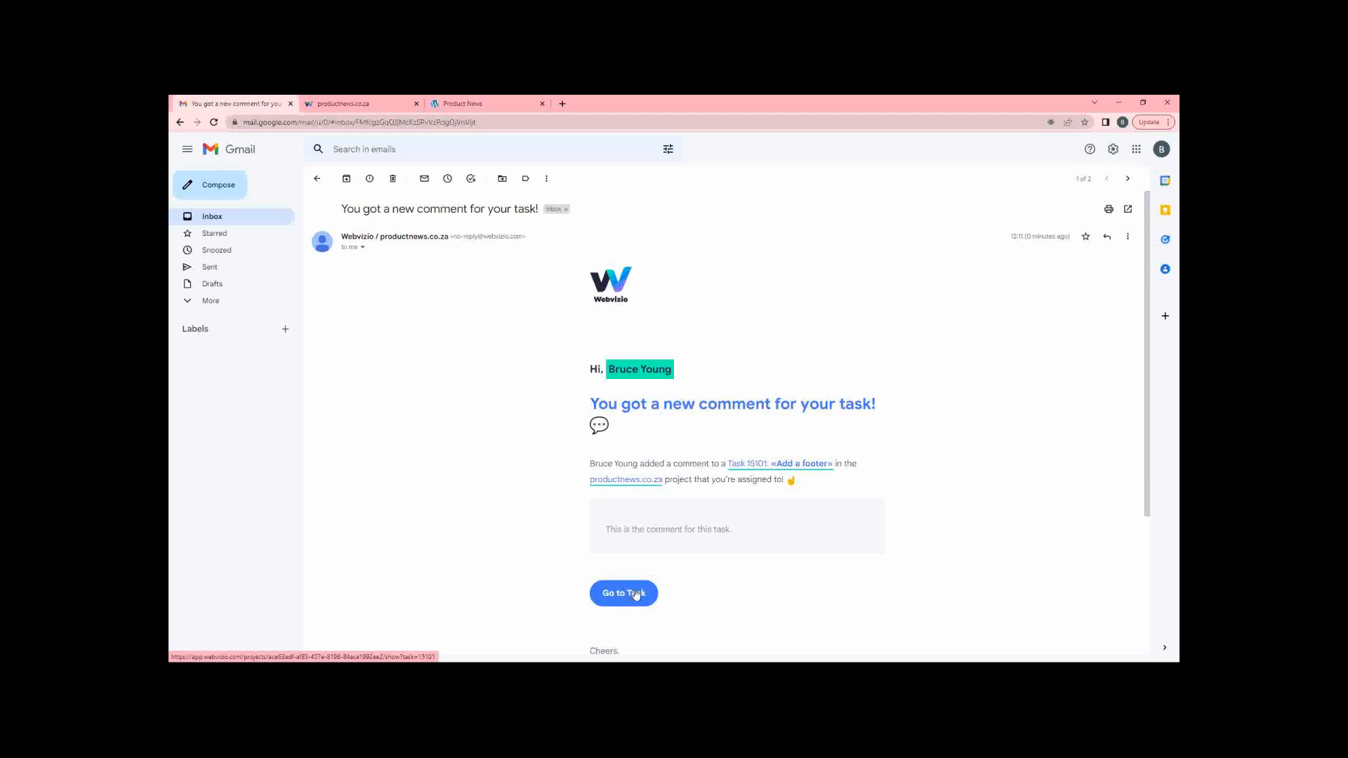
{"action": "left_click", "coordinate": [223, 216]}
{"action": "left_click", "coordinate": [358, 106]}
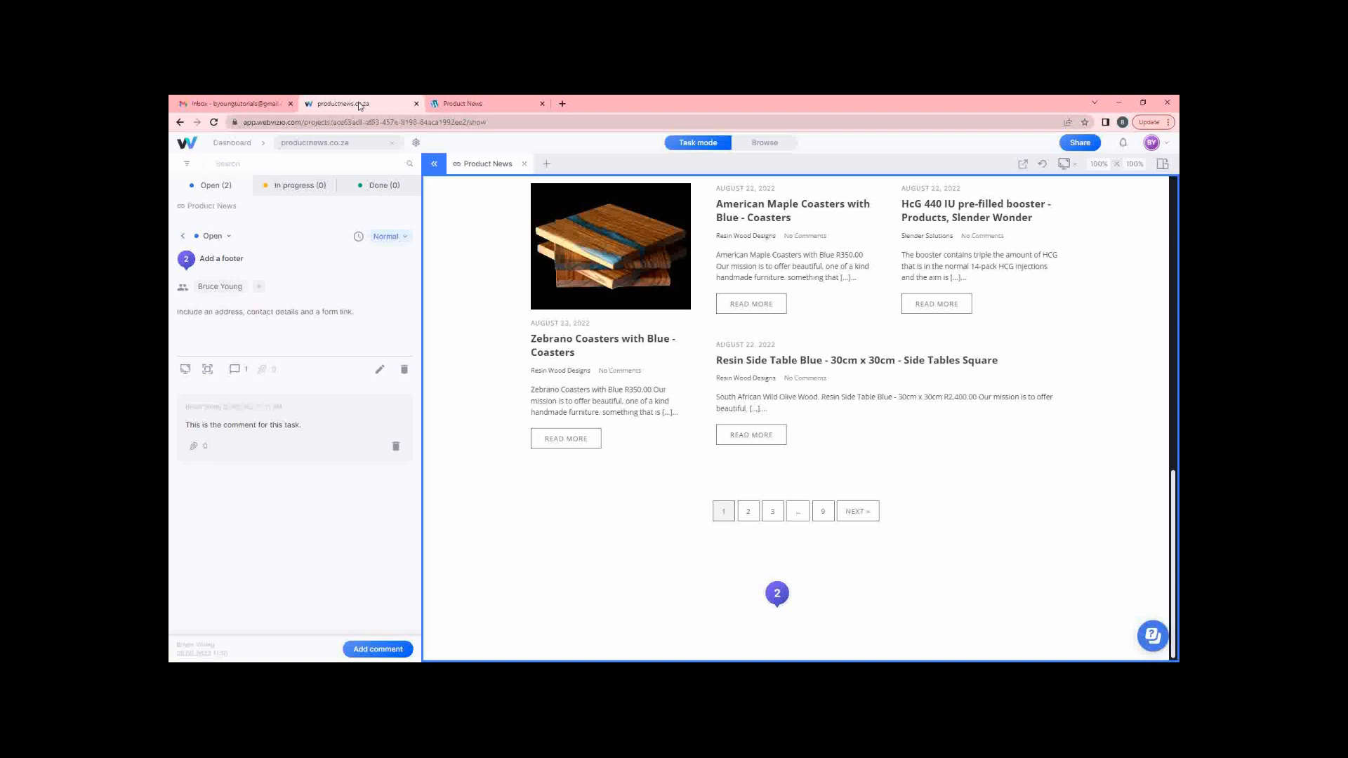
Switch the site preview to a 375 × 812 phone-sized frame.
{"action": "left_click", "coordinate": [1067, 165]}
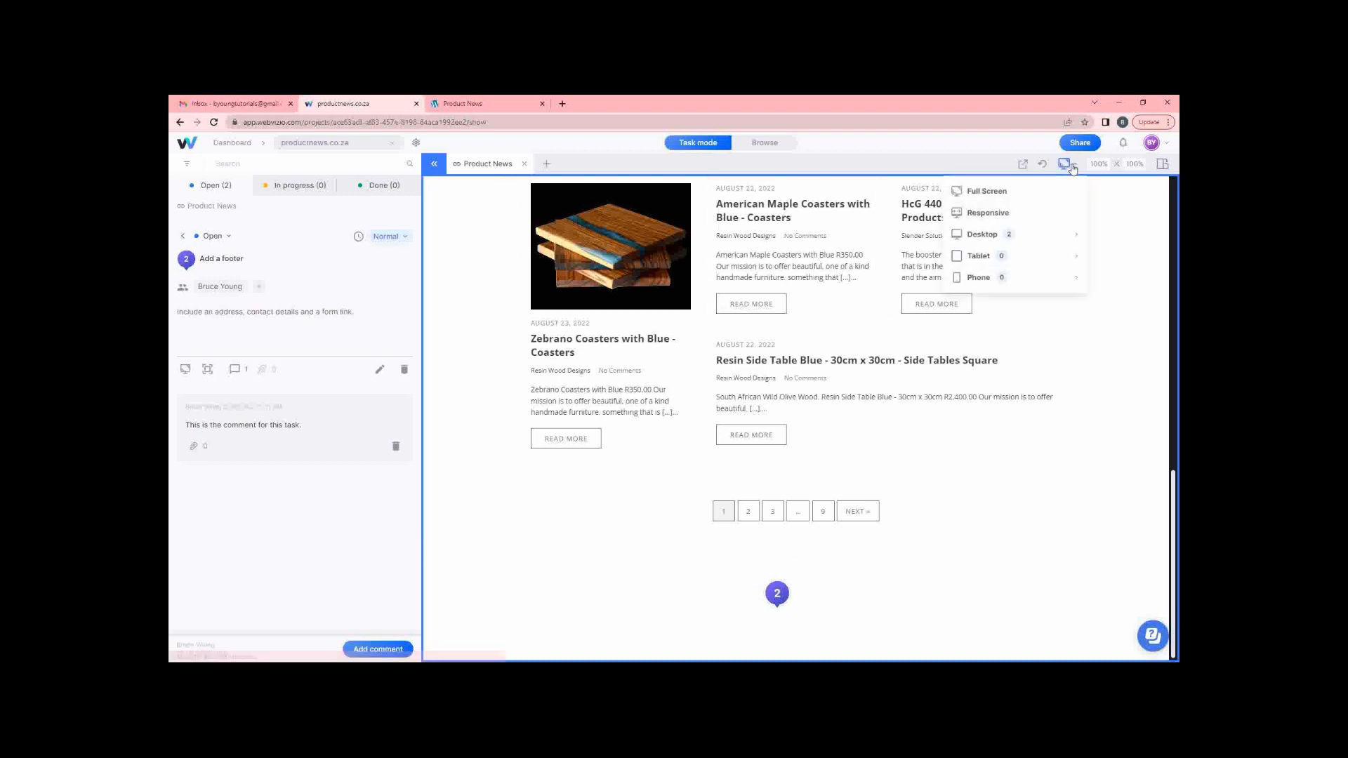
{"action": "left_click", "coordinate": [989, 279]}
{"action": "left_click", "coordinate": [979, 325]}
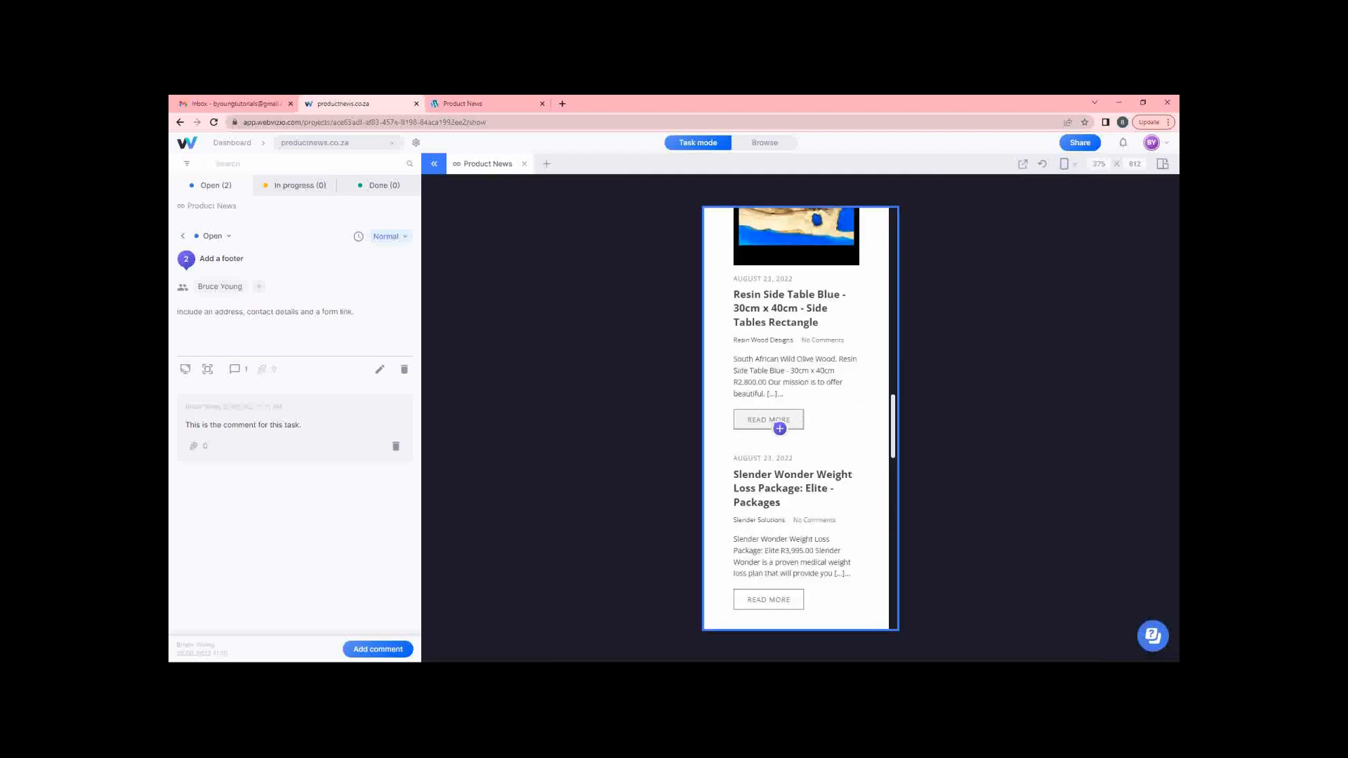
Pin a new task on the Elite Package image in the phone preview.
{"action": "scroll", "coordinate": [803, 473], "scroll_direction": "up", "scroll_amount": 10}
{"action": "scroll", "coordinate": [807, 472], "scroll_direction": "down", "scroll_amount": 4}
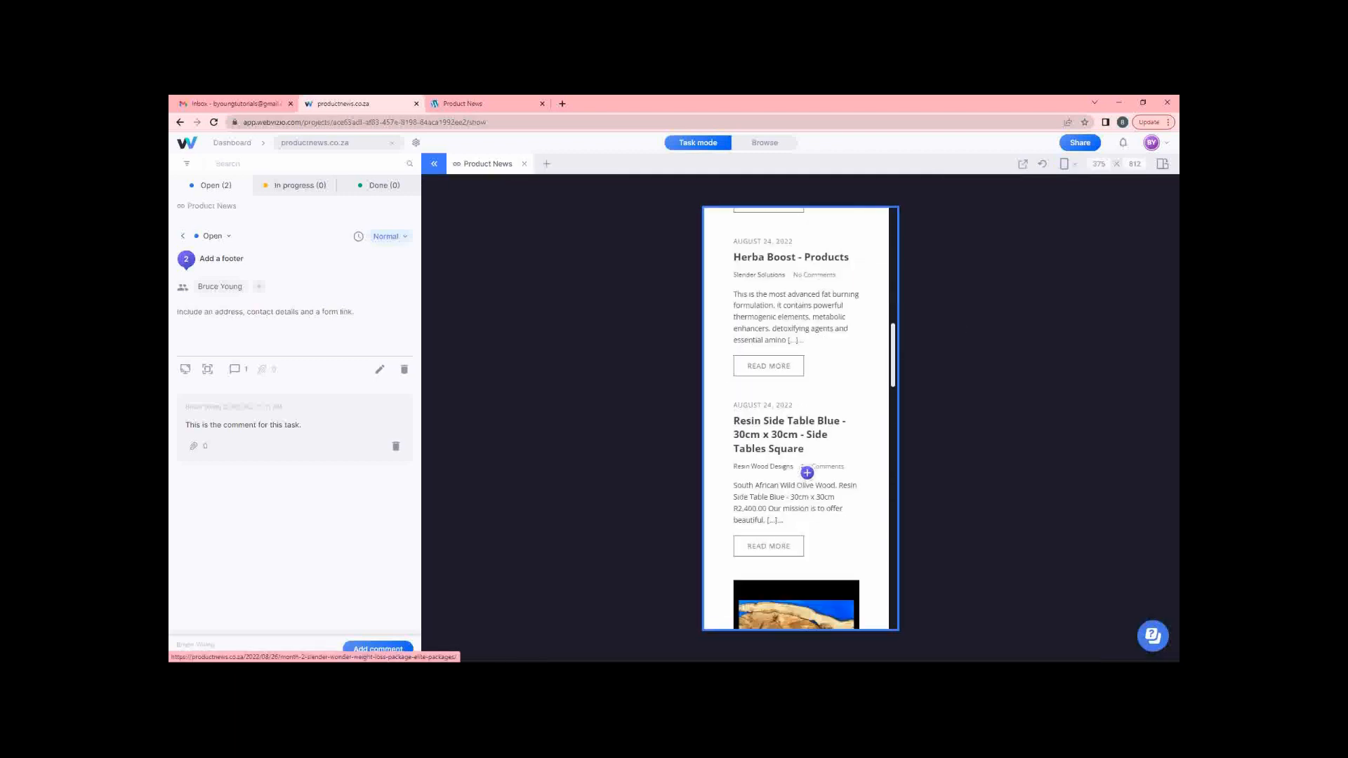
{"action": "scroll", "coordinate": [807, 473], "scroll_direction": "down", "scroll_amount": 5}
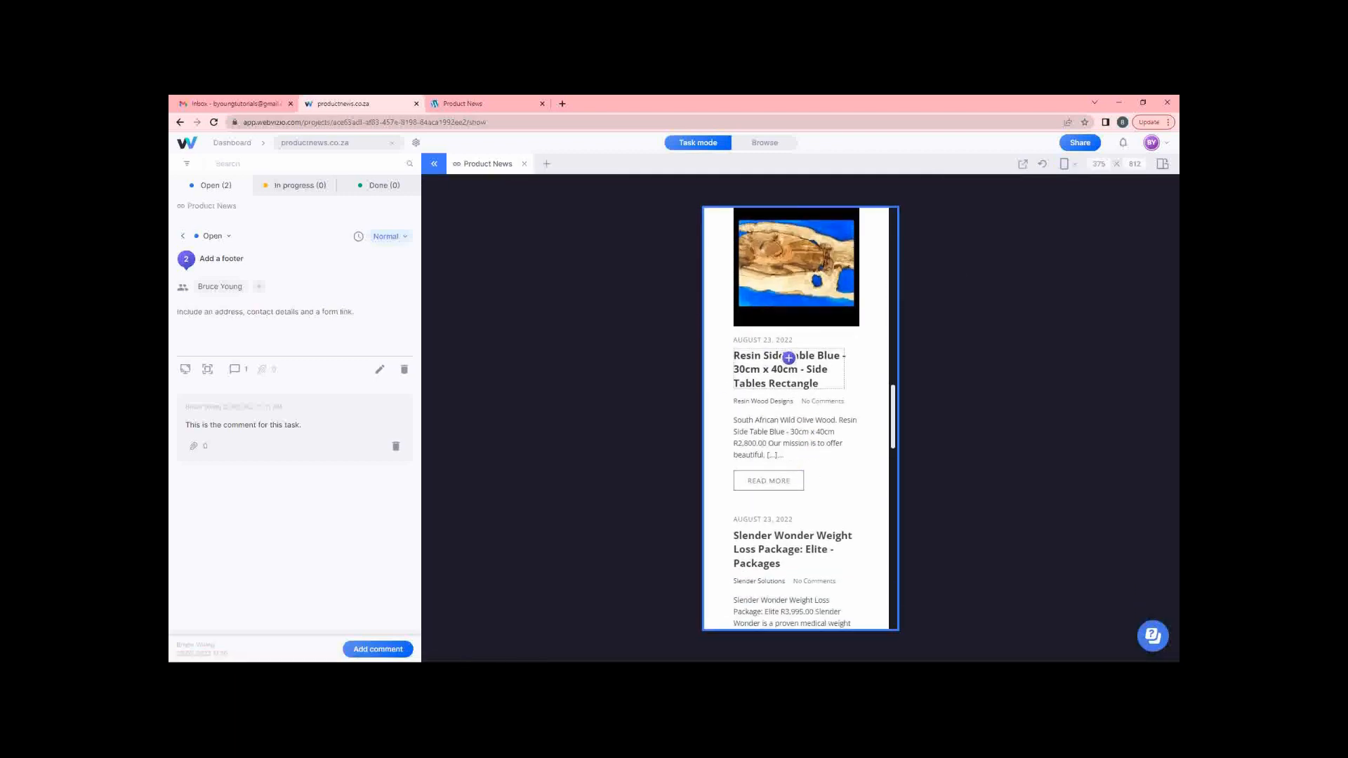
{"action": "scroll", "coordinate": [817, 358], "scroll_direction": "up", "scroll_amount": 8}
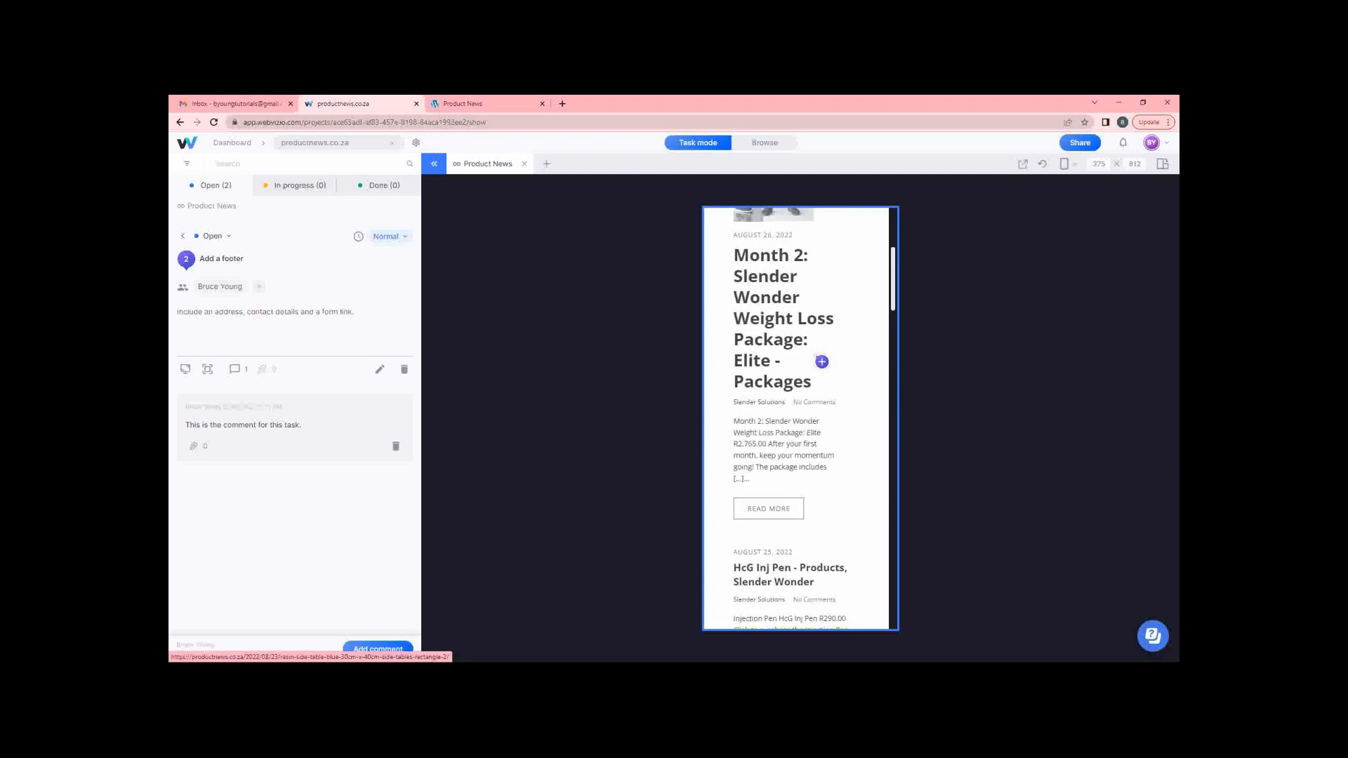
{"action": "scroll", "coordinate": [822, 362], "scroll_direction": "up", "scroll_amount": 3}
{"action": "scroll", "coordinate": [819, 361], "scroll_direction": "down", "scroll_amount": 1}
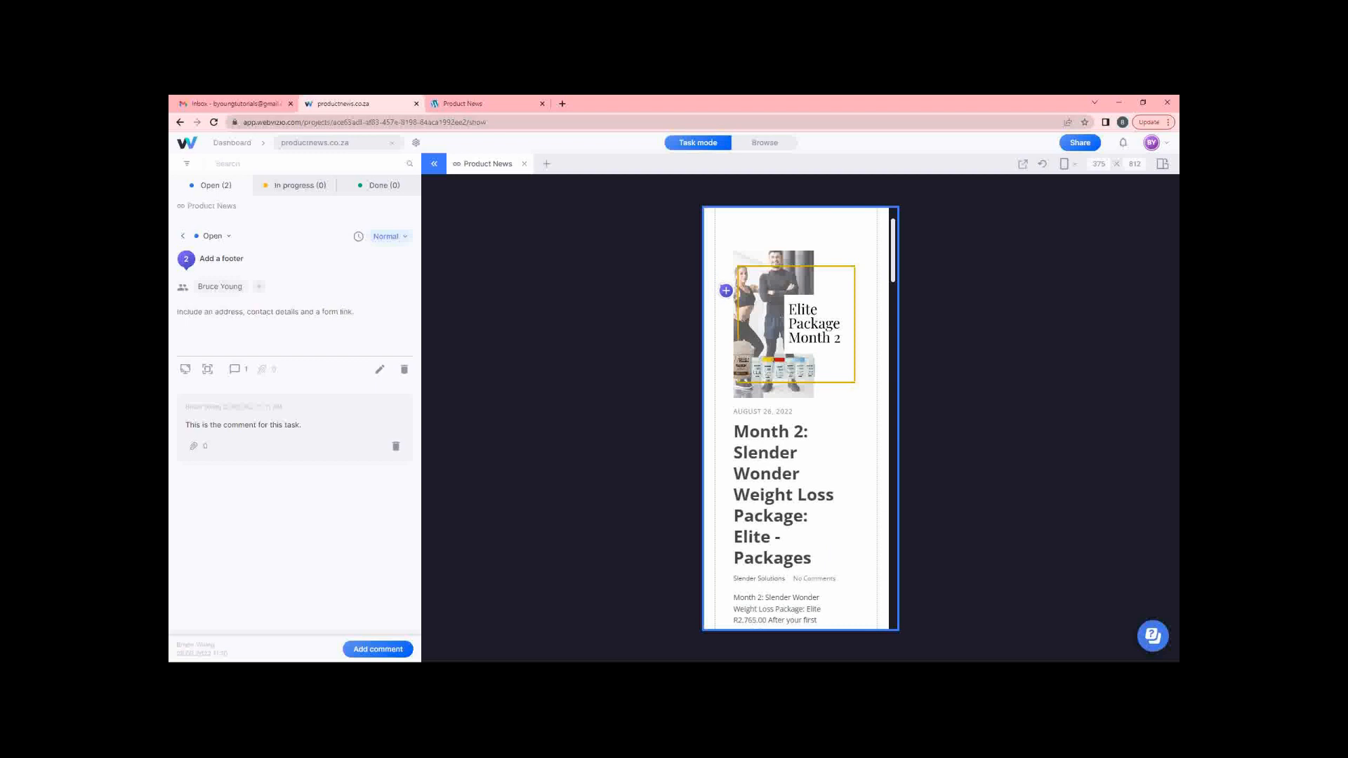
{"action": "left_click", "coordinate": [725, 290]}
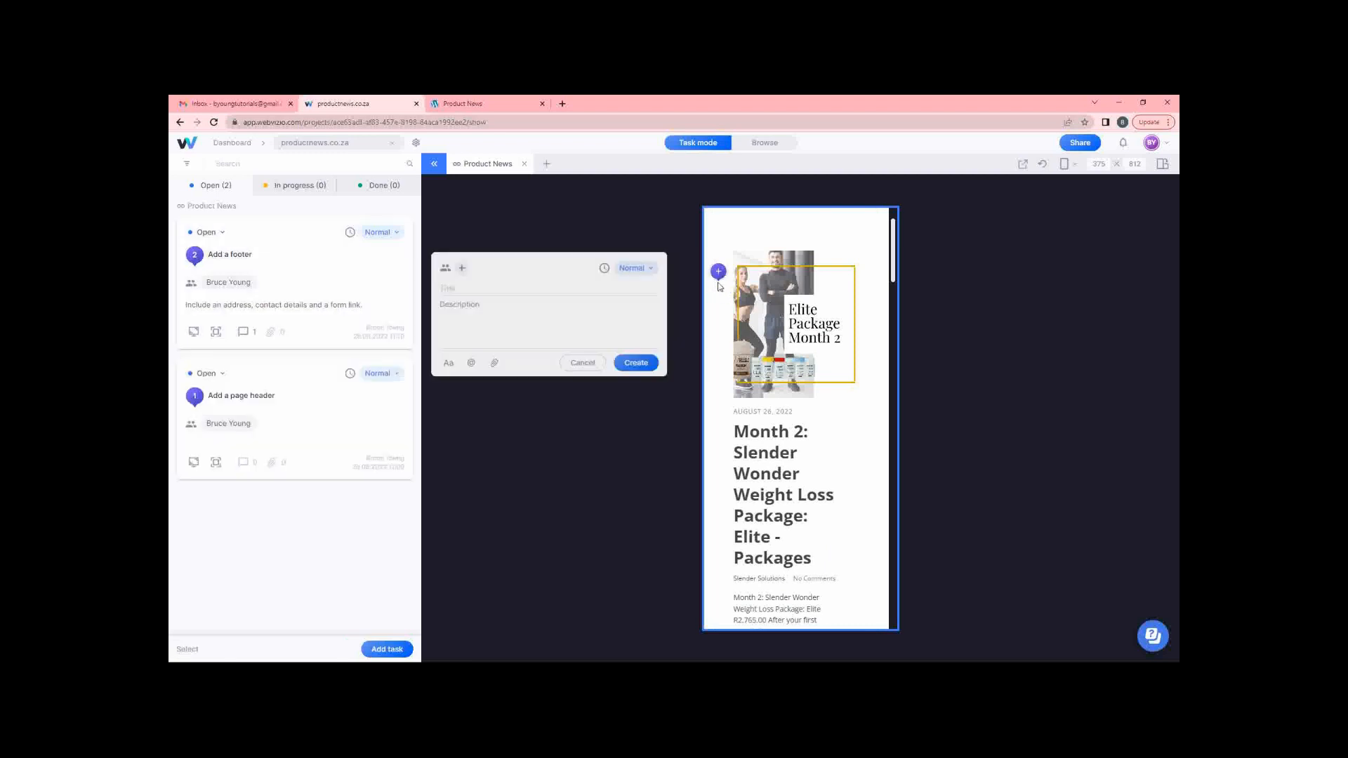
Title the new task 'Reduce white space on the sides' and describe it as needing wider content.
{"action": "left_click", "coordinate": [556, 292]}
{"action": "type", "text": "Reduc"}
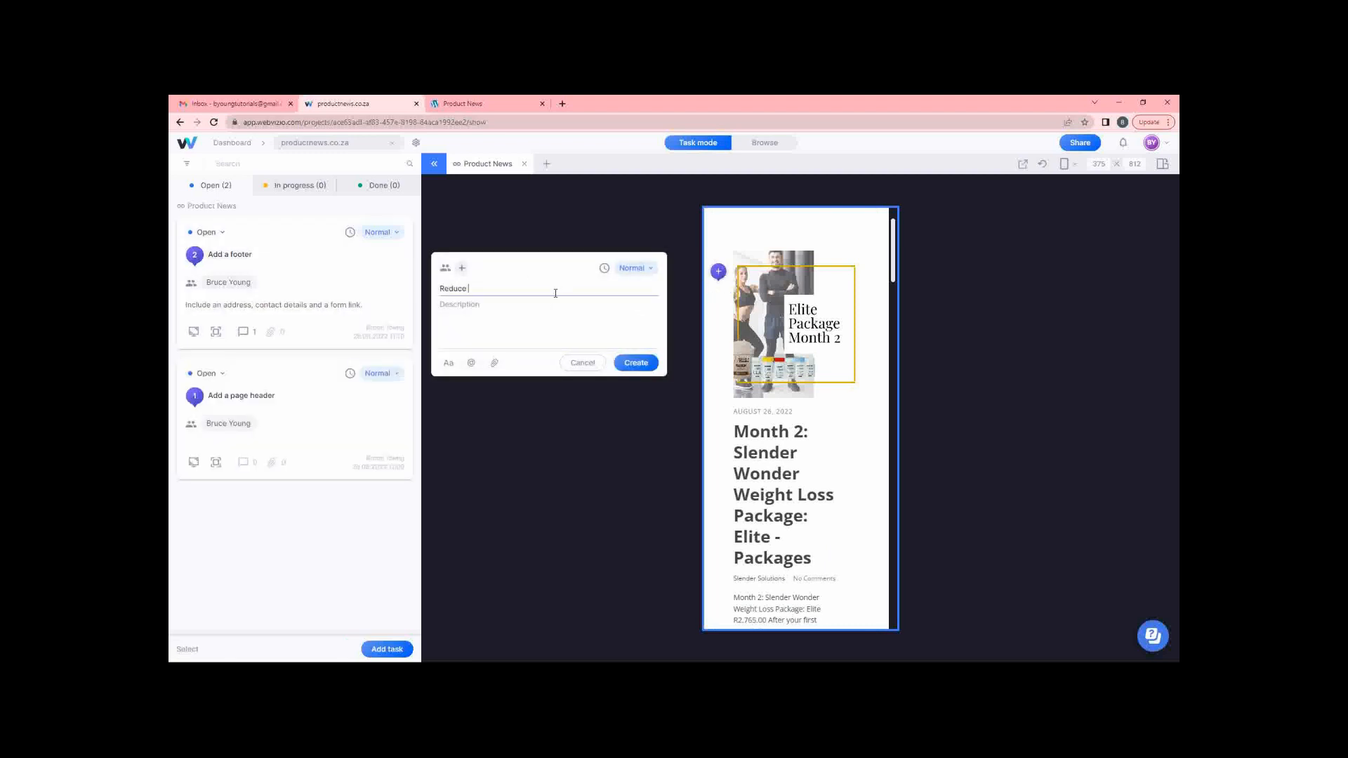
{"action": "type", "text": "e white space"}
{"action": "type", "text": "on the sides"}
{"action": "left_click", "coordinate": [547, 314]}
{"action": "type", "text": "Make "}
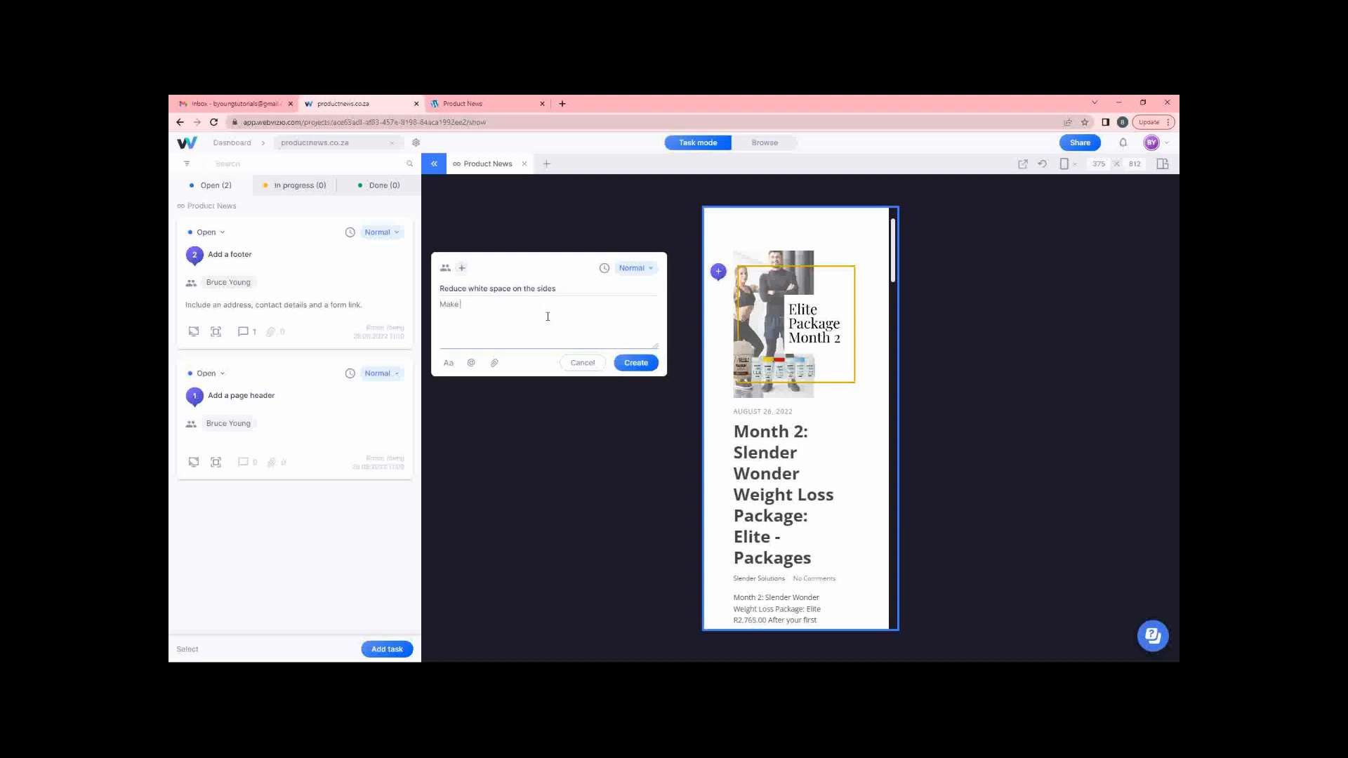
{"action": "type", "text": "the content wider, too much wasted space on the left and right"}
Assign the task to a team member and create it.
{"action": "left_click", "coordinate": [462, 267]}
{"action": "left_click", "coordinate": [449, 296]}
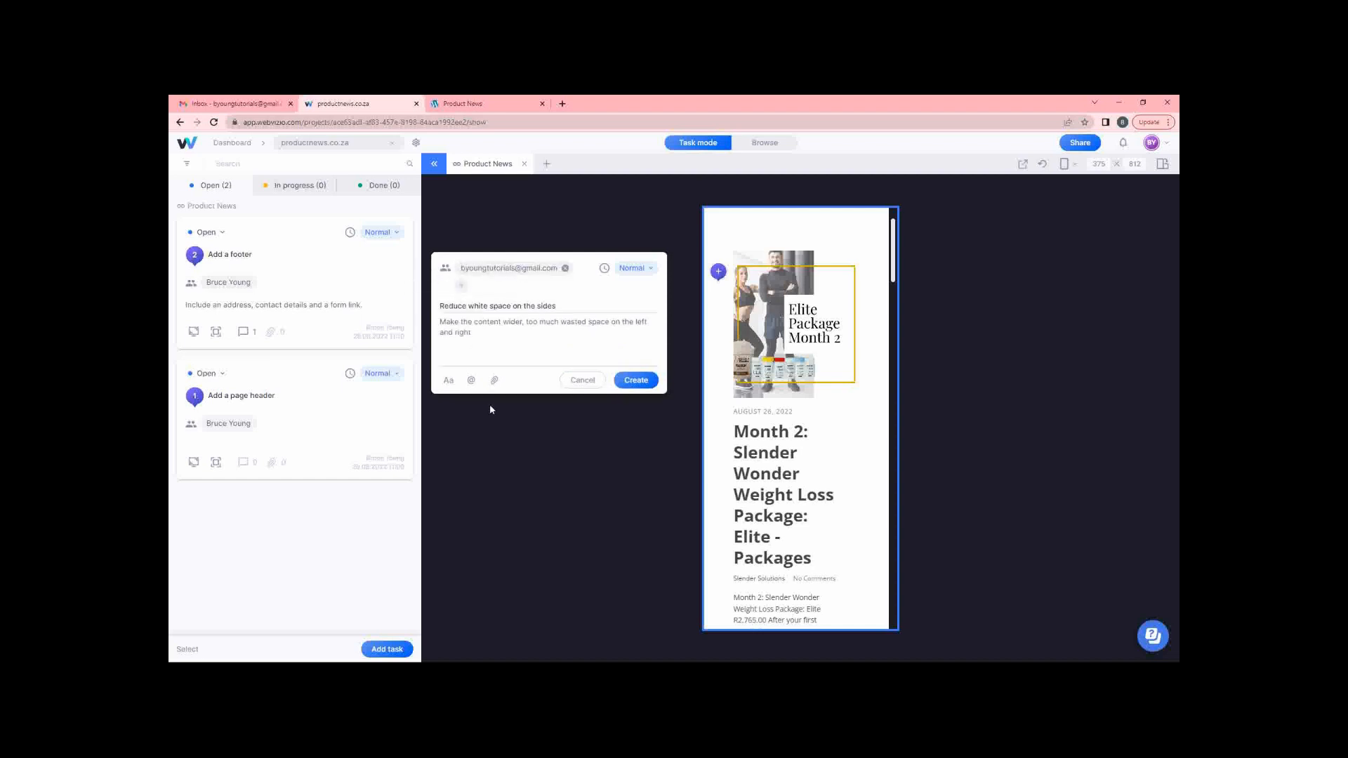
{"action": "left_click", "coordinate": [631, 382]}
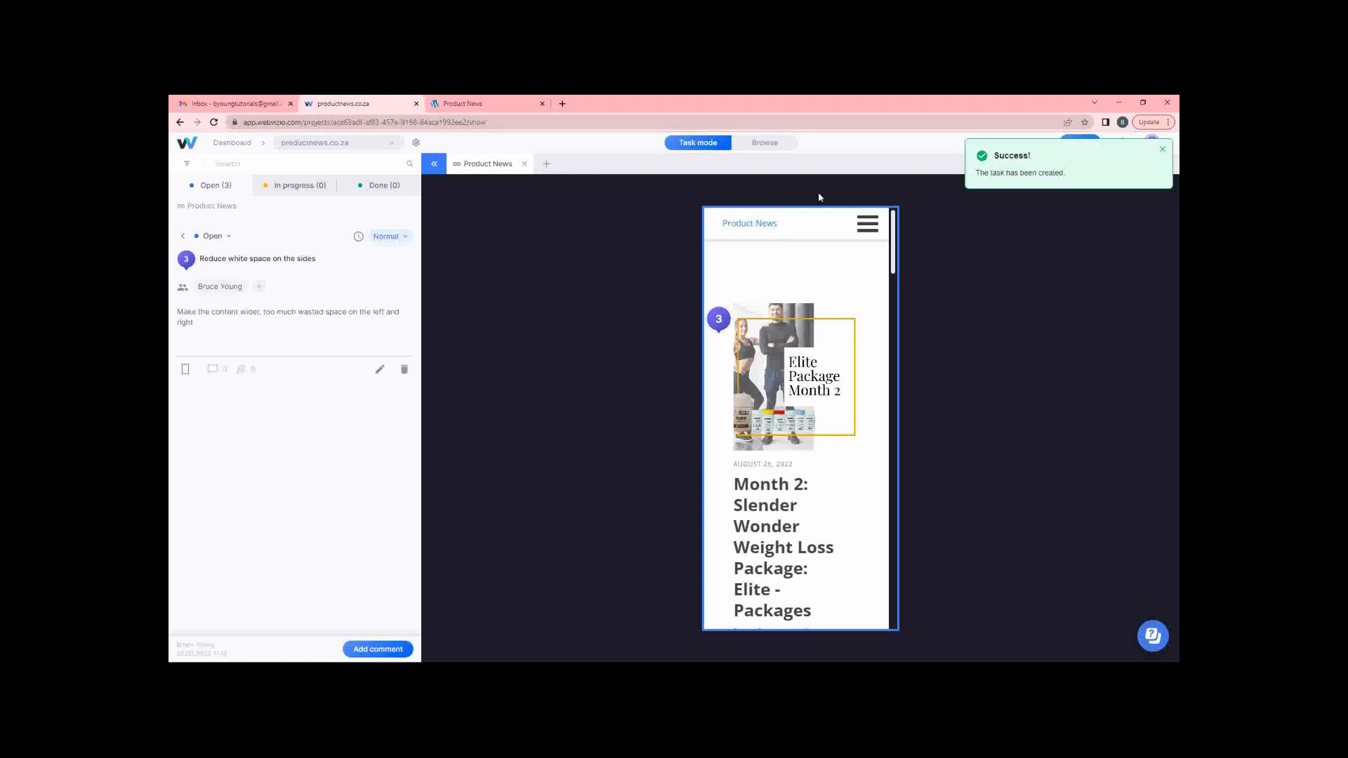
{"action": "left_click", "coordinate": [1162, 150]}
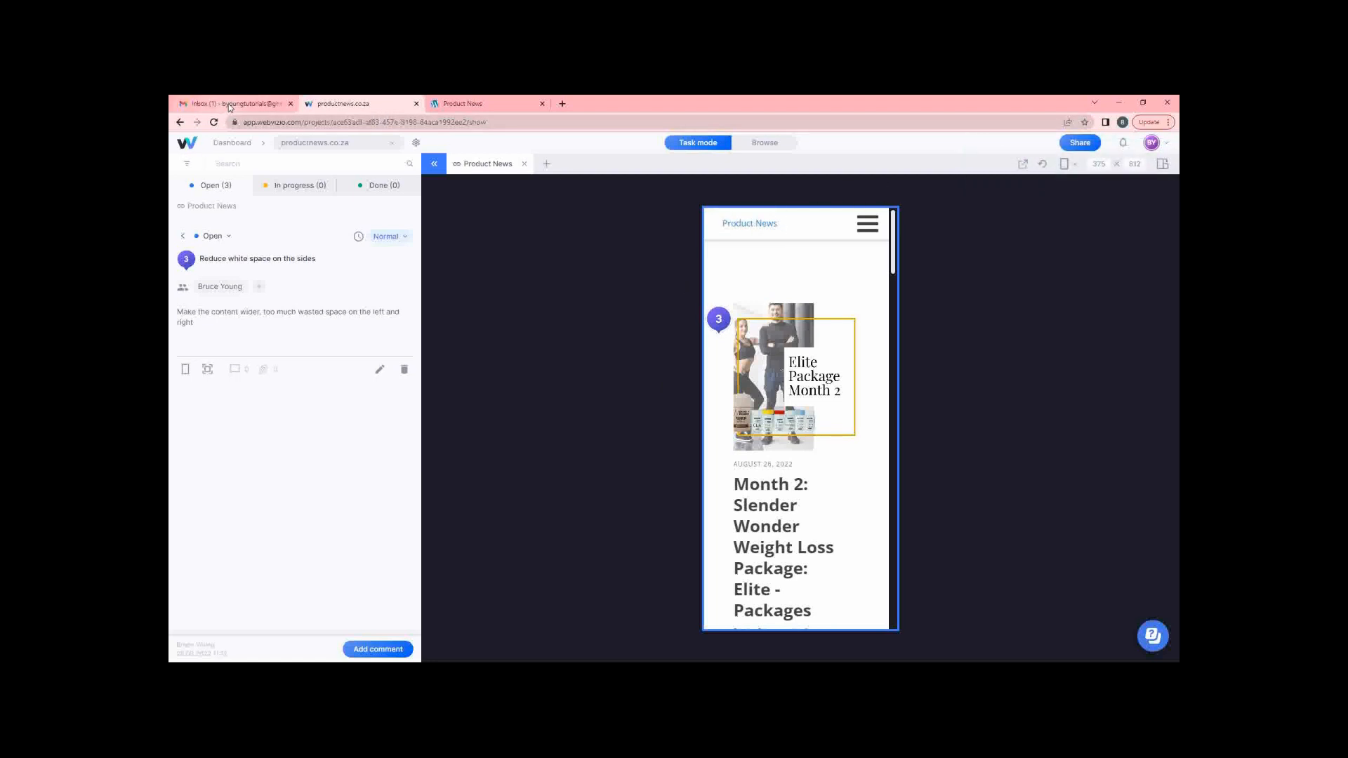
{"action": "left_click", "coordinate": [226, 104]}
Follow the Gmail notification's Open Your New Task link to task 3, closing the old Webvizio tab.
{"action": "left_click", "coordinate": [574, 236]}
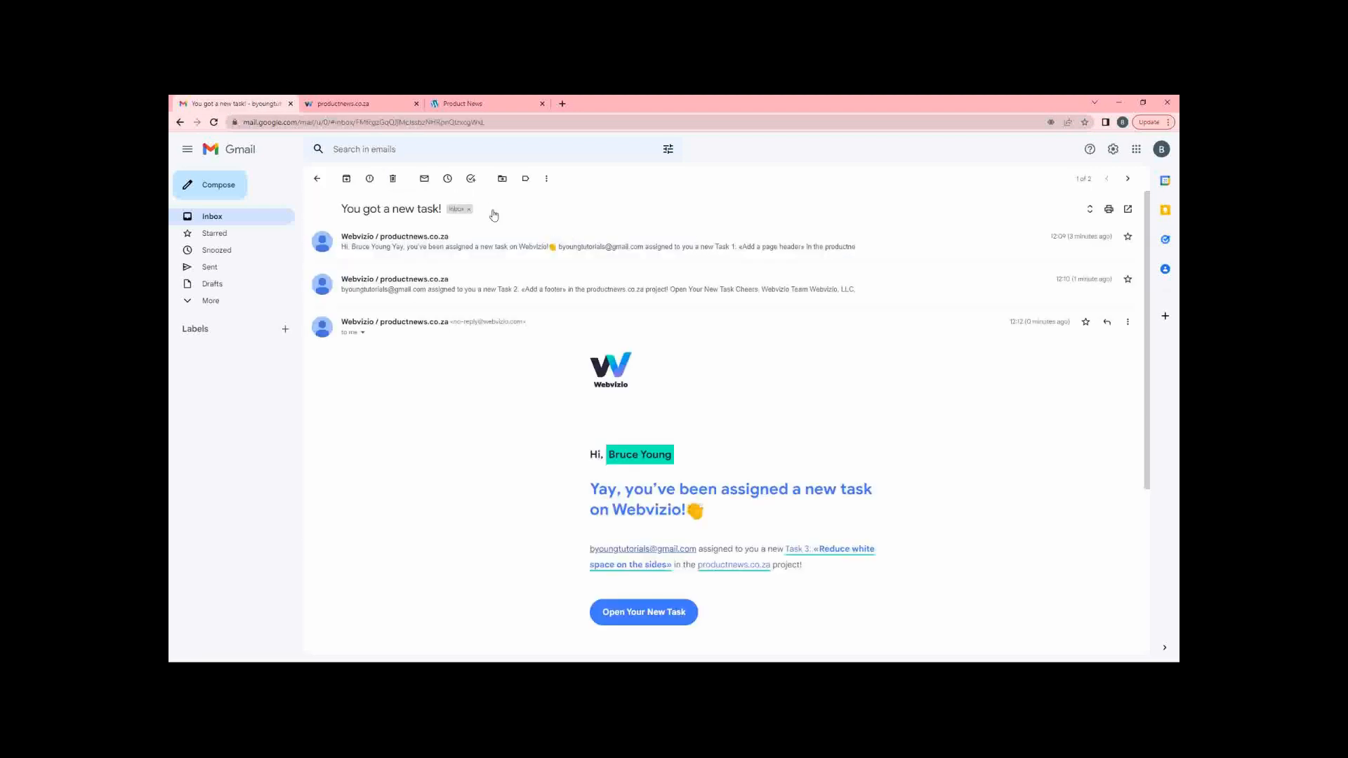
{"action": "left_click", "coordinate": [371, 103]}
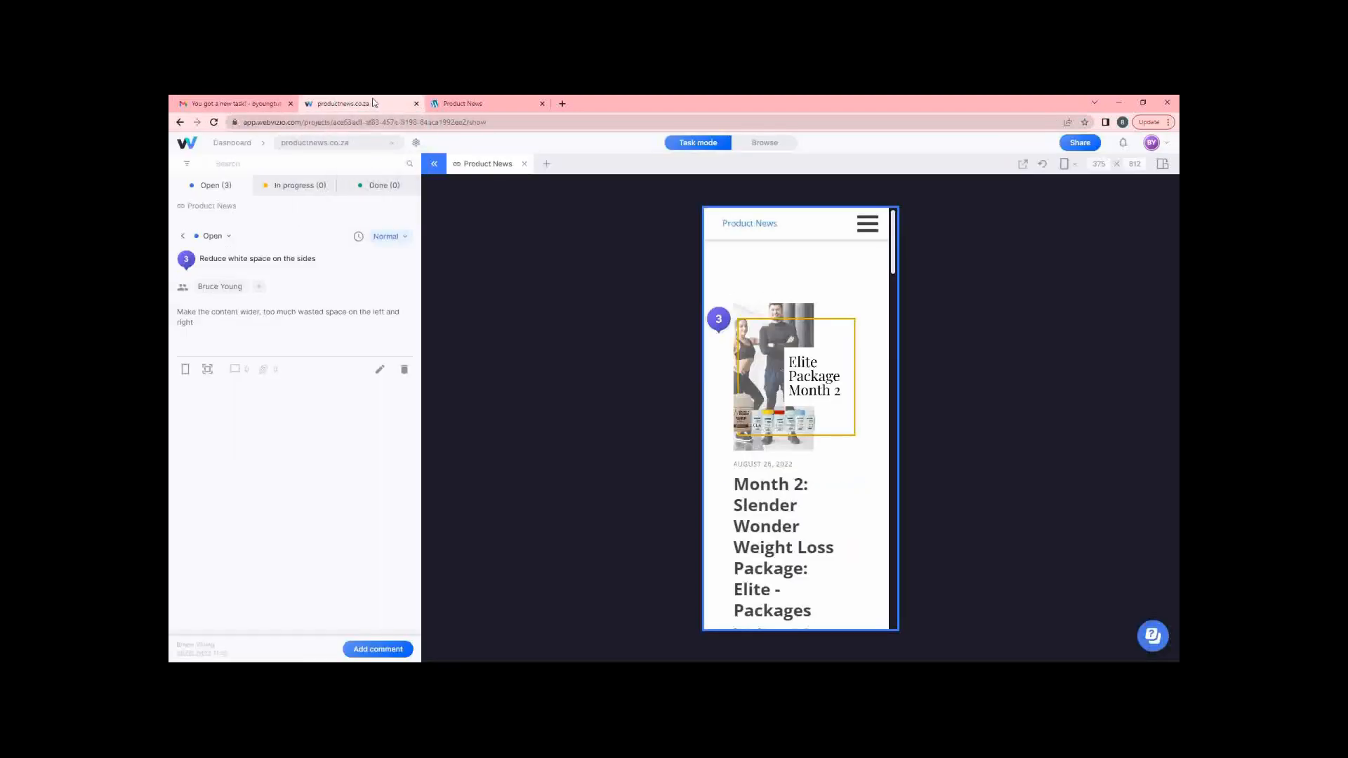
{"action": "left_click", "coordinate": [416, 103]}
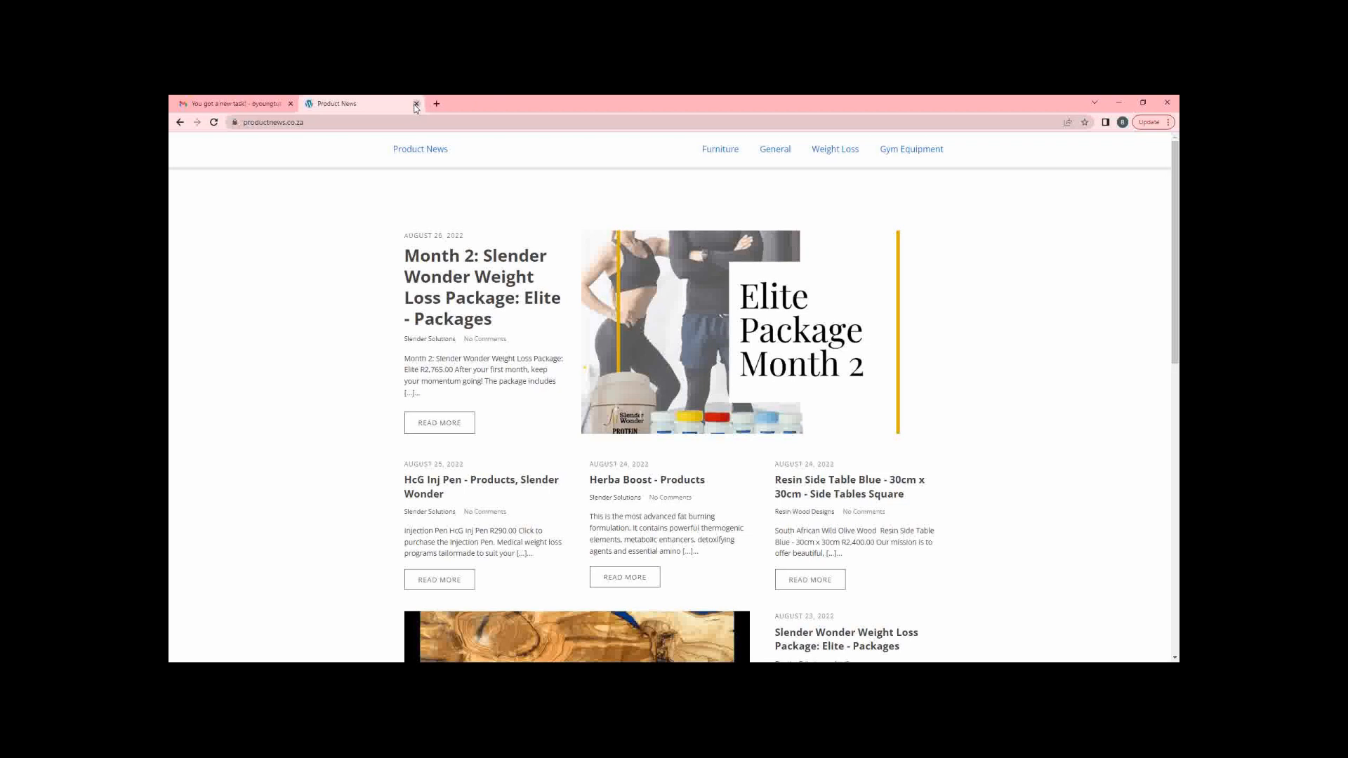
{"action": "left_click", "coordinate": [242, 104]}
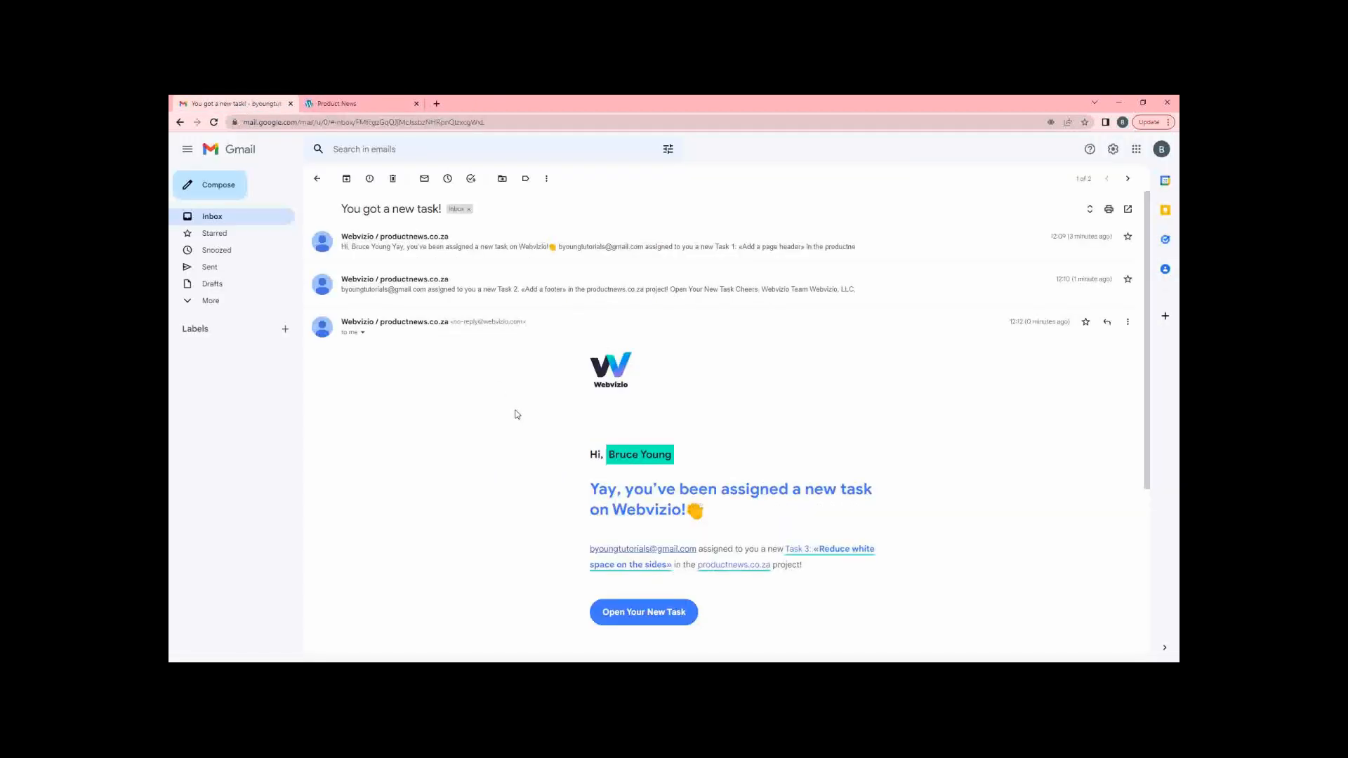
{"action": "scroll", "coordinate": [480, 432], "scroll_direction": "down", "scroll_amount": 2}
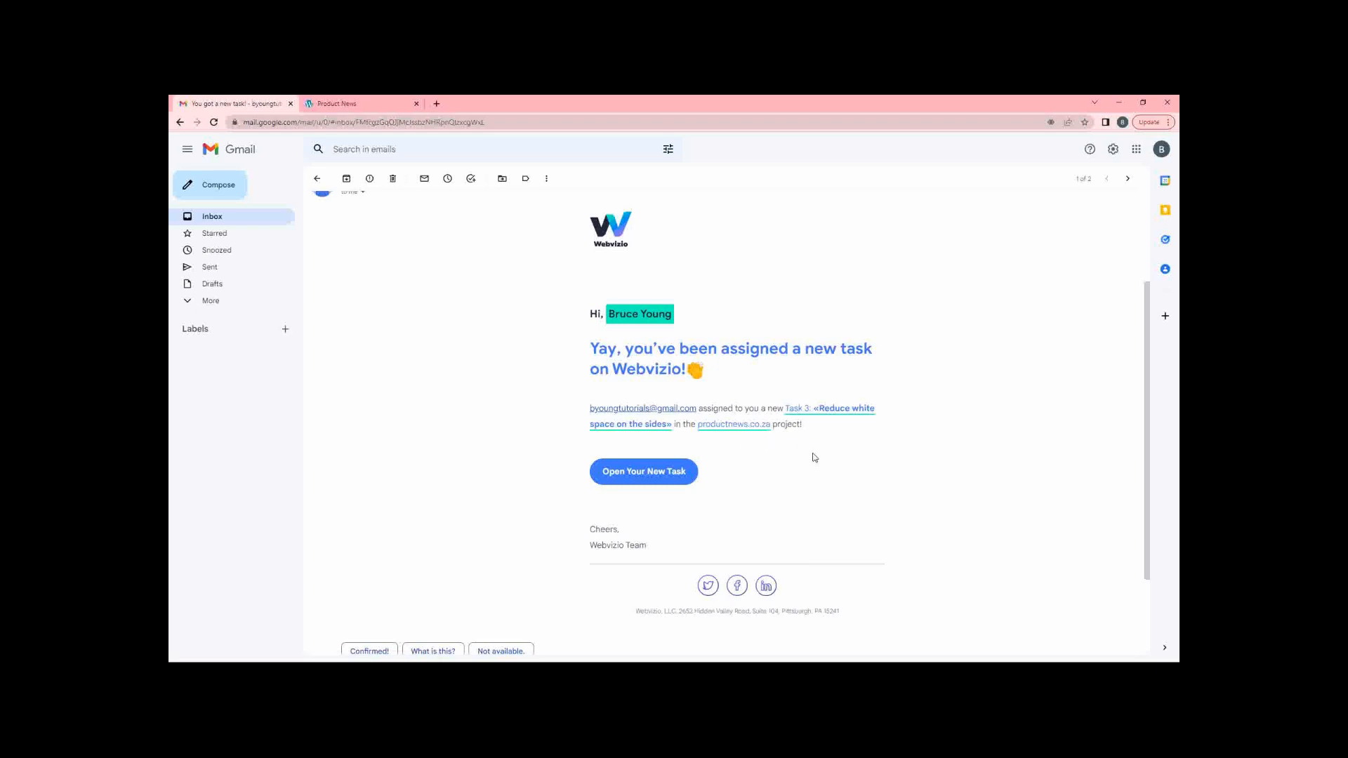
{"action": "left_click", "coordinate": [658, 474]}
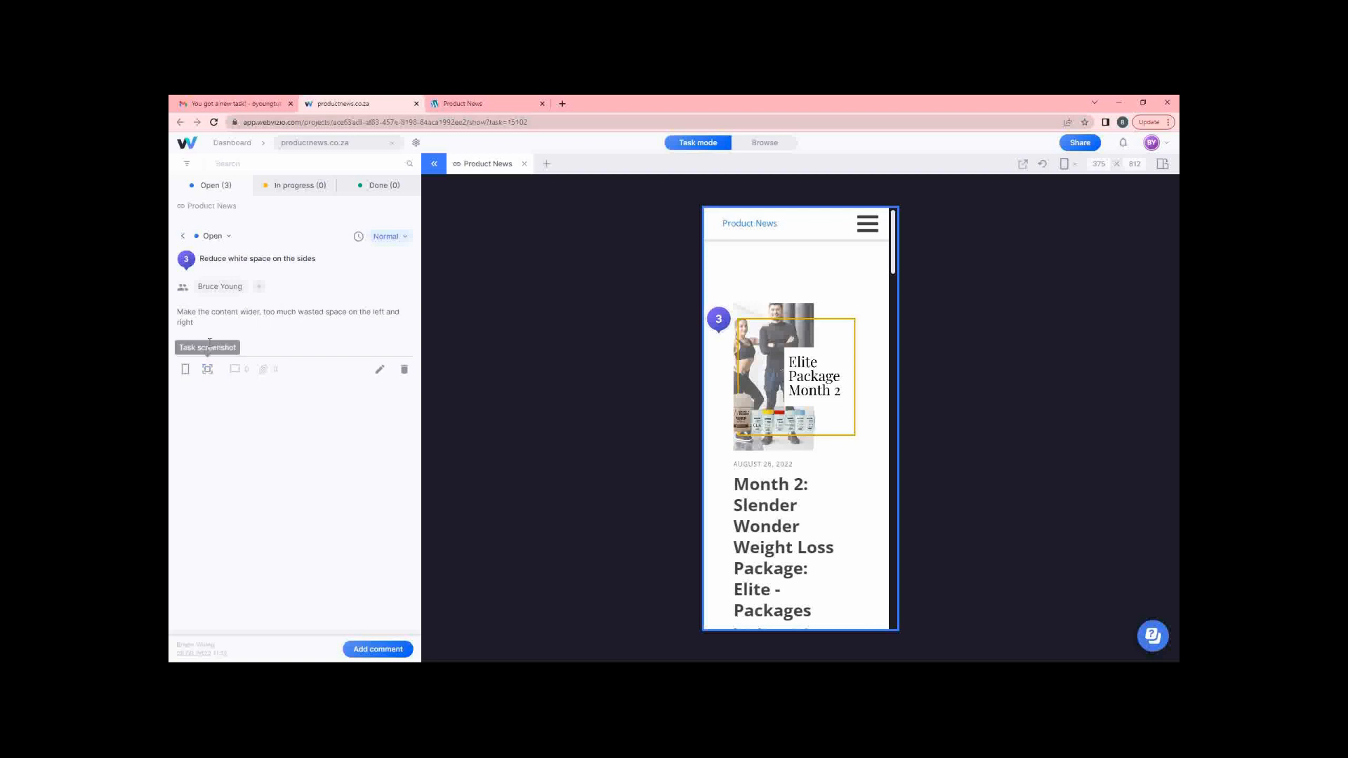
Save task 3's screenshot as Screenshot_15102.png from the full-size viewer, then close it.
{"action": "mouse_move", "coordinate": [209, 371]}
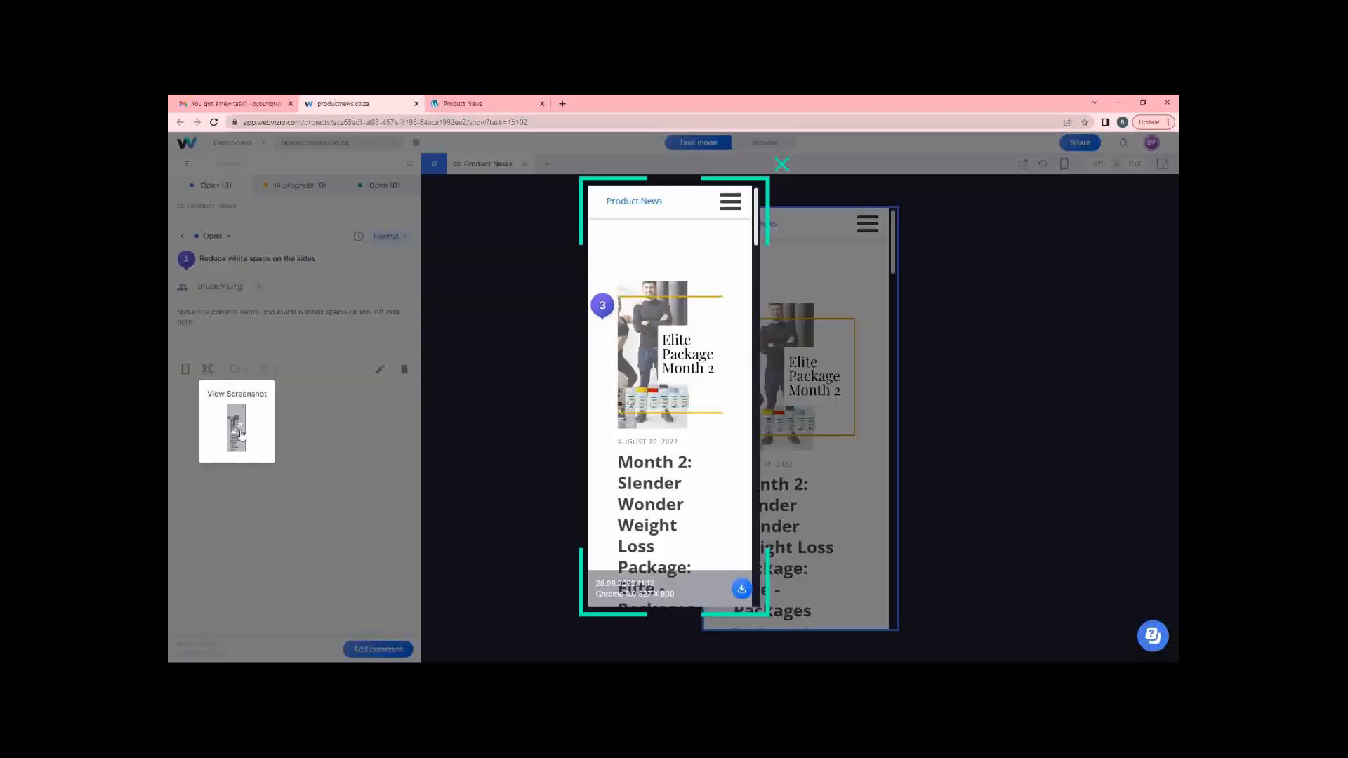
{"action": "left_click", "coordinate": [236, 431]}
{"action": "left_click", "coordinate": [741, 590]}
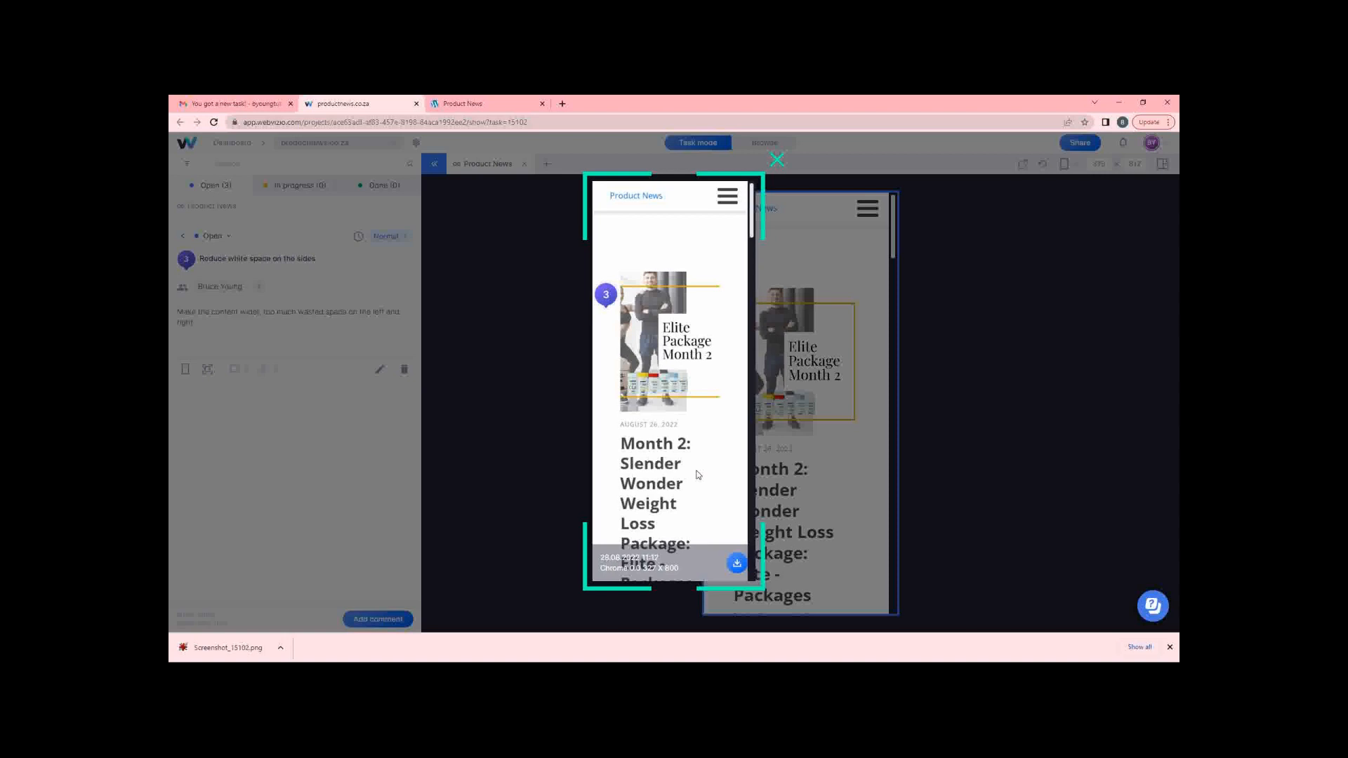
{"action": "left_click", "coordinate": [777, 161]}
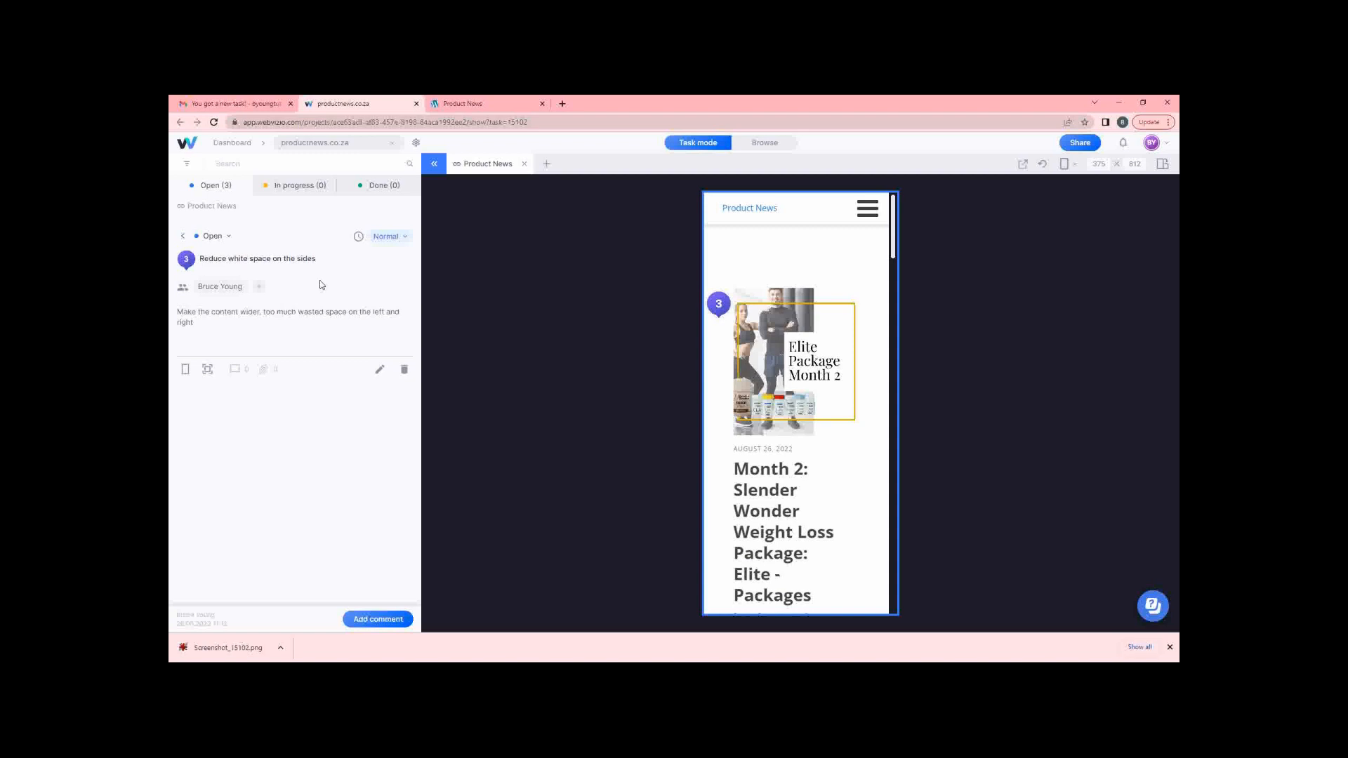
Set the Add a footer task's status to In progress.
{"action": "left_click", "coordinate": [186, 240]}
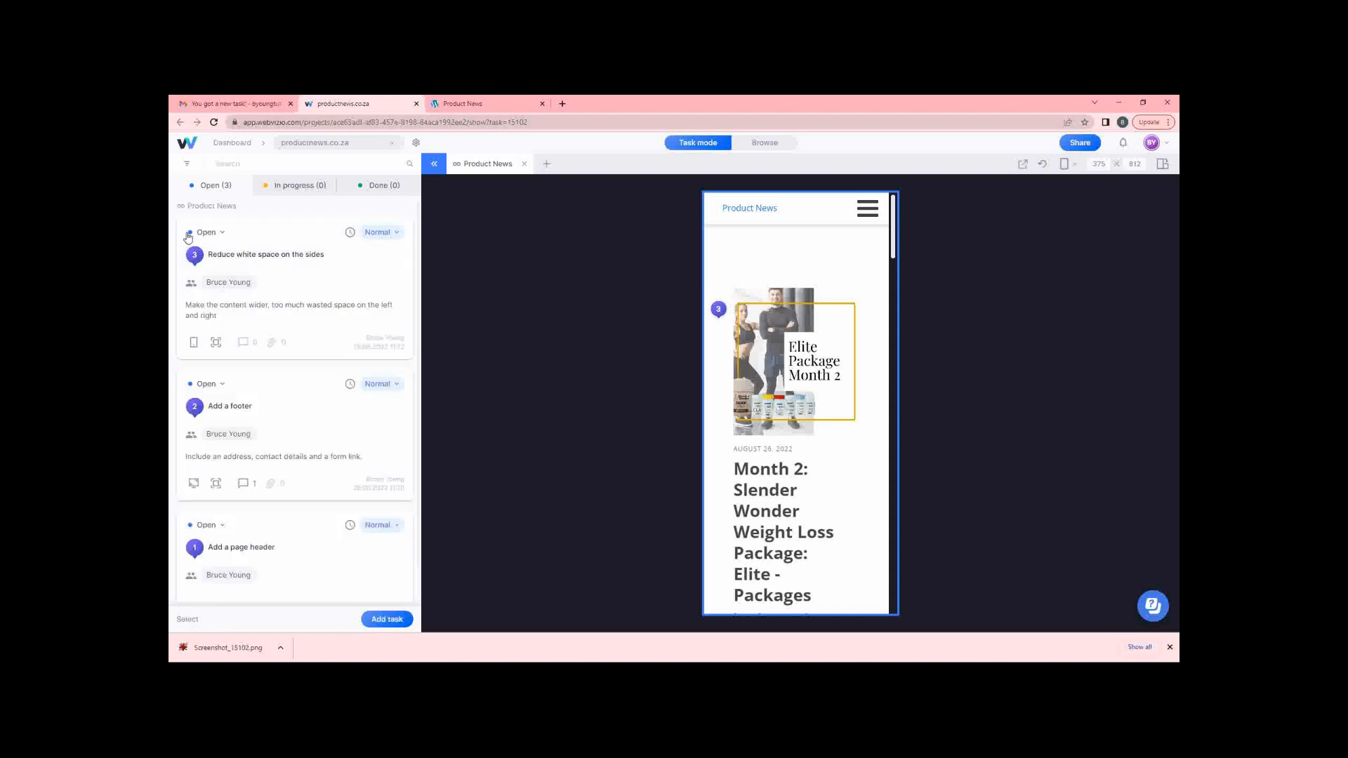
{"action": "scroll", "coordinate": [288, 337], "scroll_direction": "down", "scroll_amount": 1}
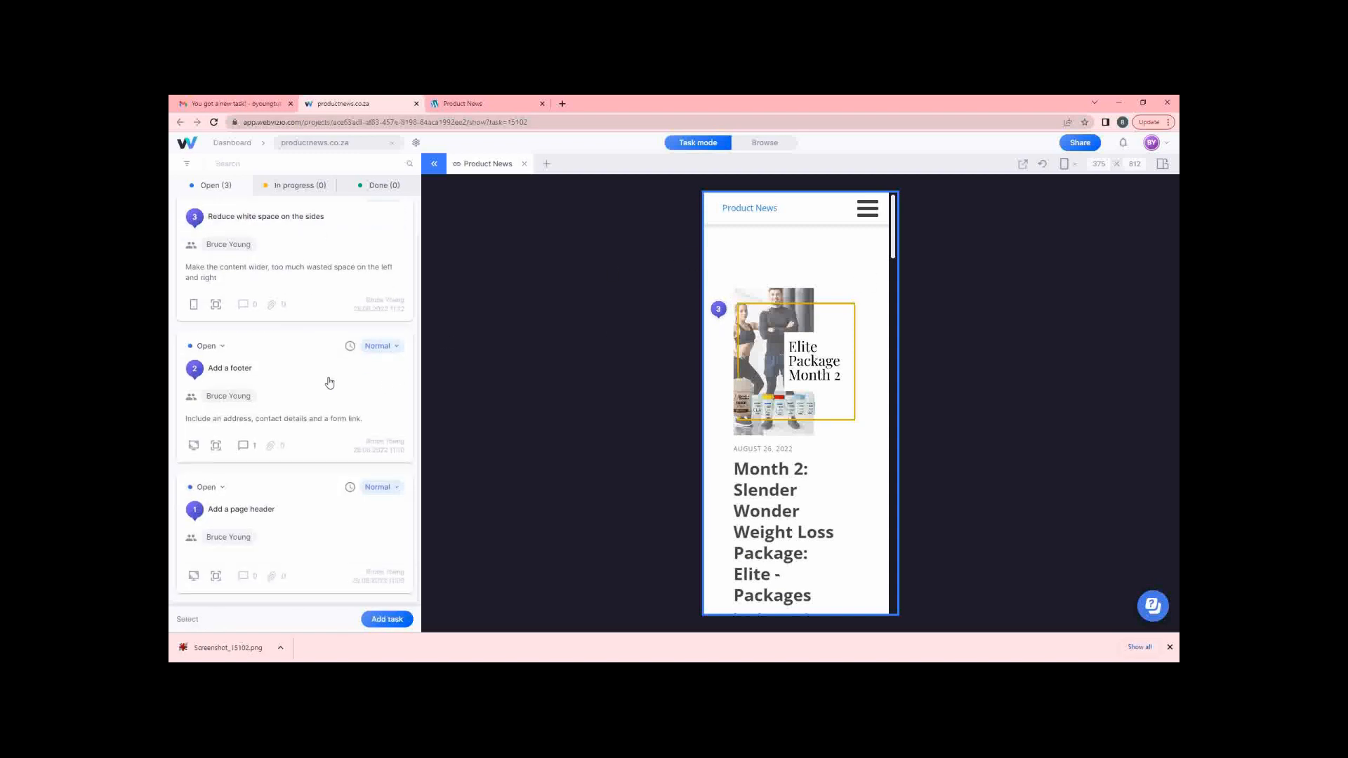
{"action": "left_click", "coordinate": [235, 369]}
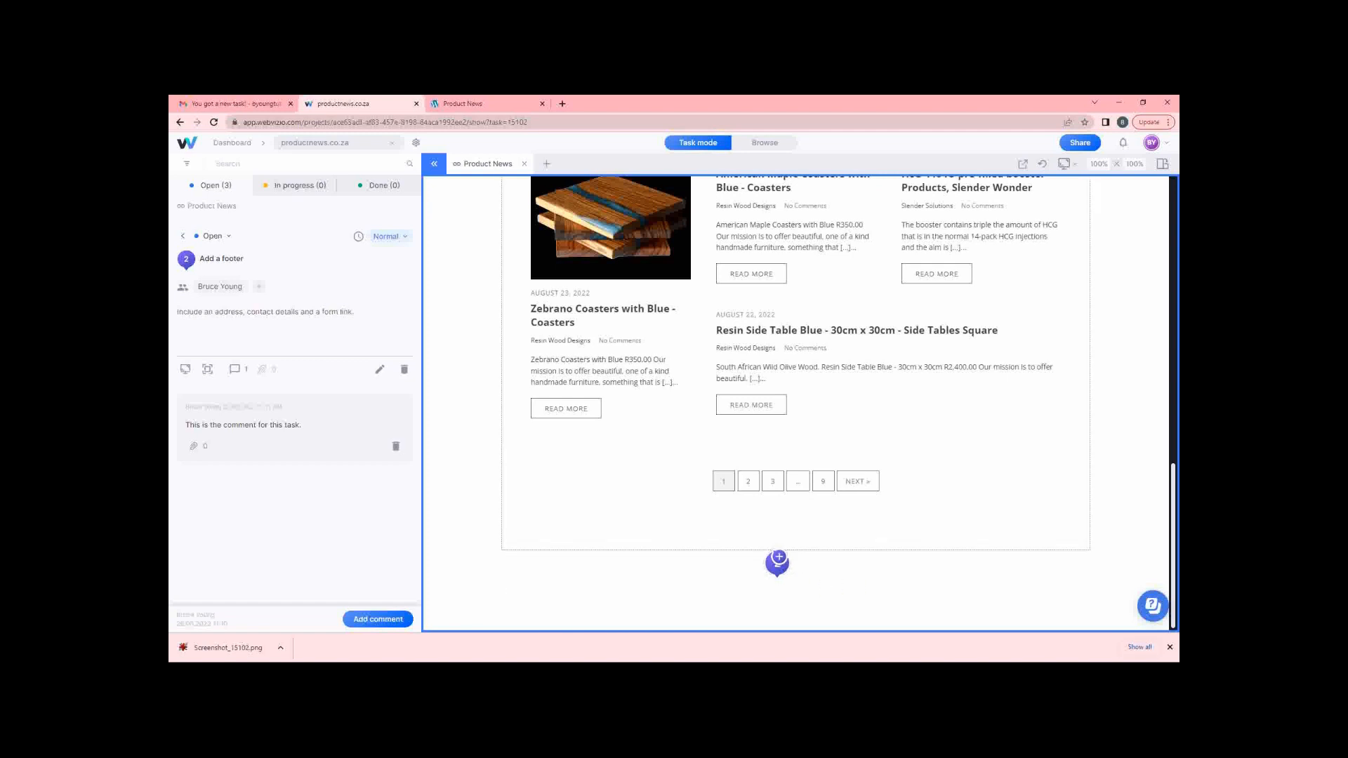
{"action": "left_click", "coordinate": [223, 238]}
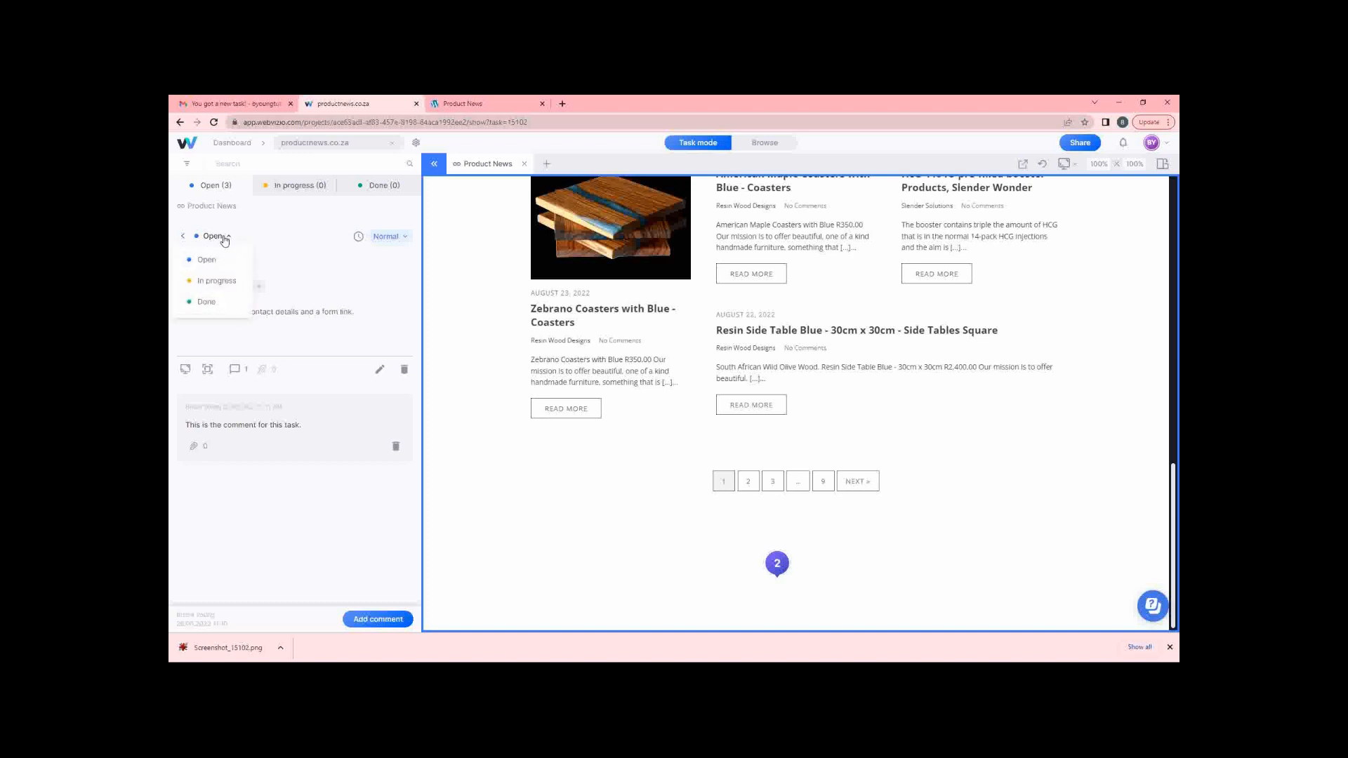
{"action": "left_click", "coordinate": [213, 279]}
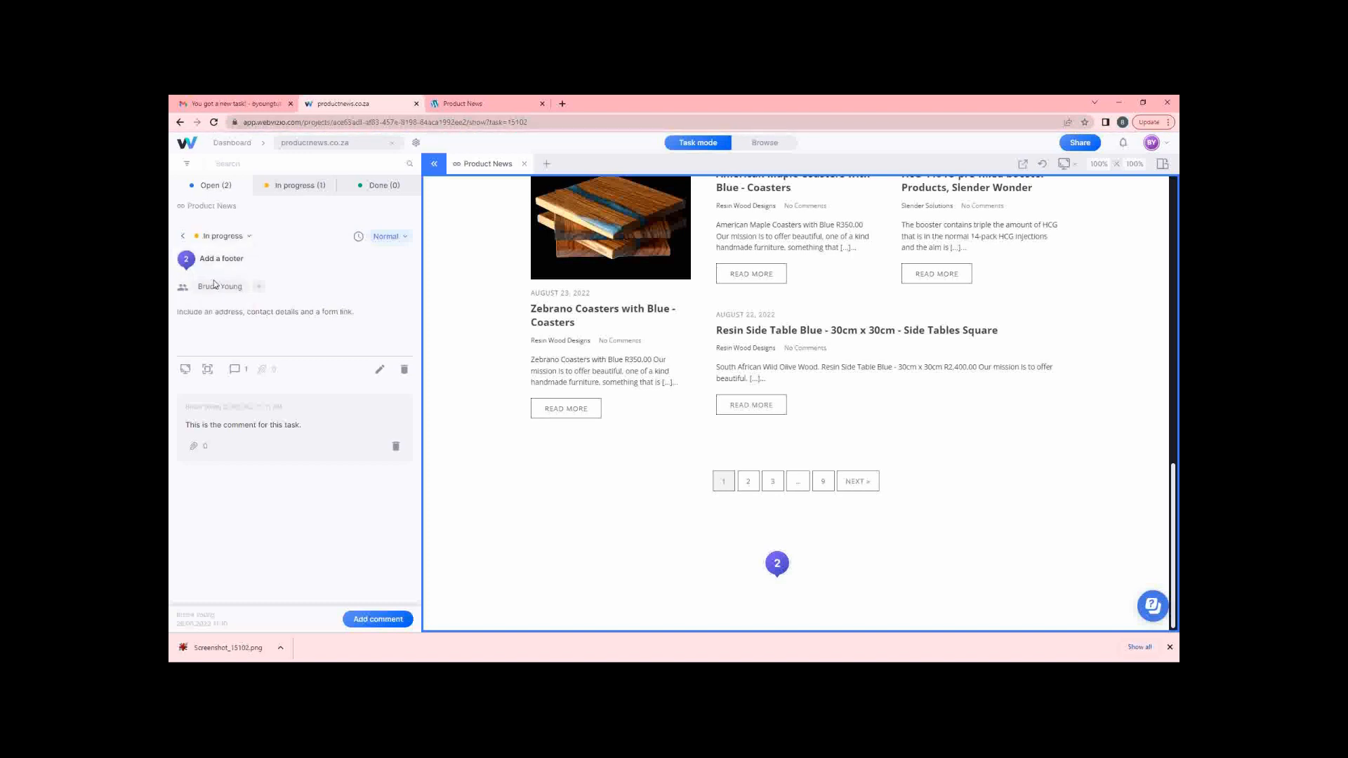
Mark the Add a page header task as Done.
{"action": "left_click", "coordinate": [183, 237]}
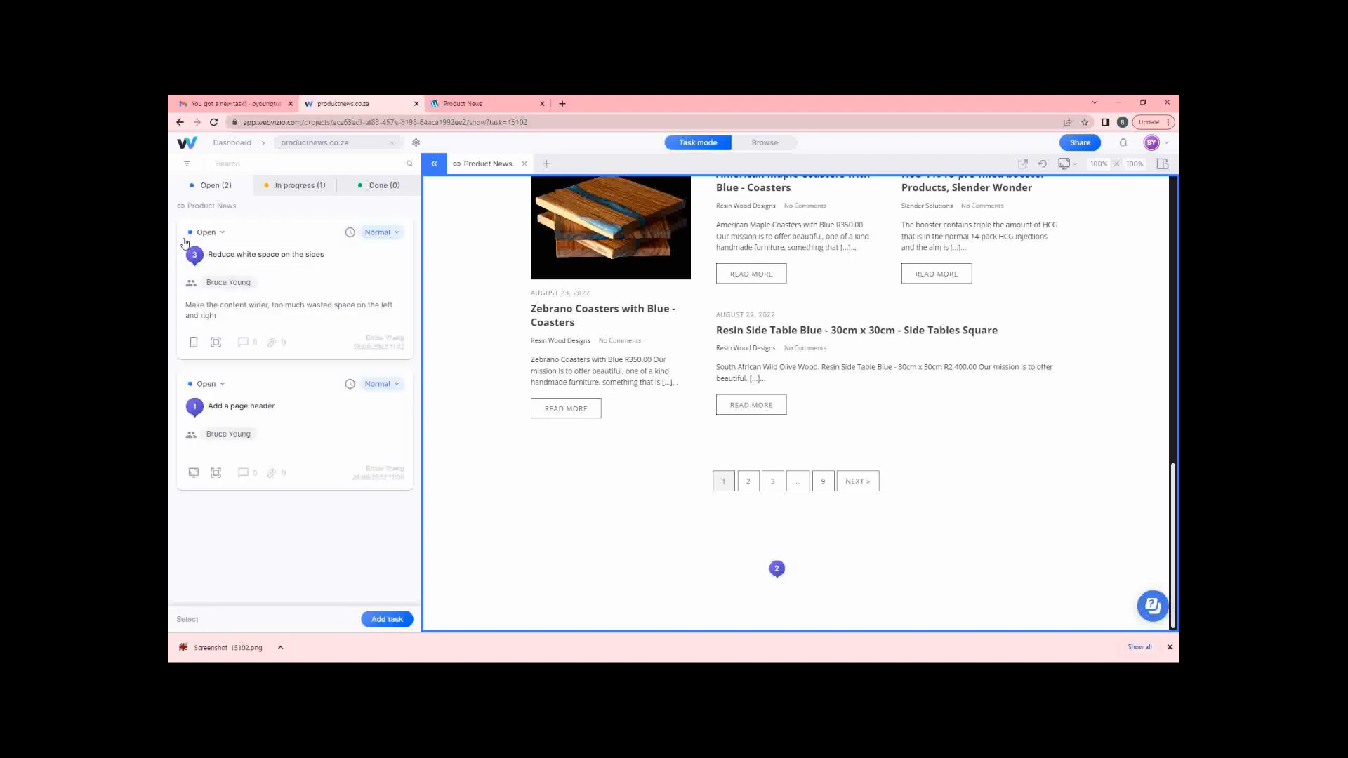
{"action": "left_click", "coordinate": [261, 406]}
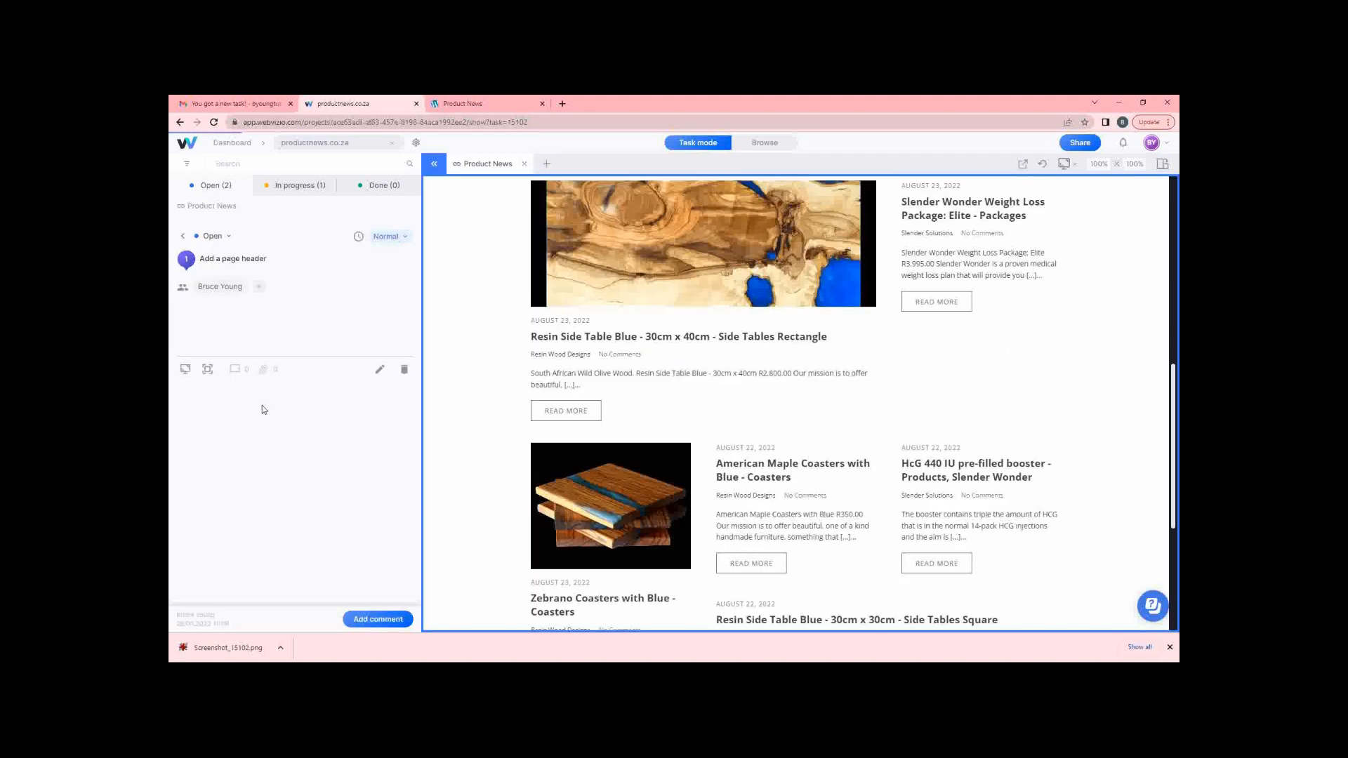
{"action": "left_click", "coordinate": [224, 236]}
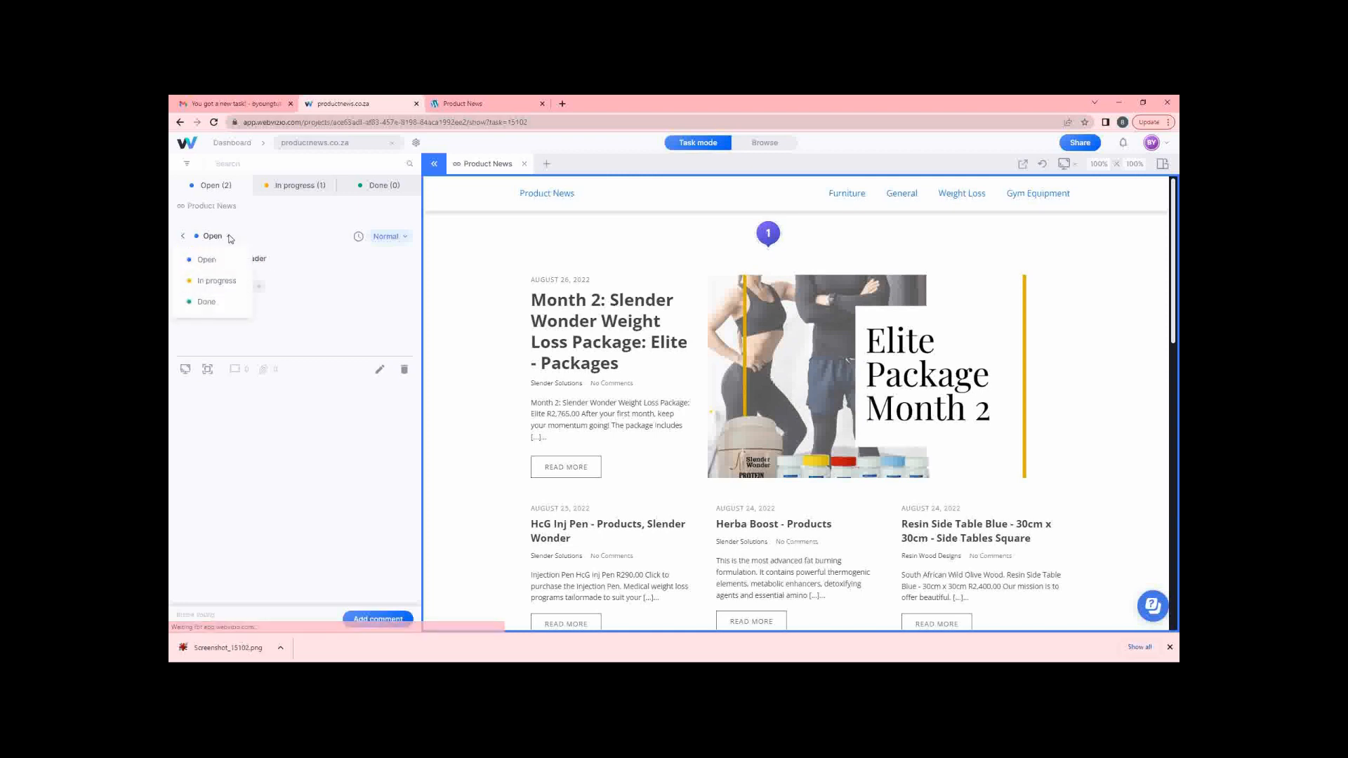
{"action": "left_click", "coordinate": [221, 307]}
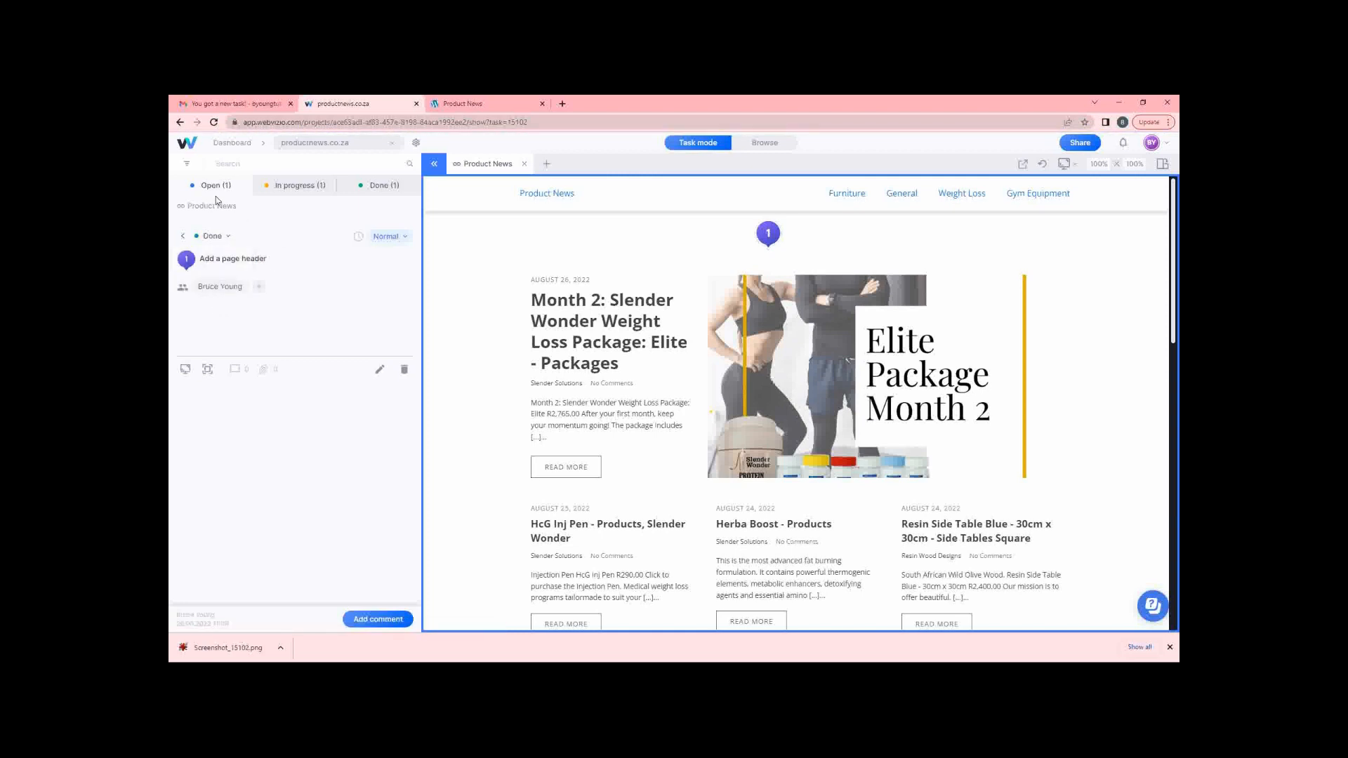
{"action": "left_click", "coordinate": [184, 238]}
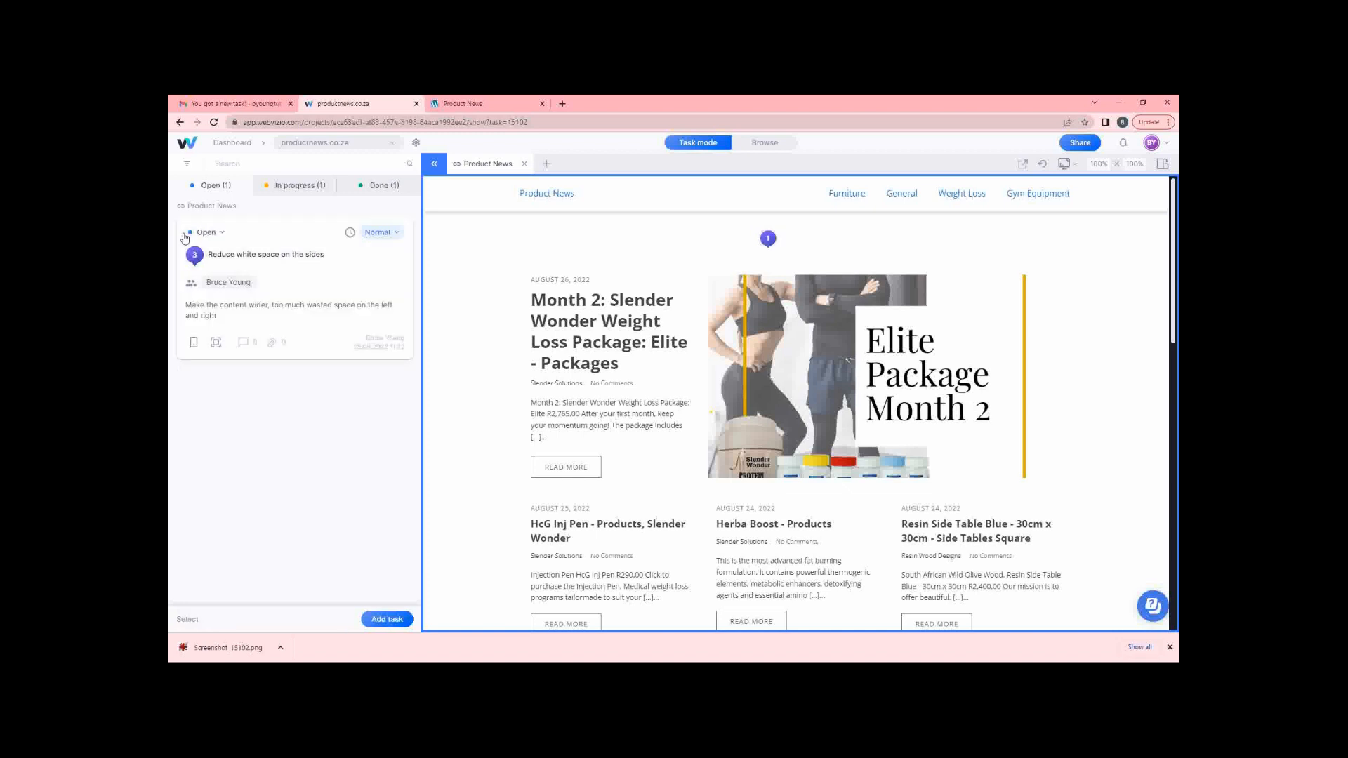
Raise task 3's priority to High, then return to All Projects from the productnews.co.za tab.
{"action": "left_click", "coordinate": [395, 237]}
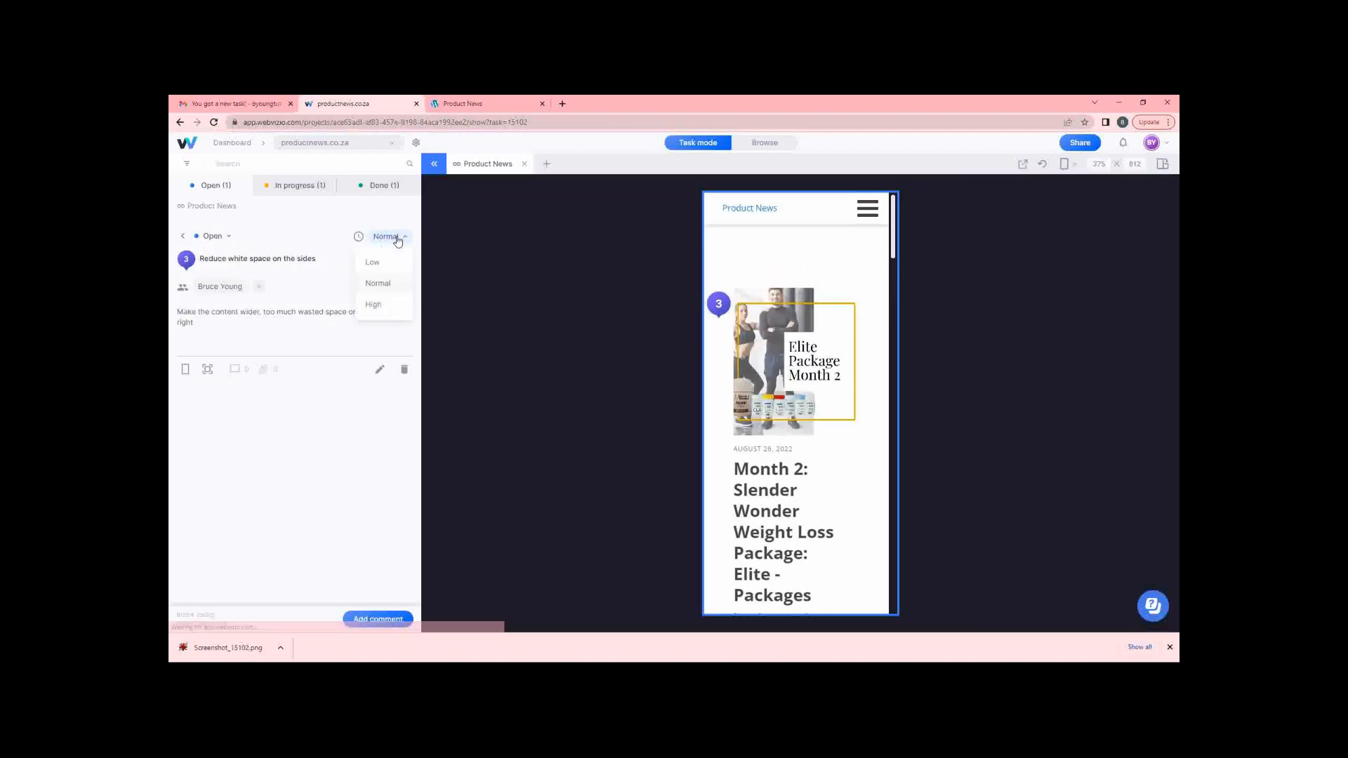
{"action": "left_click", "coordinate": [375, 303]}
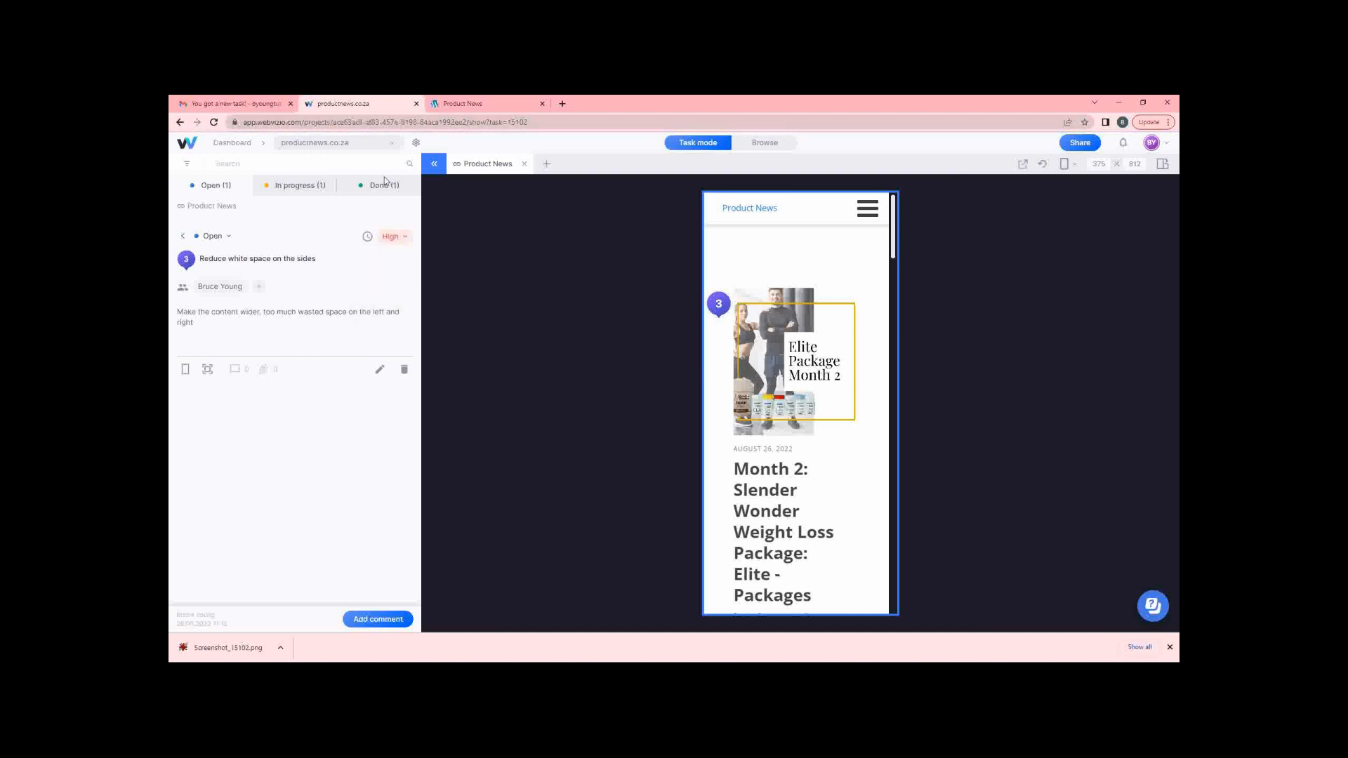
{"action": "left_click", "coordinate": [229, 104]}
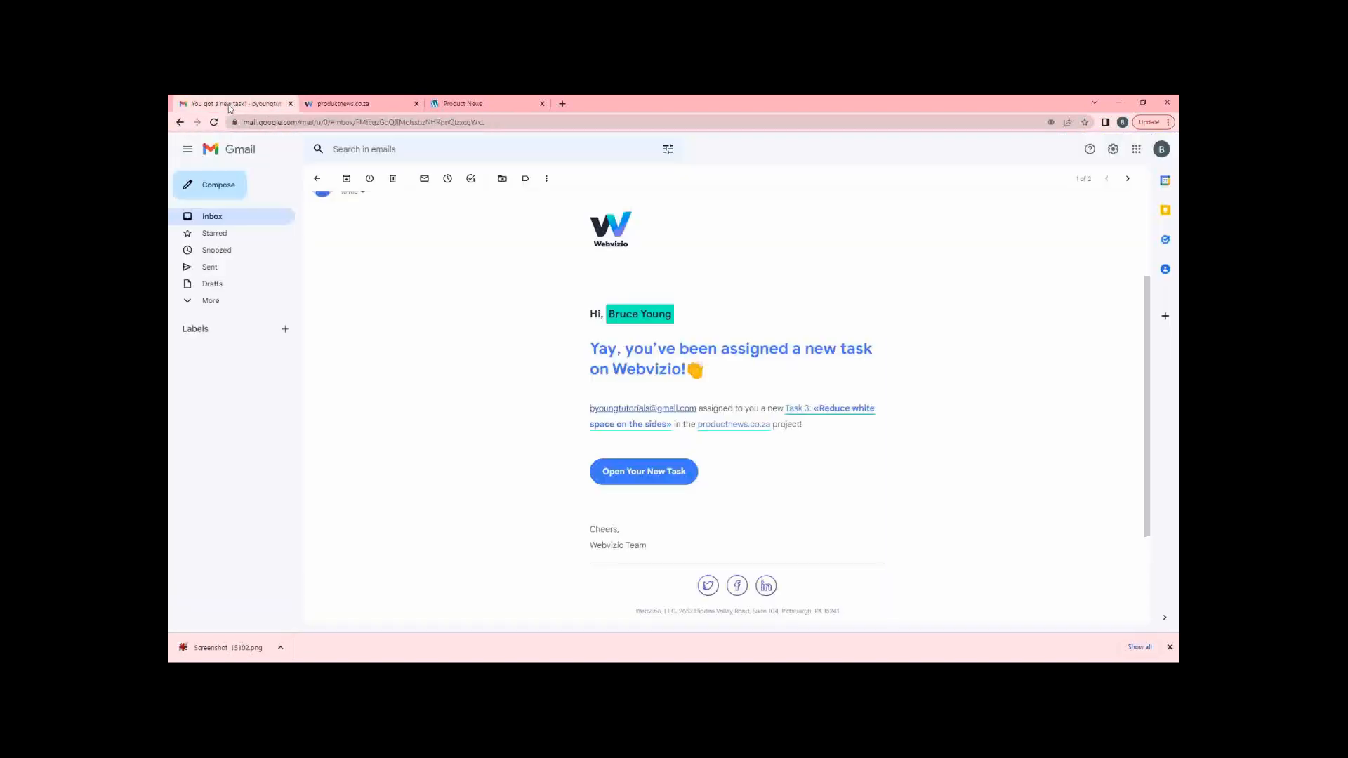
{"action": "left_click", "coordinate": [212, 218]}
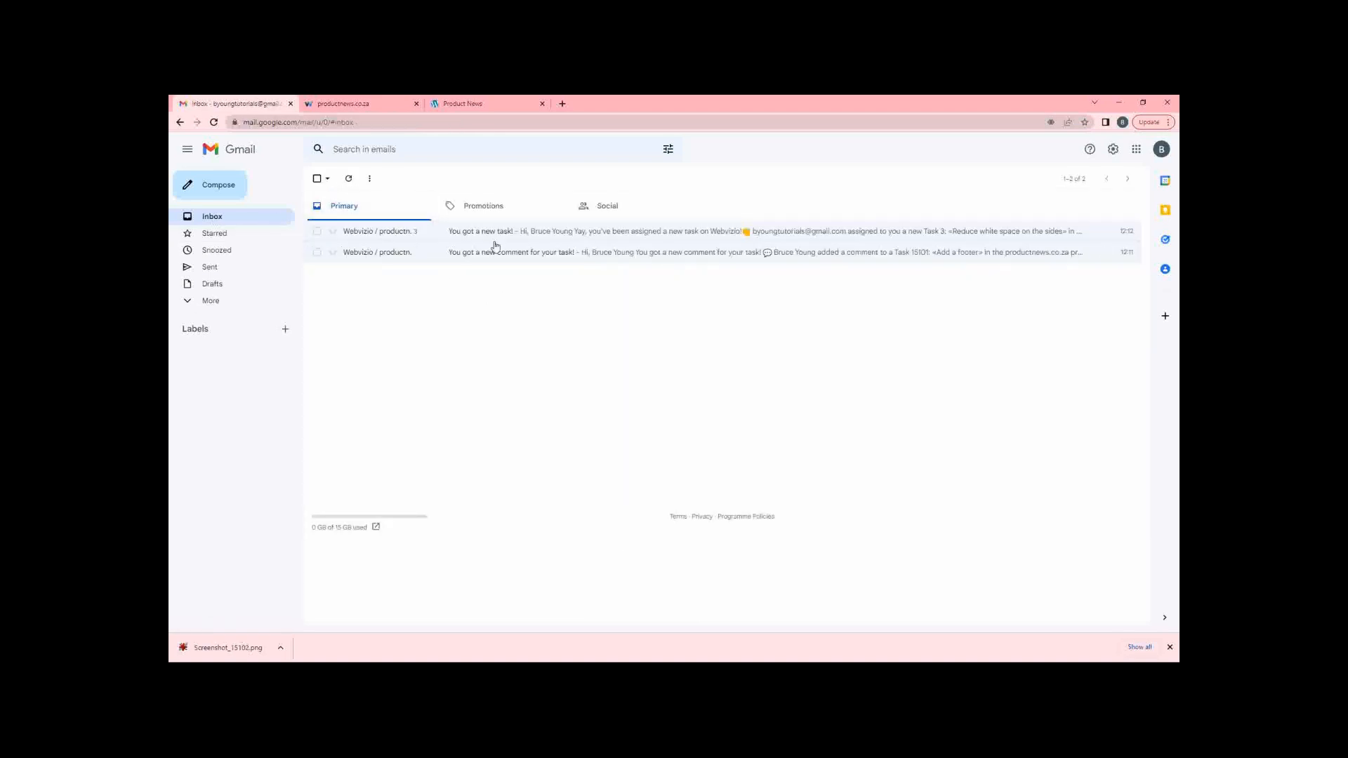
{"action": "left_click", "coordinate": [347, 104]}
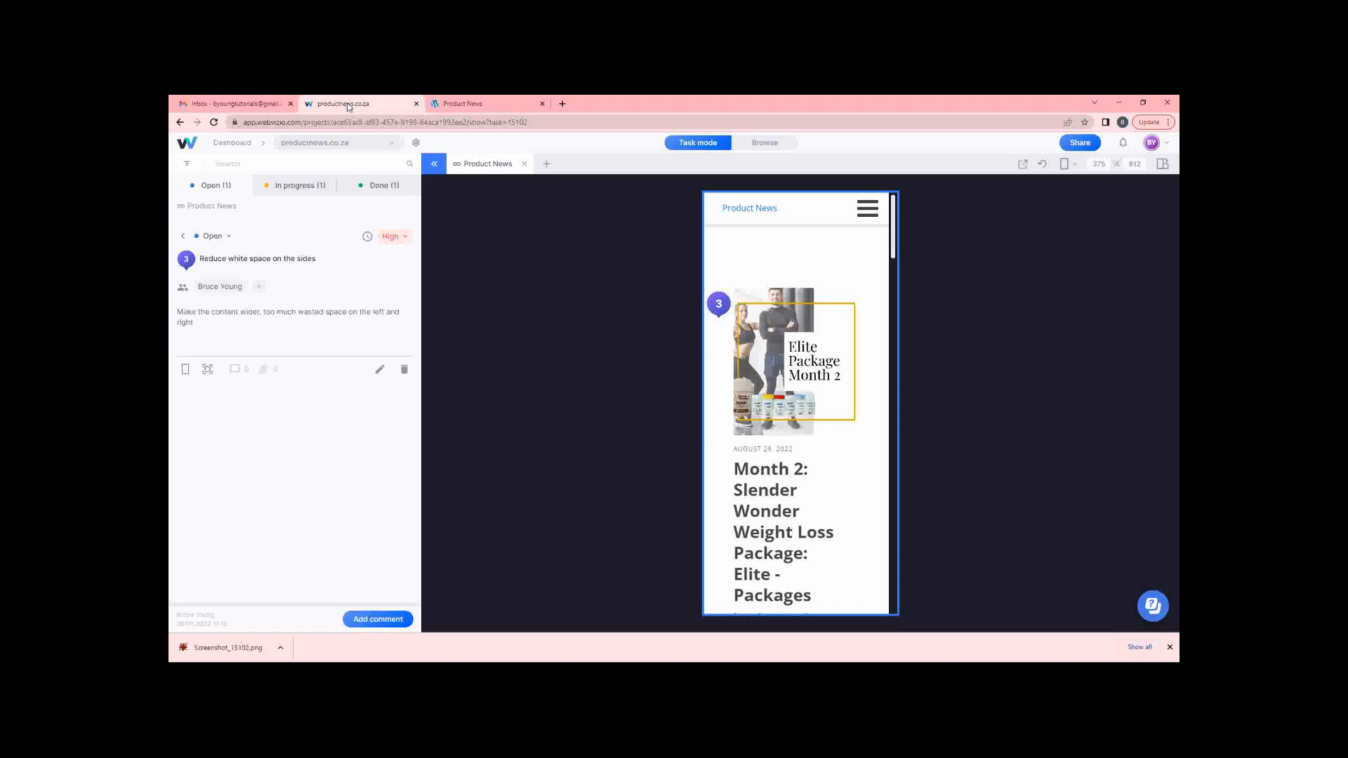
{"action": "left_click", "coordinate": [226, 144]}
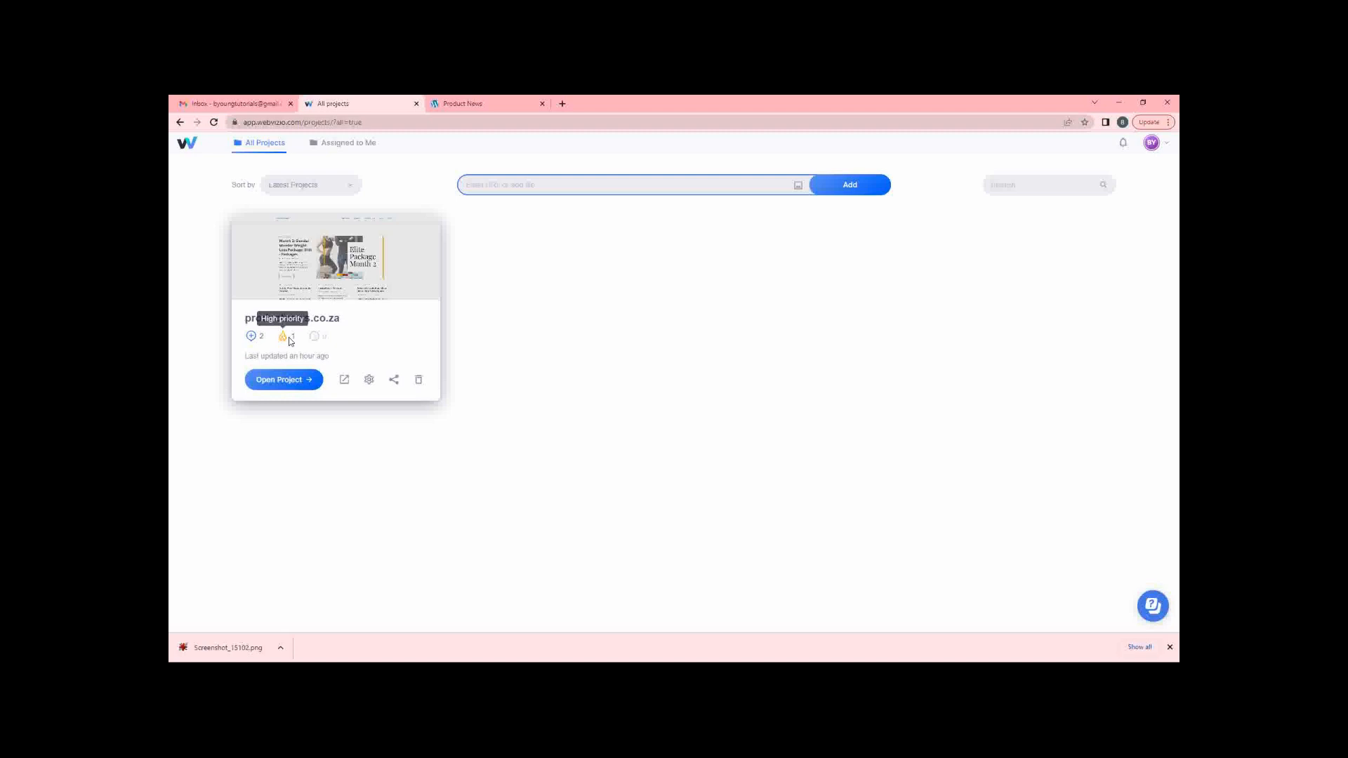
Browse the productnews.co.za activity log in project settings and open task 3 from its entry.
{"action": "left_click", "coordinate": [367, 380]}
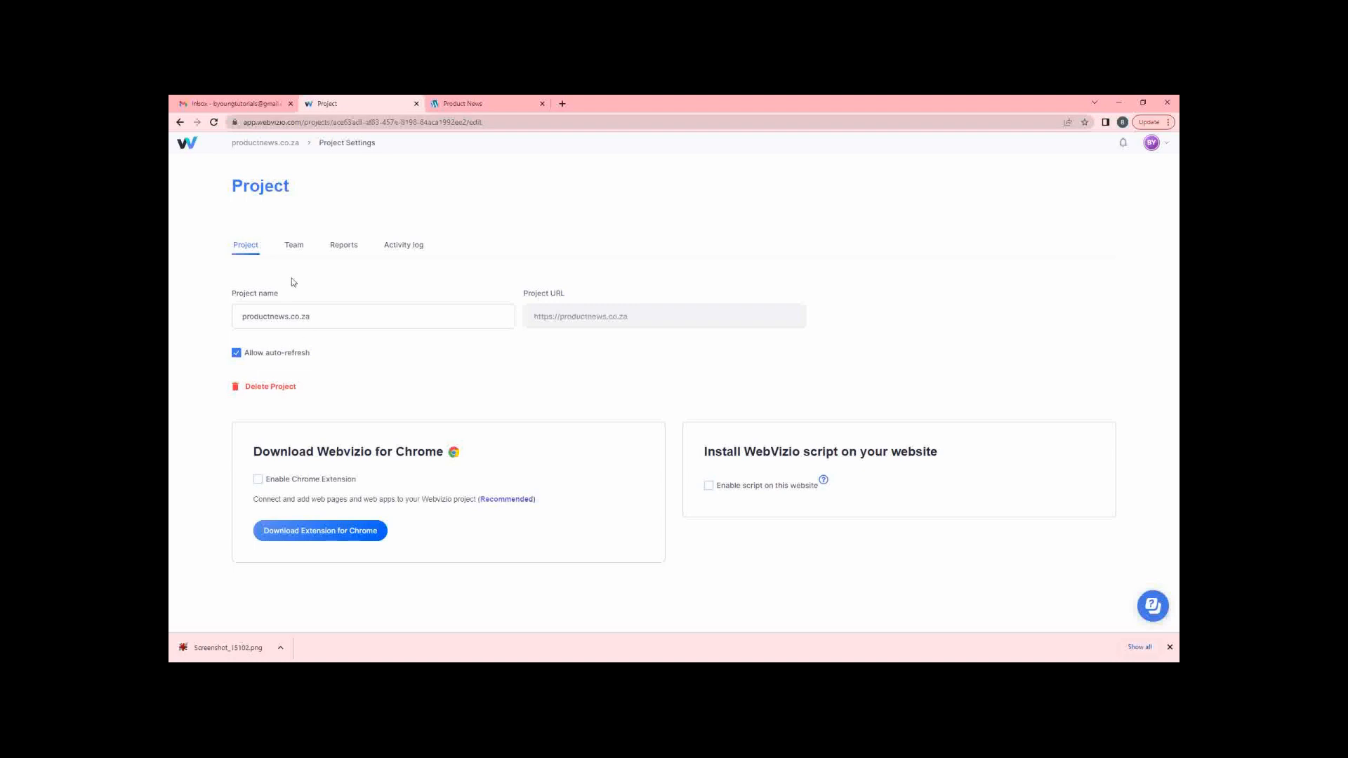
{"action": "left_click", "coordinate": [407, 250]}
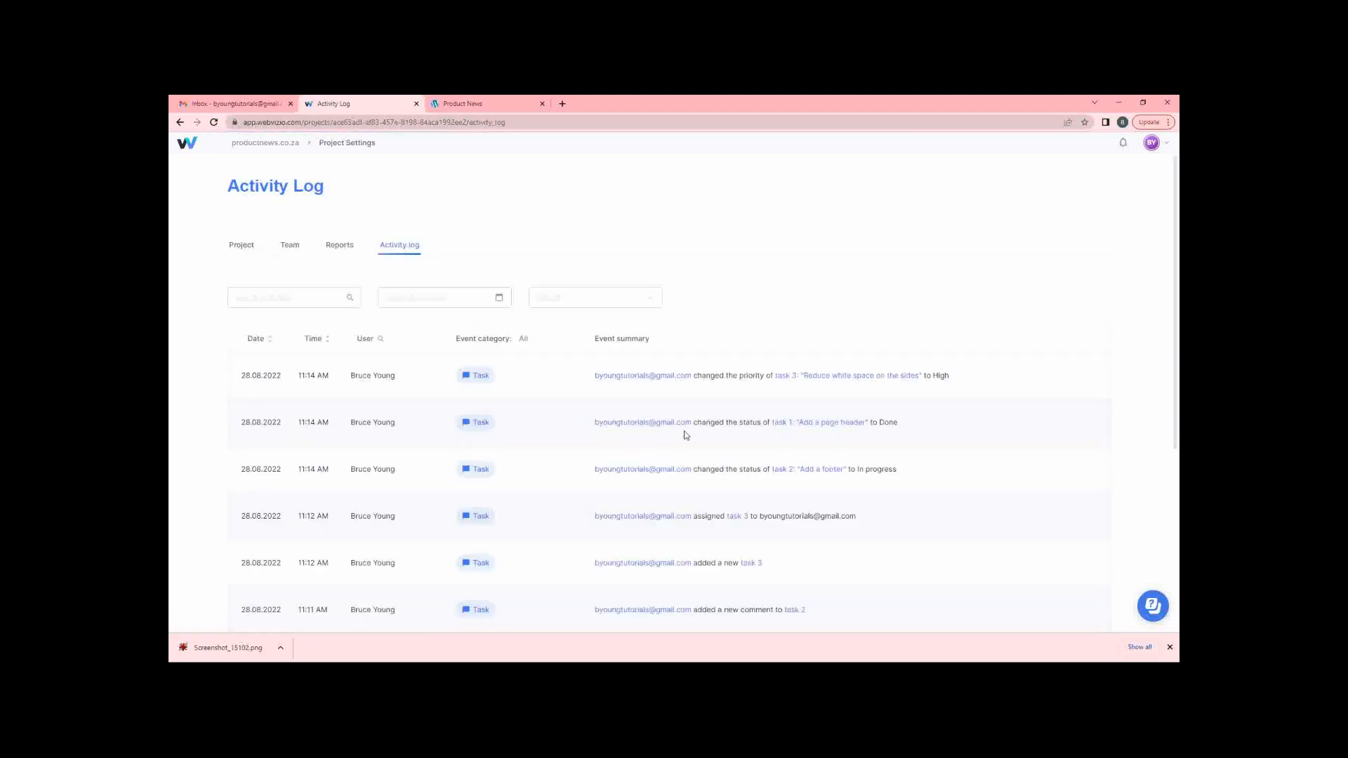
{"action": "scroll", "coordinate": [1003, 421], "scroll_direction": "down", "scroll_amount": 5}
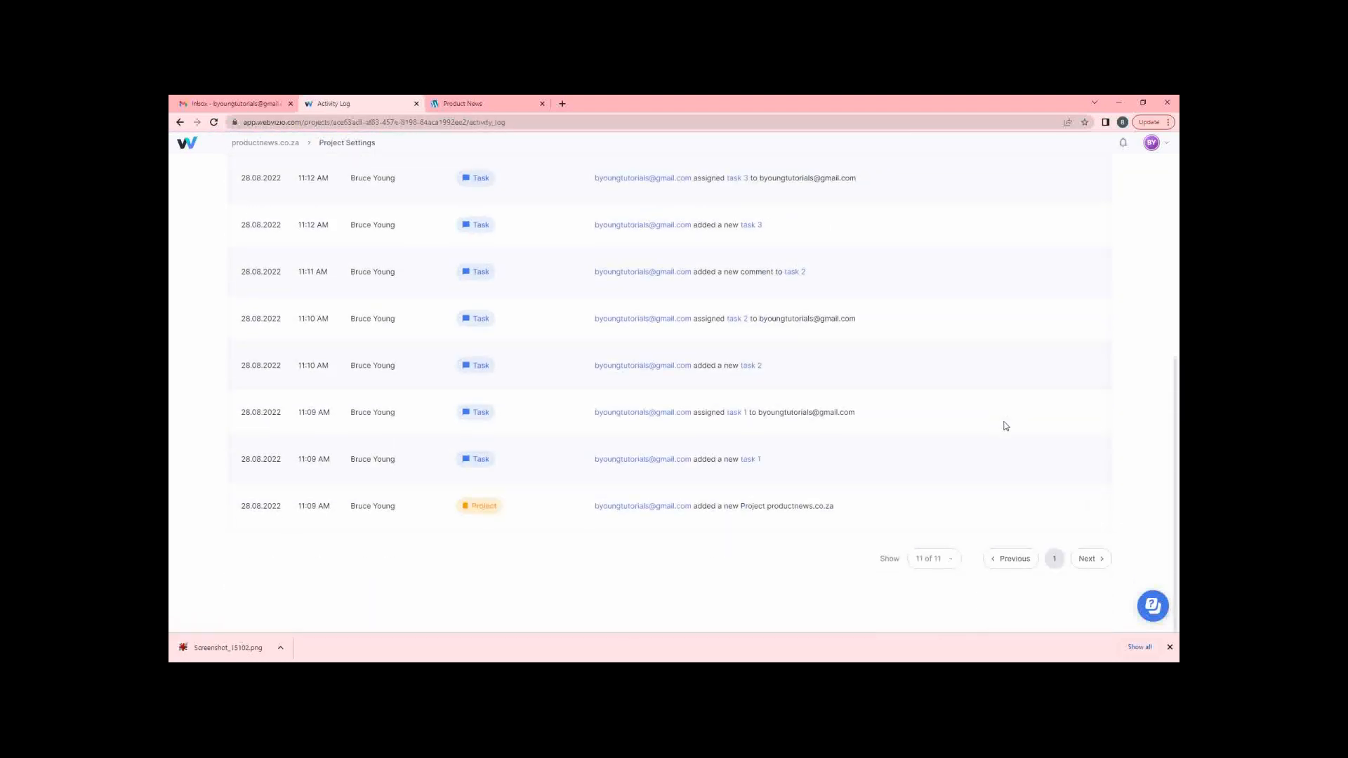
{"action": "scroll", "coordinate": [1005, 425], "scroll_direction": "up", "scroll_amount": 1}
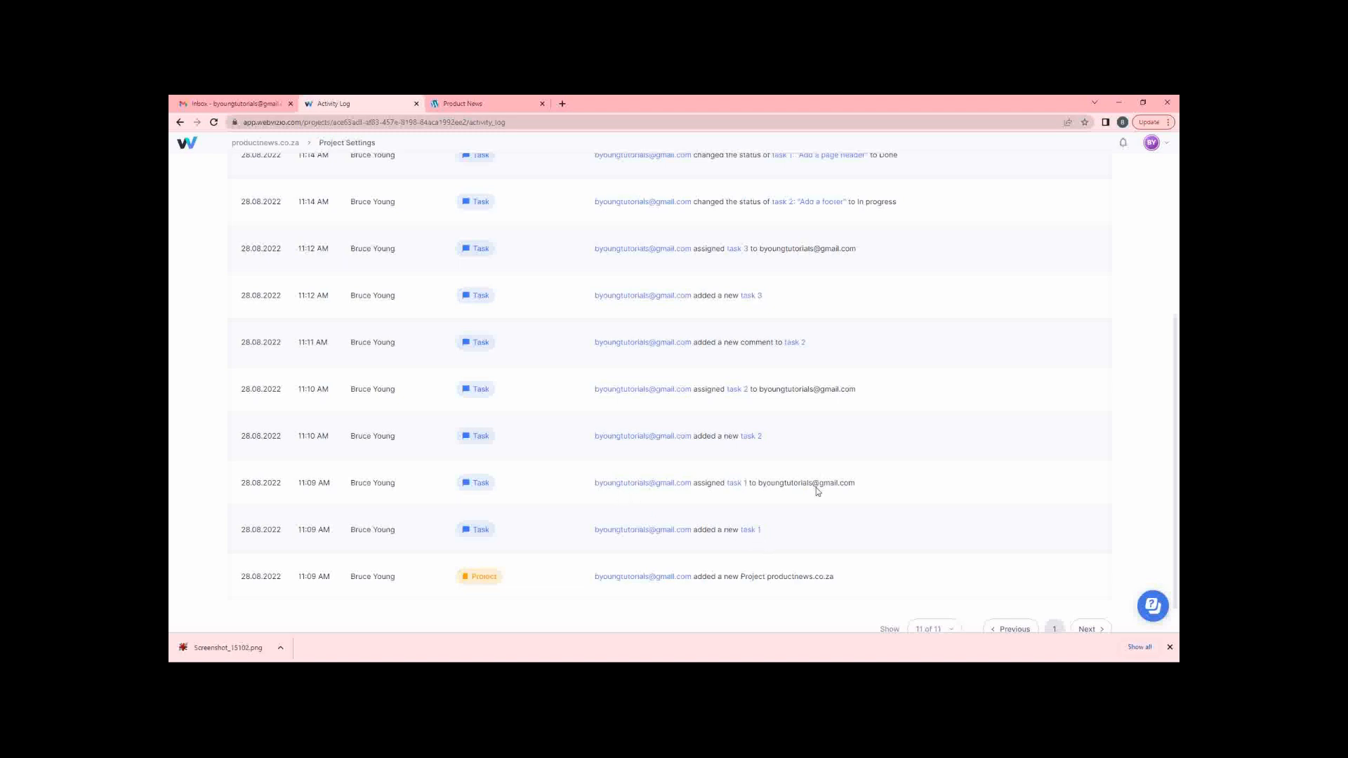
{"action": "scroll", "coordinate": [817, 490], "scroll_direction": "up", "scroll_amount": 1}
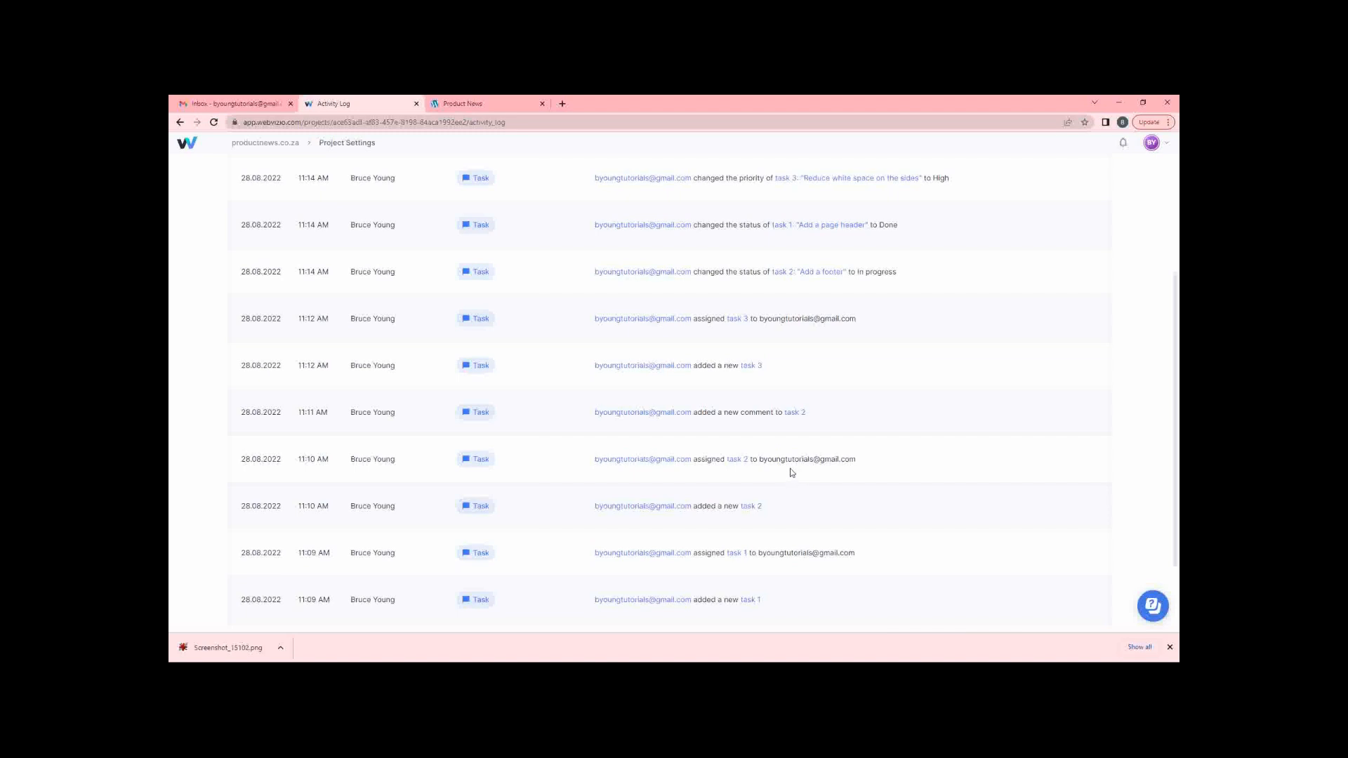
{"action": "scroll", "coordinate": [820, 365], "scroll_direction": "up", "scroll_amount": 3}
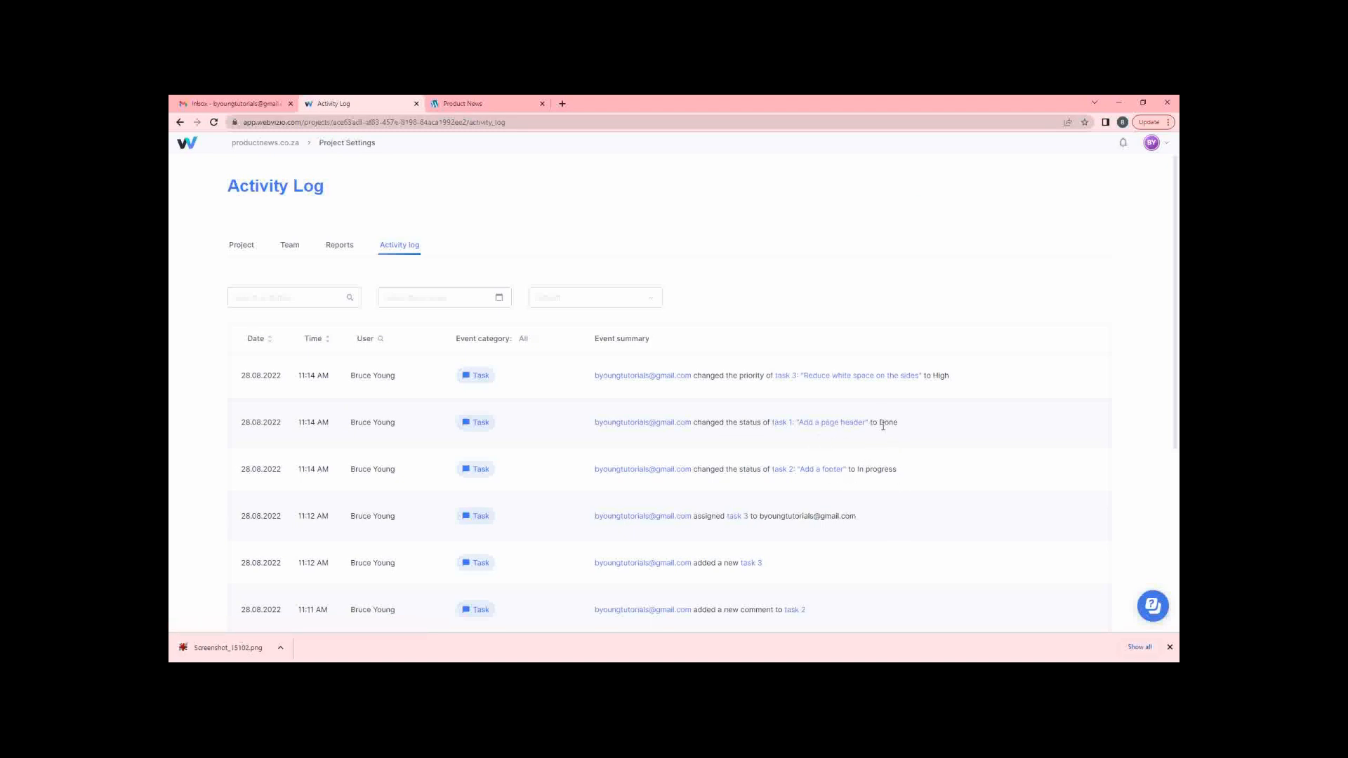
{"action": "left_click", "coordinate": [869, 377]}
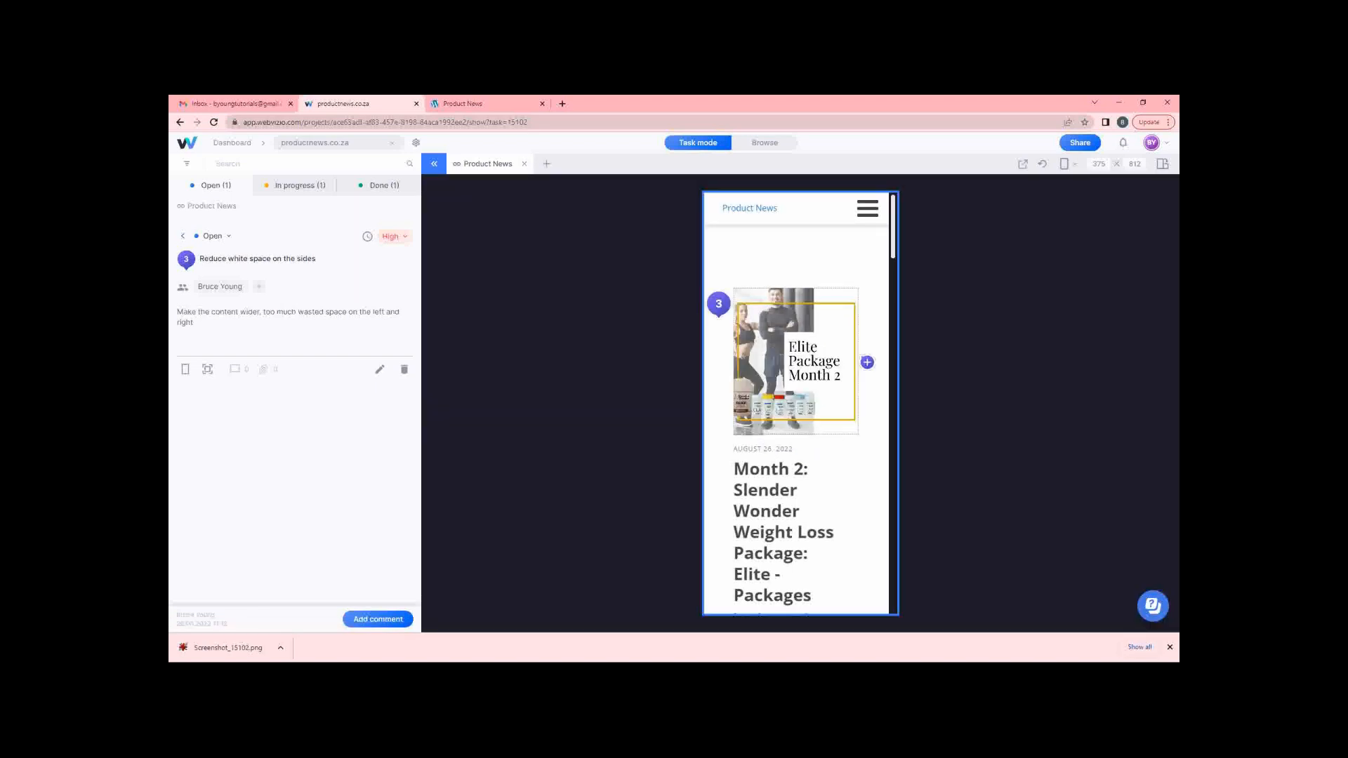
Back on the activity log, try searches for 'done' and 'progre', clearing each.
{"action": "left_click", "coordinate": [180, 123]}
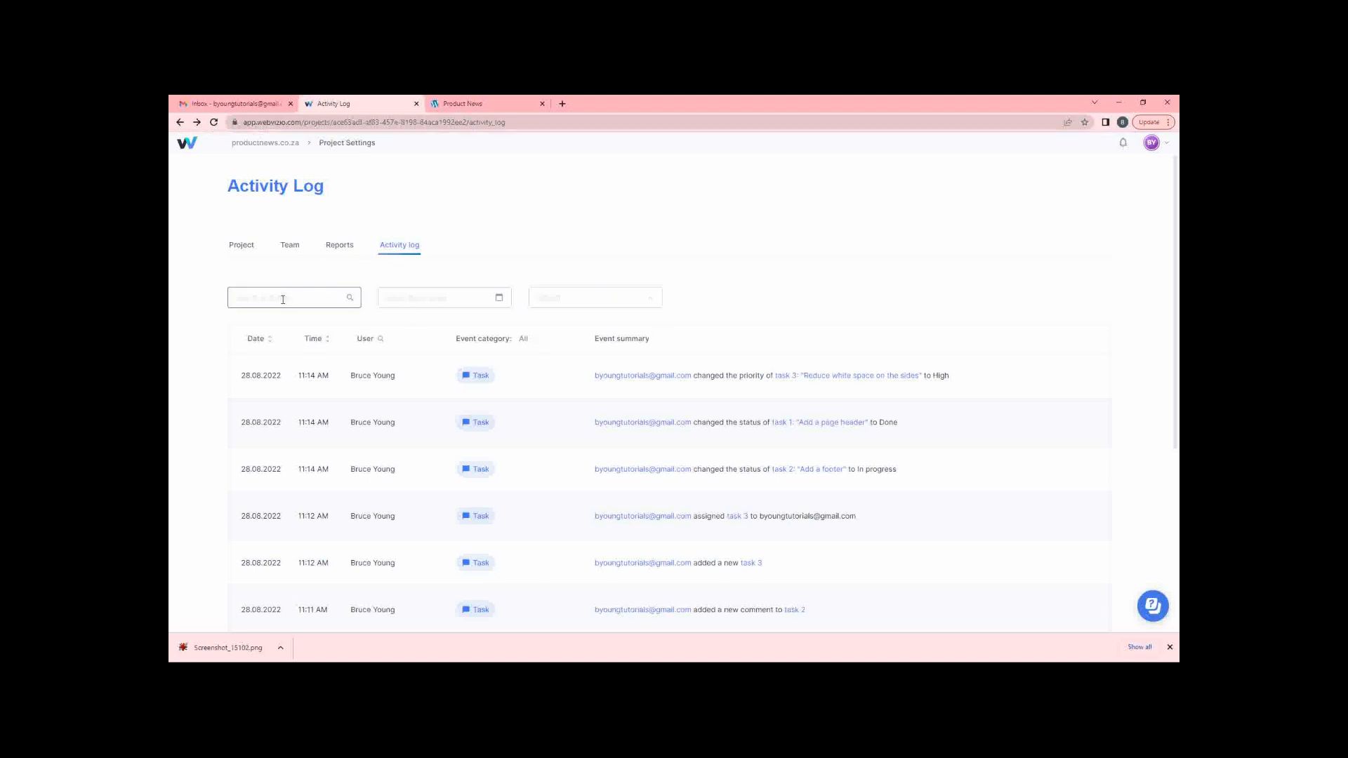
{"action": "type", "text": "done"}
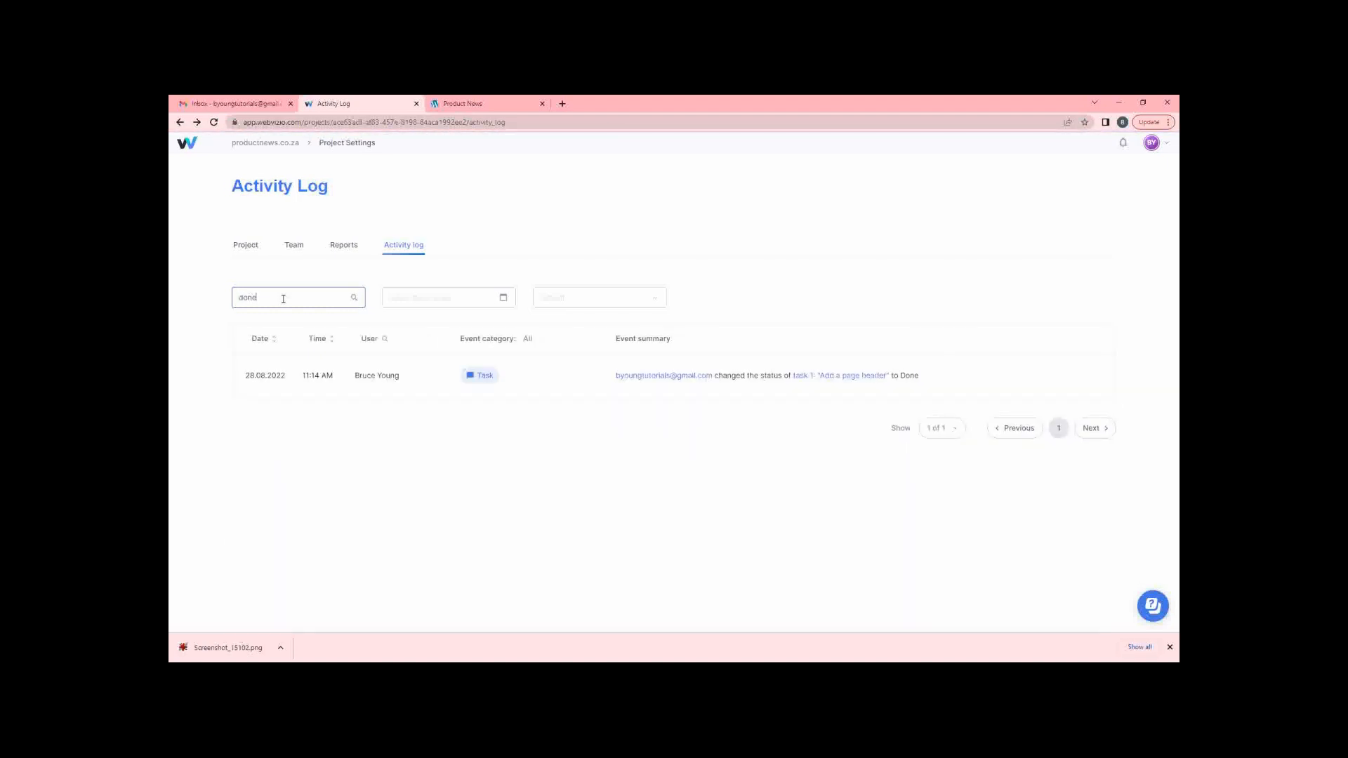
{"action": "key", "text": "BackSpace"}
{"action": "key", "text": "BackSpace"}
{"action": "key", "text": "BackSpace"}
{"action": "key", "text": "BackSpace"}
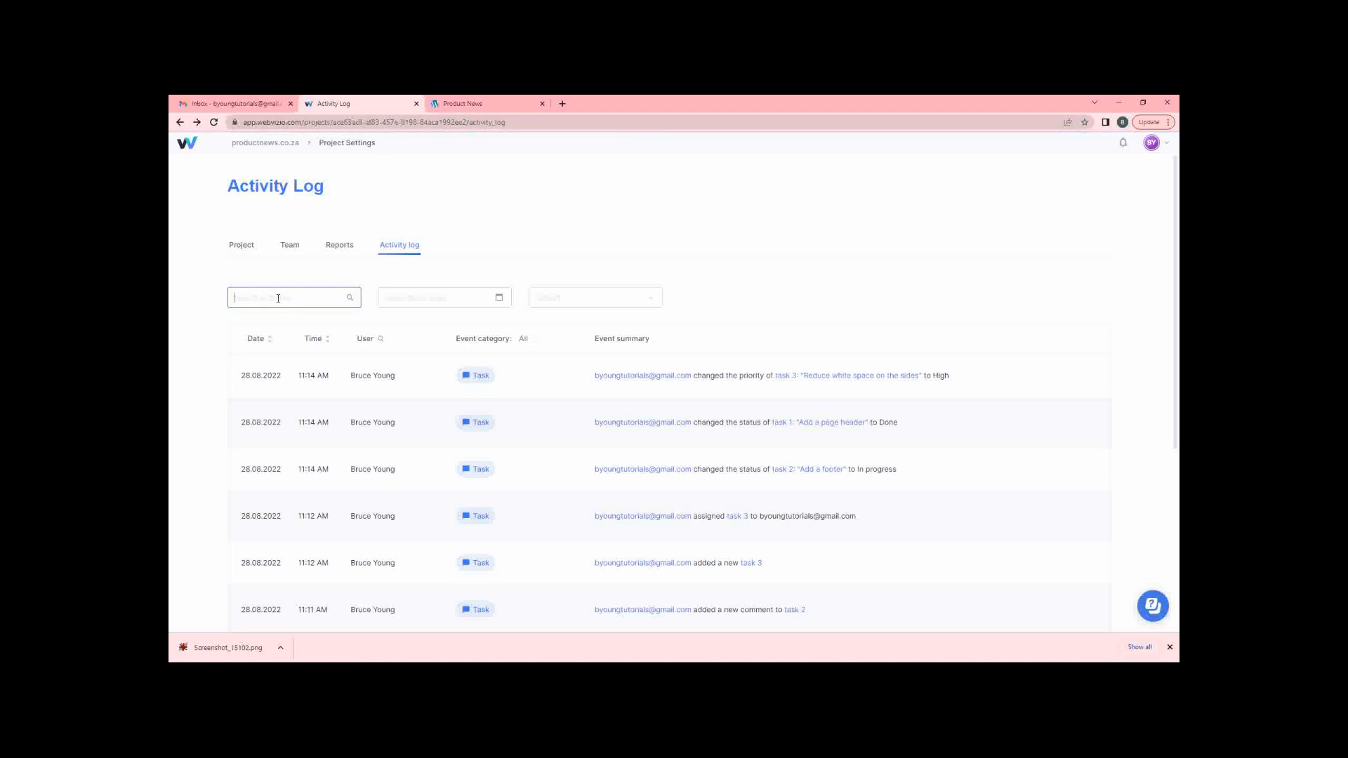
{"action": "type", "text": "progre"}
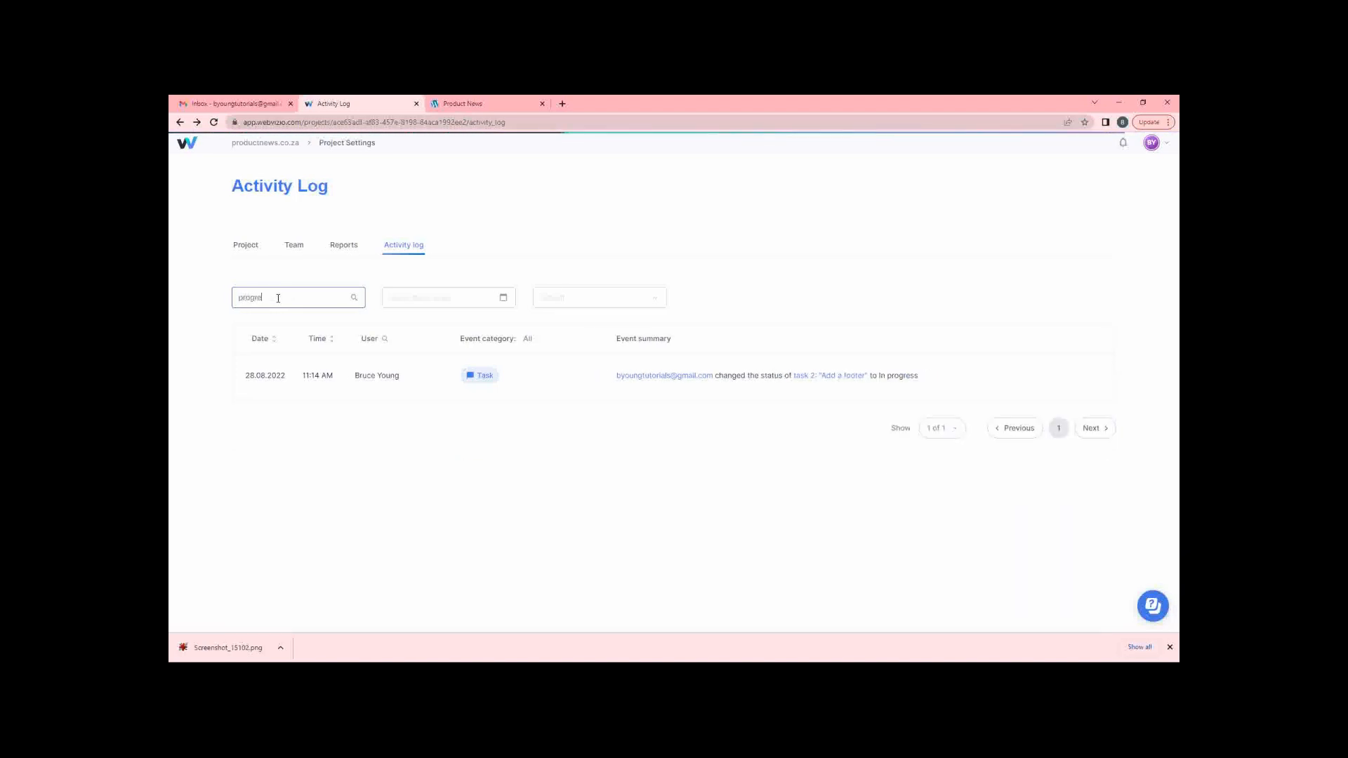
{"action": "key", "text": "BackSpace"}
{"action": "key", "text": "BackSpace"}
{"action": "key", "text": "BackSpace"}
{"action": "key", "text": "BackSpace"}
{"action": "key", "text": "BackSpace"}
{"action": "key", "text": "BackSpace"}
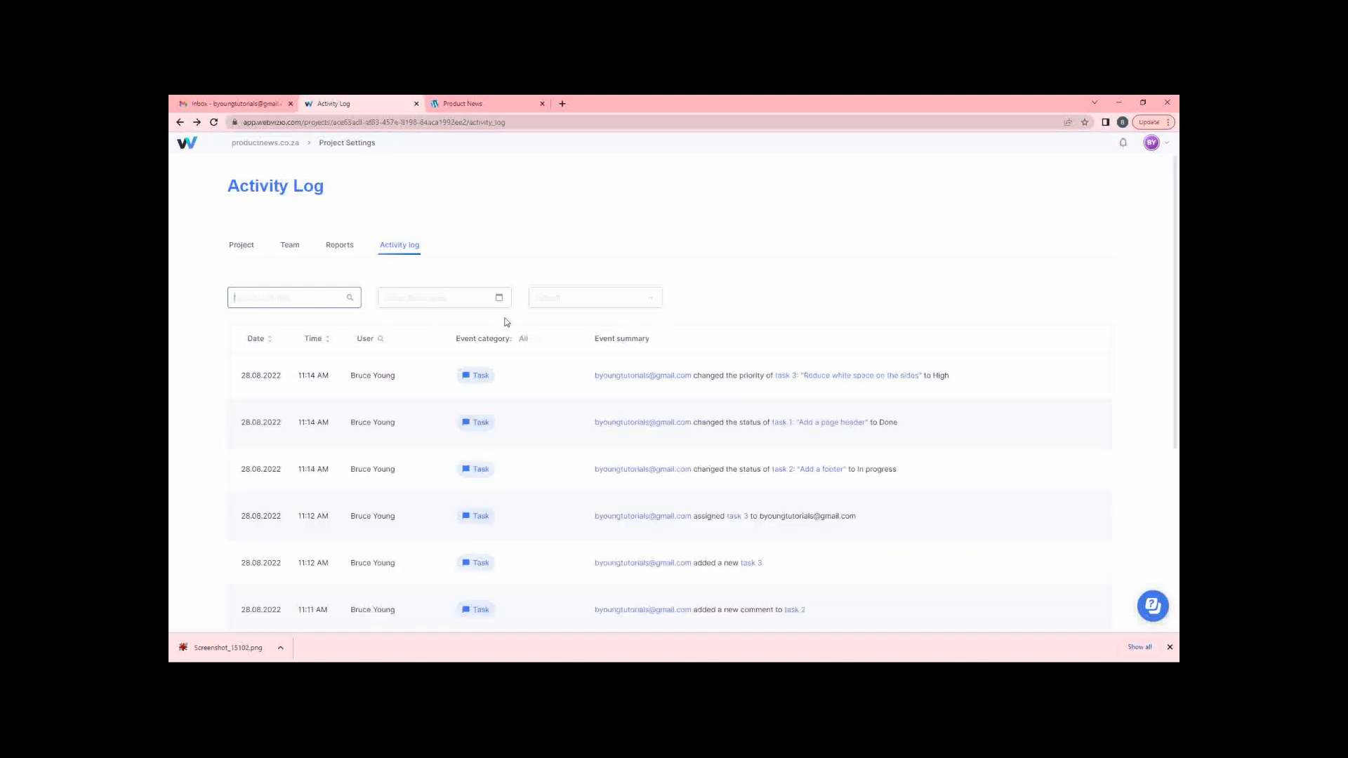
Set the activity log's date period to All.
{"action": "left_click", "coordinate": [470, 299]}
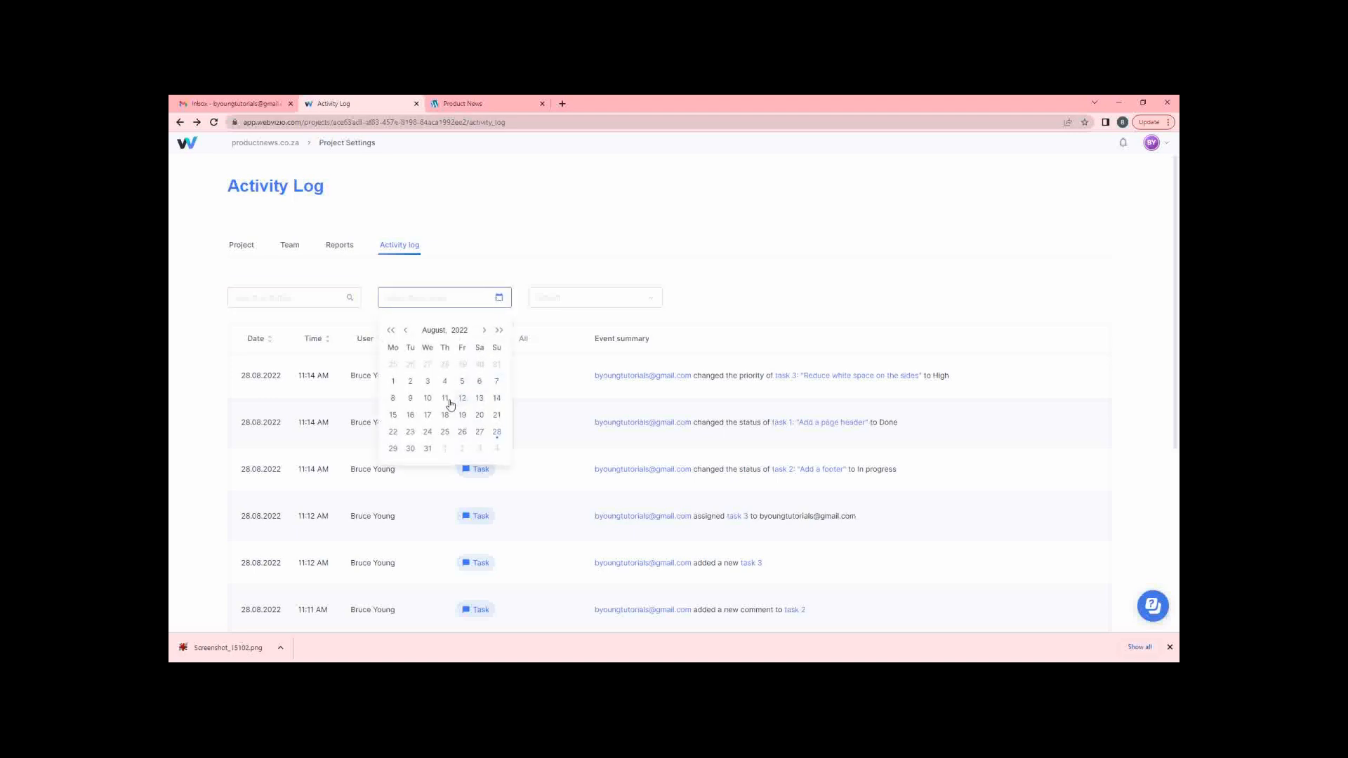
{"action": "left_click", "coordinate": [560, 300]}
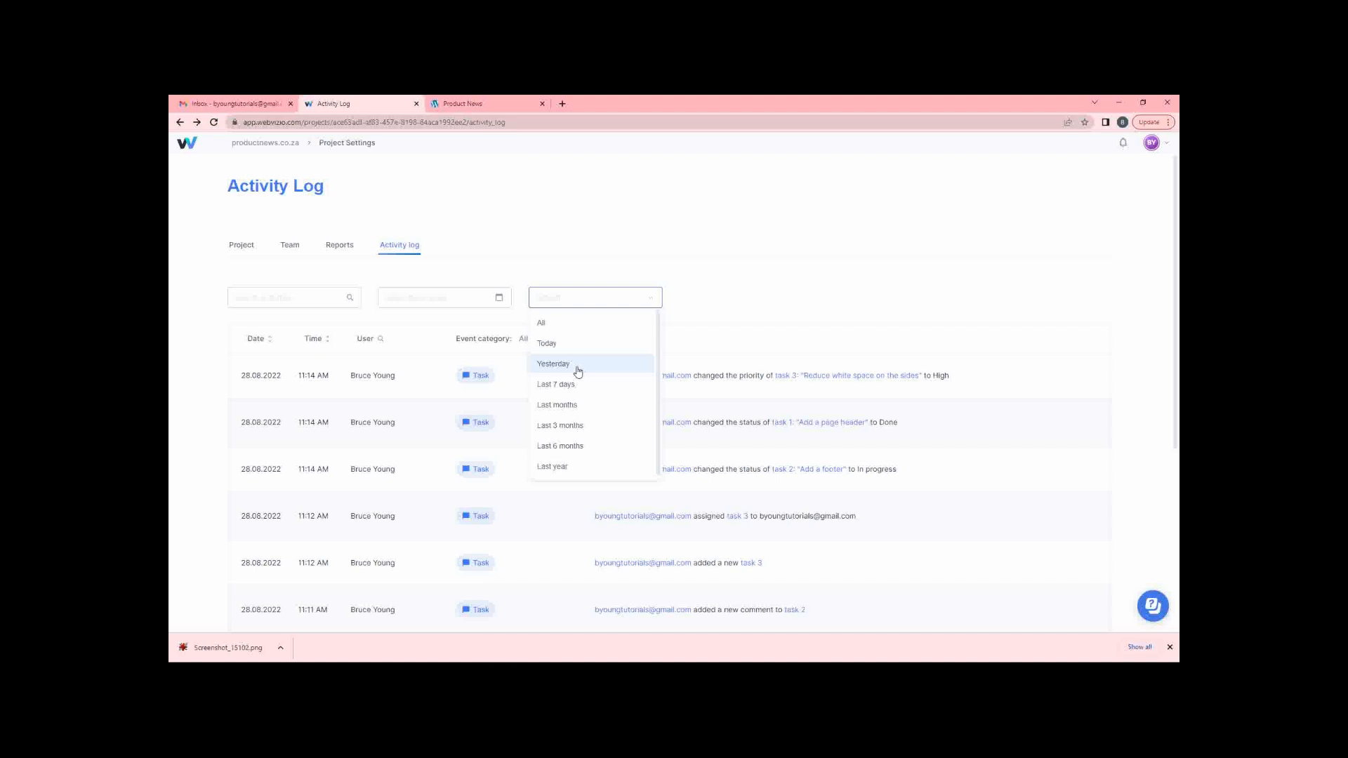
{"action": "left_click", "coordinate": [558, 325]}
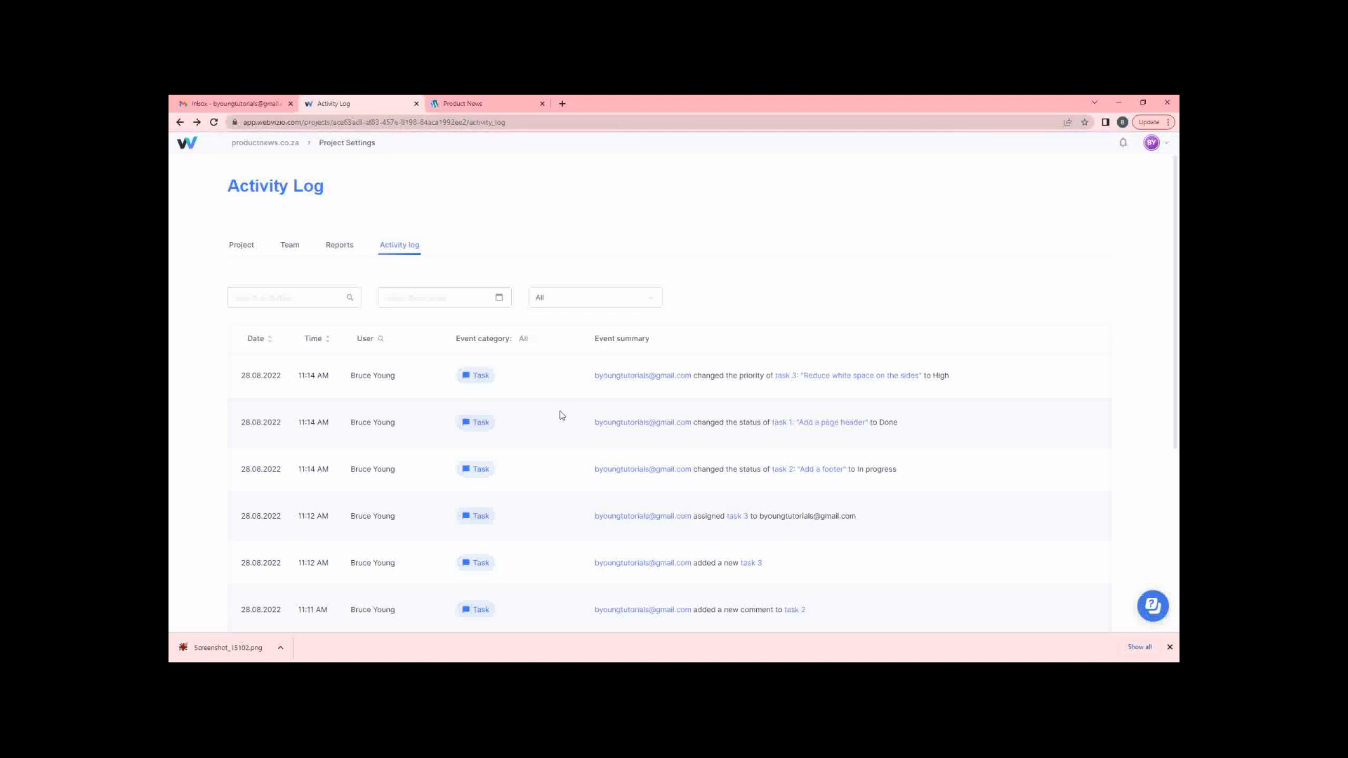
{"action": "left_click", "coordinate": [1169, 646]}
Check the rows-per-page options, leaving them unchanged, and open the project's Reports page.
{"action": "scroll", "coordinate": [562, 451], "scroll_direction": "down", "scroll_amount": 5}
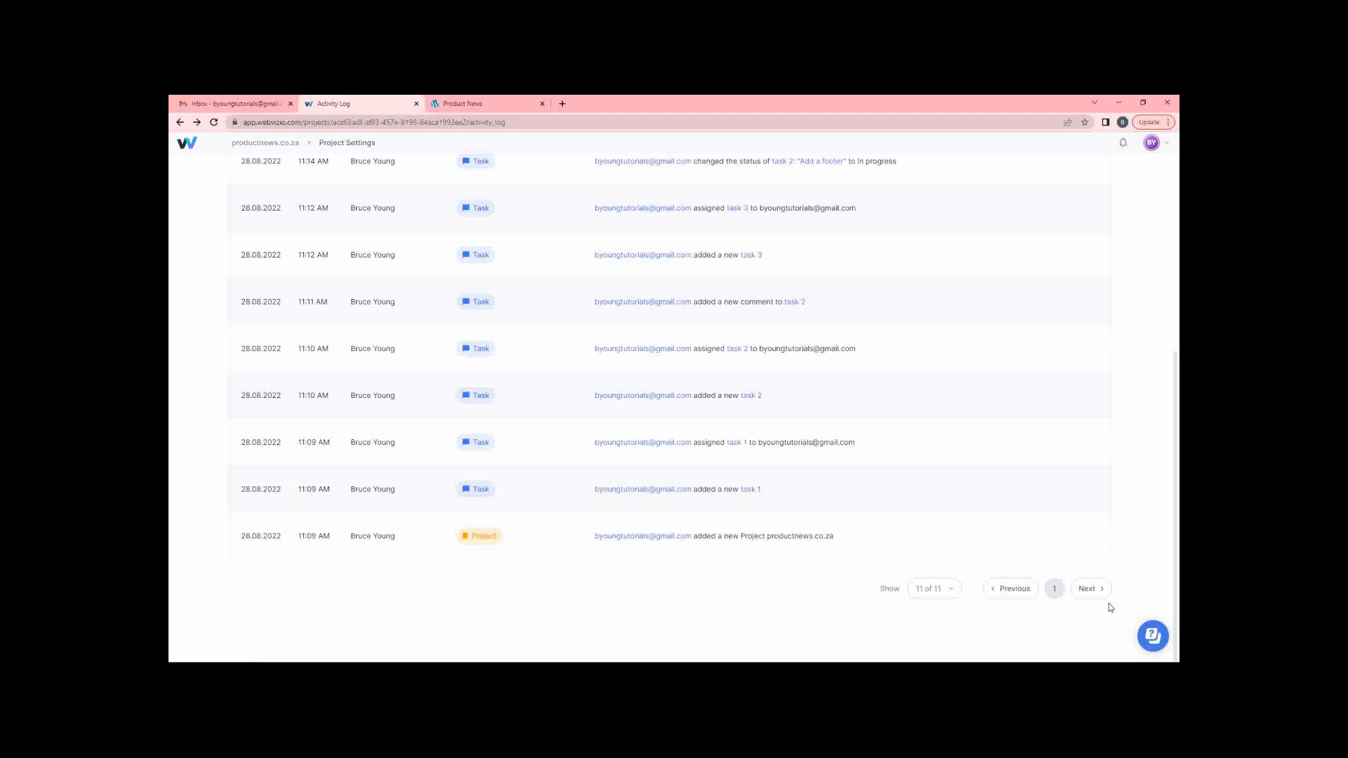
{"action": "left_click", "coordinate": [939, 596]}
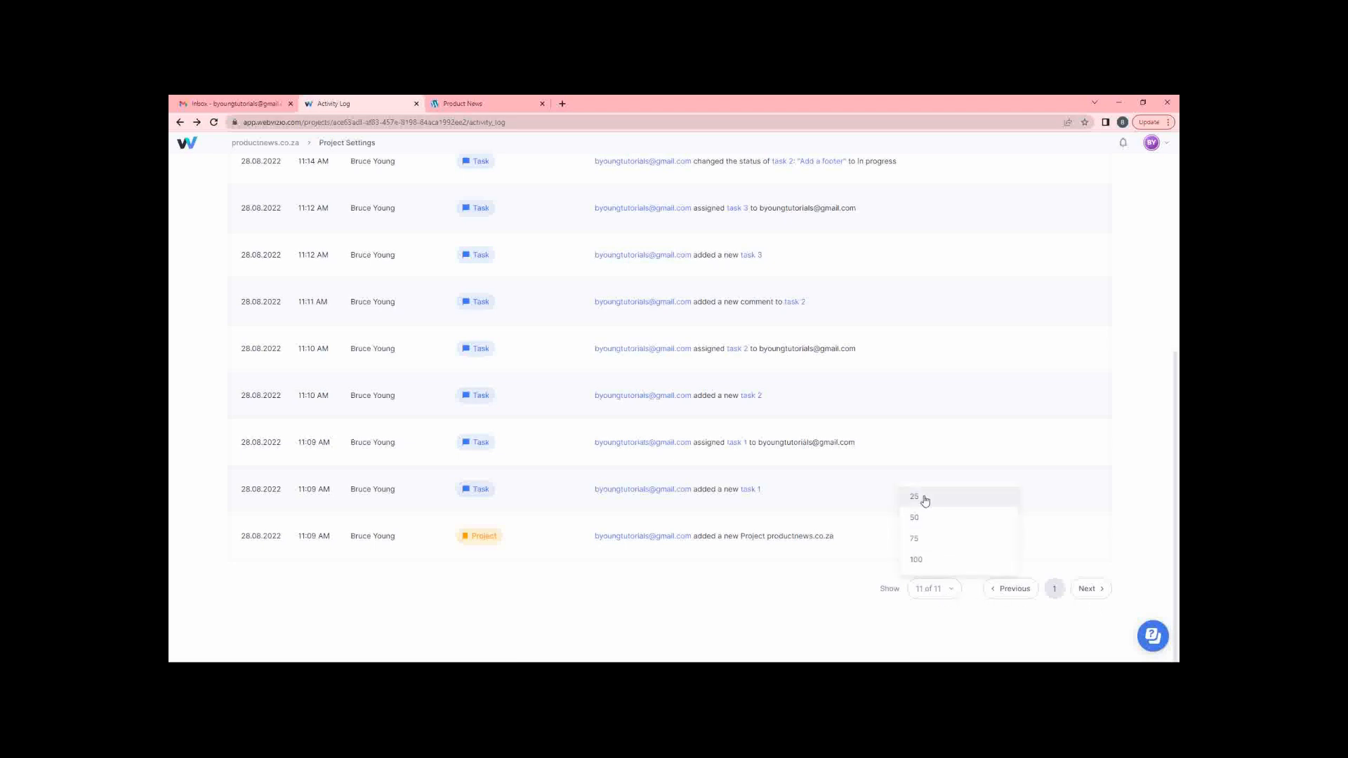
{"action": "left_click", "coordinate": [789, 570]}
{"action": "scroll", "coordinate": [786, 566], "scroll_direction": "up", "scroll_amount": 5}
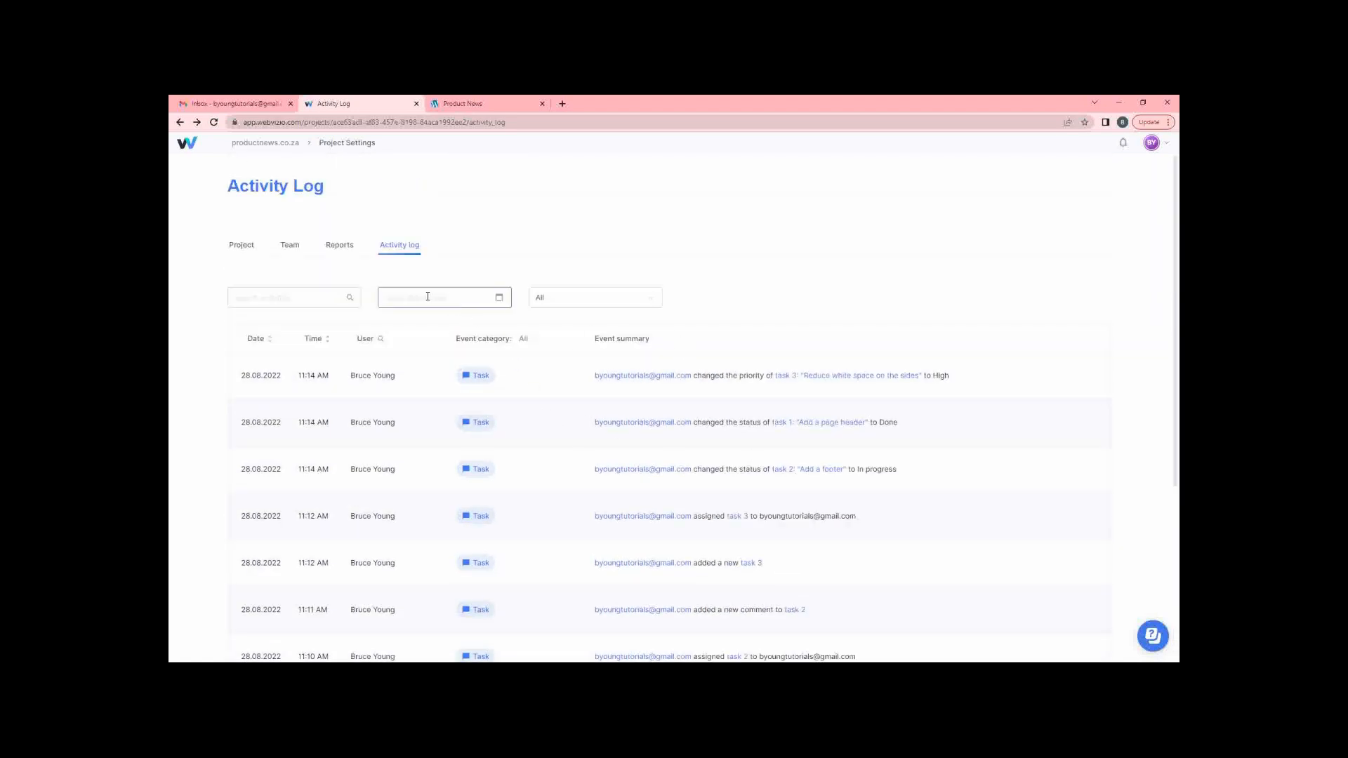
{"action": "left_click", "coordinate": [341, 247]}
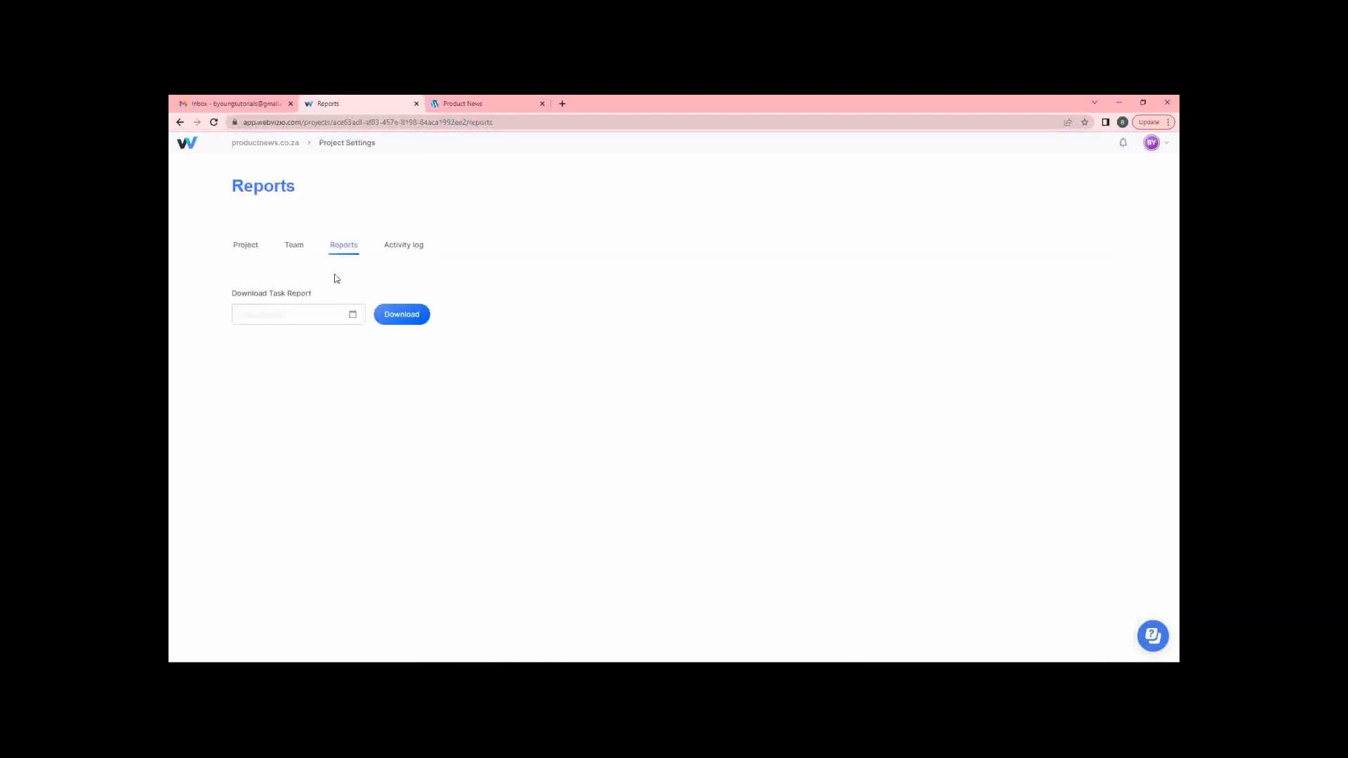
Download the task report for 28.08.2022 to 28.08.2022 and open the .xlsx file.
{"action": "left_click", "coordinate": [353, 317]}
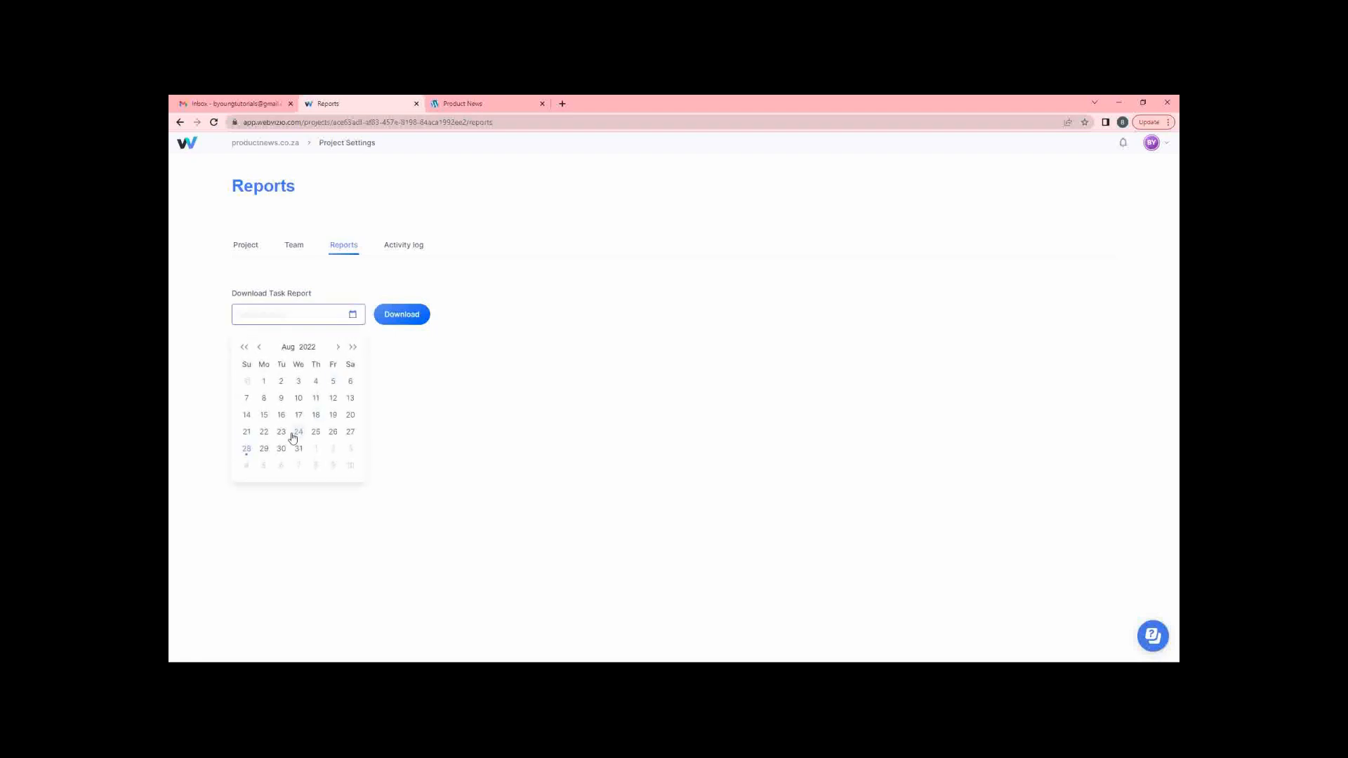
{"action": "left_click", "coordinate": [247, 454]}
{"action": "left_click", "coordinate": [246, 450]}
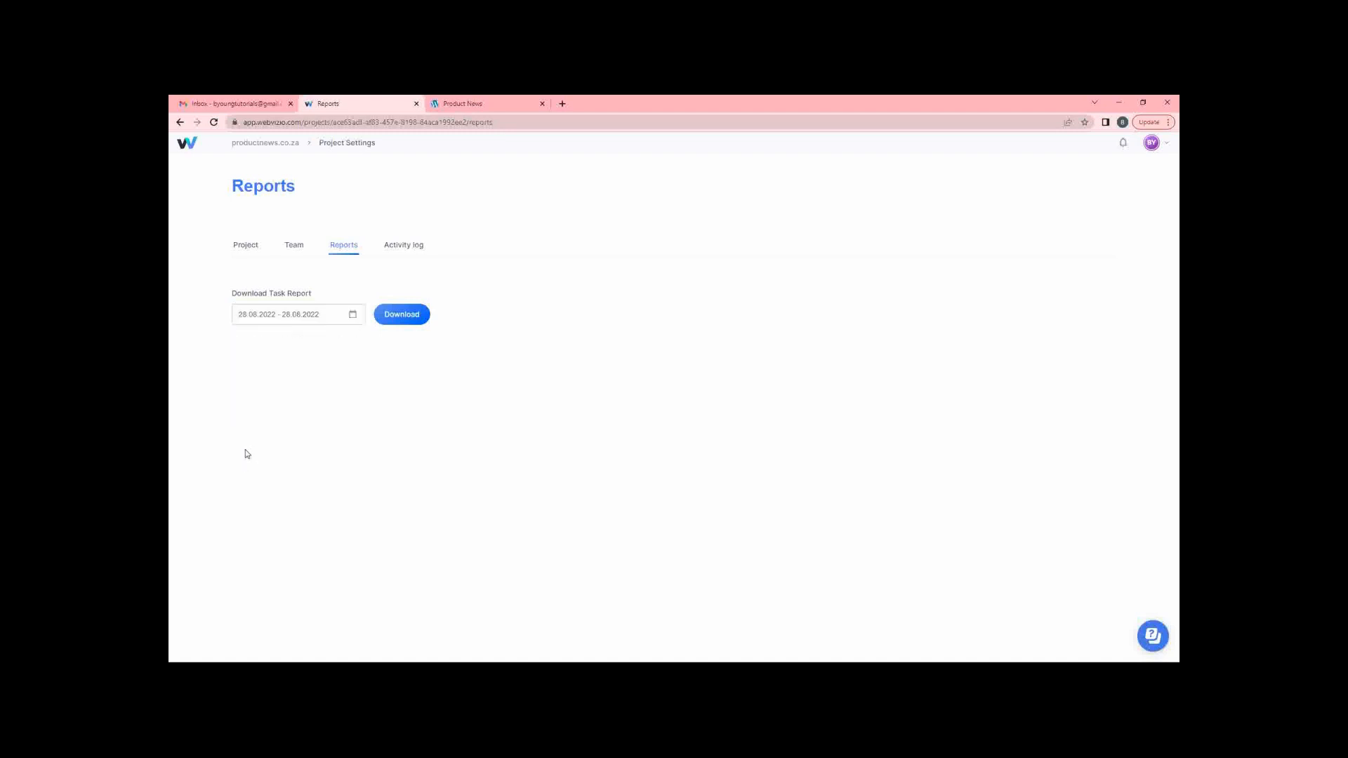
{"action": "left_click", "coordinate": [395, 318]}
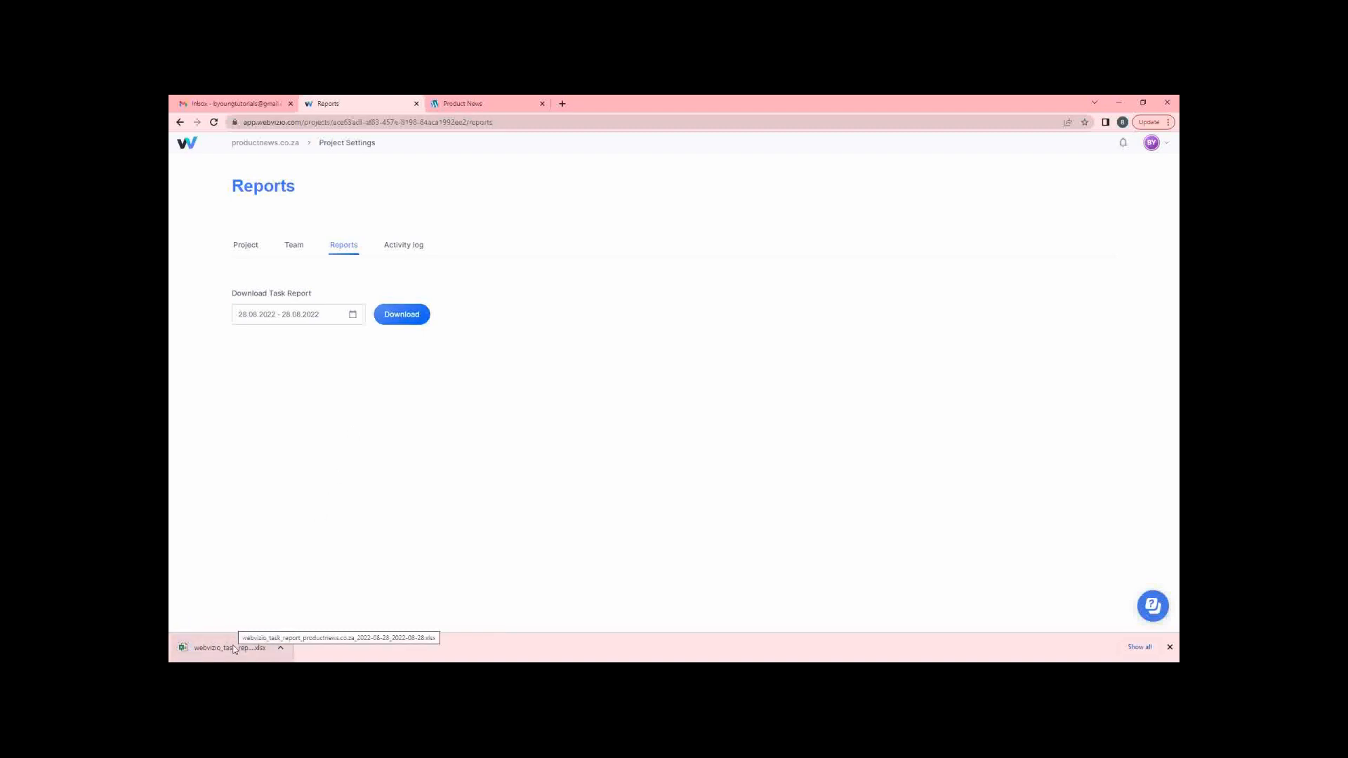
{"action": "left_click", "coordinate": [235, 649]}
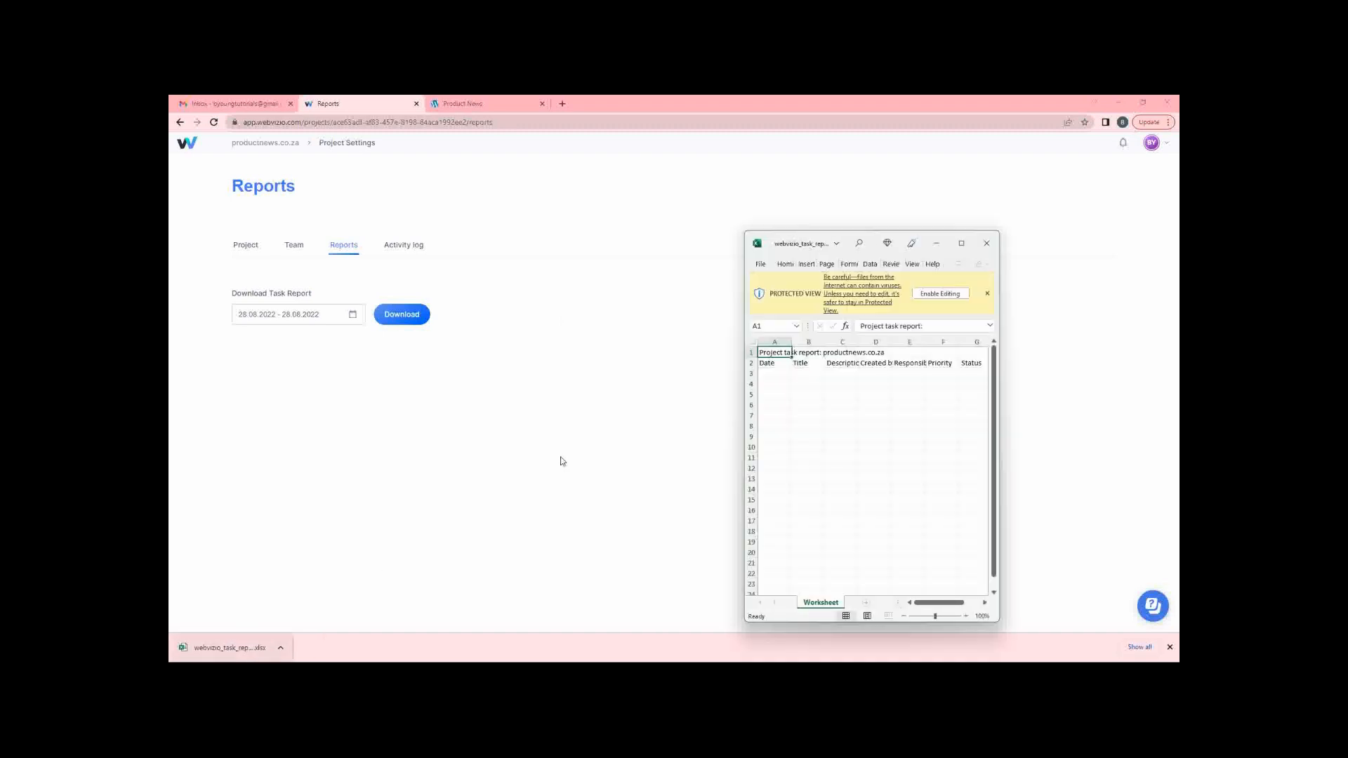
Maximize the report in Excel, enable editing, inspect the Date/Title headings and empty rows, then minimize.
{"action": "left_click", "coordinate": [961, 243]}
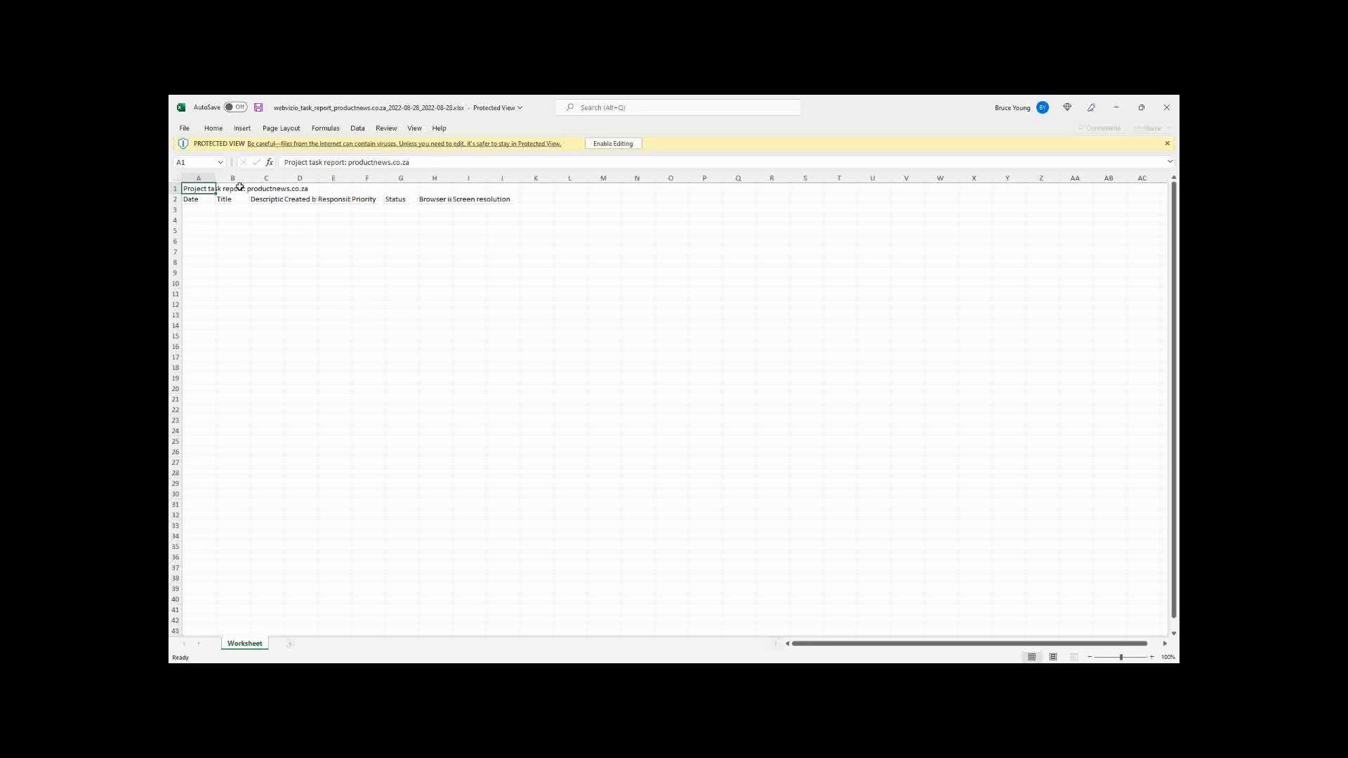
{"action": "left_click", "coordinate": [199, 200]}
{"action": "left_click", "coordinate": [235, 201]}
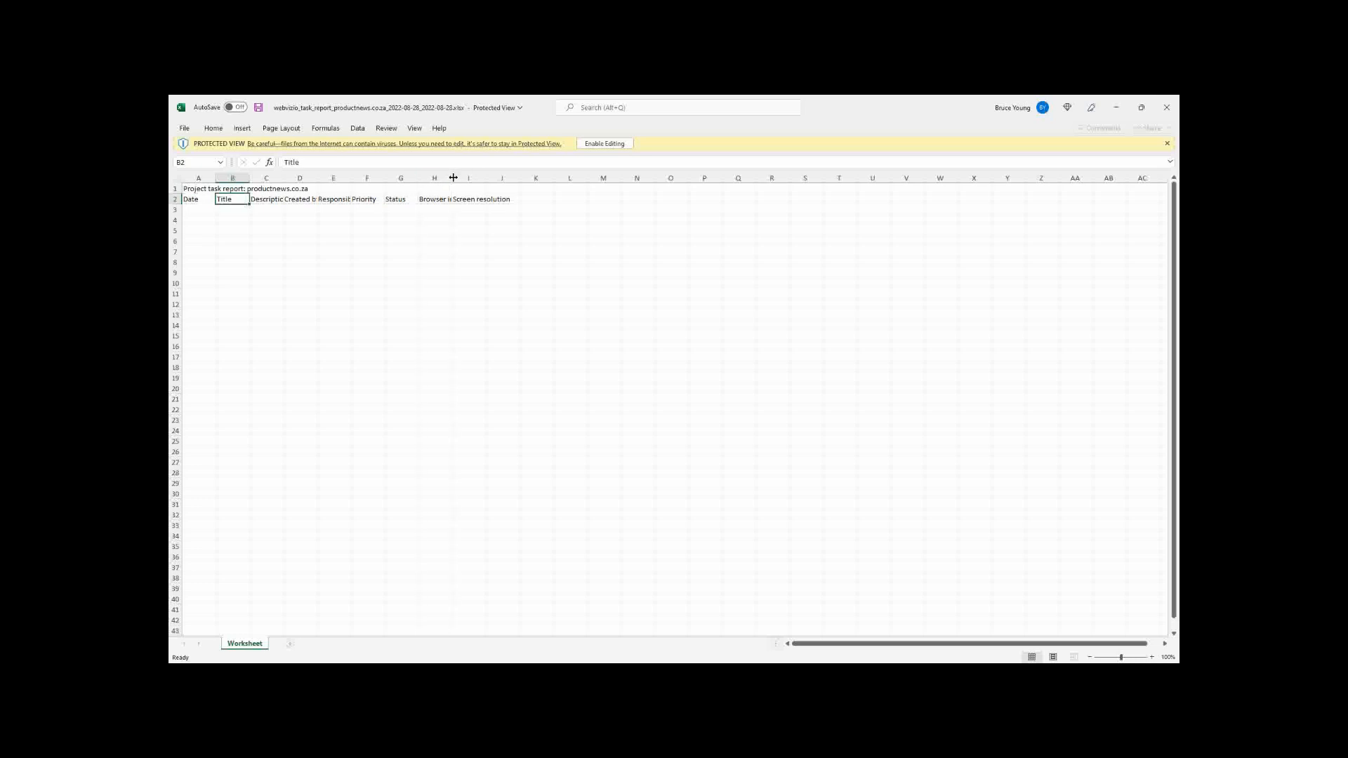
{"action": "left_click", "coordinate": [602, 144]}
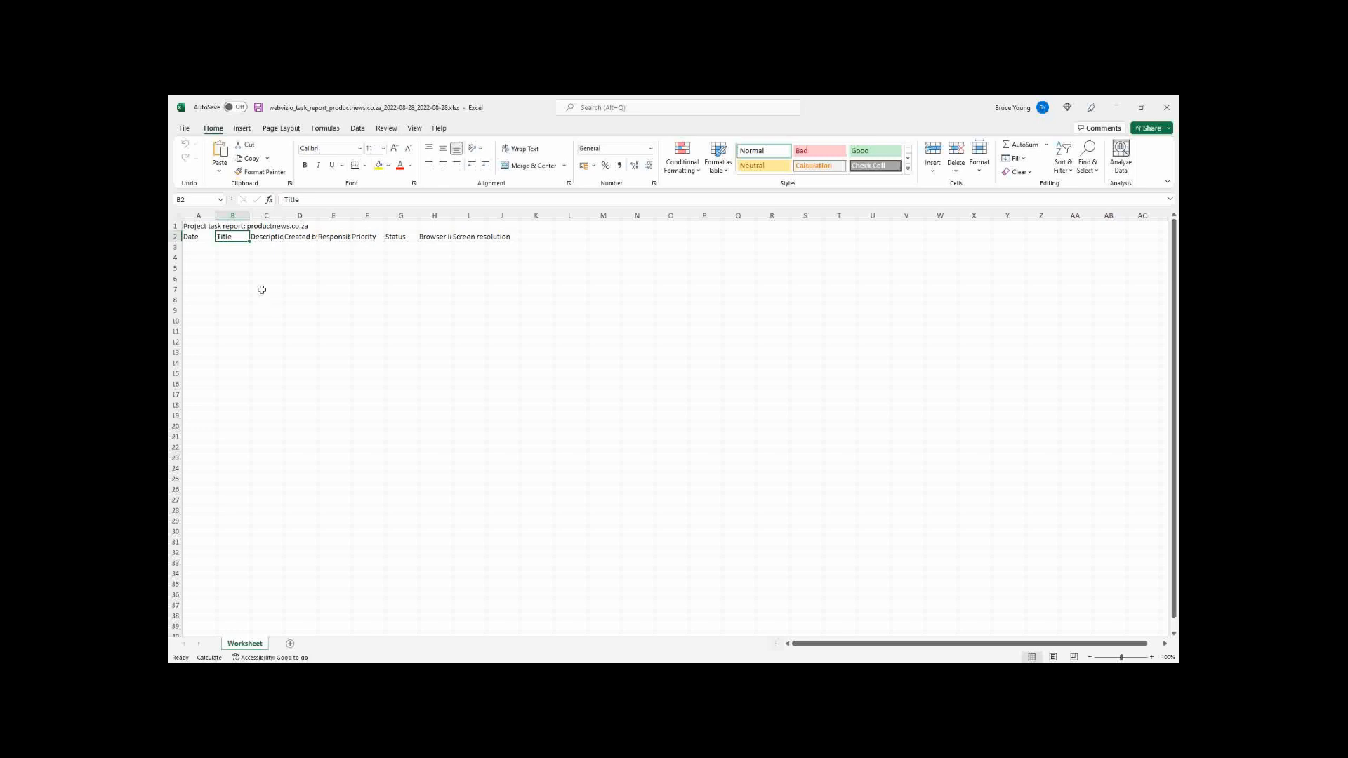
{"action": "left_click", "coordinate": [203, 248]}
{"action": "left_click", "coordinate": [228, 250]}
{"action": "left_click", "coordinate": [271, 254]}
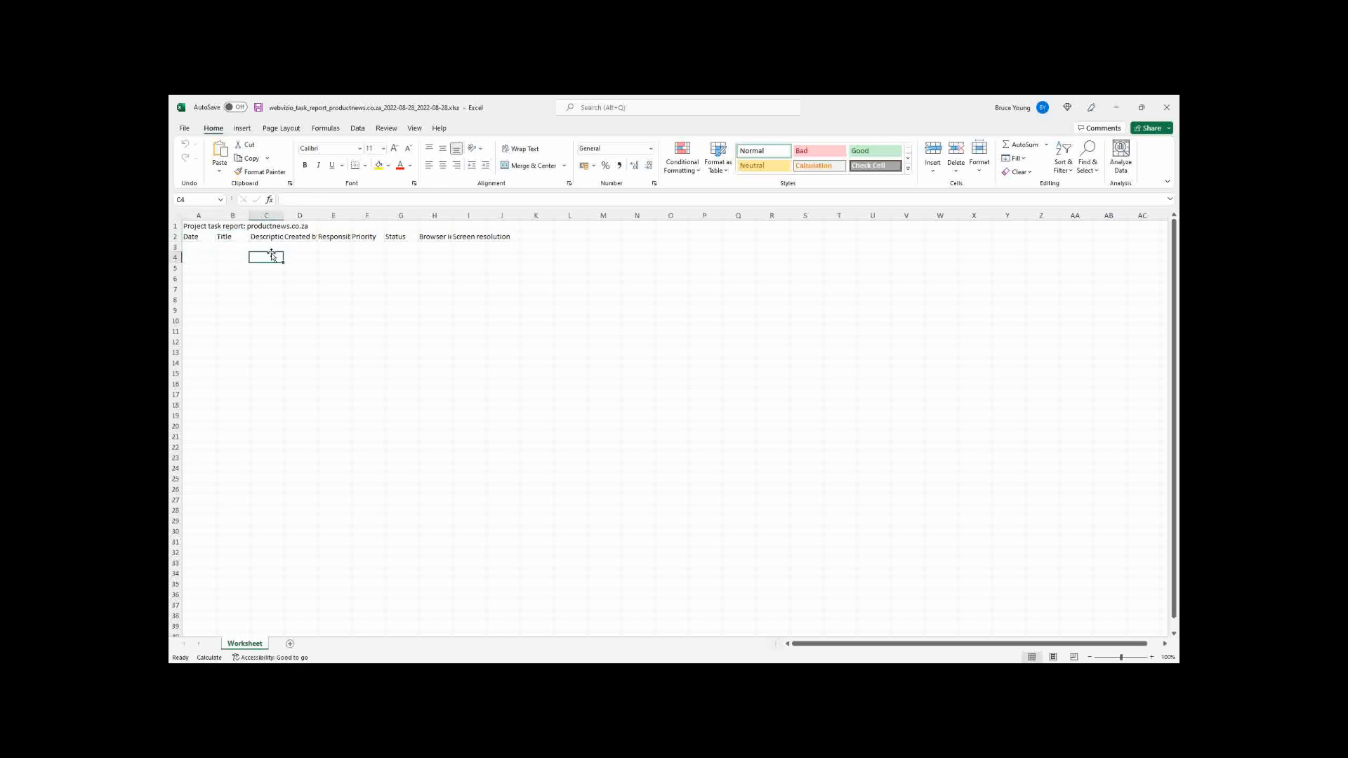
{"action": "left_click", "coordinate": [1116, 107]}
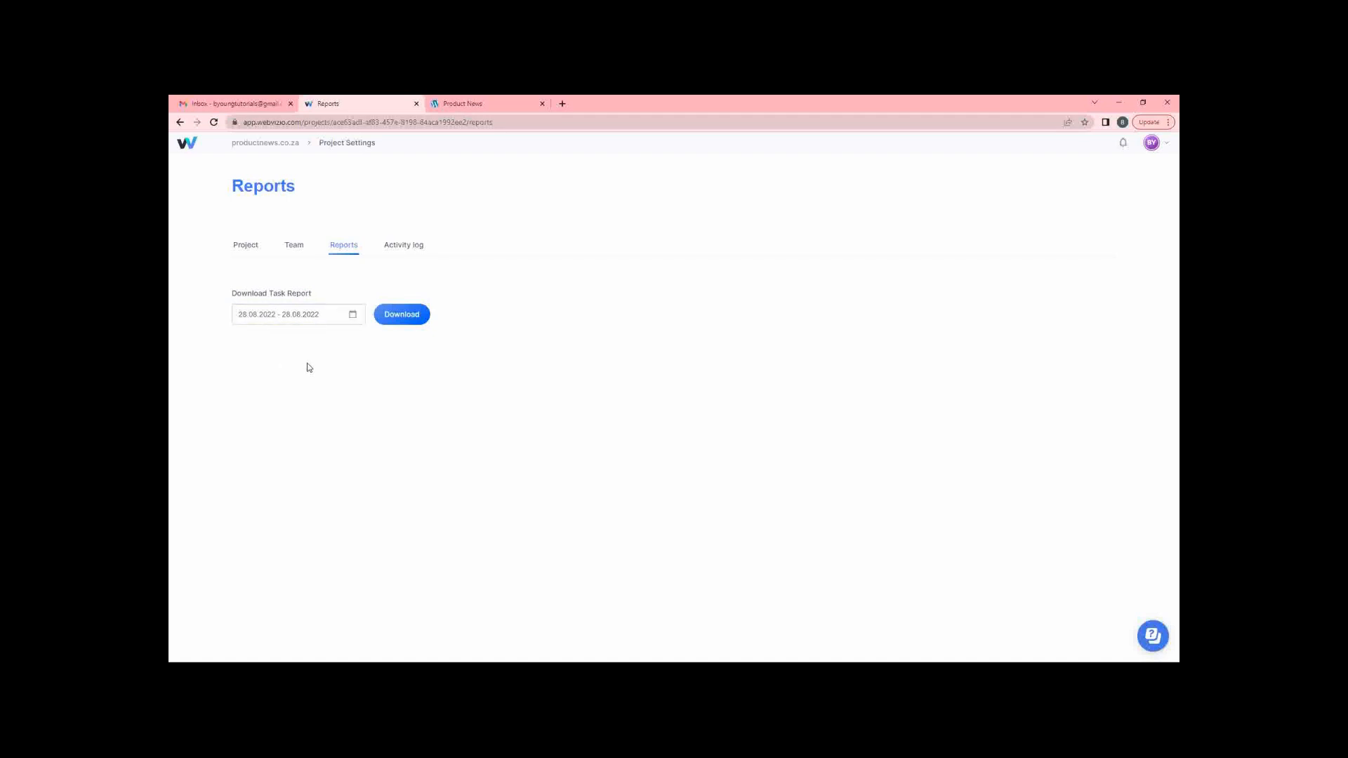
Close the date range calendar and reload the Reports page.
{"action": "left_click", "coordinate": [312, 316]}
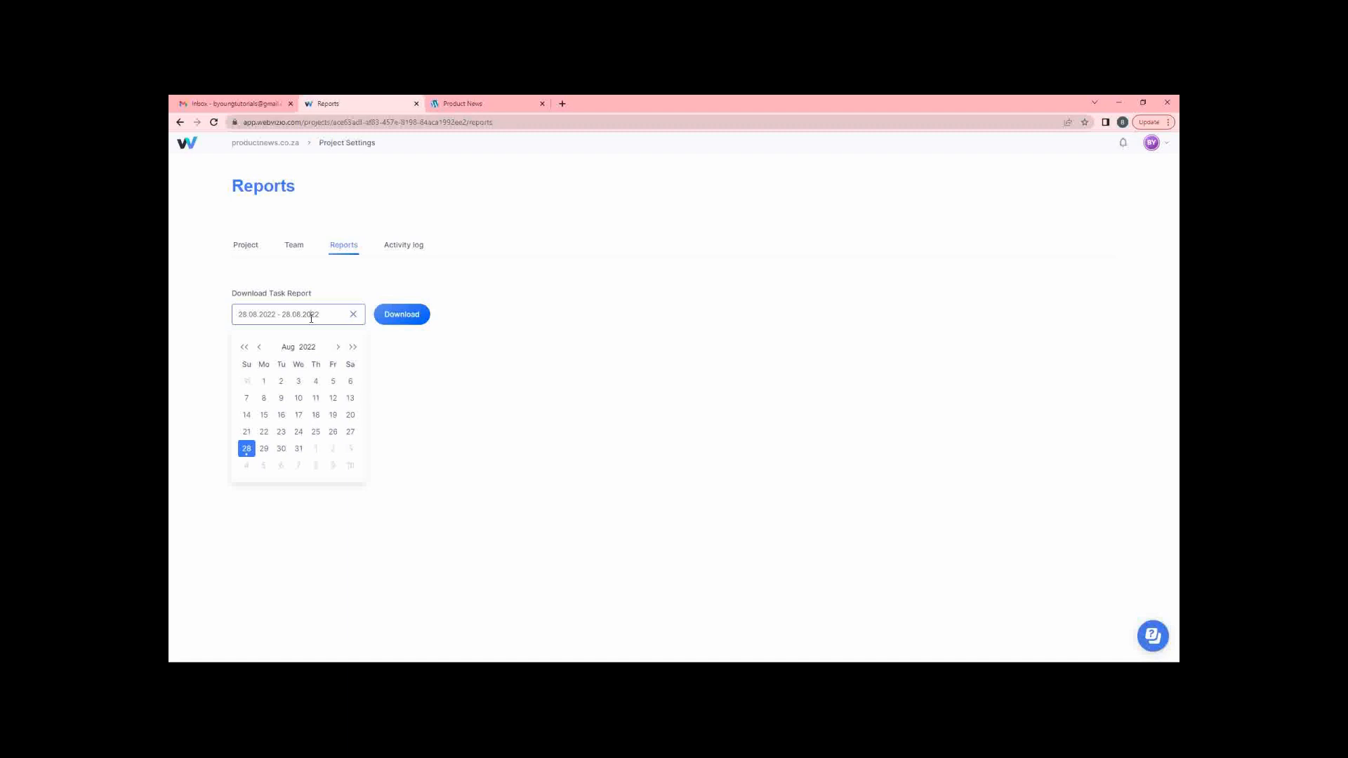
{"action": "left_click", "coordinate": [552, 382]}
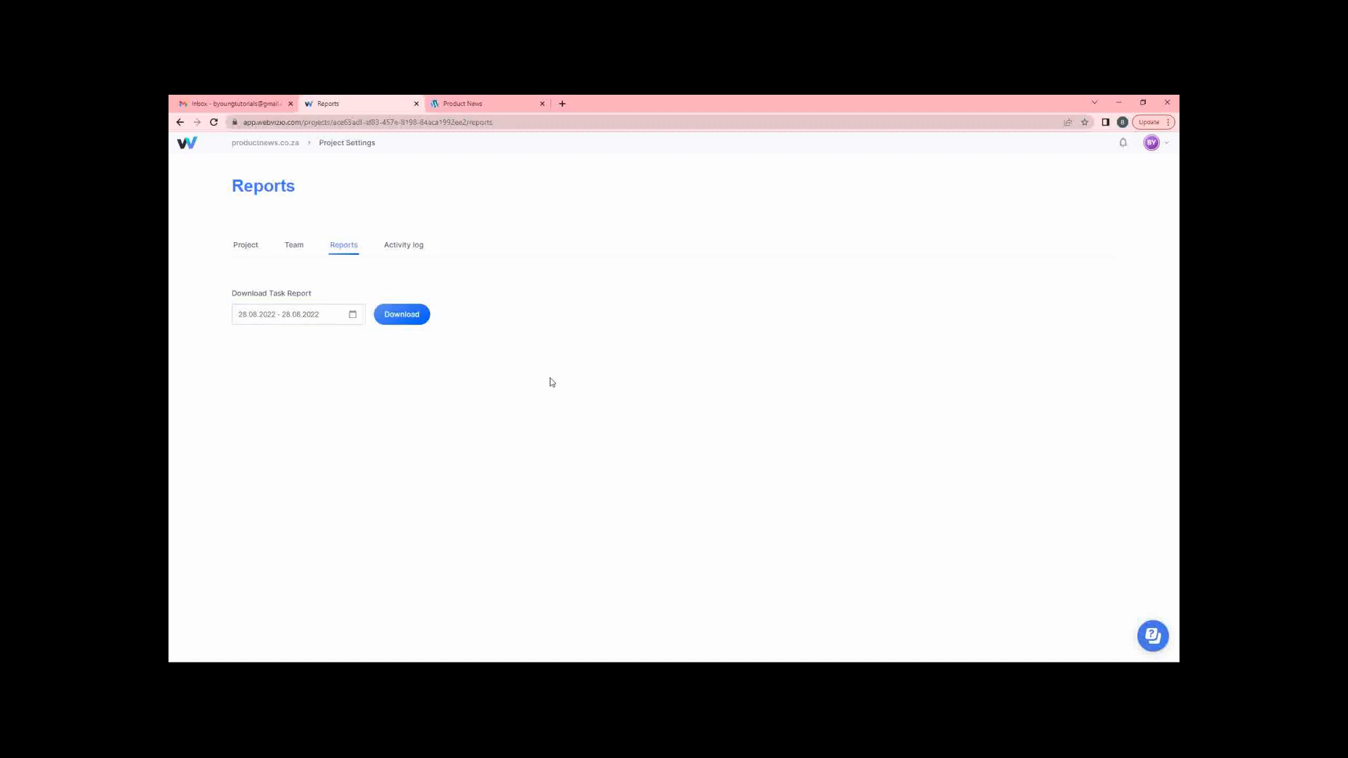
{"action": "left_click", "coordinate": [214, 122]}
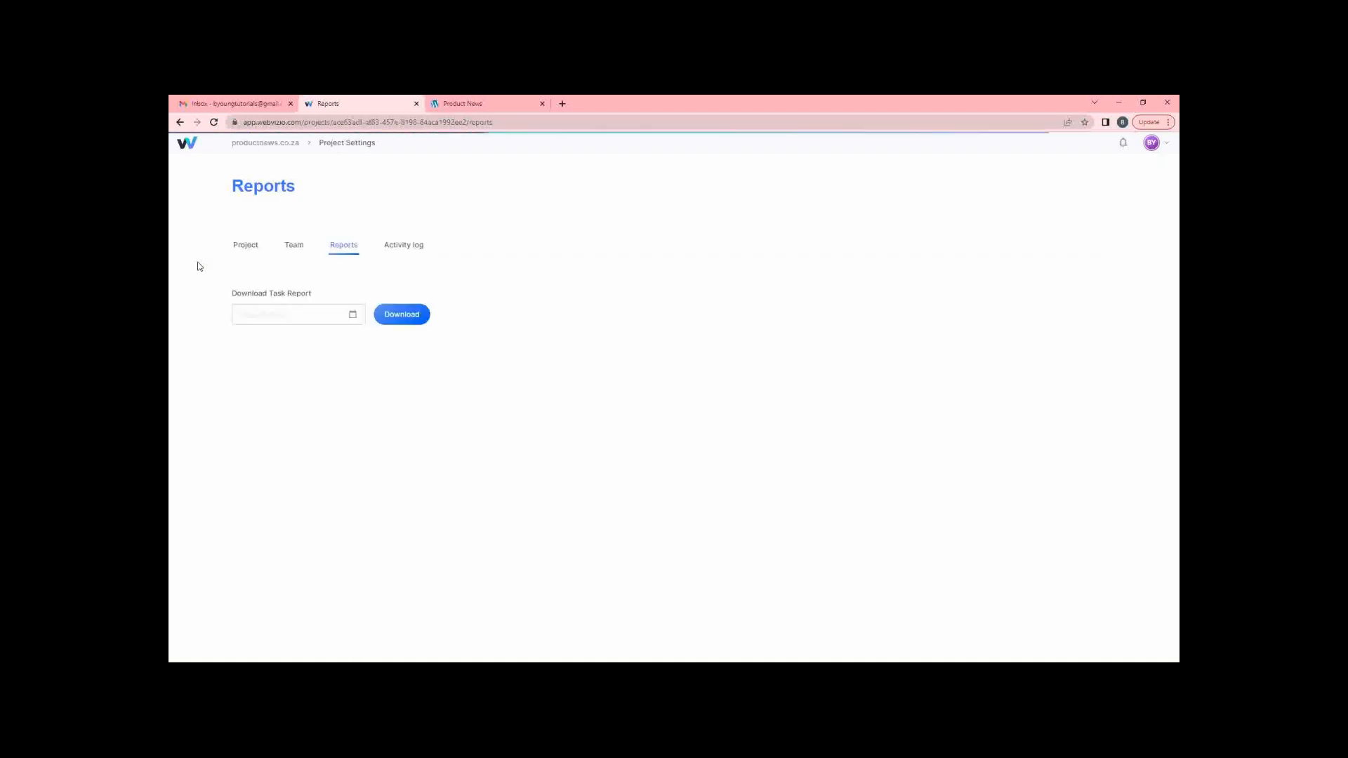
Download the productnews.co.za task report for 28.08.2022 as an xlsx and open it.
{"action": "left_click", "coordinate": [349, 313]}
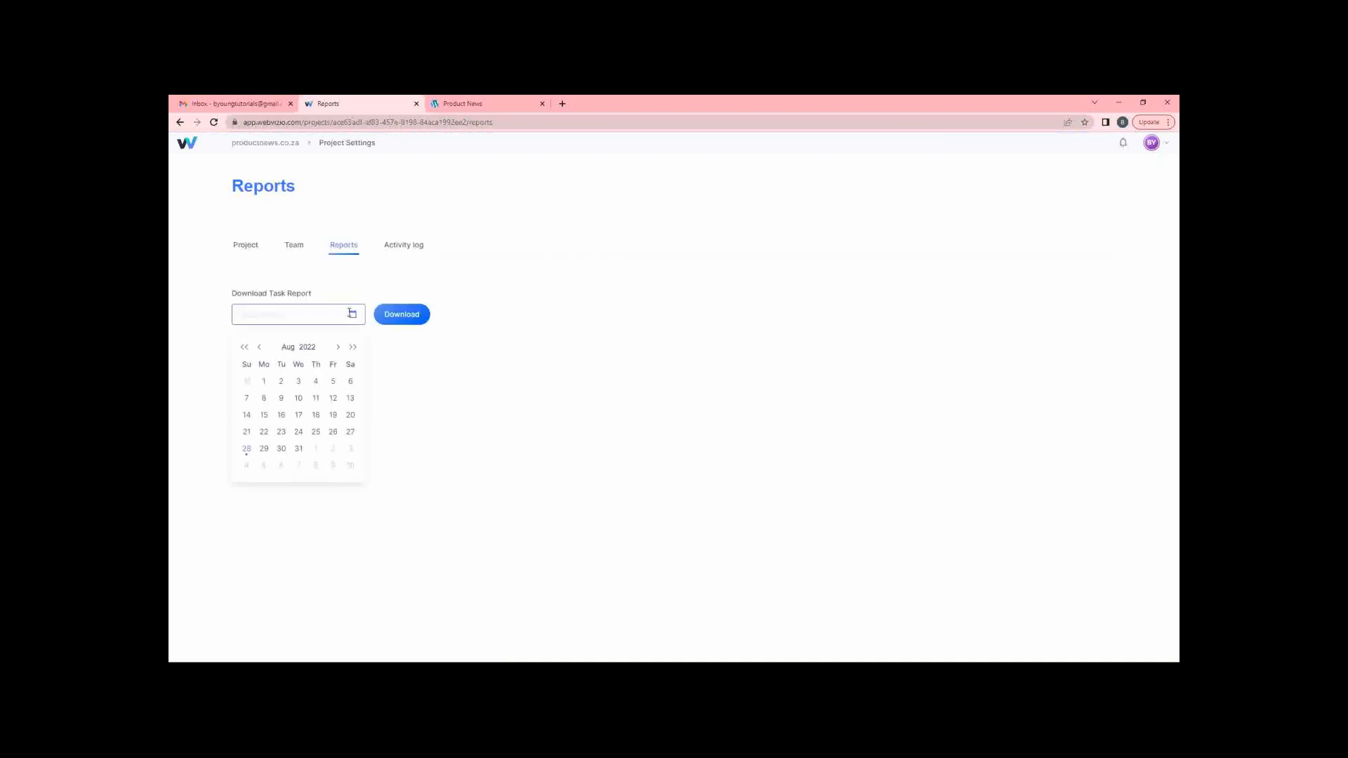
{"action": "left_click", "coordinate": [246, 448]}
{"action": "left_click", "coordinate": [247, 448]}
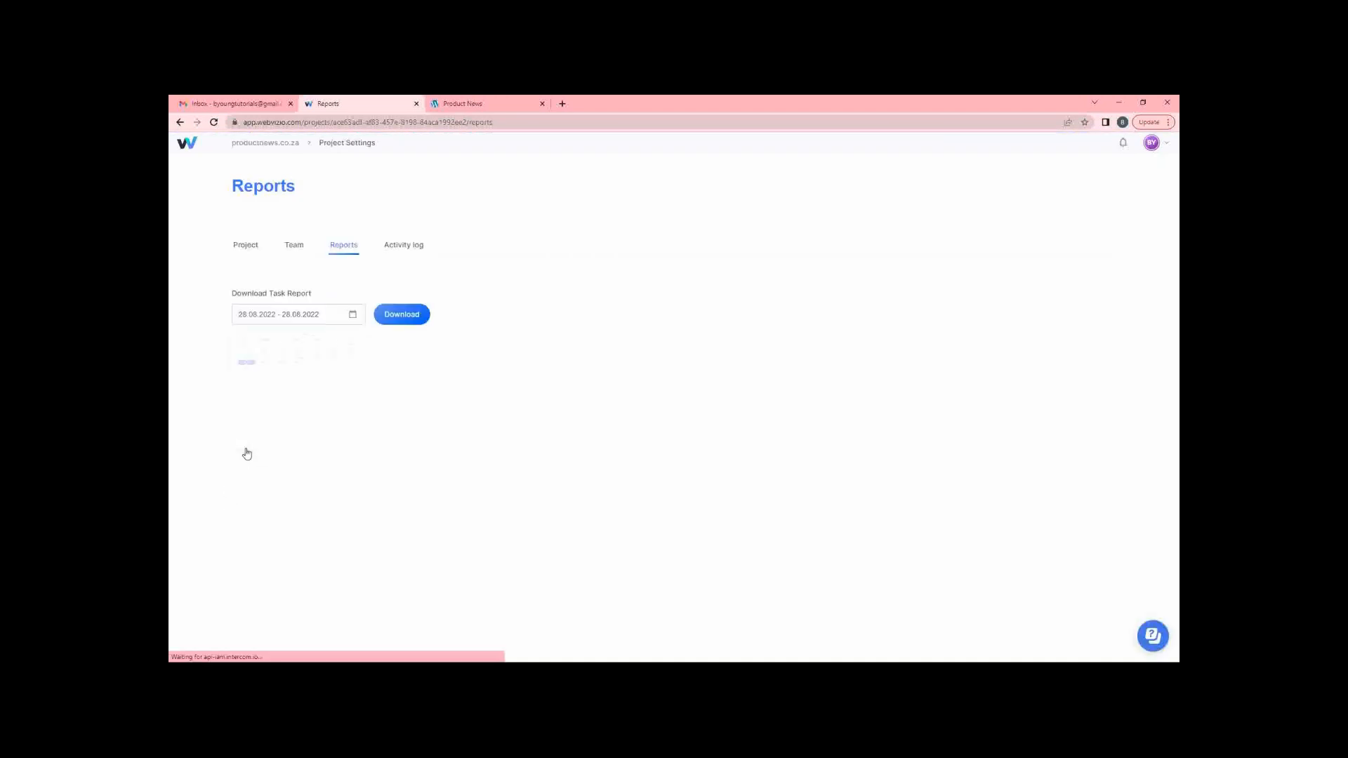
{"action": "left_click", "coordinate": [417, 321]}
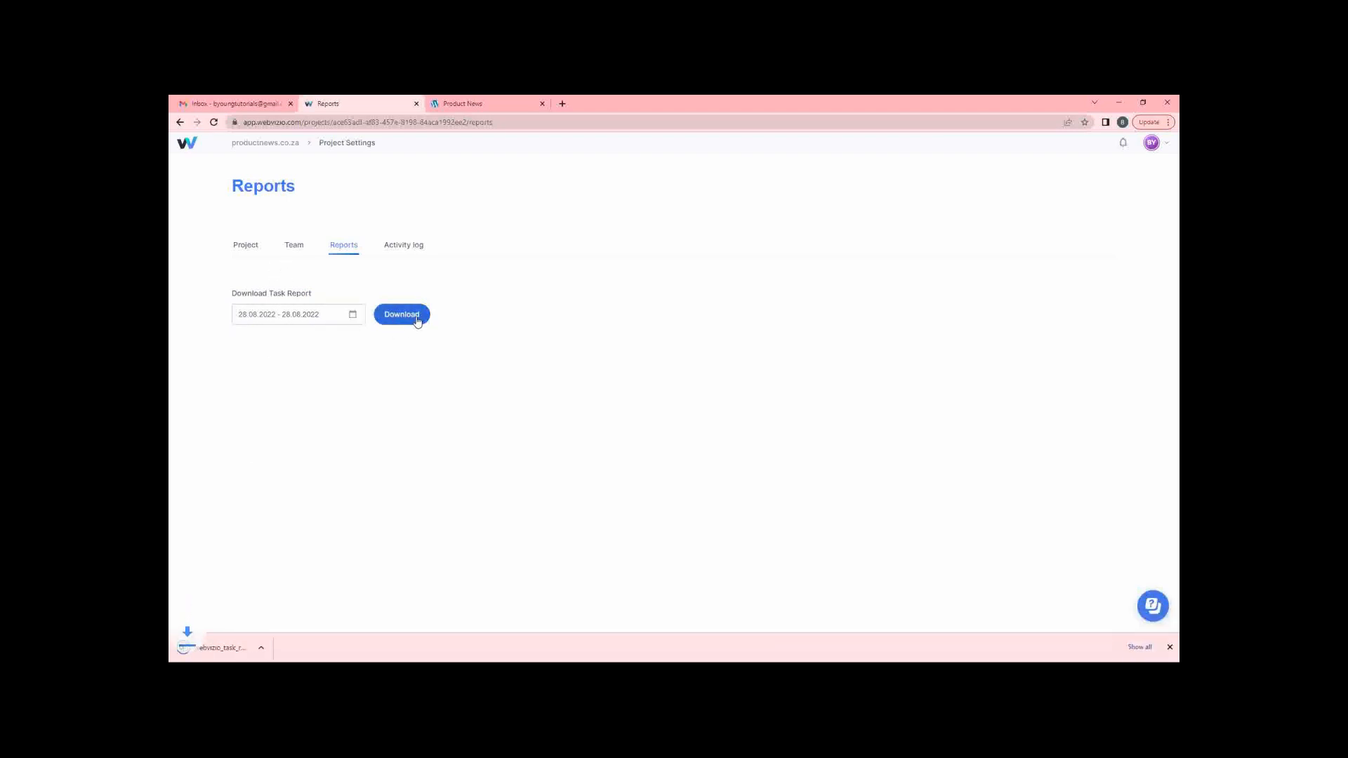
{"action": "left_click", "coordinate": [225, 647]}
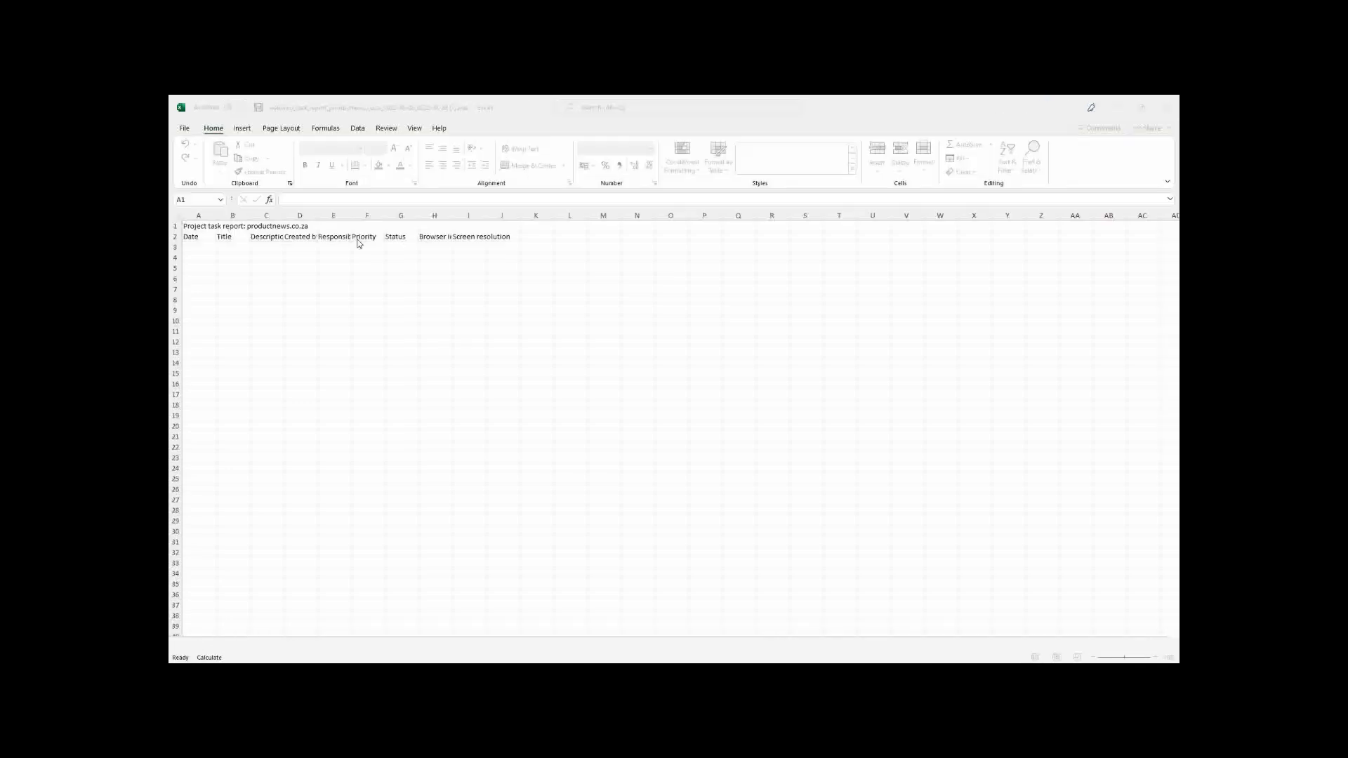
Look over the report at cell A3, then minimize Excel to return to Chrome.
{"action": "left_click", "coordinate": [193, 246]}
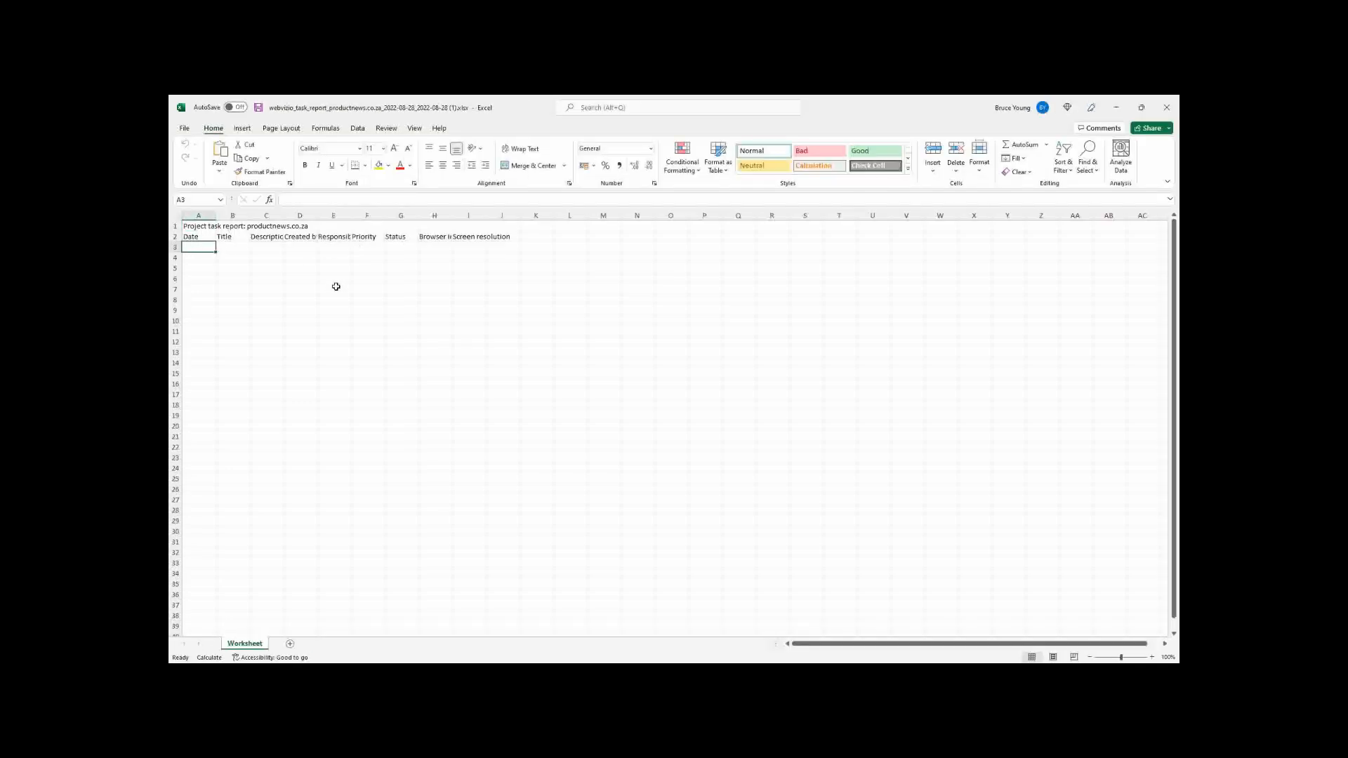
{"action": "left_click", "coordinate": [1118, 107]}
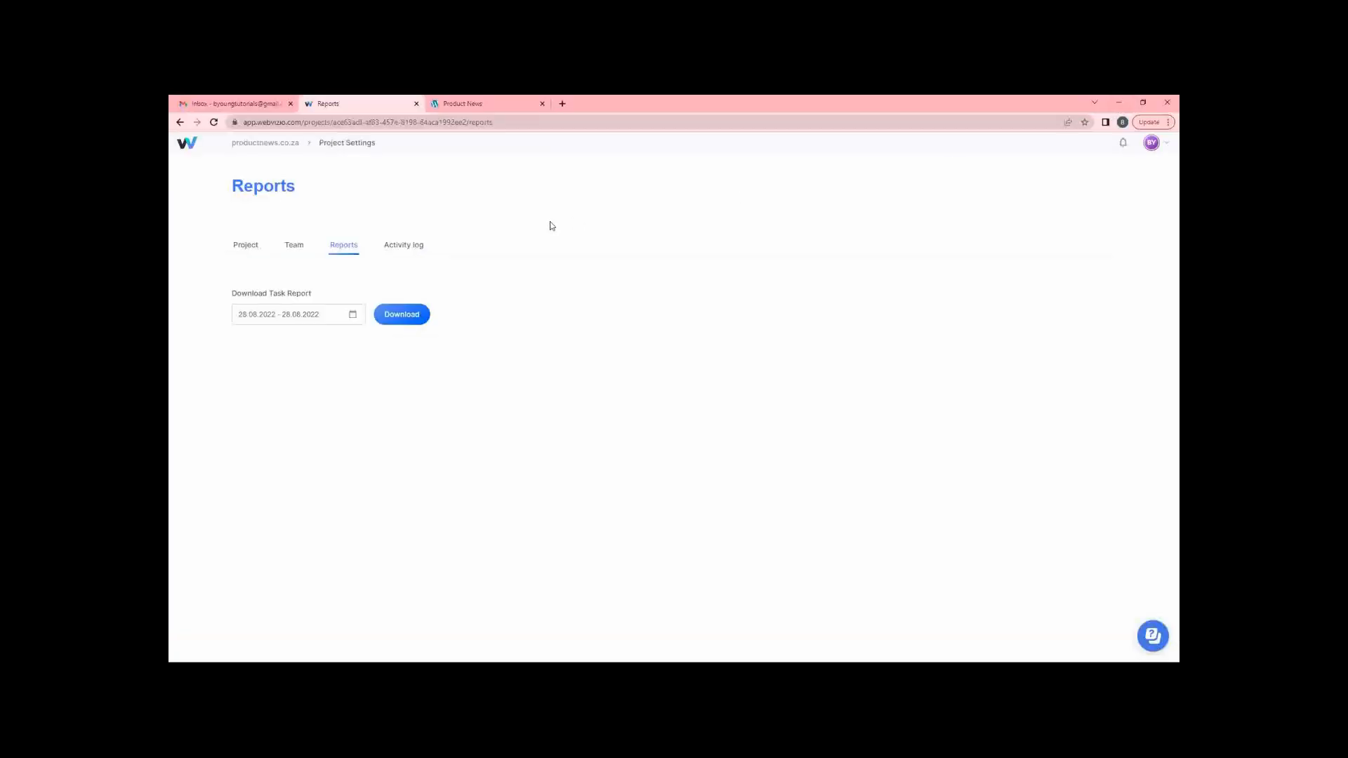
On the Team tab, send an Assignee invitation to the new member's e-mail address.
{"action": "left_click", "coordinate": [295, 248]}
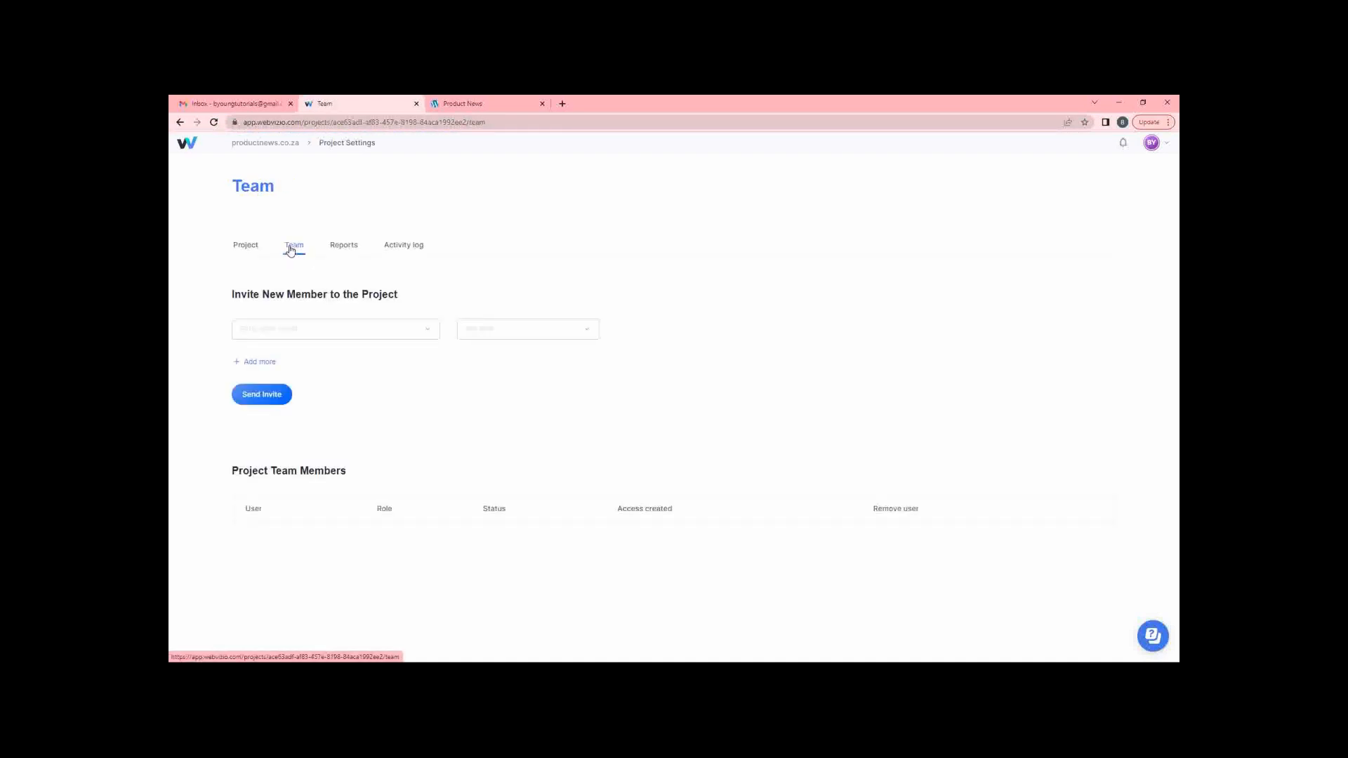
{"action": "left_click", "coordinate": [307, 336]}
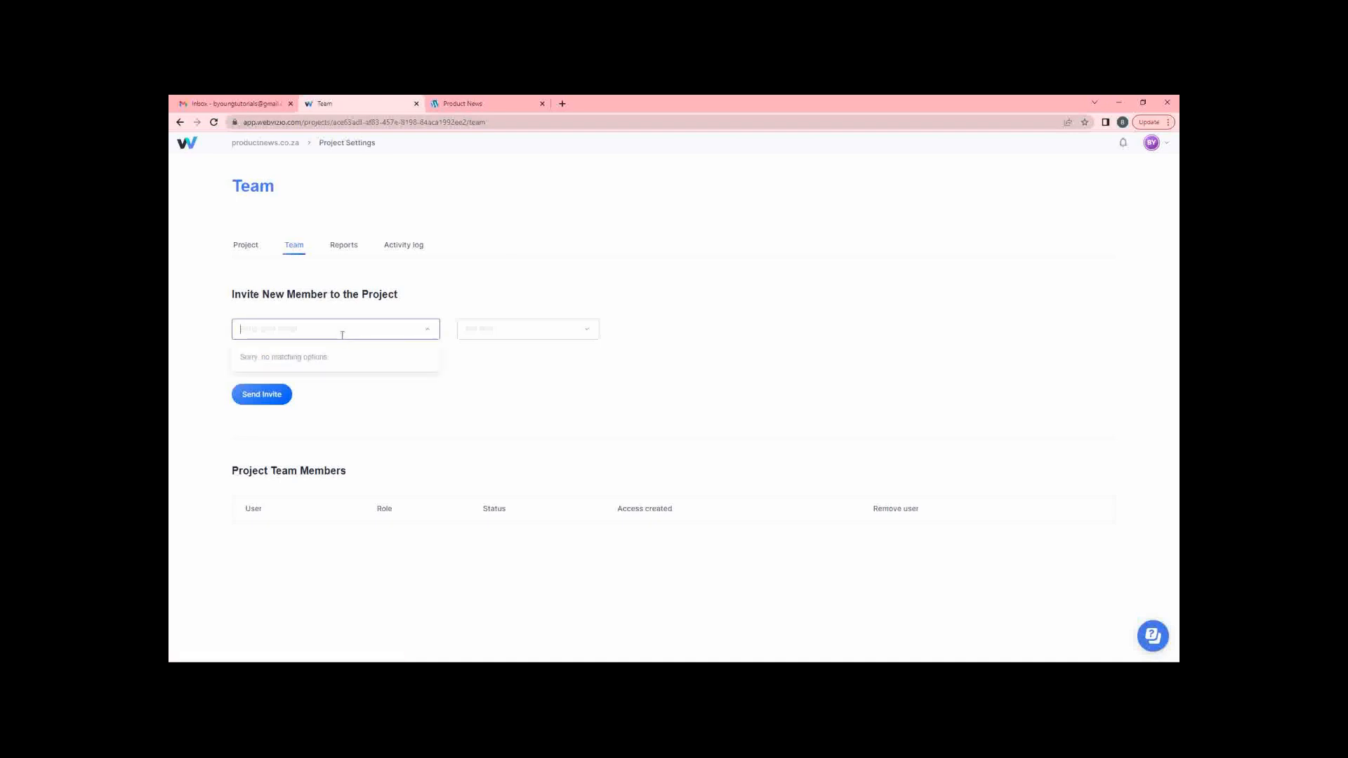
{"action": "left_click", "coordinate": [280, 482]}
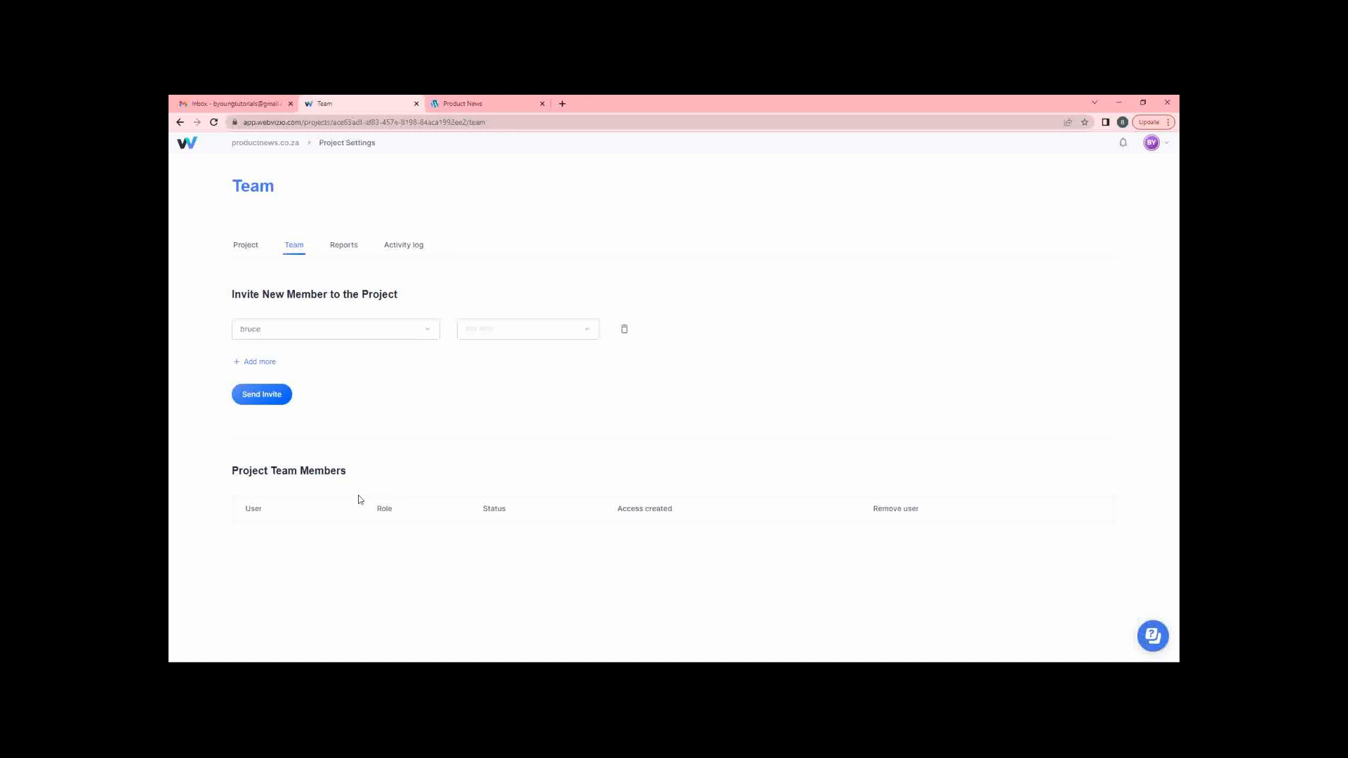
{"action": "left_click", "coordinate": [271, 328]}
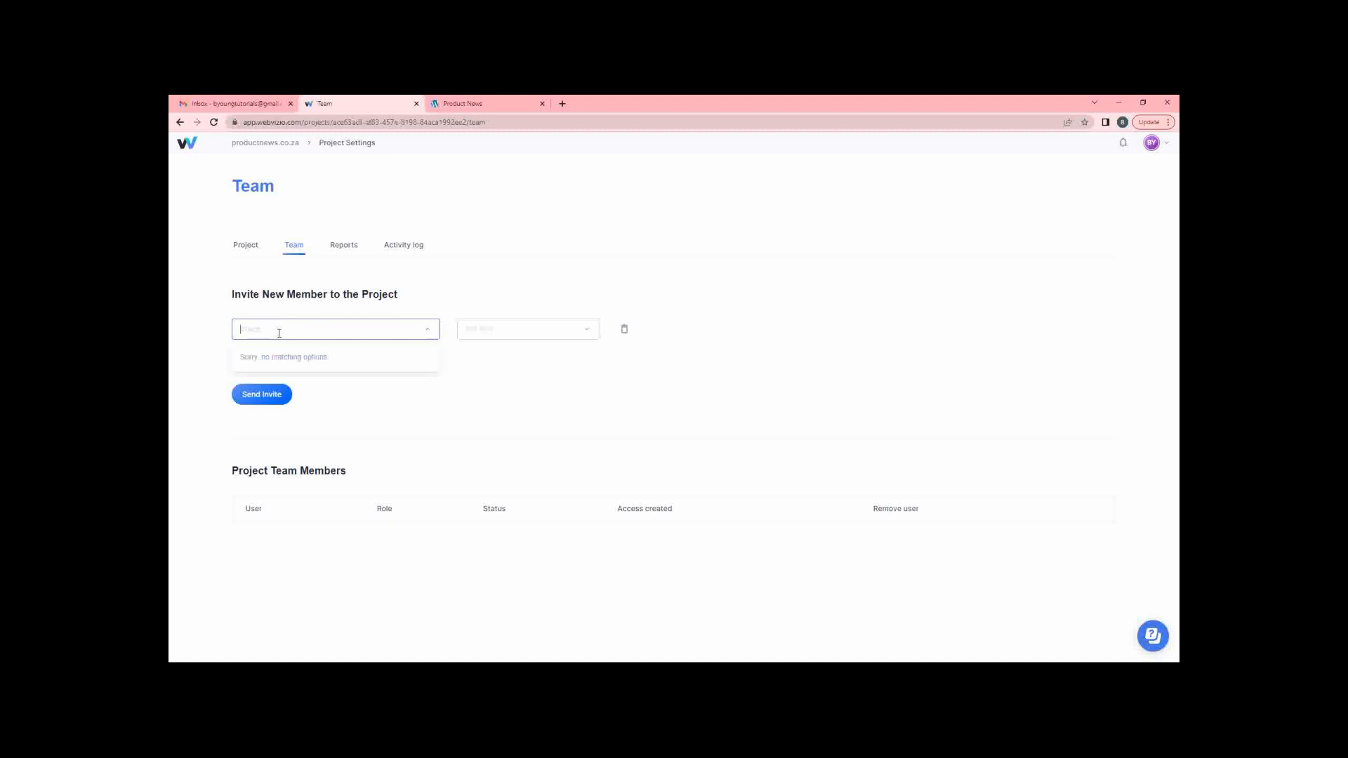
{"action": "left_click", "coordinate": [588, 331]}
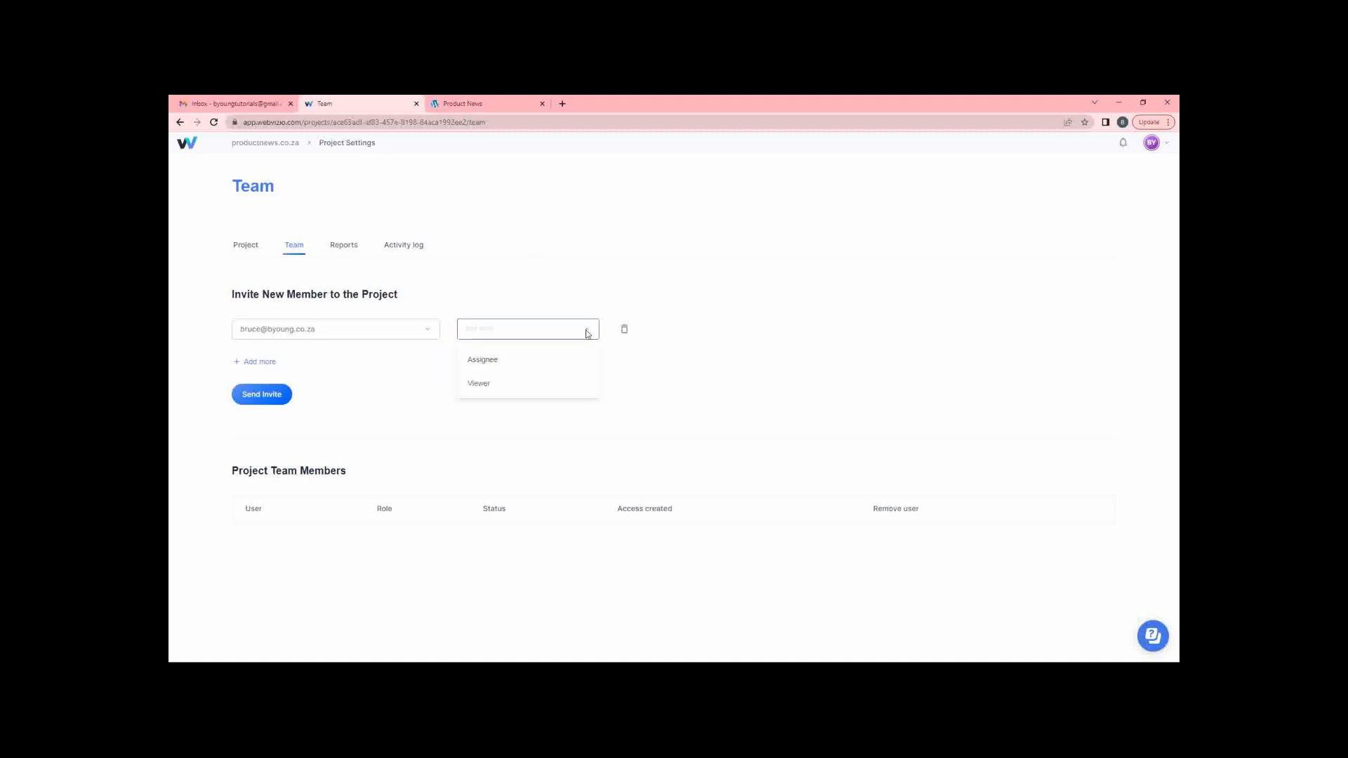
{"action": "left_click", "coordinate": [516, 362]}
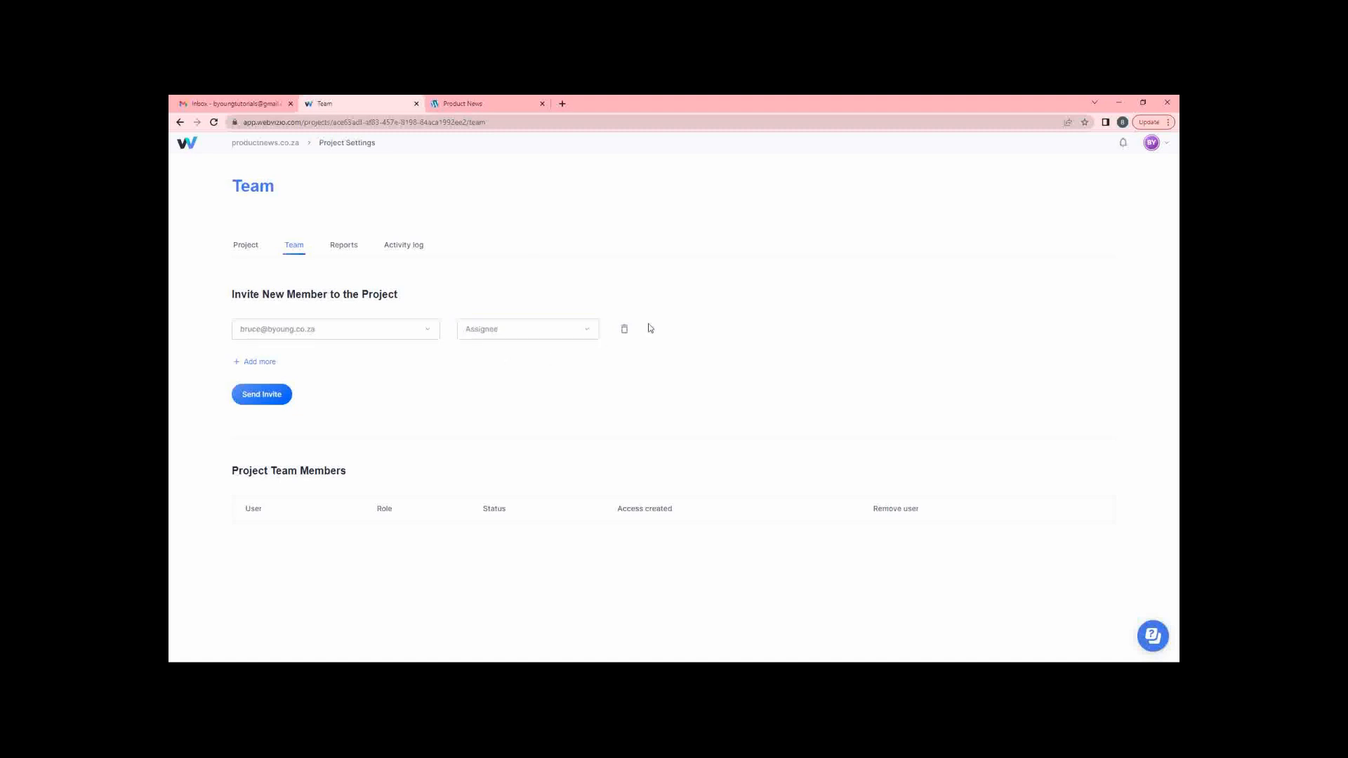
{"action": "left_click", "coordinate": [259, 394]}
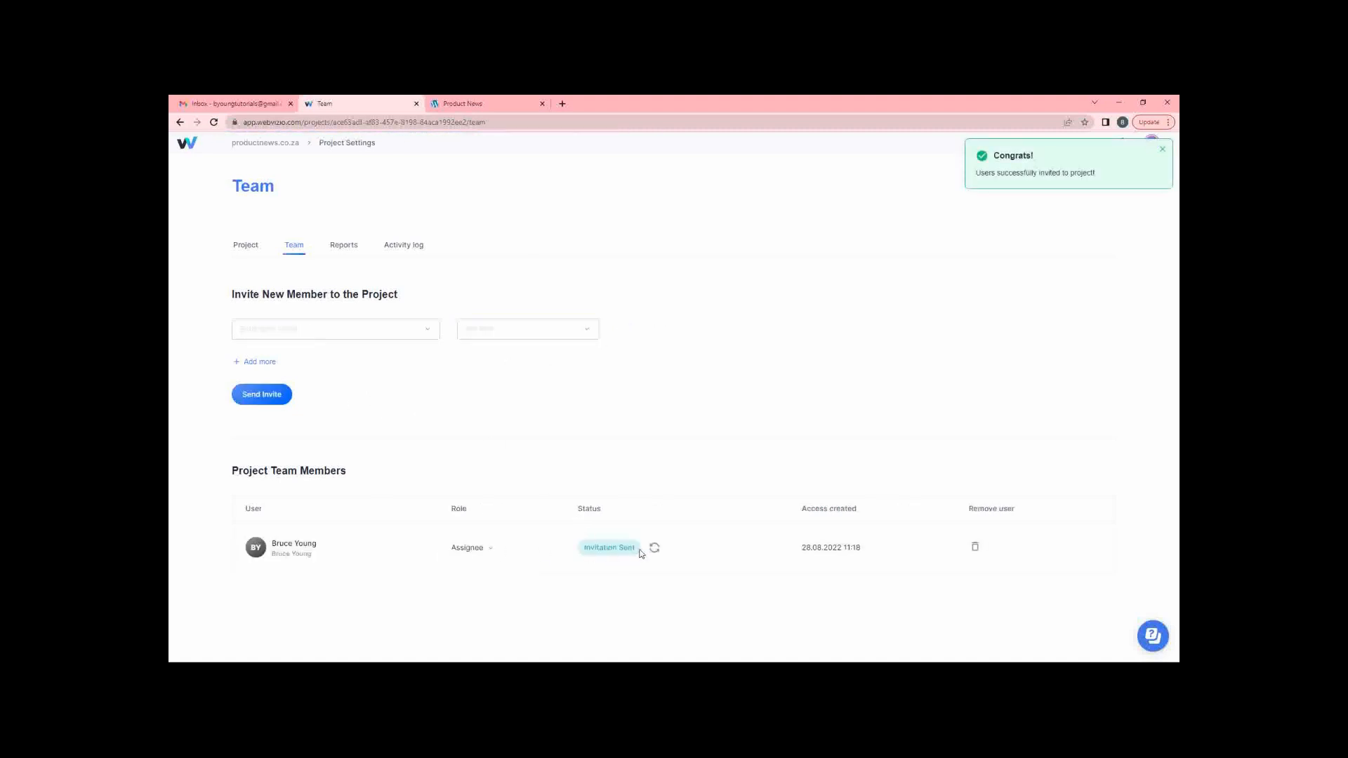
Reload the Team page and resend the invitation three times until the member shows Active.
{"action": "left_click", "coordinate": [214, 123]}
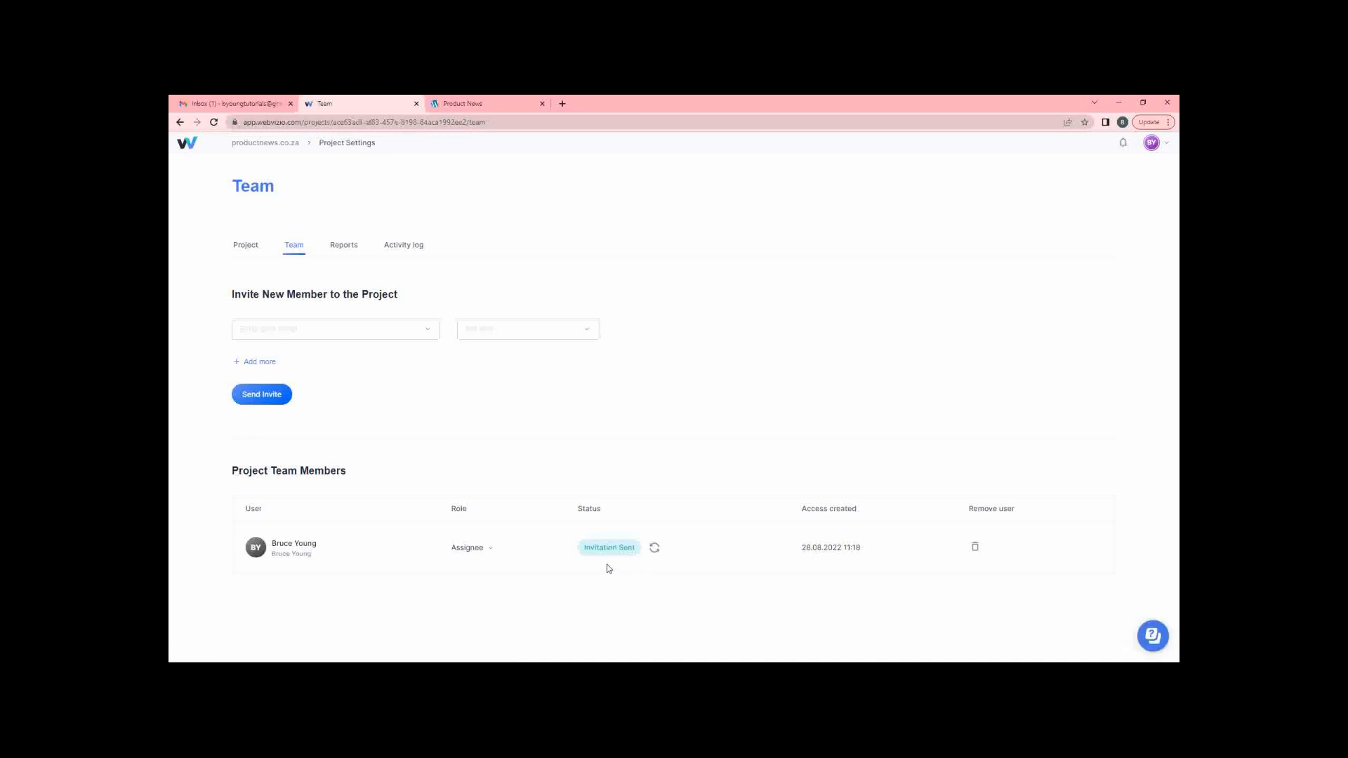
{"action": "left_click", "coordinate": [655, 549]}
{"action": "left_click", "coordinate": [655, 548]}
{"action": "left_click", "coordinate": [655, 549]}
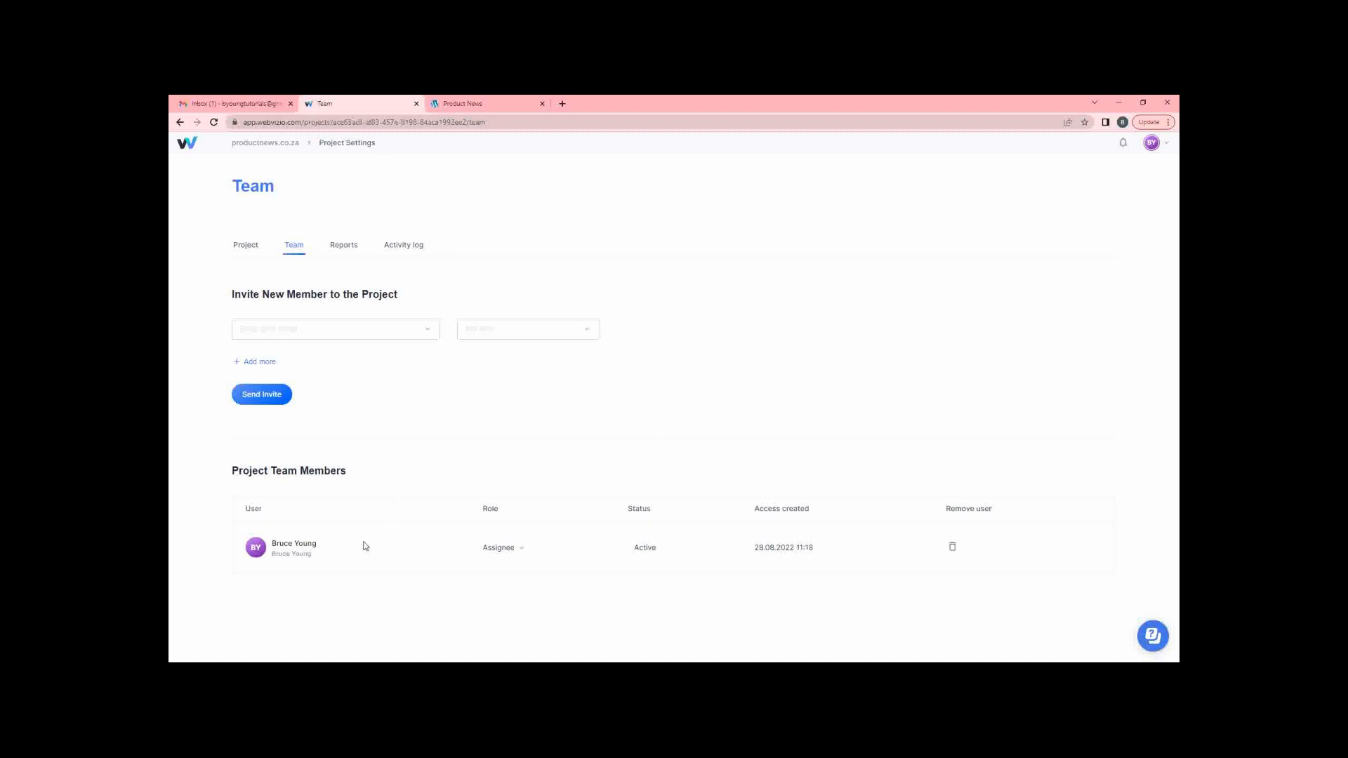
Go from Project settings to All Projects, open productnews.co.za, then switch to Gmail.
{"action": "left_click", "coordinate": [250, 247]}
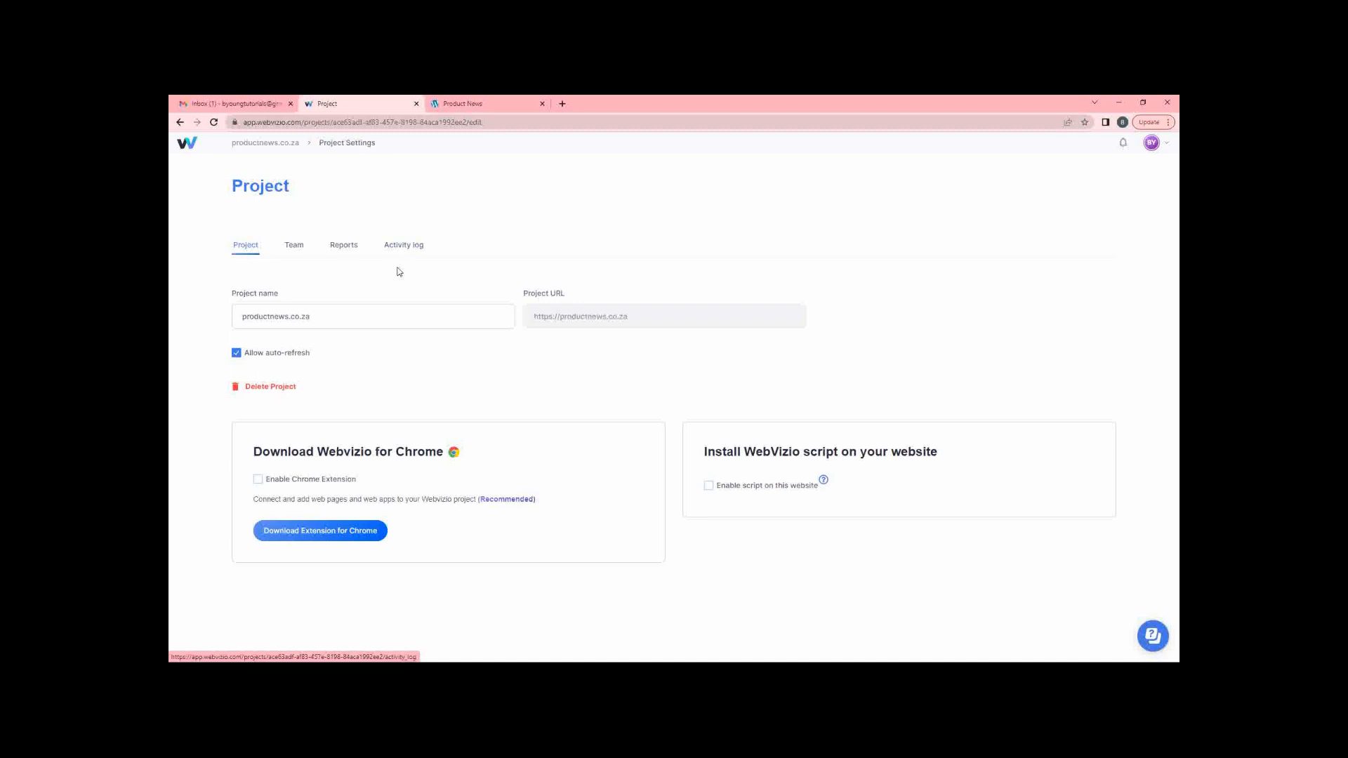
{"action": "left_click", "coordinate": [192, 145]}
{"action": "mouse_move", "coordinate": [412, 325]}
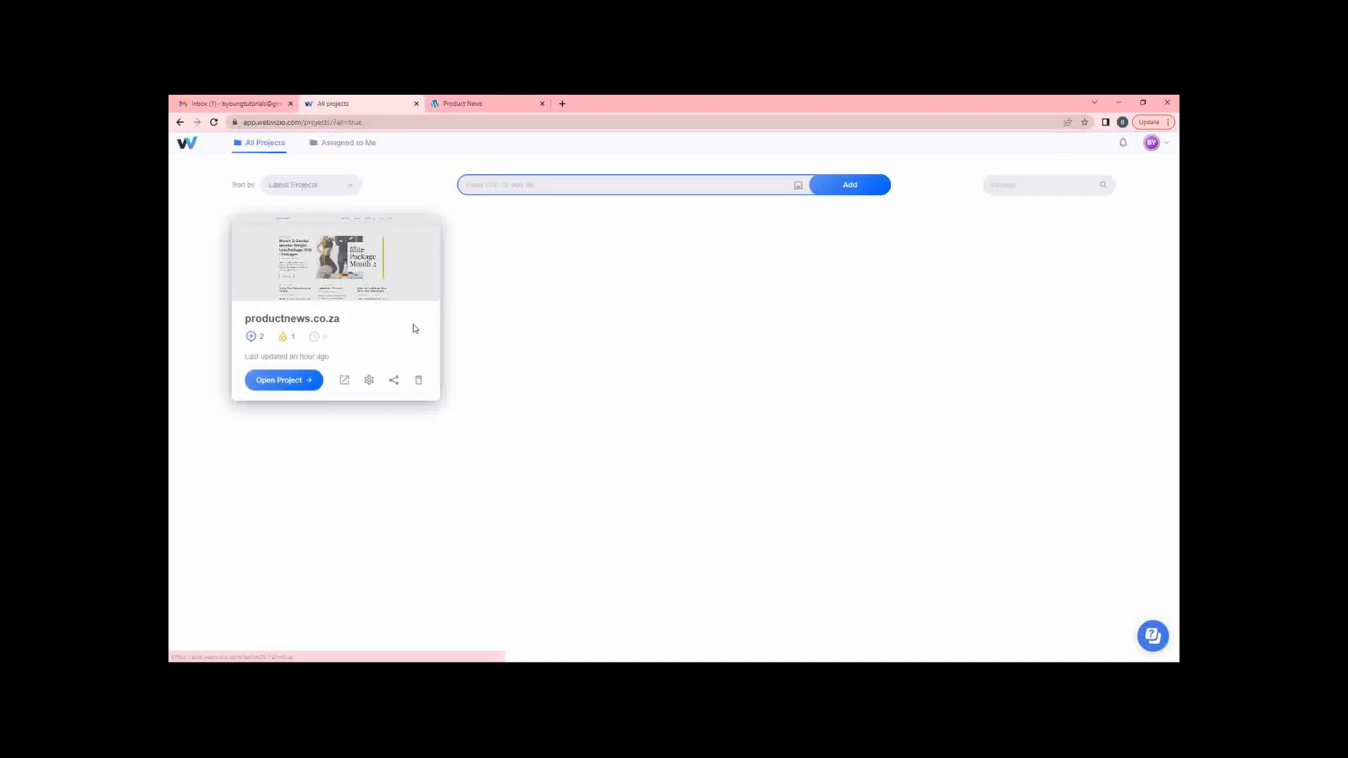
{"action": "left_click", "coordinate": [297, 380]}
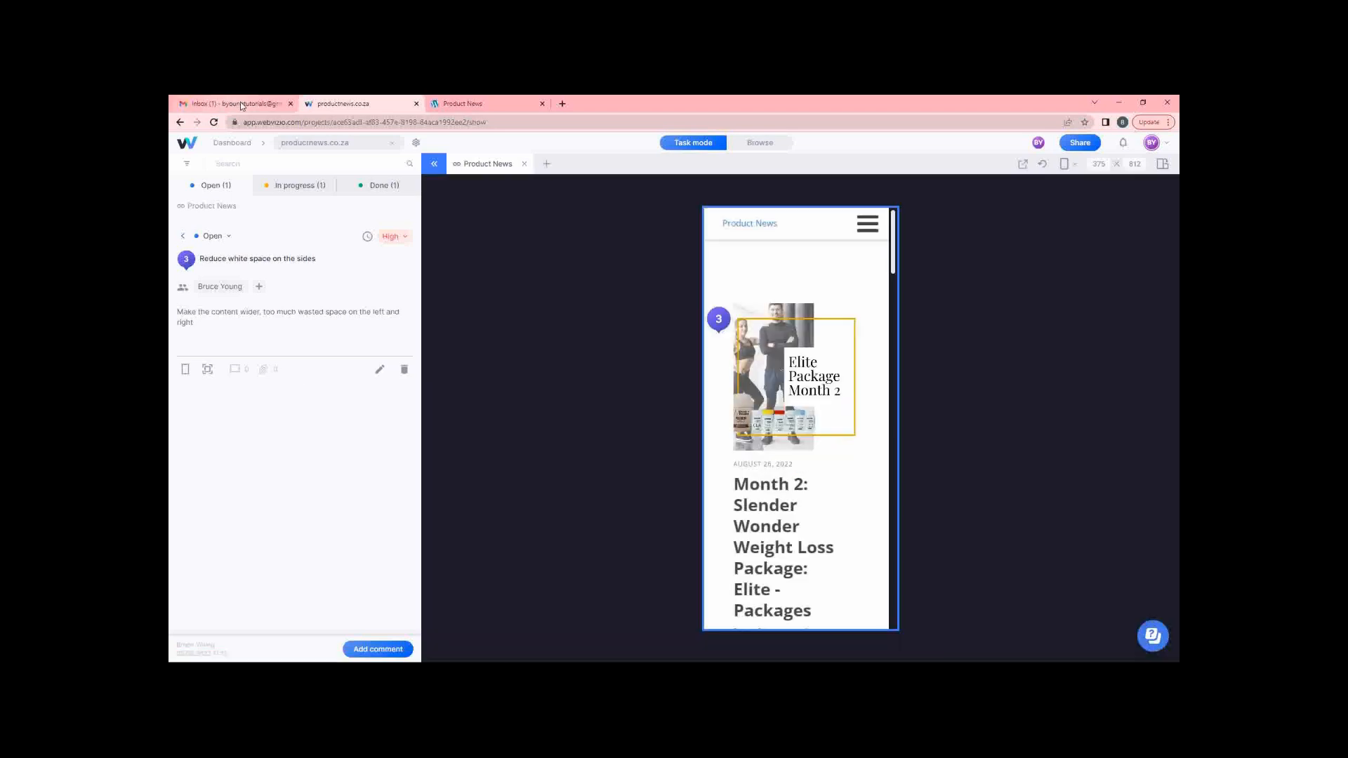
{"action": "left_click", "coordinate": [240, 102]}
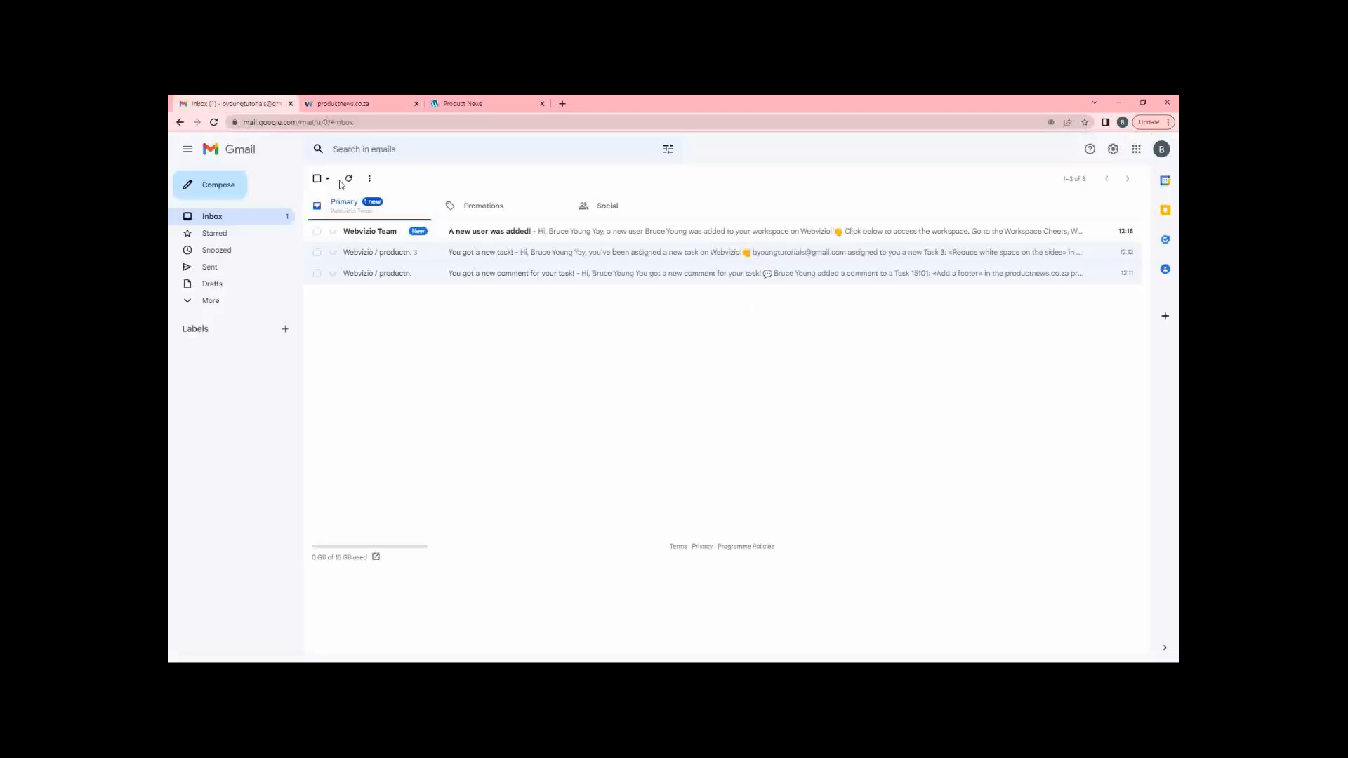
Read the 'A new user was added!' email, then go back to the productnews.co.za tab.
{"action": "left_click", "coordinate": [641, 232]}
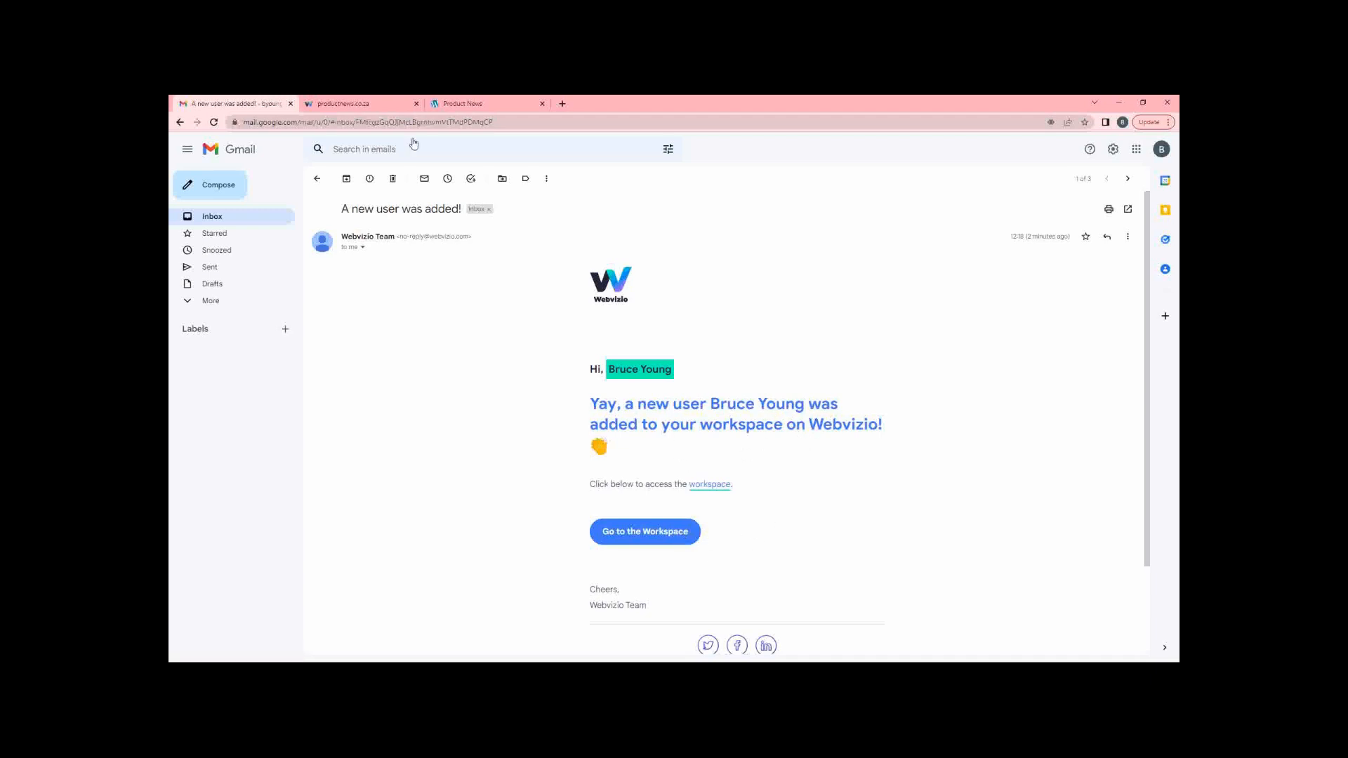
{"action": "left_click", "coordinate": [345, 105]}
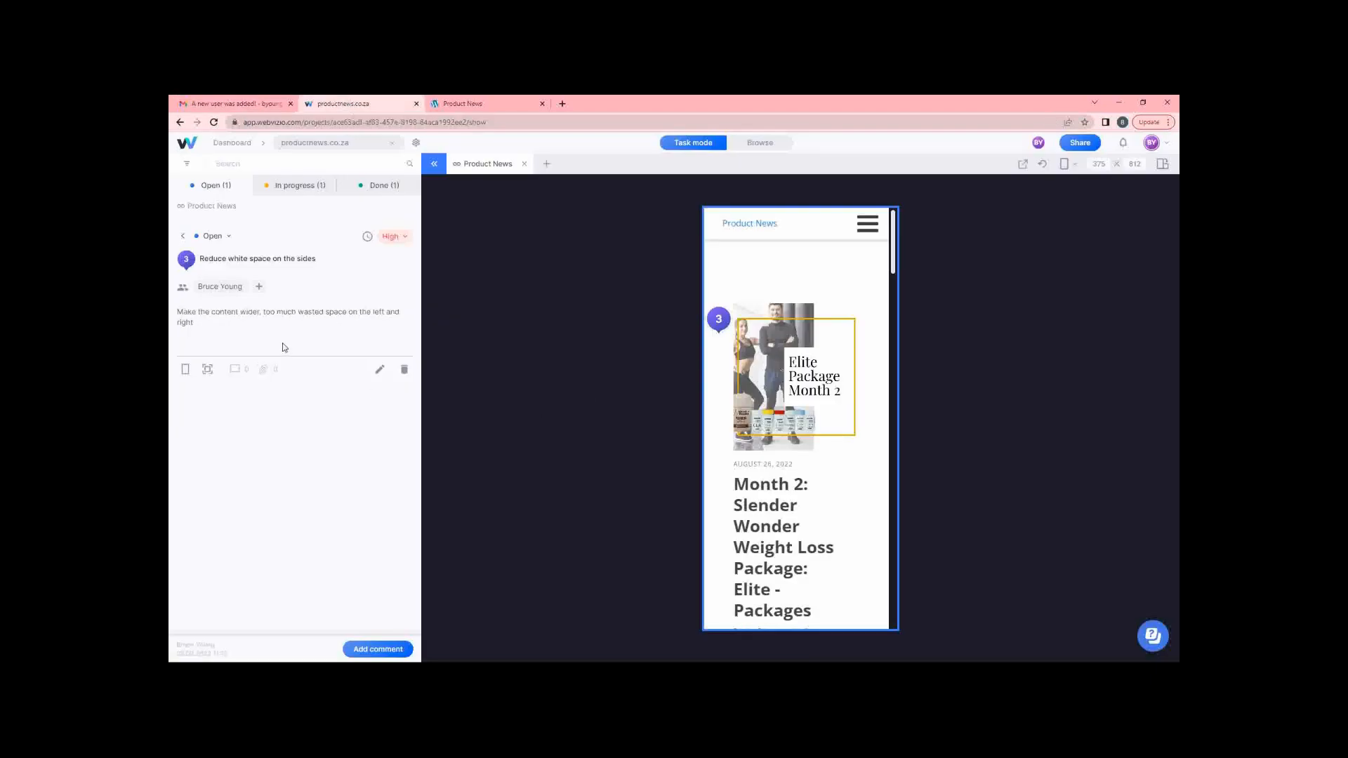
Open the workspace via the email's Go to the Workspace link and view the account list.
{"action": "left_click", "coordinate": [205, 105]}
{"action": "left_click", "coordinate": [626, 533]}
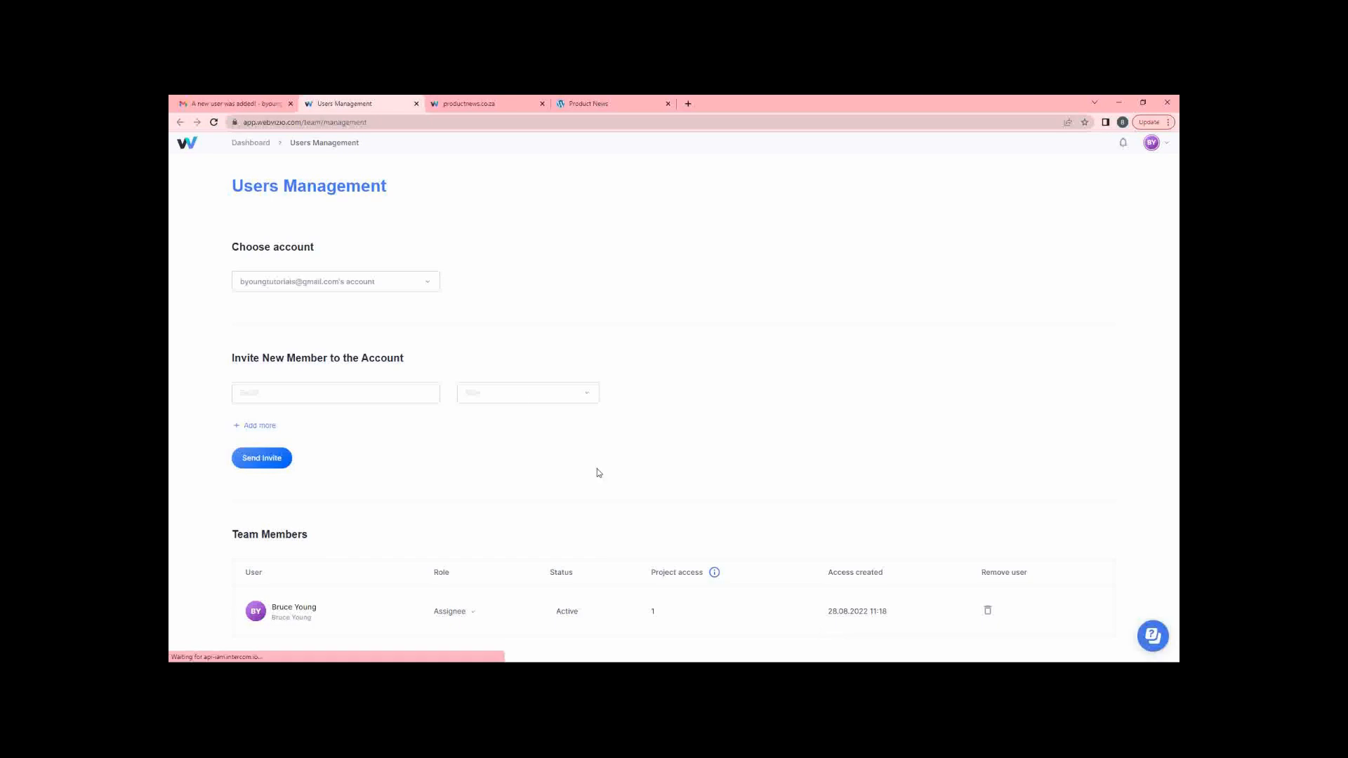
{"action": "left_click", "coordinate": [422, 281]}
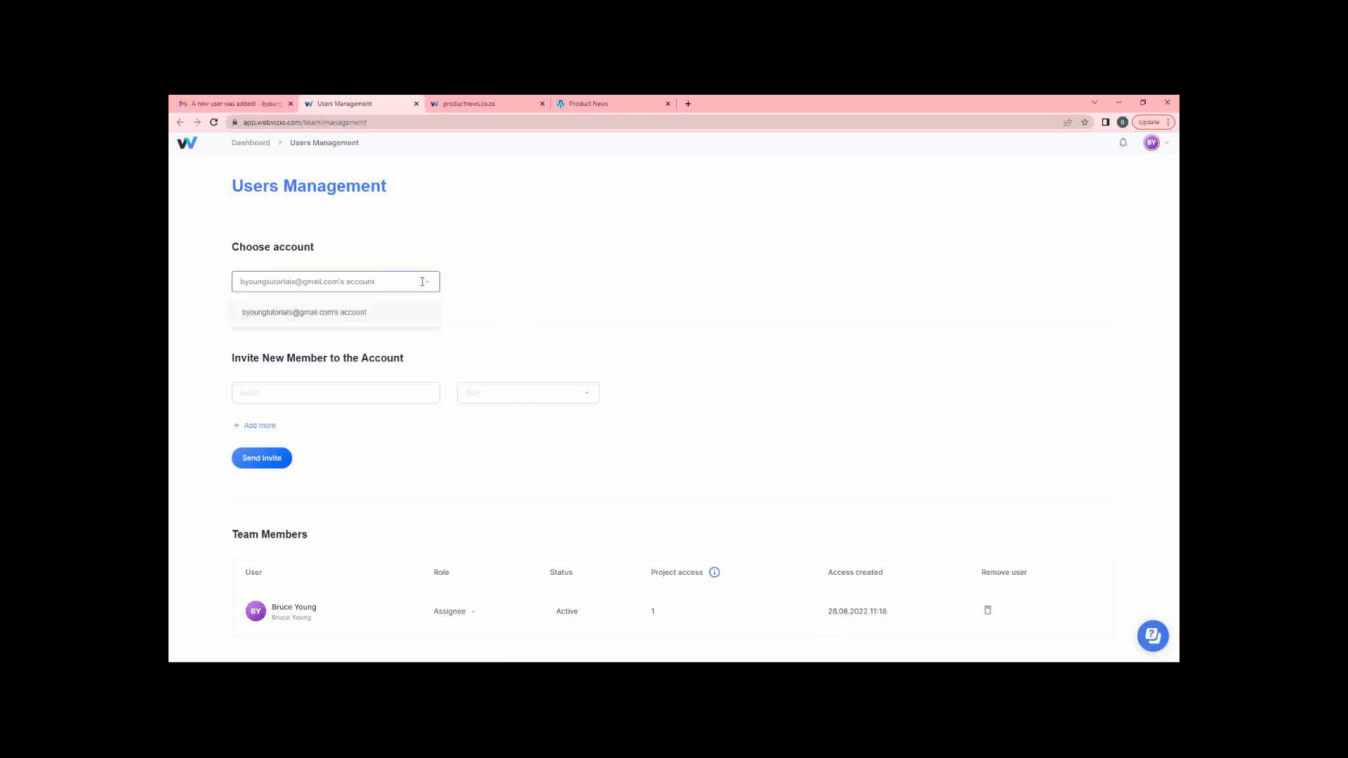
{"action": "left_click", "coordinate": [465, 103]}
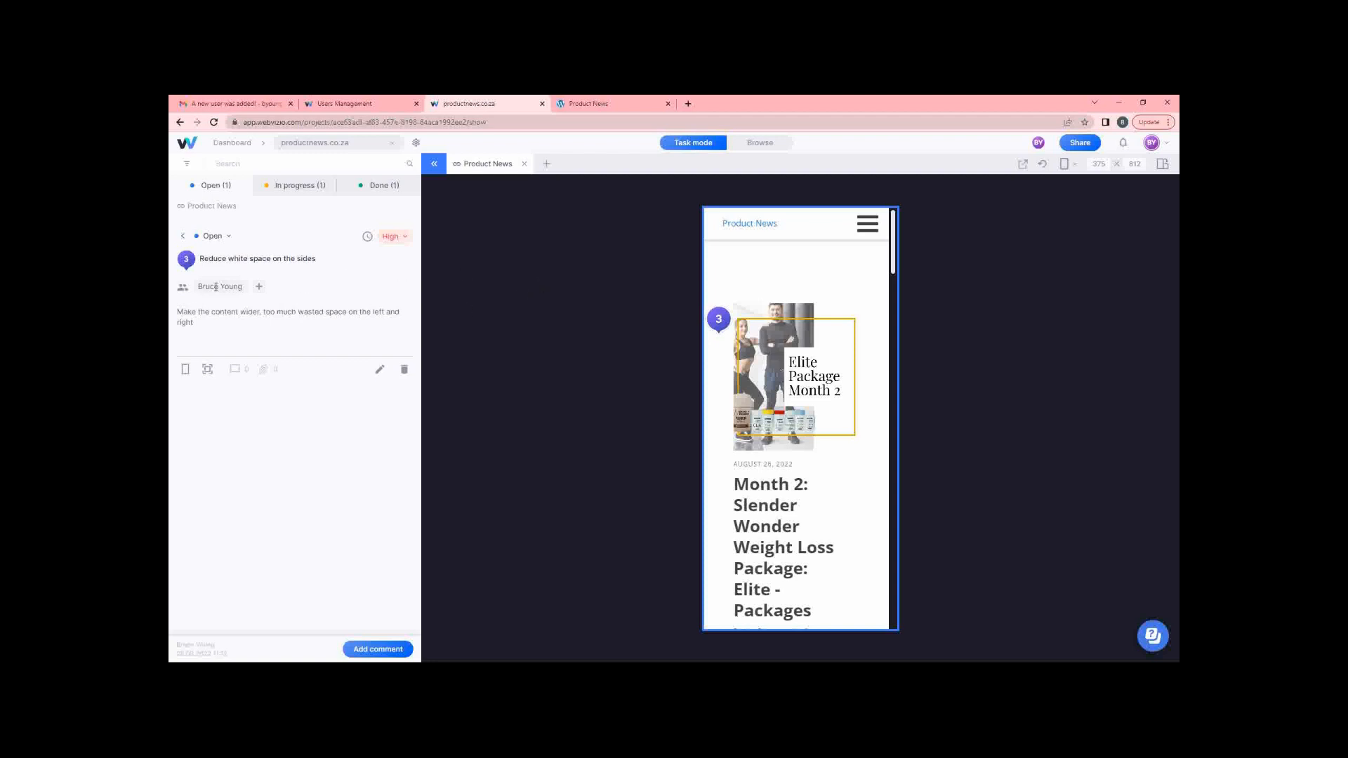
Check the task's assignee options and Users Management, then return to the projects dashboard.
{"action": "left_click", "coordinate": [260, 289]}
{"action": "left_click", "coordinate": [313, 287]}
{"action": "left_click", "coordinate": [361, 104]}
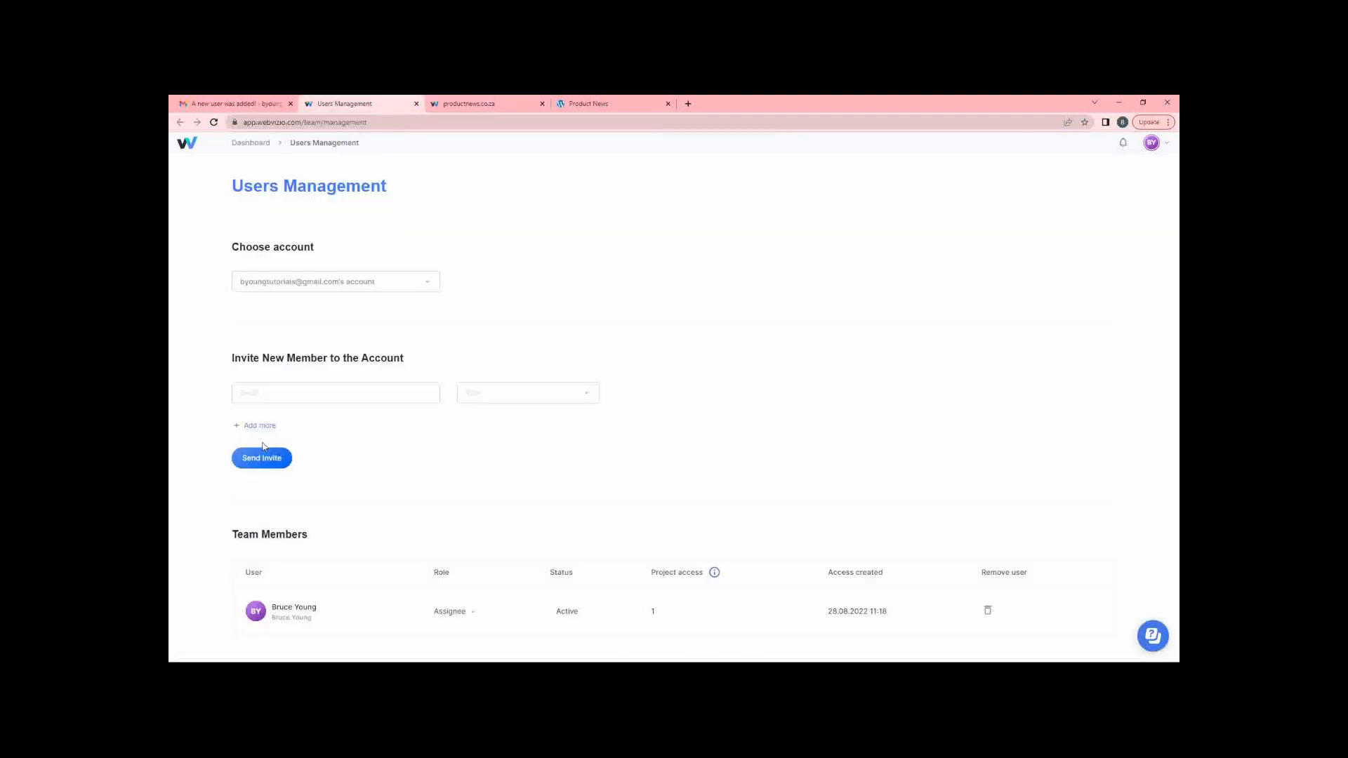
{"action": "left_click", "coordinate": [310, 399]}
{"action": "left_click", "coordinate": [251, 145]}
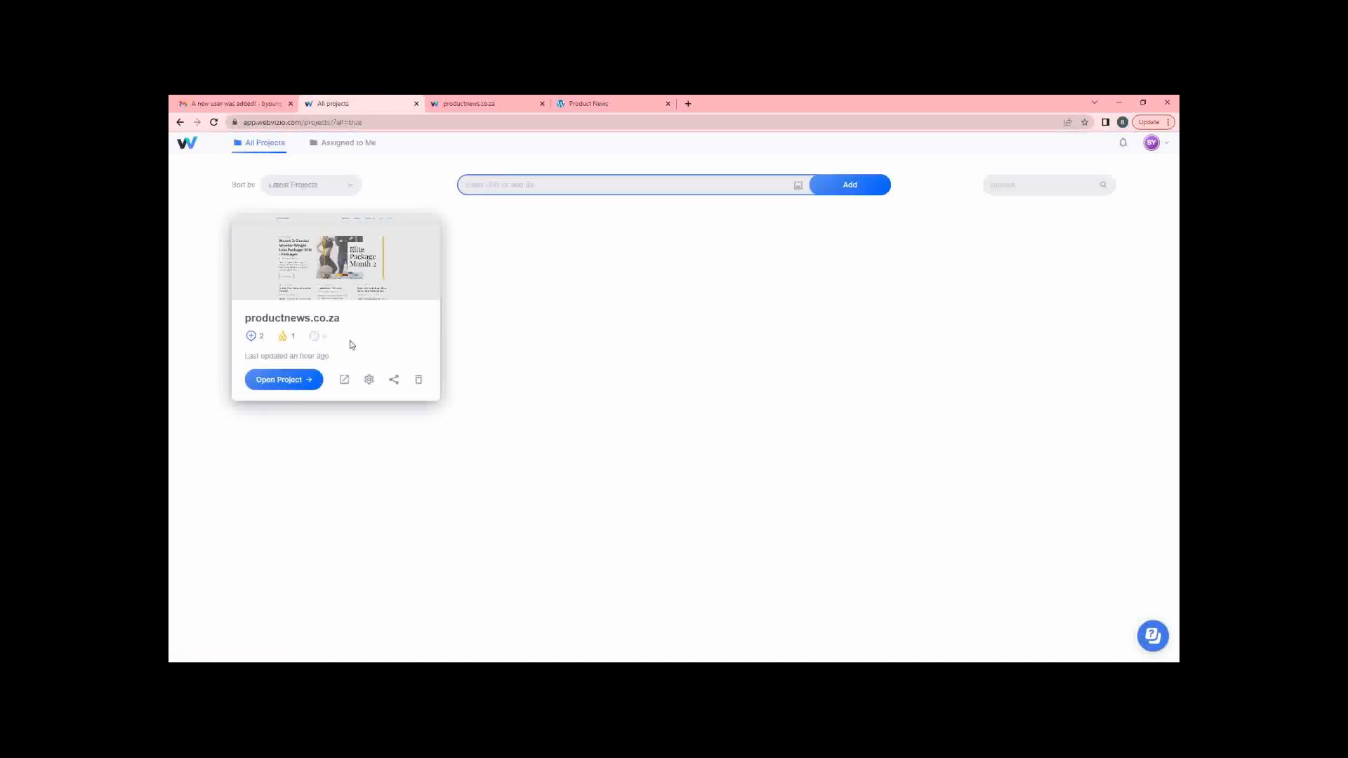
In productnews.co.za Team settings, draft an invite for the member's e-mail with the Assignee role.
{"action": "left_click", "coordinate": [369, 380]}
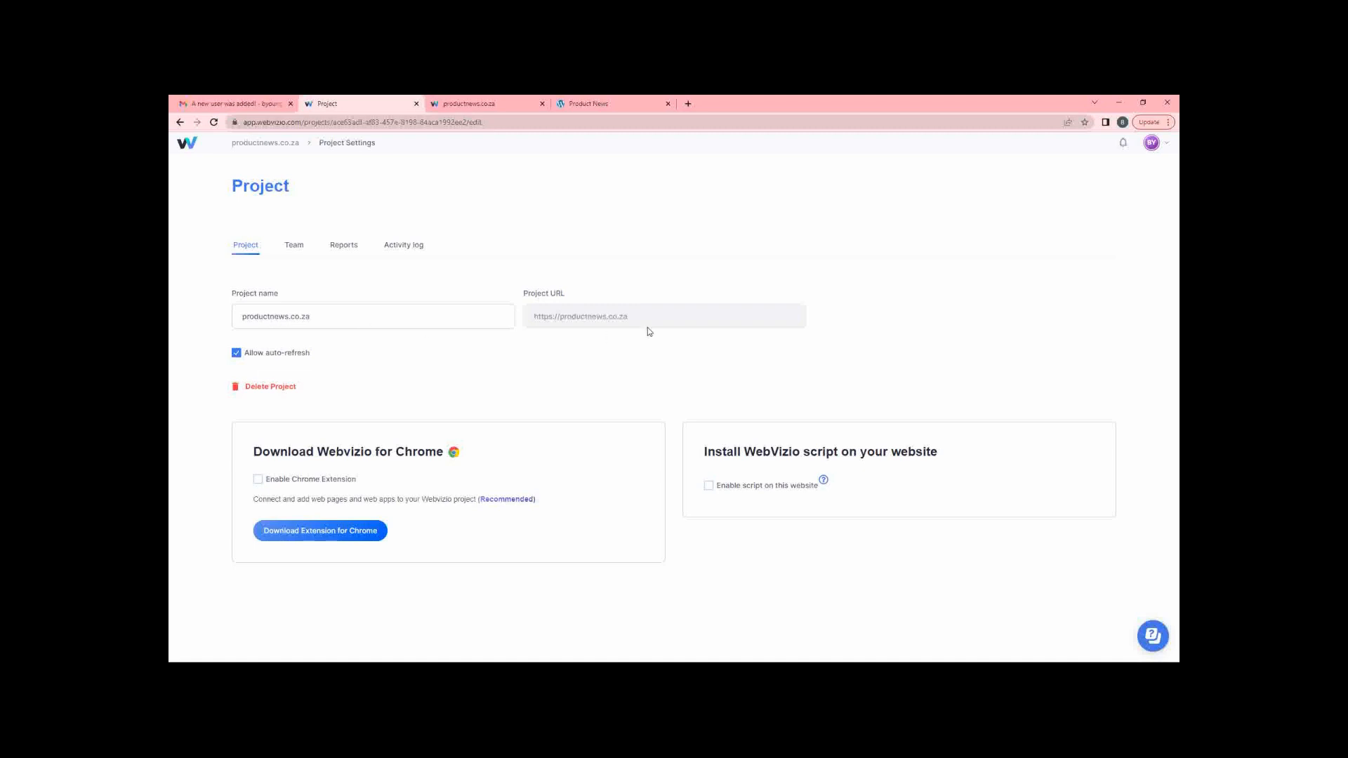
{"action": "left_click", "coordinate": [293, 248]}
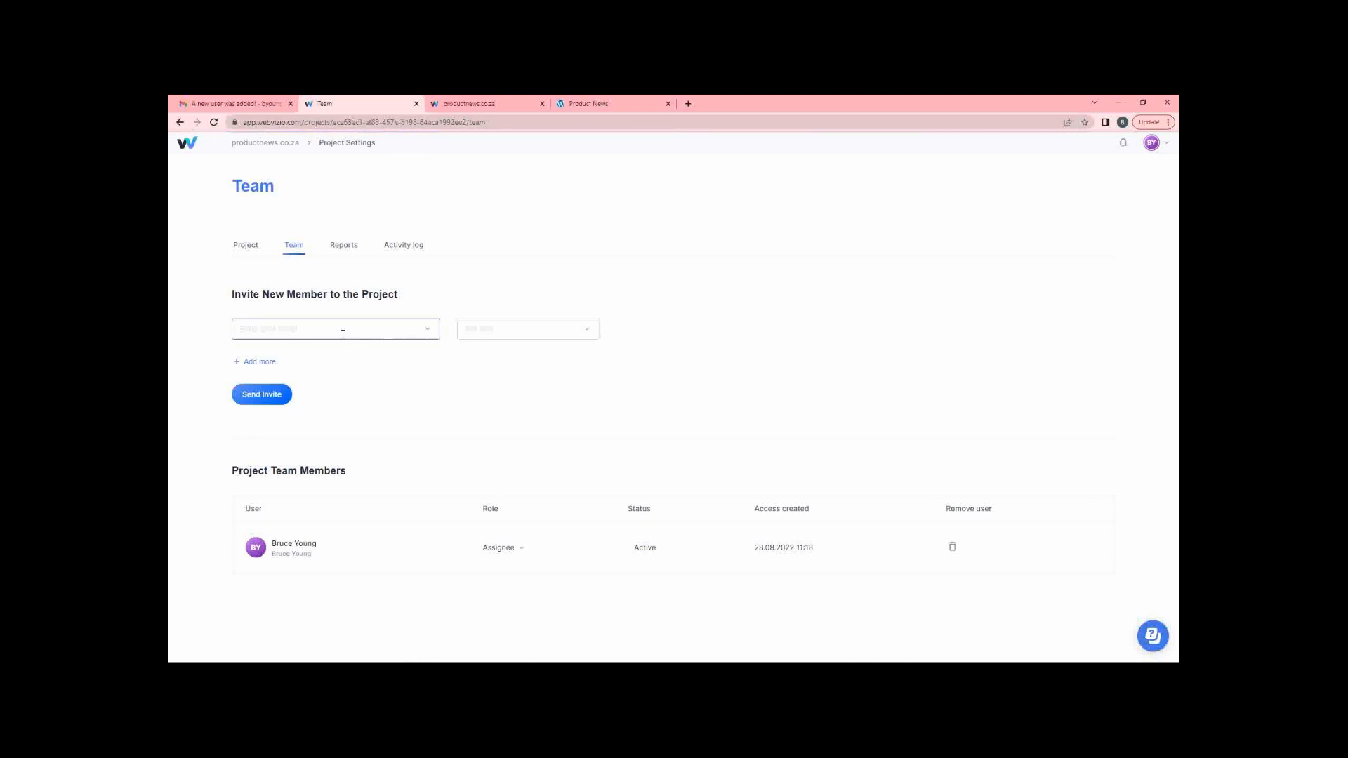
{"action": "left_click", "coordinate": [343, 333]}
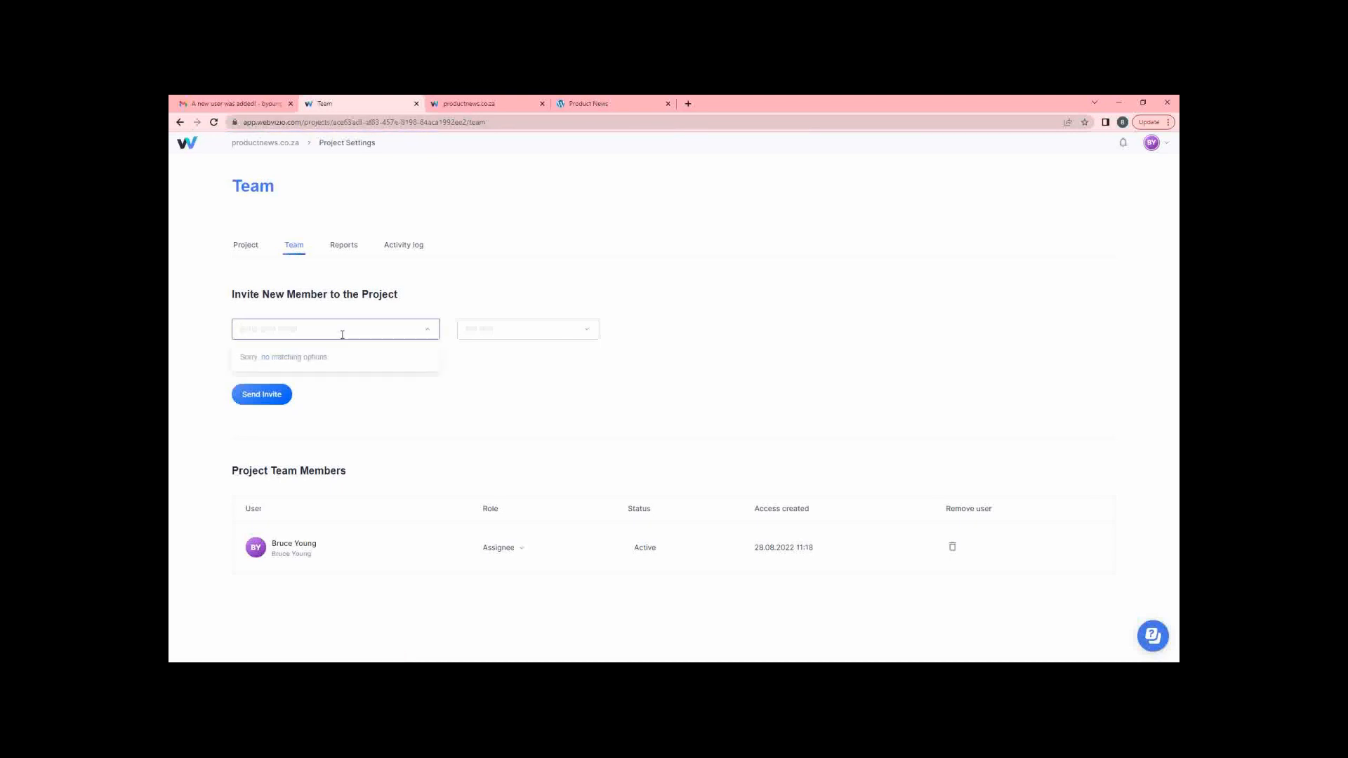
{"action": "type", "text": "bruce"}
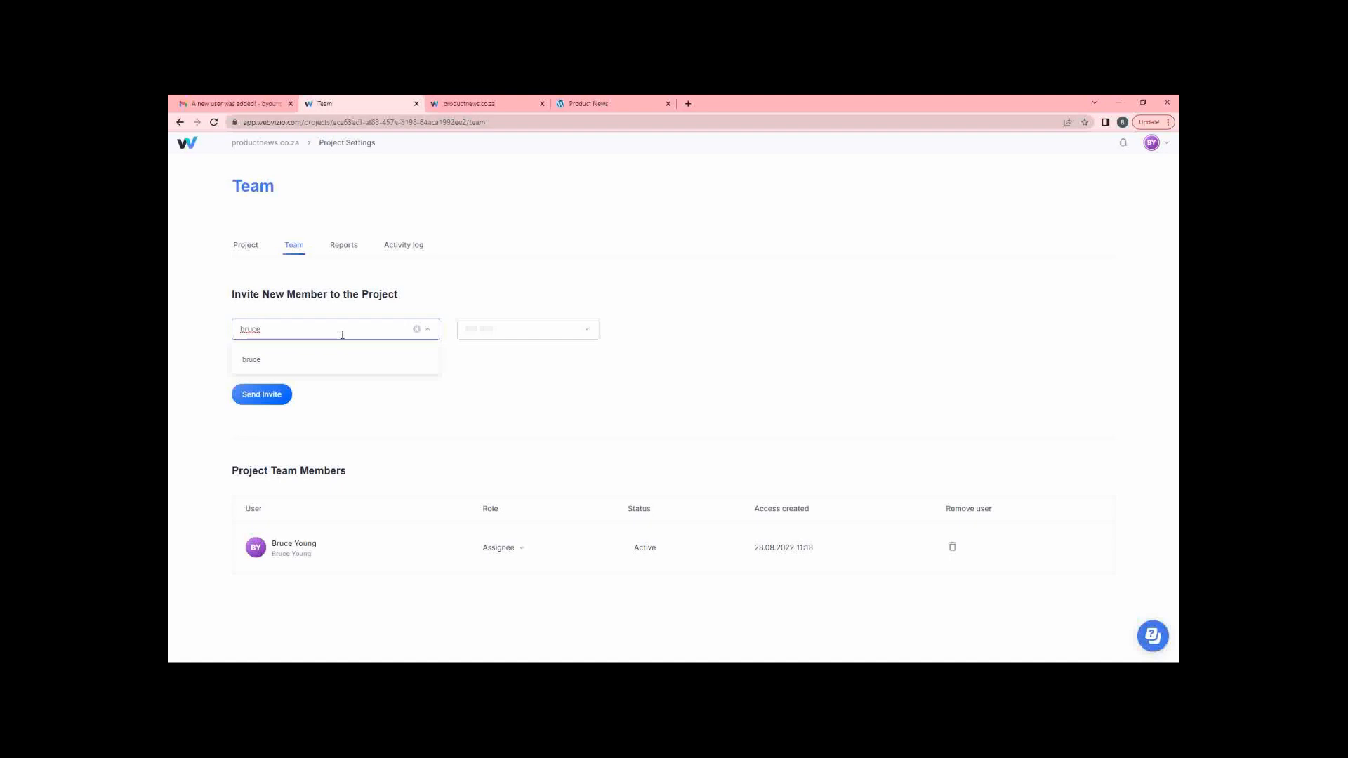
{"action": "left_click", "coordinate": [324, 360]}
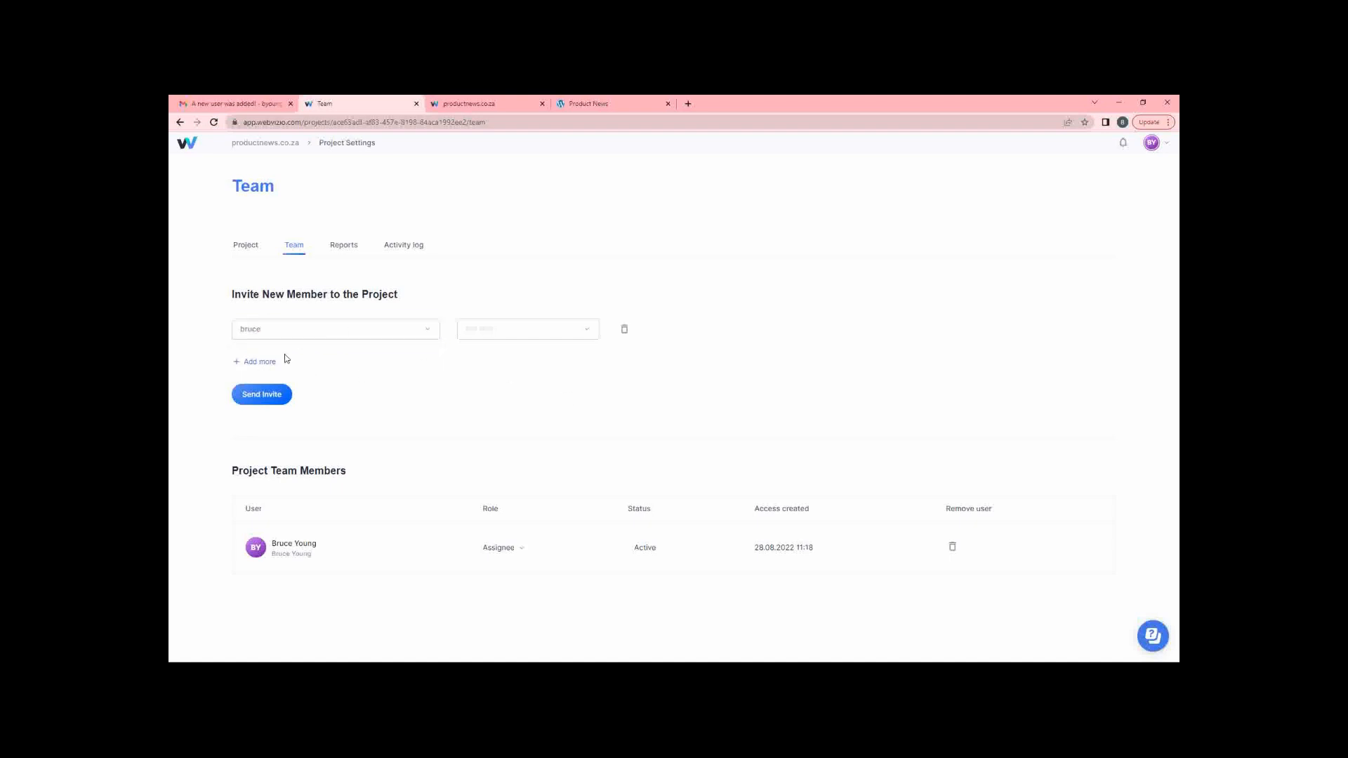
{"action": "left_click", "coordinate": [306, 325]}
{"action": "type", "text": "bruce"}
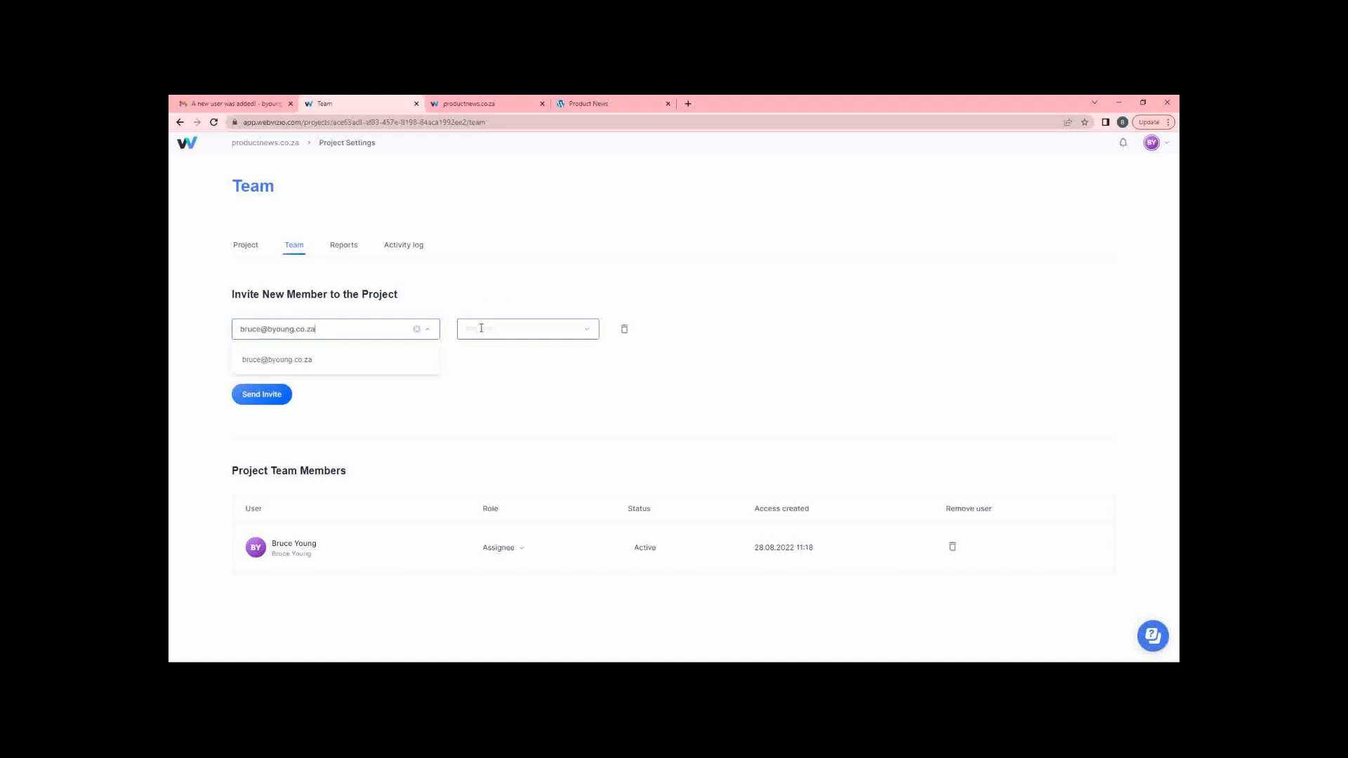
{"action": "left_click", "coordinate": [523, 330]}
{"action": "left_click", "coordinate": [517, 363]}
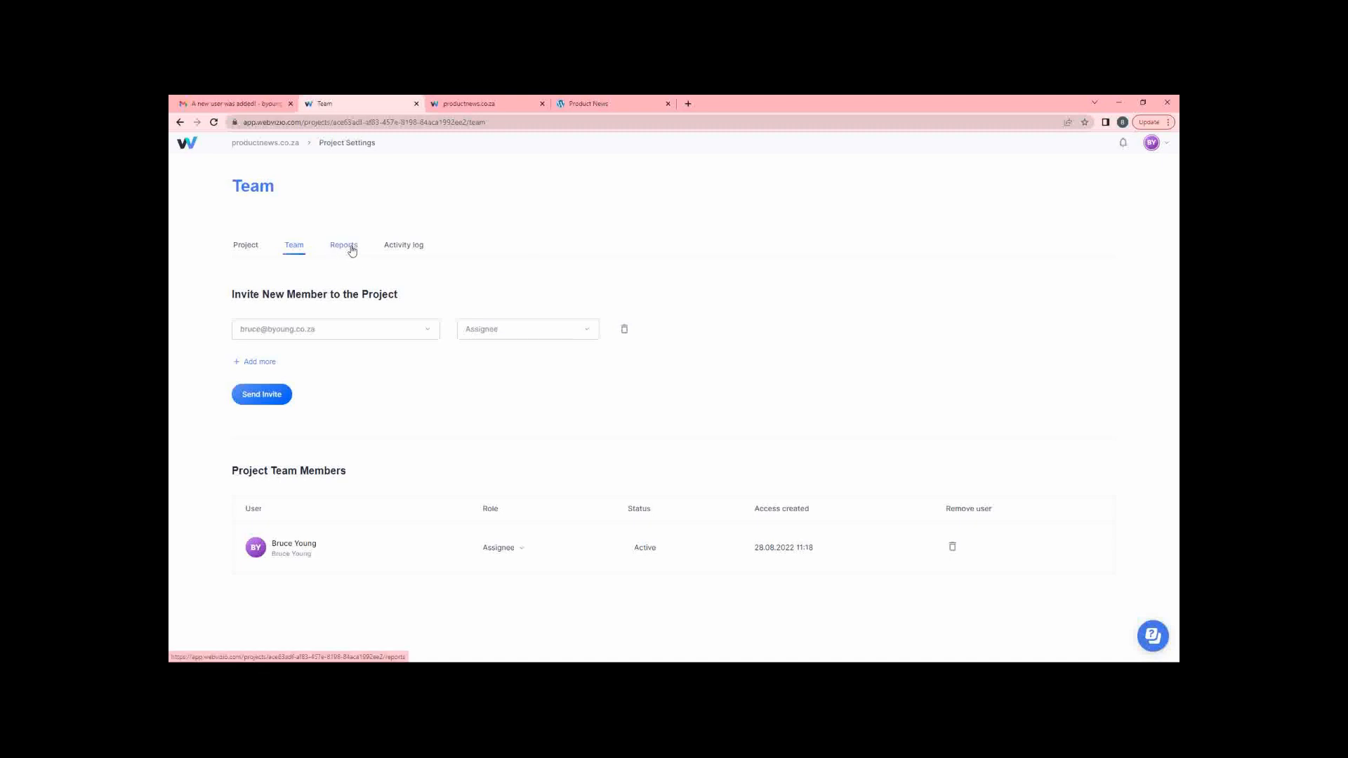
Add the new member as a second assignee on the in-progress Add a footer task.
{"action": "left_click", "coordinate": [472, 104]}
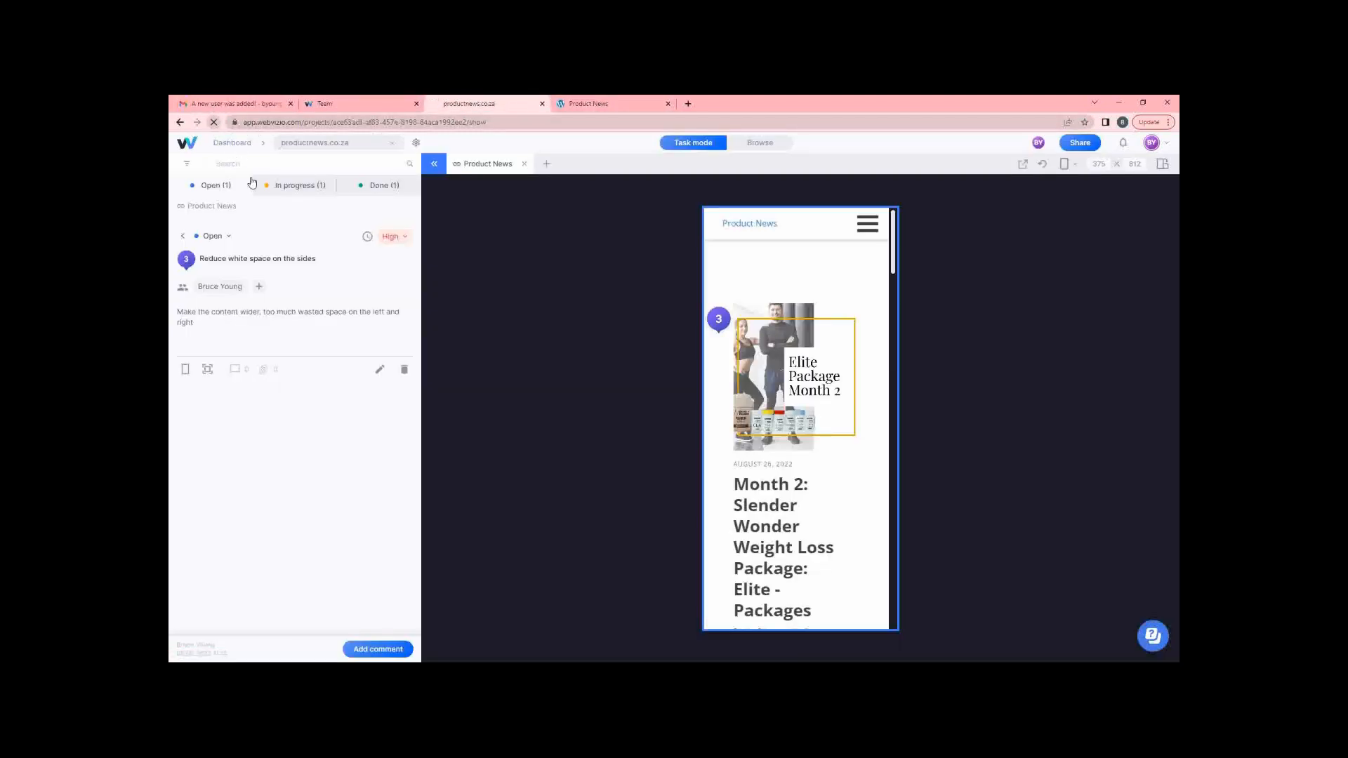
{"action": "left_click", "coordinate": [214, 122]}
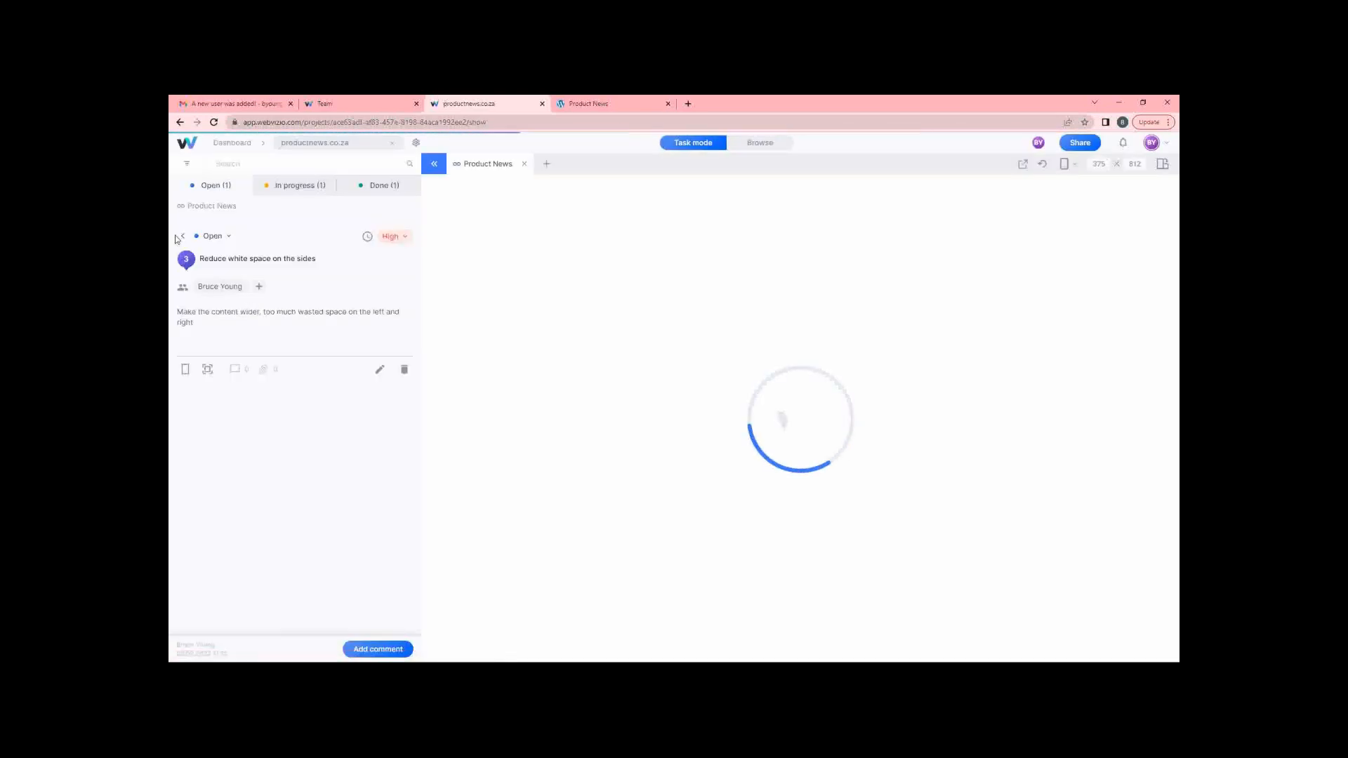
{"action": "left_click", "coordinate": [182, 238]}
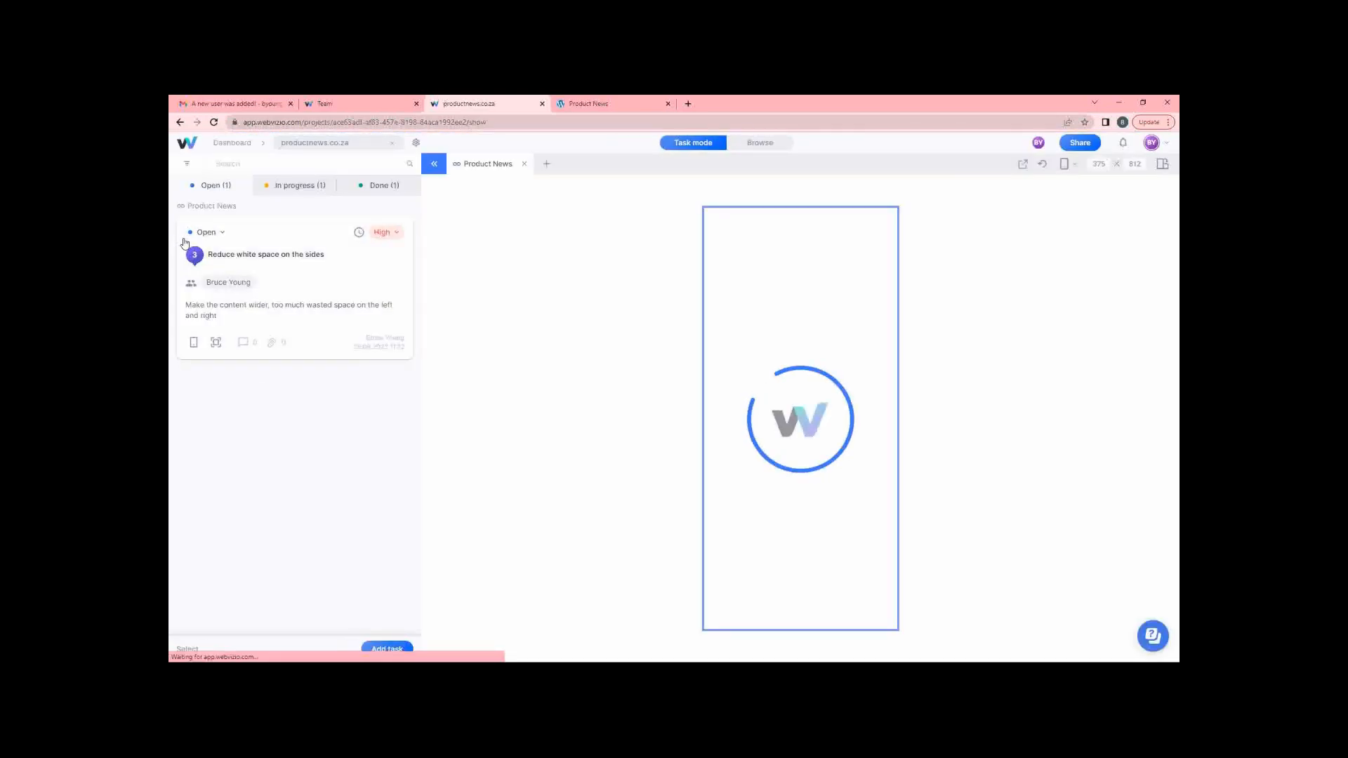
{"action": "left_click", "coordinate": [295, 185]}
{"action": "left_click", "coordinate": [222, 258]}
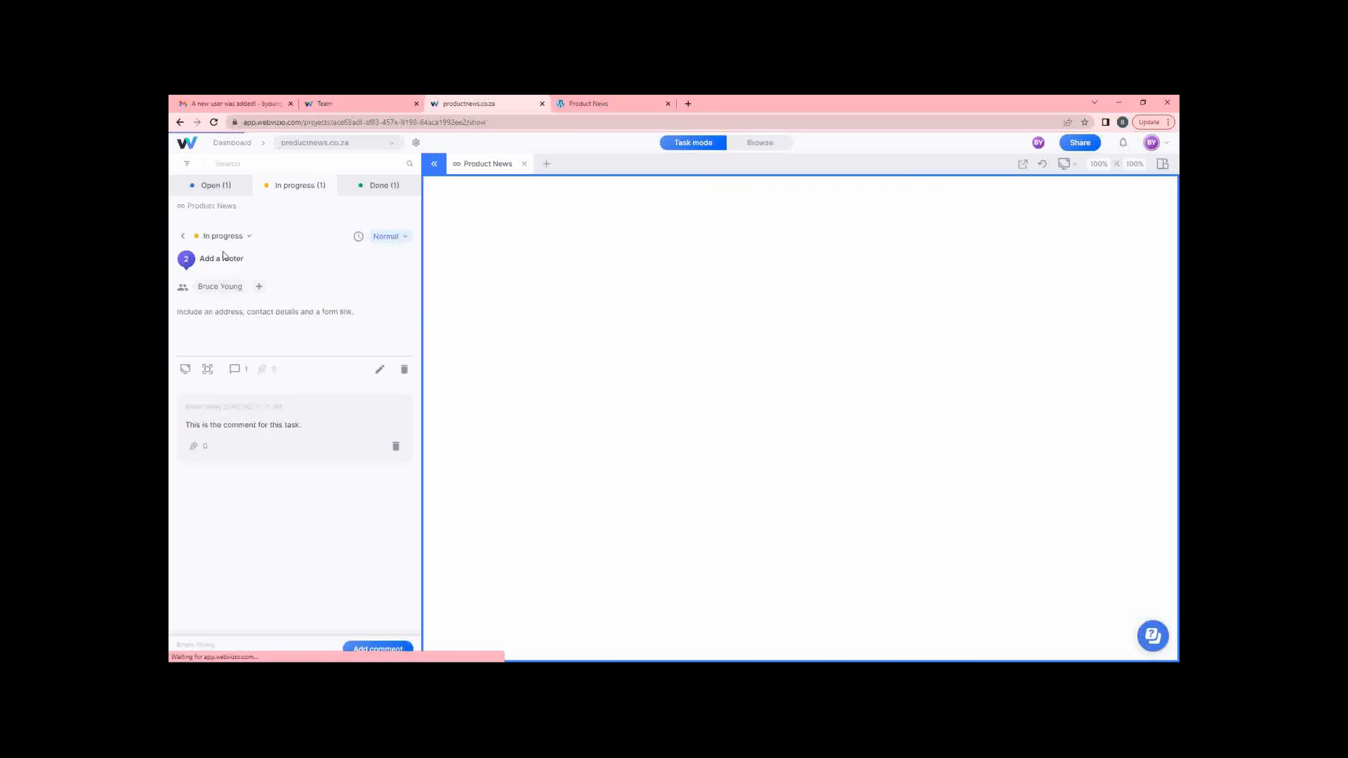
{"action": "left_click", "coordinate": [261, 289]}
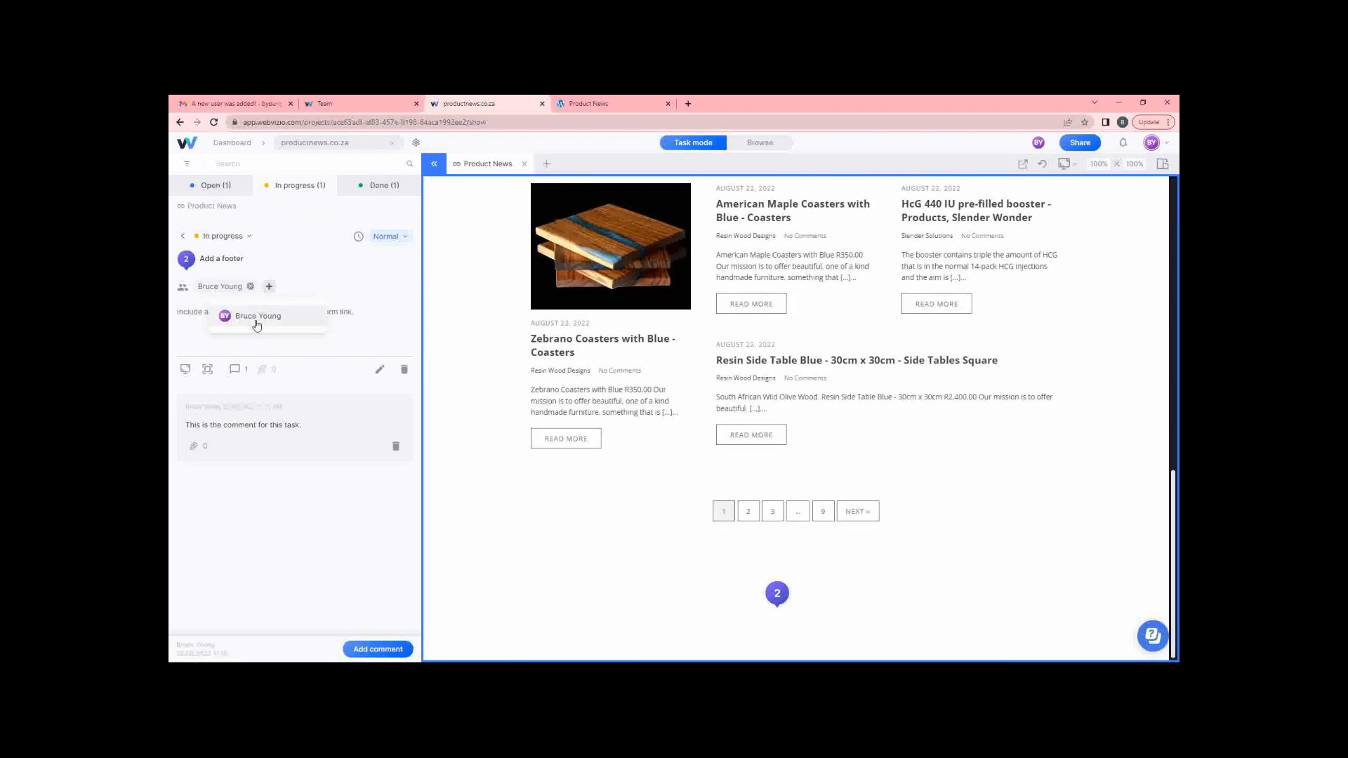
{"action": "left_click", "coordinate": [265, 320]}
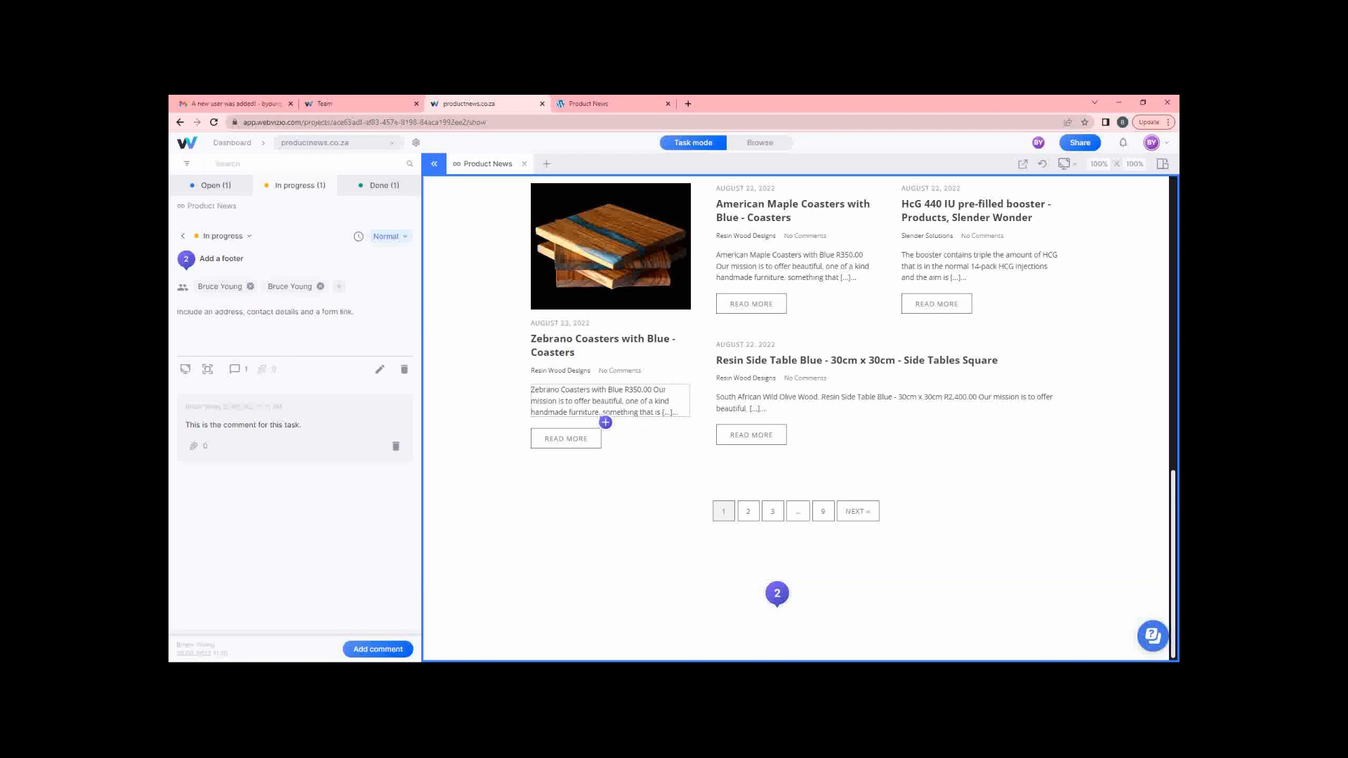
Pin a new task beside the pagination, assign it, then return to team settings.
{"action": "left_click", "coordinate": [904, 510]}
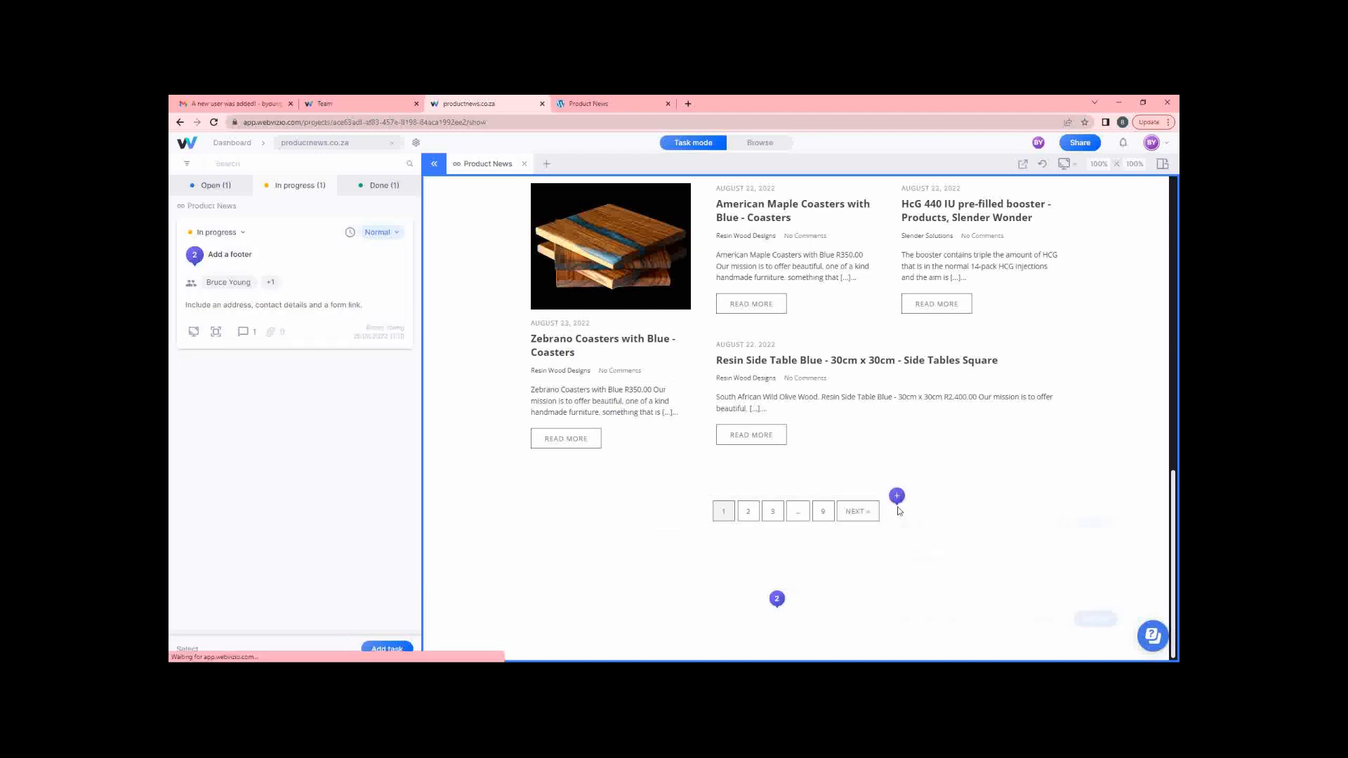
{"action": "left_click", "coordinate": [921, 527]}
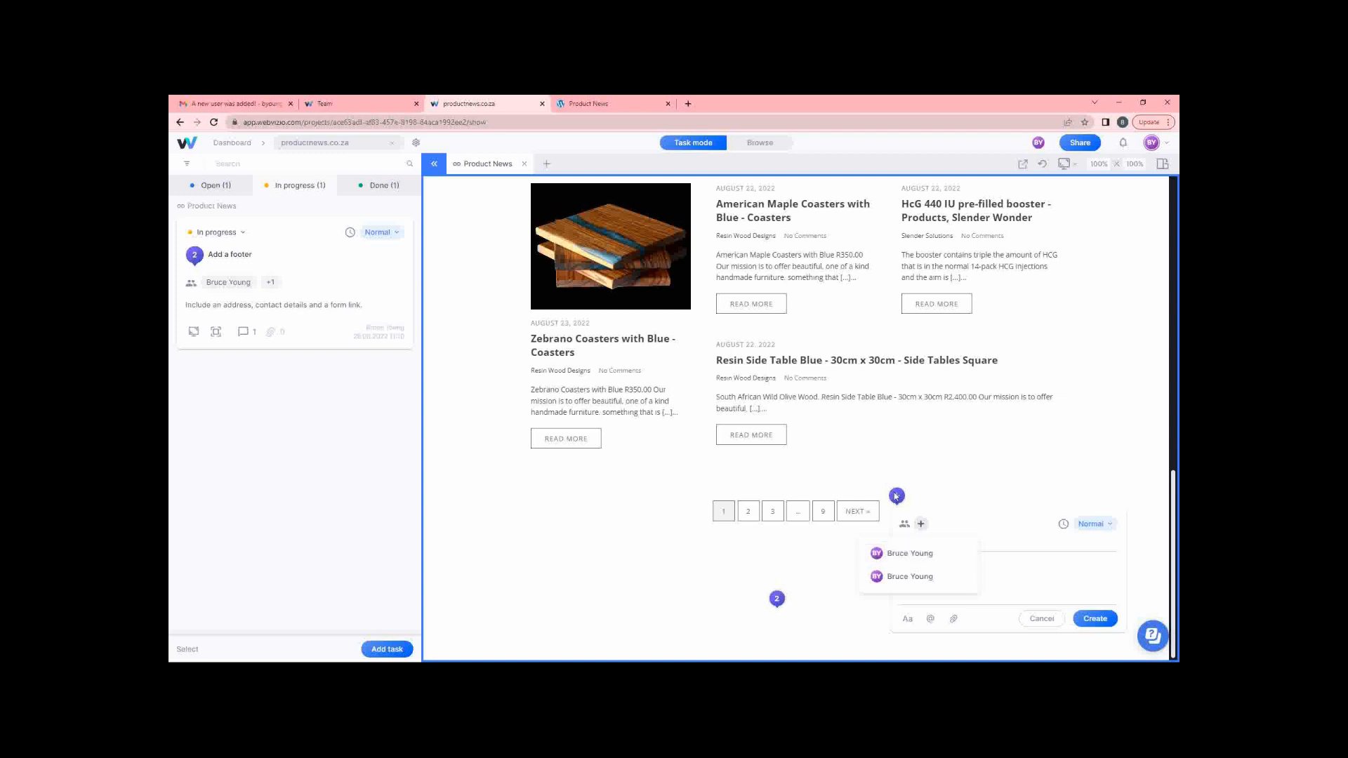
{"action": "left_click", "coordinate": [831, 430]}
{"action": "left_click", "coordinate": [216, 187]}
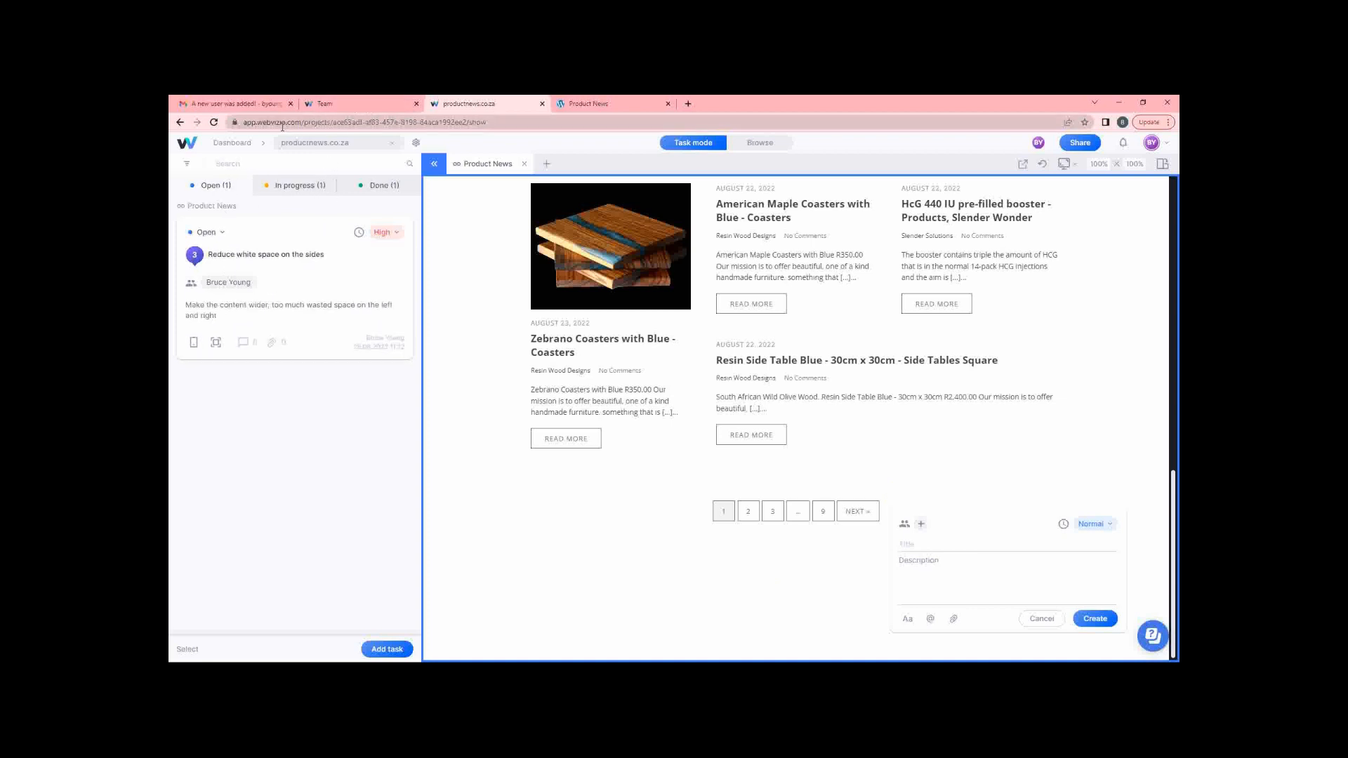
{"action": "left_click", "coordinate": [358, 103]}
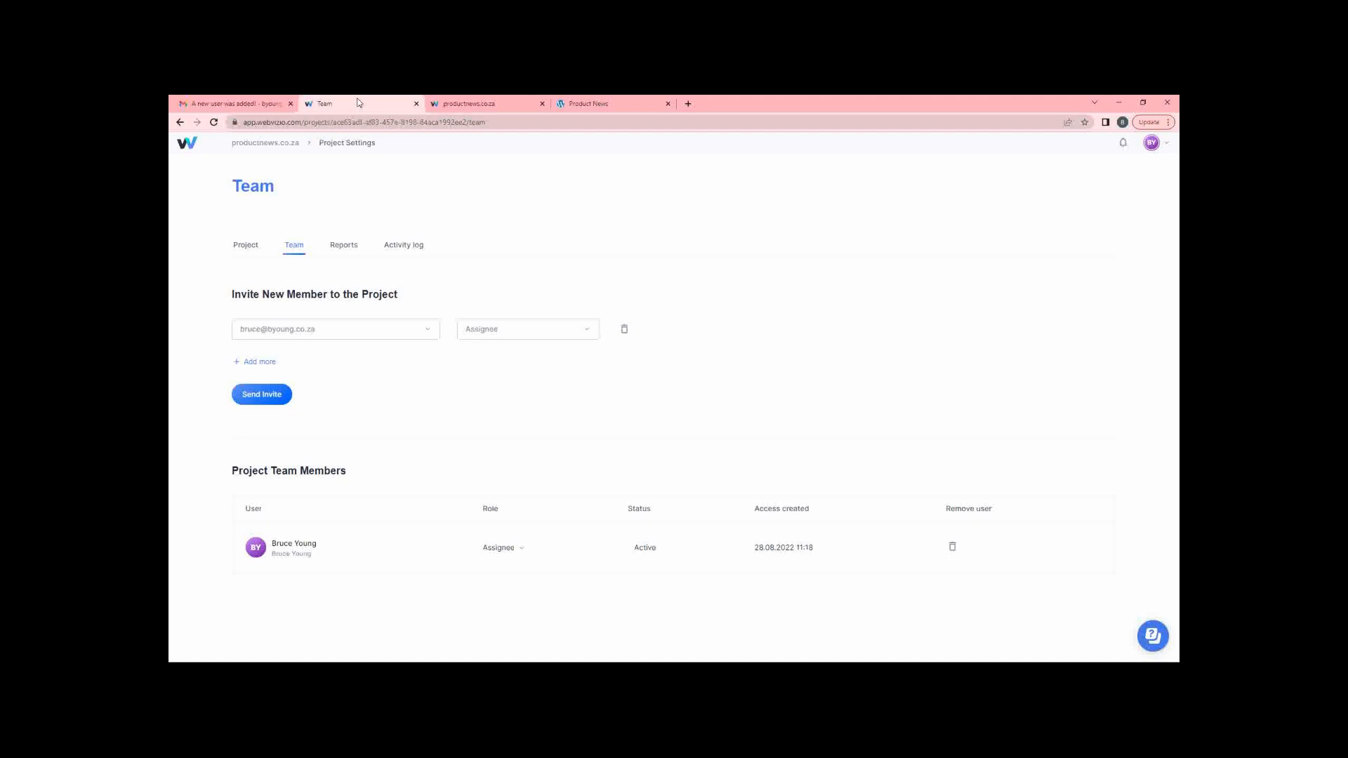
Change the team member's role to Viewer and back to Assignee, then open Project settings.
{"action": "left_click", "coordinate": [521, 552]}
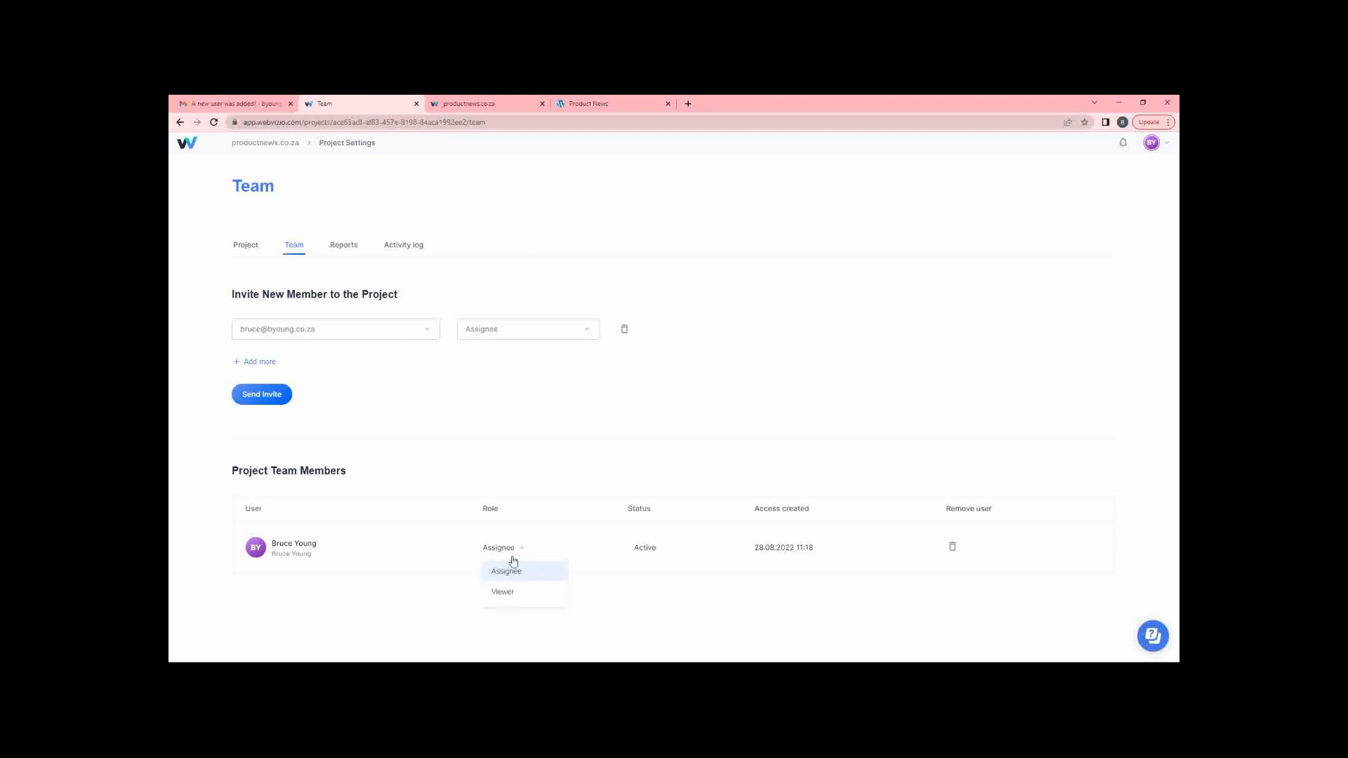
{"action": "left_click", "coordinate": [502, 593]}
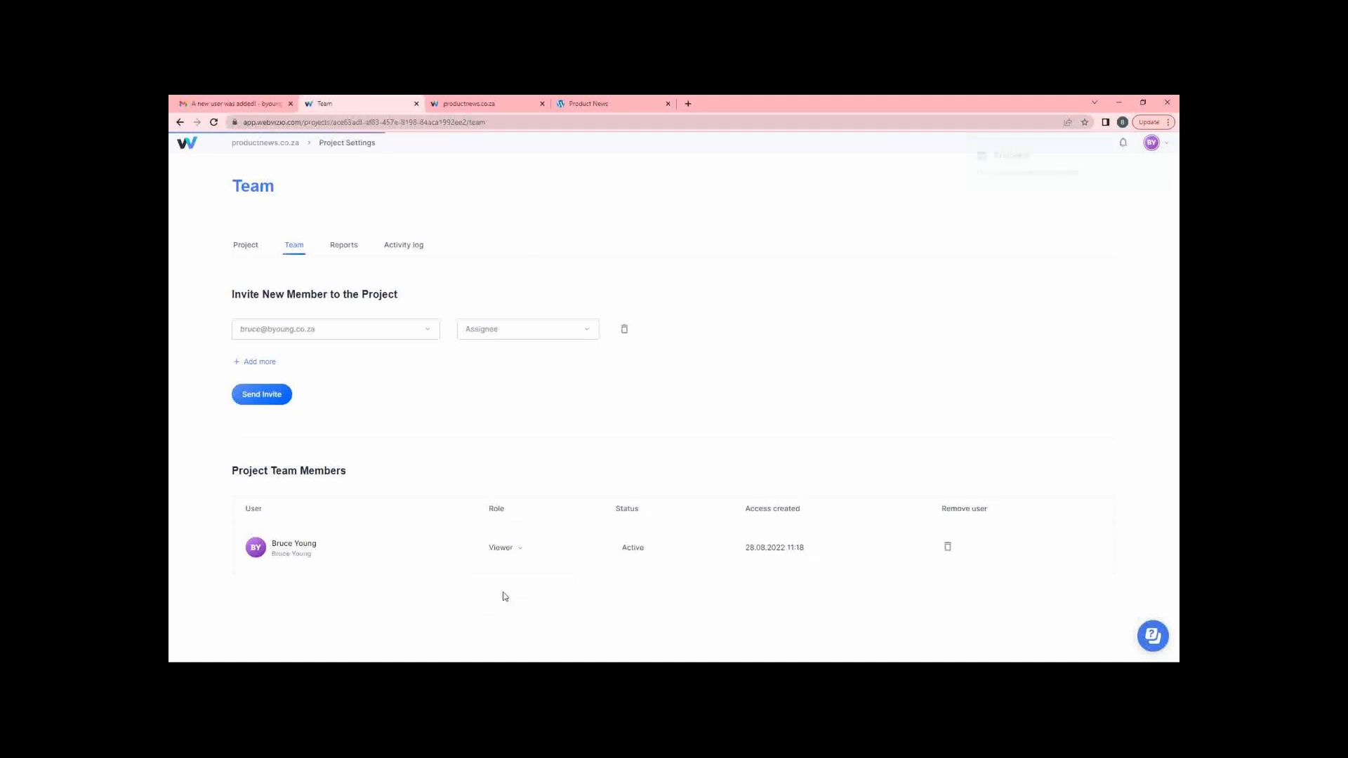
{"action": "left_click", "coordinate": [518, 553]}
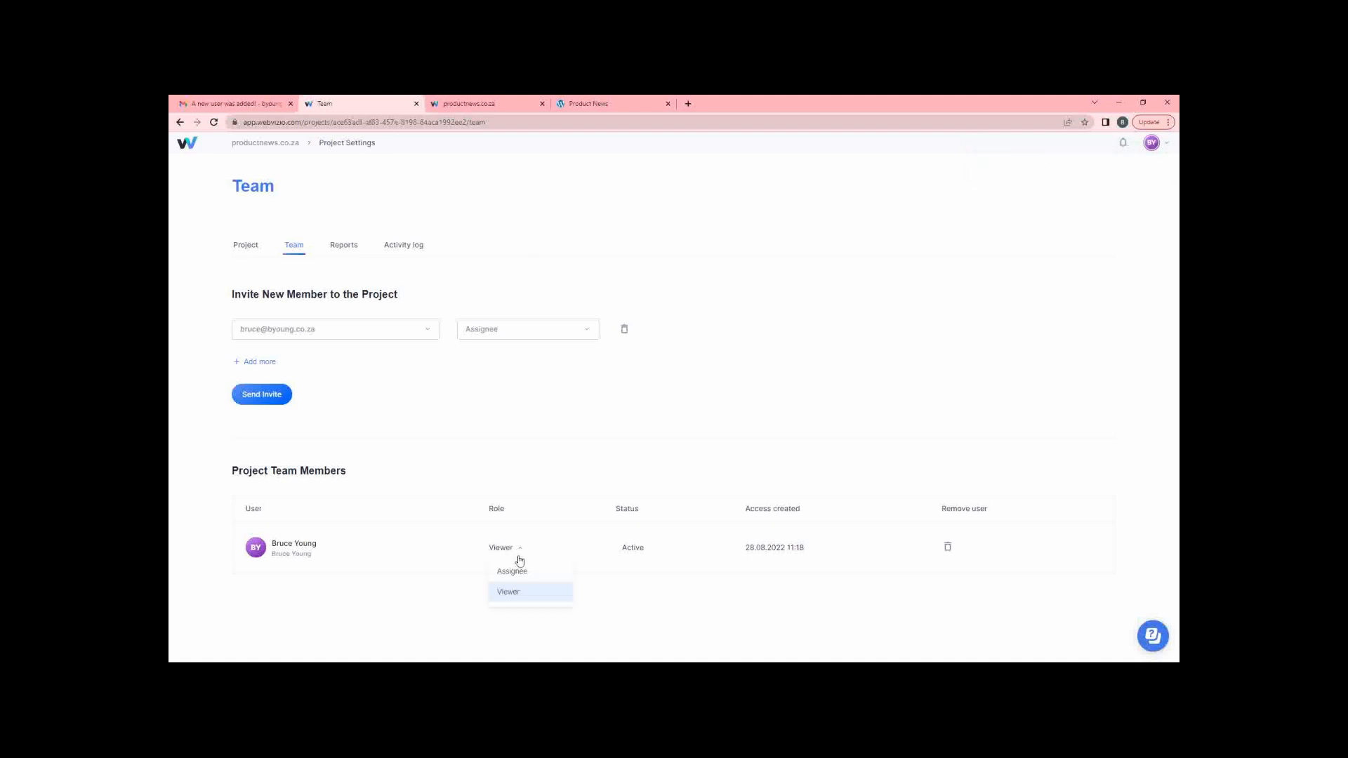
{"action": "left_click", "coordinate": [520, 572]}
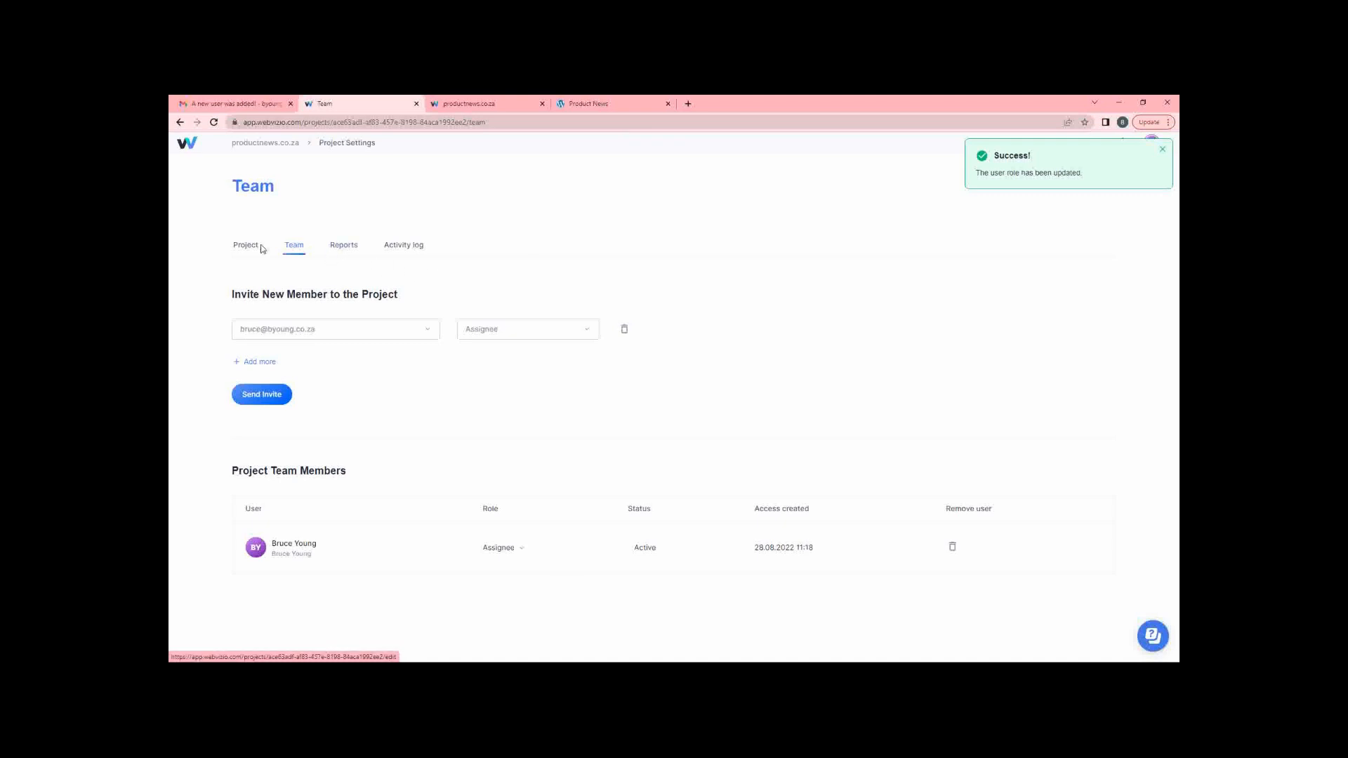
{"action": "left_click", "coordinate": [240, 249]}
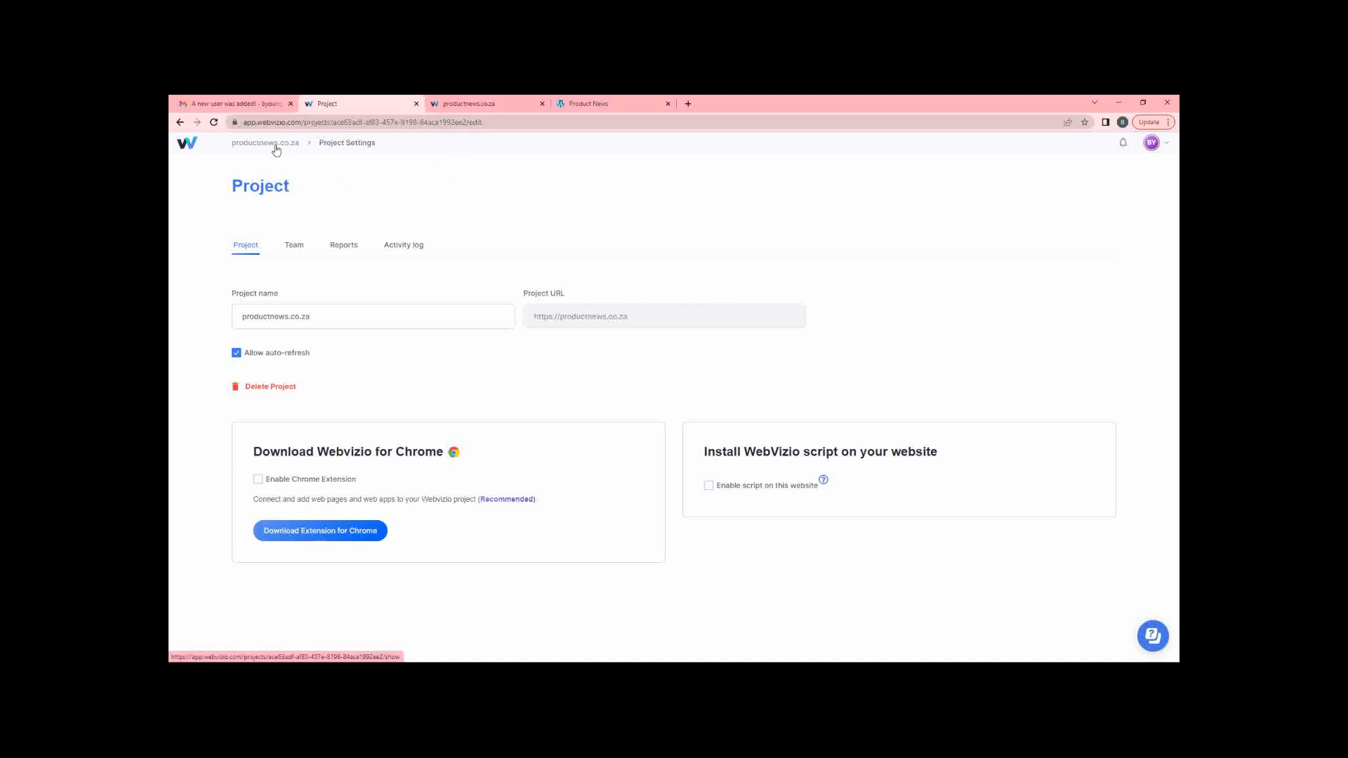
From All Projects, copy the productnews.co.za share link and open a new Chrome tab.
{"action": "left_click", "coordinate": [186, 142]}
{"action": "mouse_move", "coordinate": [313, 343]}
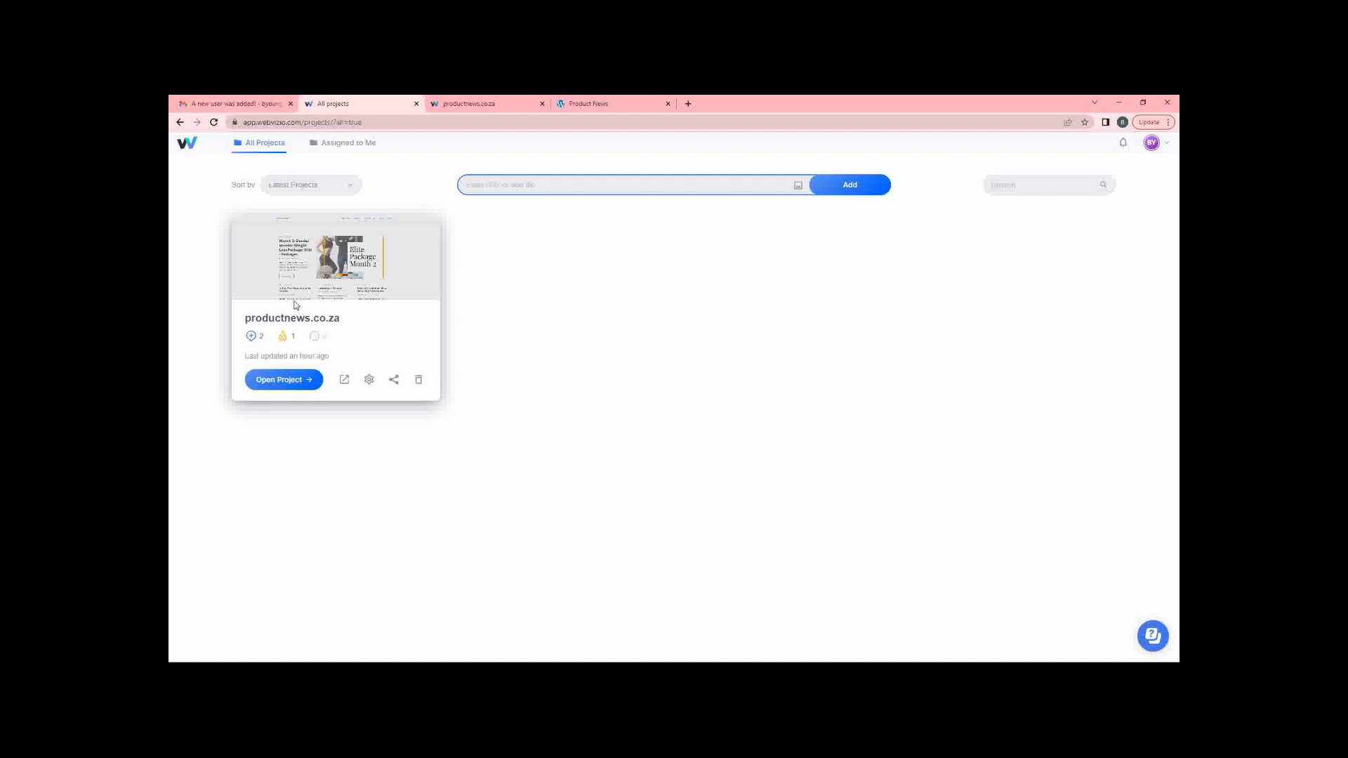
{"action": "left_click", "coordinate": [395, 381]}
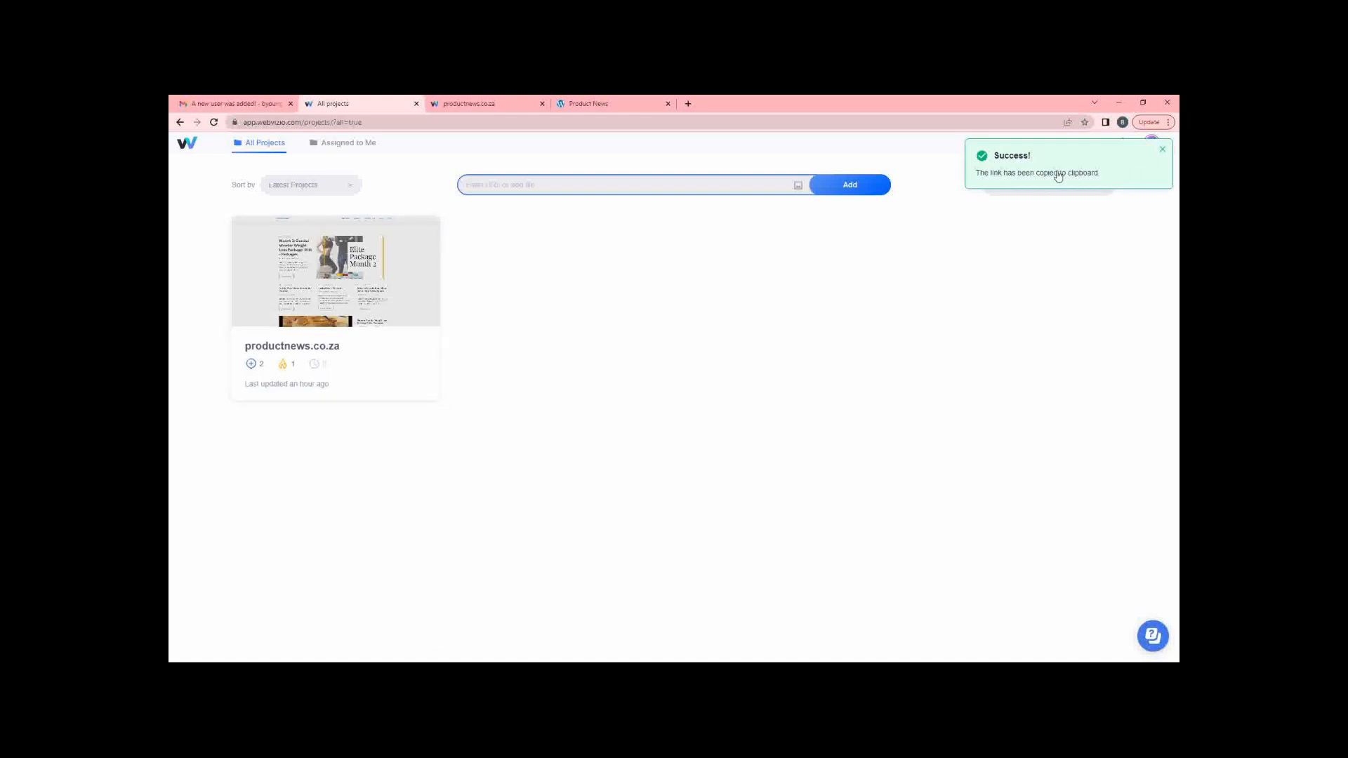
{"action": "left_click", "coordinate": [688, 103]}
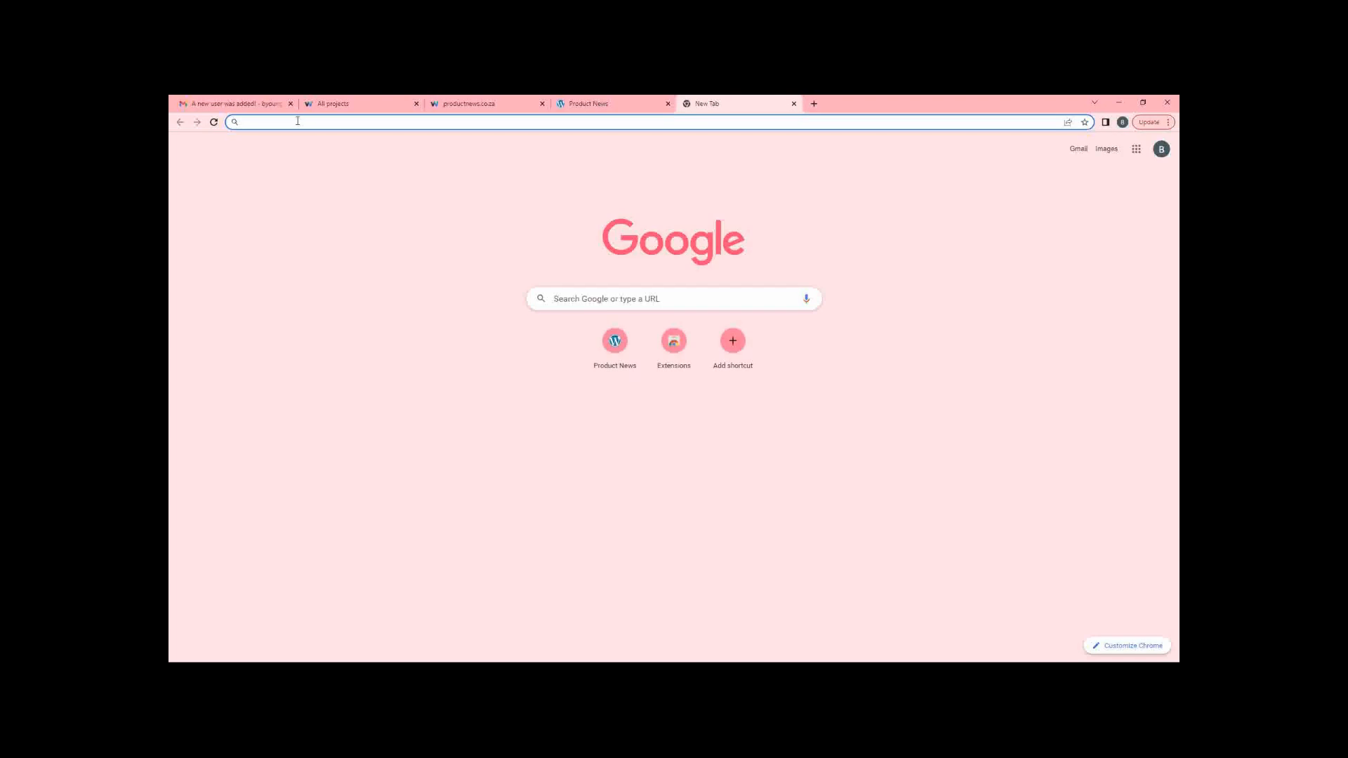
Paste the productnews.co.za open-guest share link into the address bar and load it.
{"action": "key", "text": "ctrl+v"}
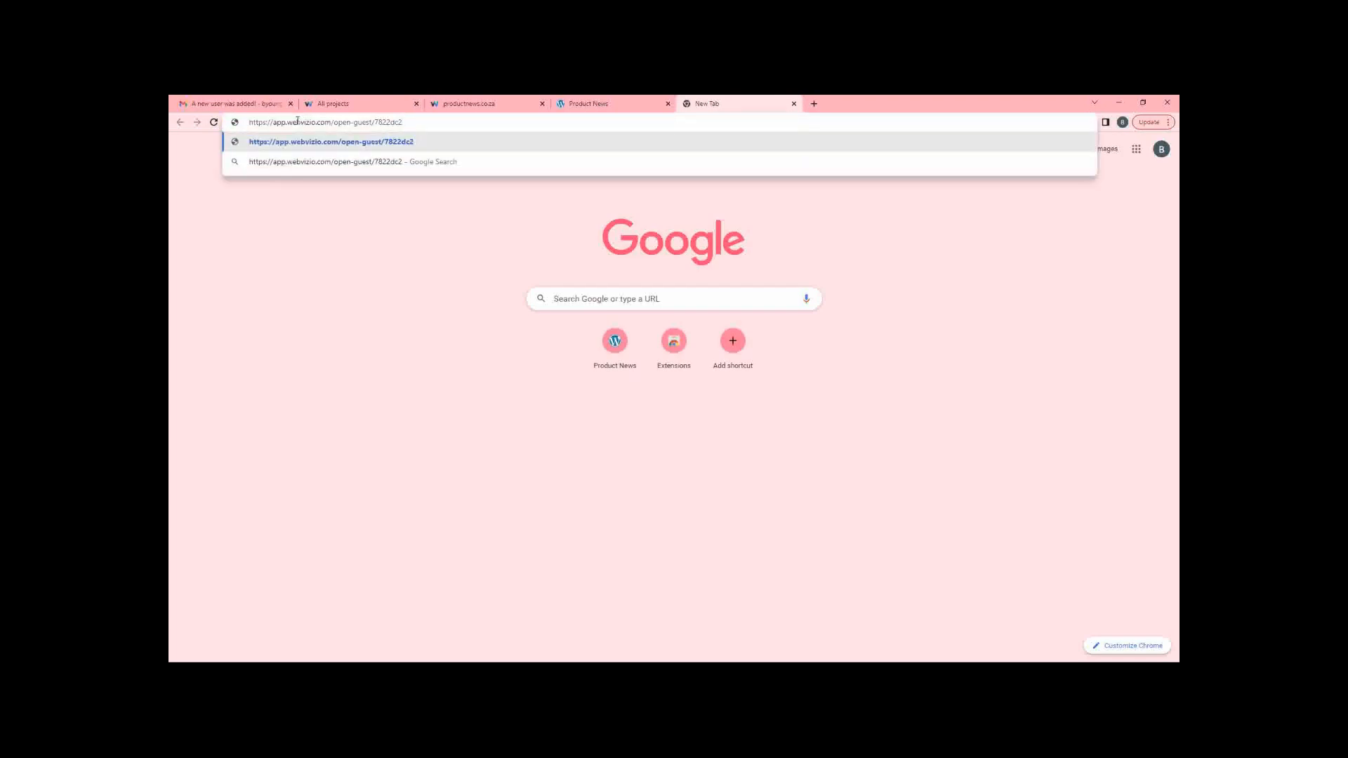
{"action": "left_click_drag", "start_coordinate": [335, 124], "coordinate": [372, 123]}
{"action": "left_click", "coordinate": [423, 123]}
{"action": "key", "text": "Return"}
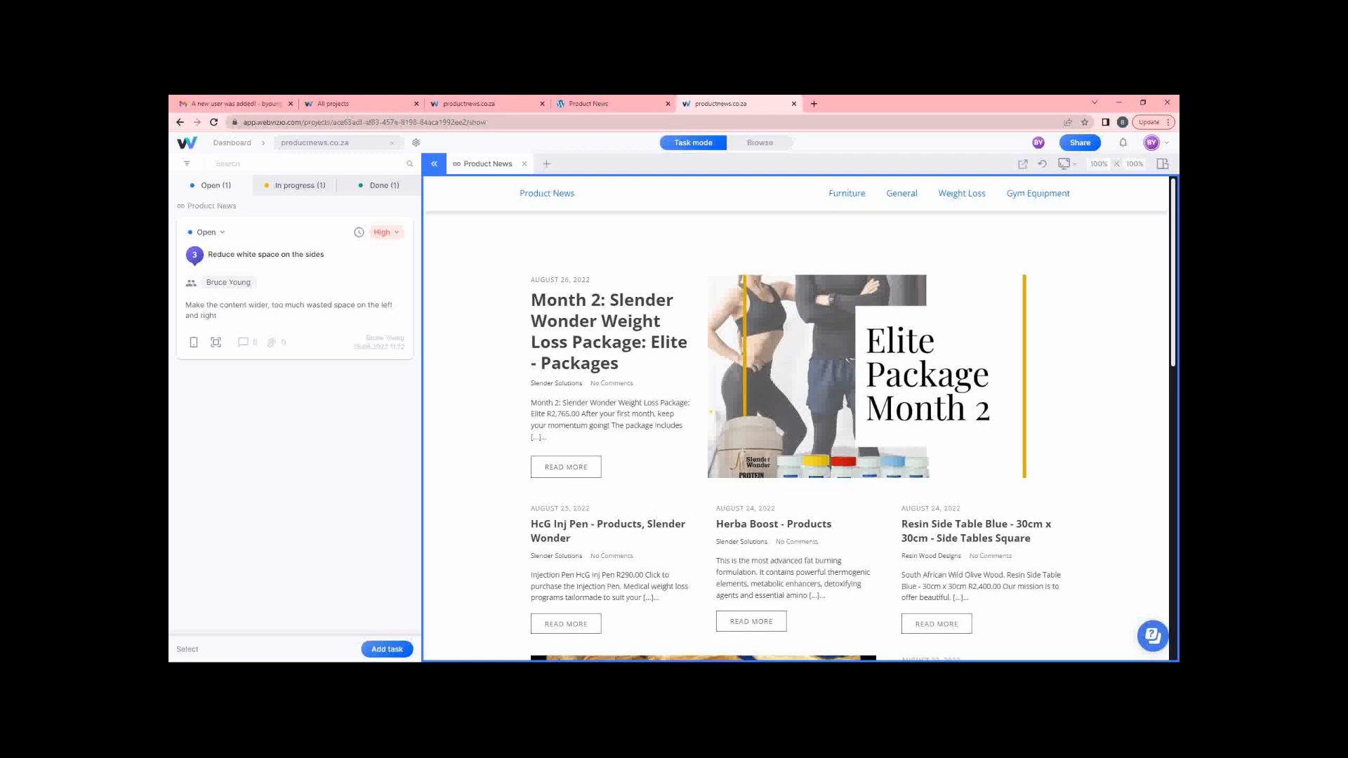
Launch Brave from the Start menu, load the pasted guest share link, and maximize the window.
{"action": "key", "text": "super"}
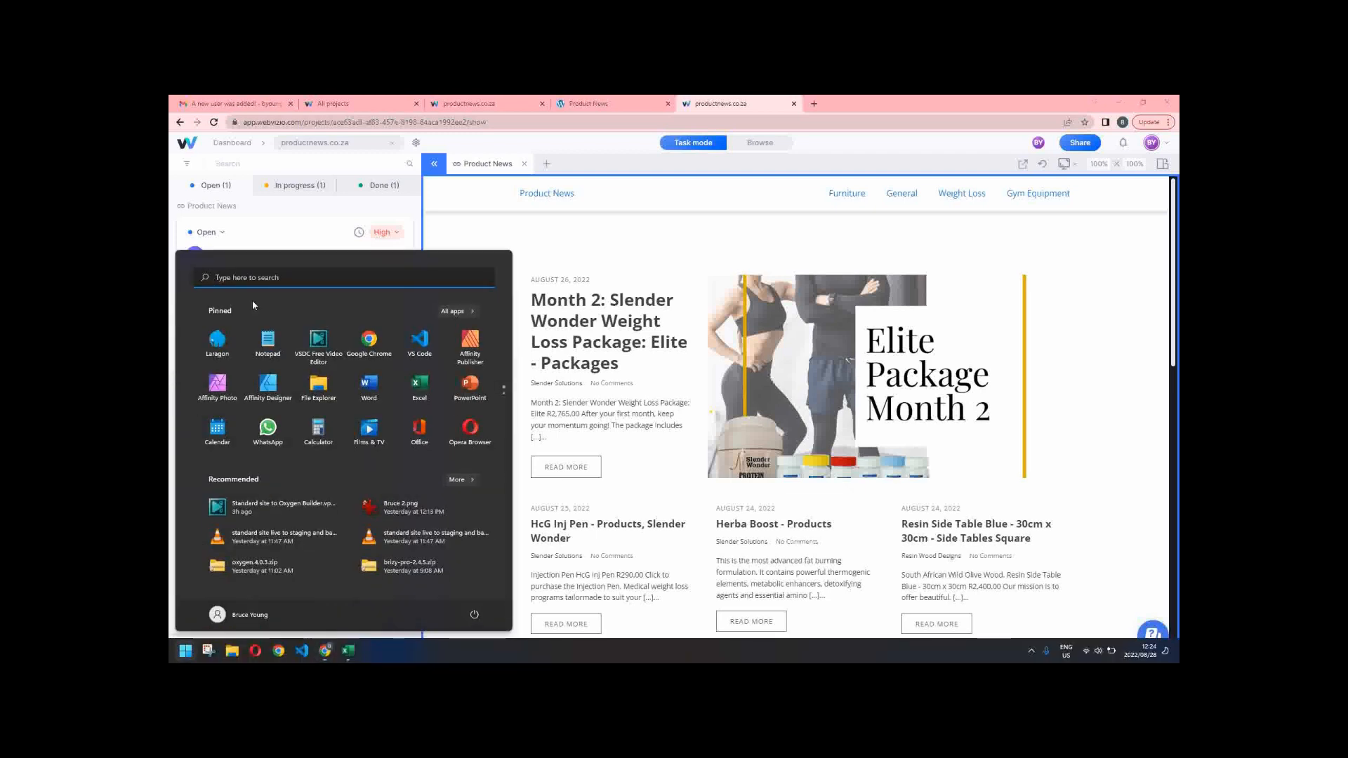
{"action": "scroll", "coordinate": [343, 405], "scroll_direction": "down", "scroll_amount": 1}
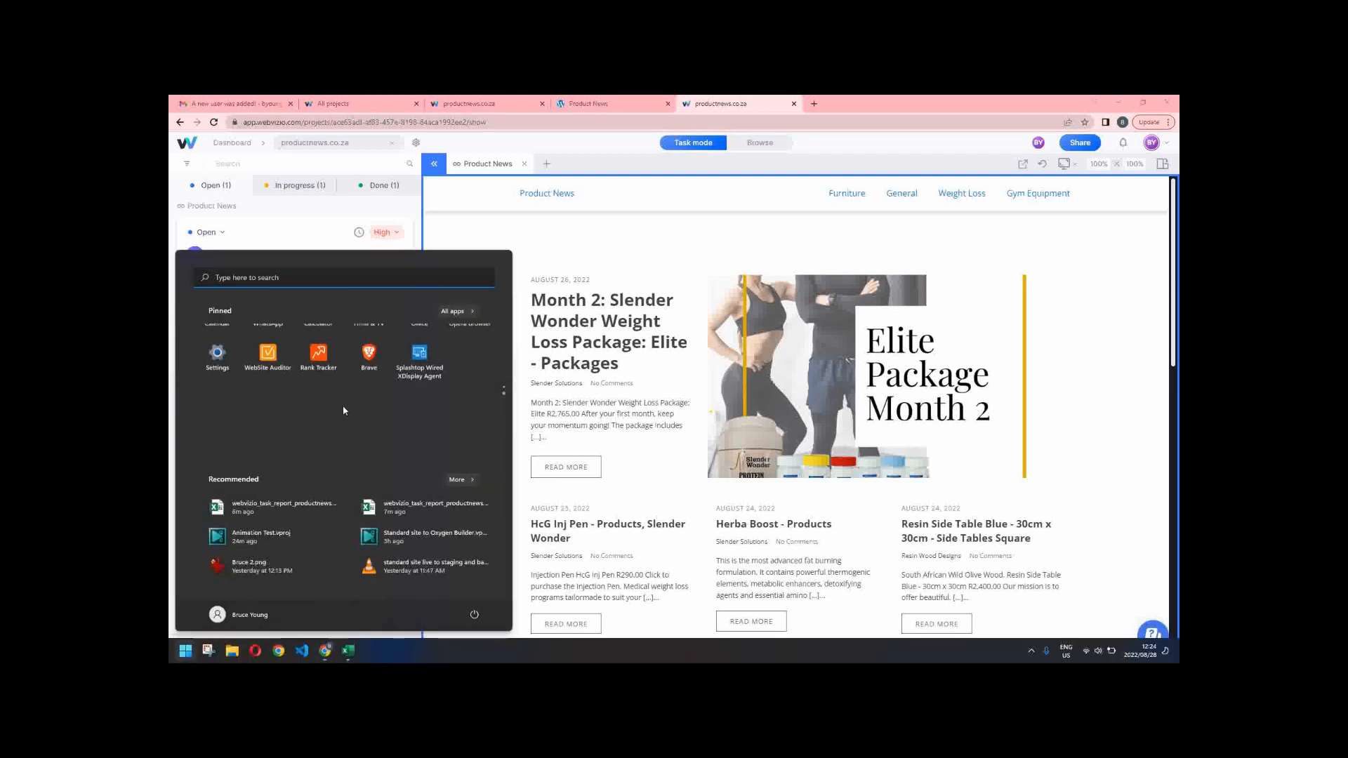
{"action": "left_click", "coordinate": [368, 342]}
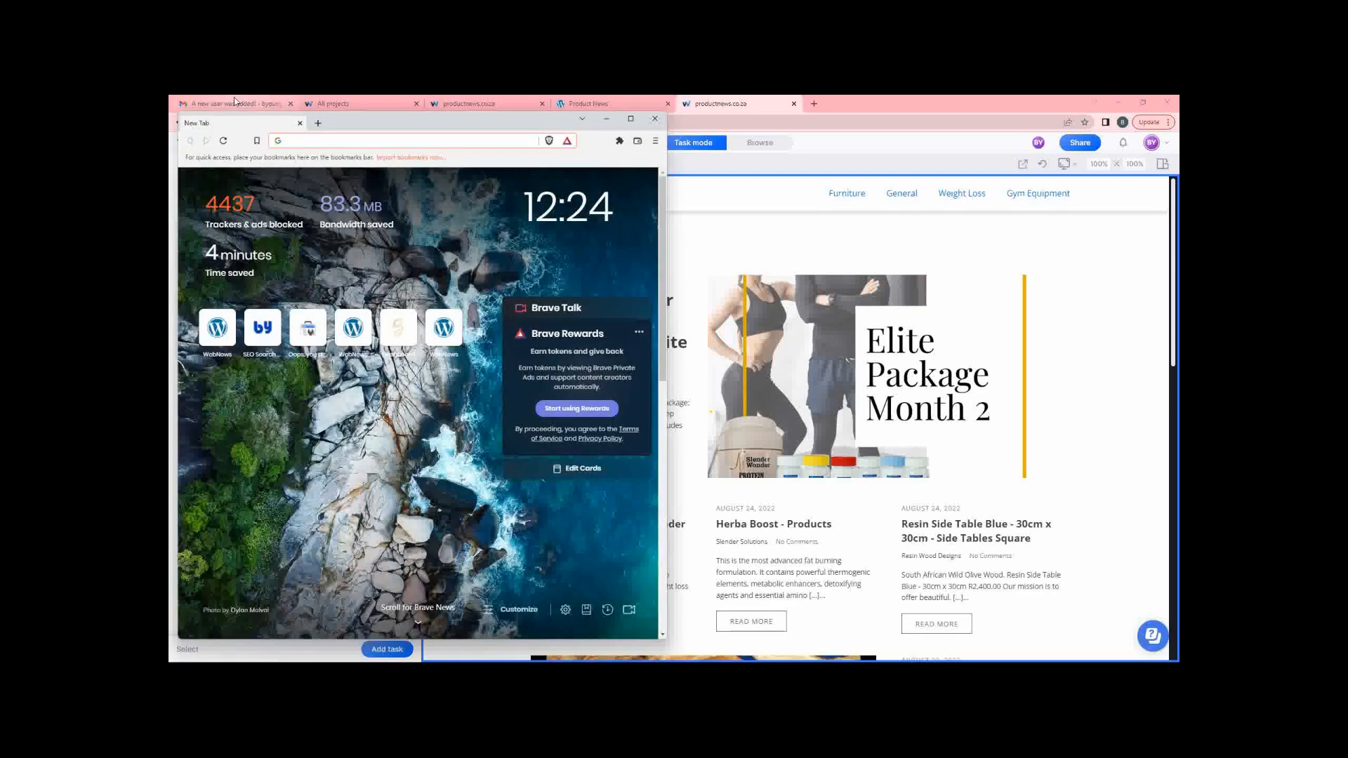
{"action": "key", "text": "ctrl+v"}
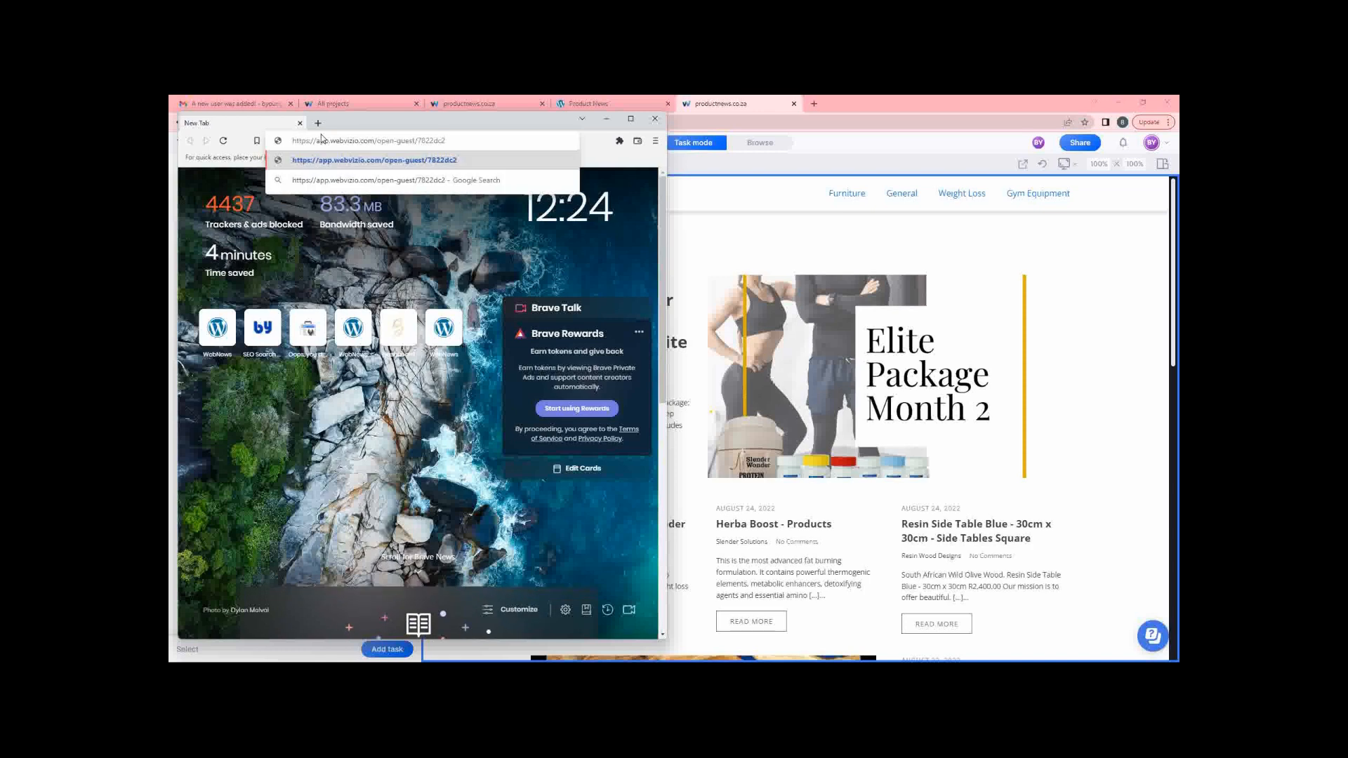
{"action": "key", "text": "Return"}
{"action": "left_click", "coordinate": [632, 122]}
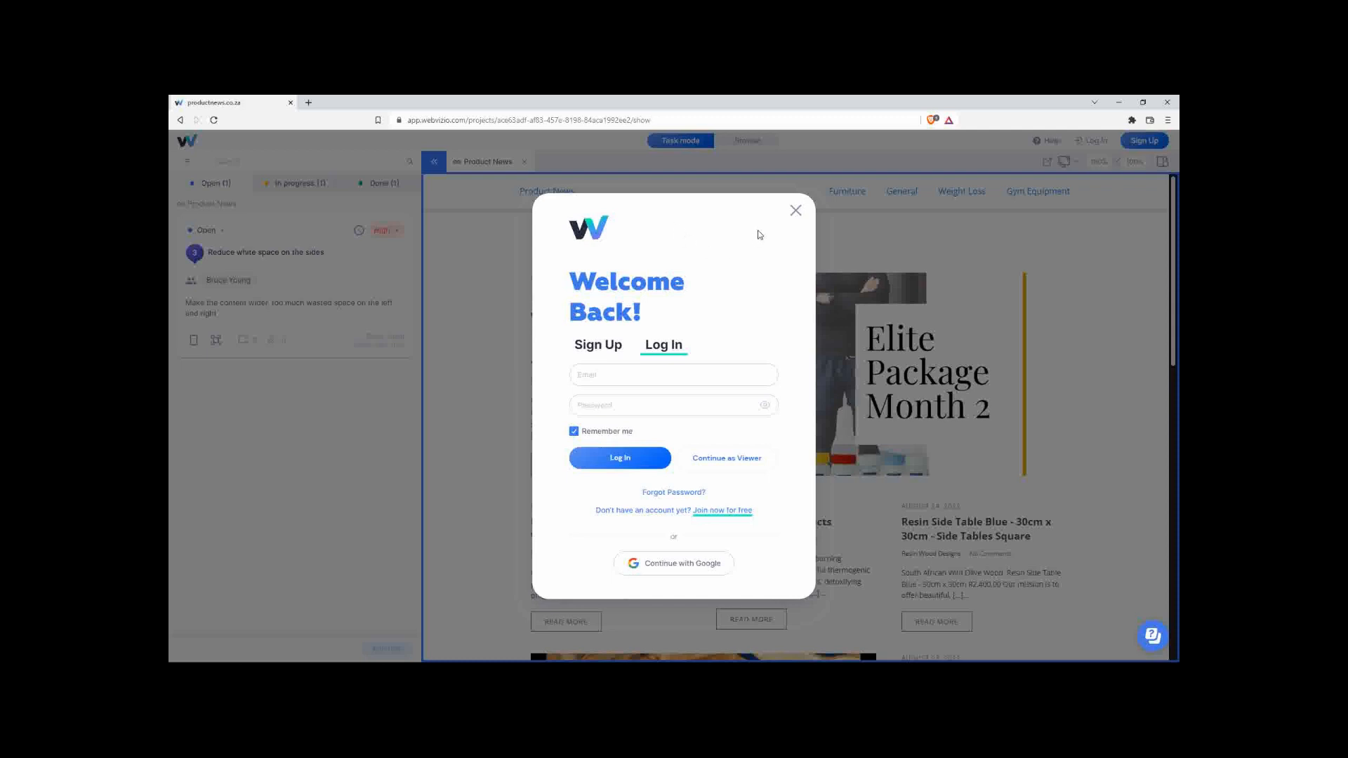
Dismiss the login prompt and open the in-progress 'Add a footer' task details.
{"action": "left_click", "coordinate": [795, 213]}
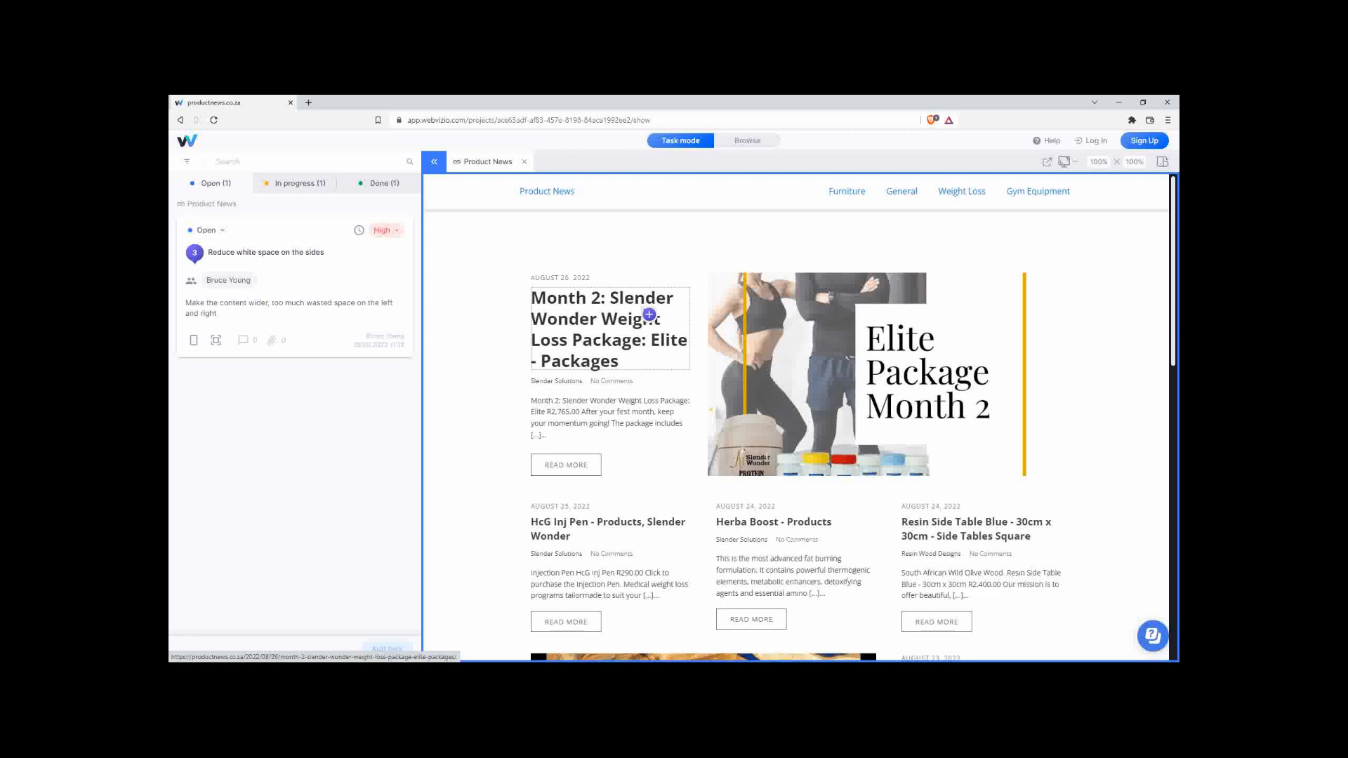
{"action": "scroll", "coordinate": [711, 332], "scroll_direction": "down", "scroll_amount": 3}
{"action": "scroll", "coordinate": [711, 332], "scroll_direction": "down", "scroll_amount": 10}
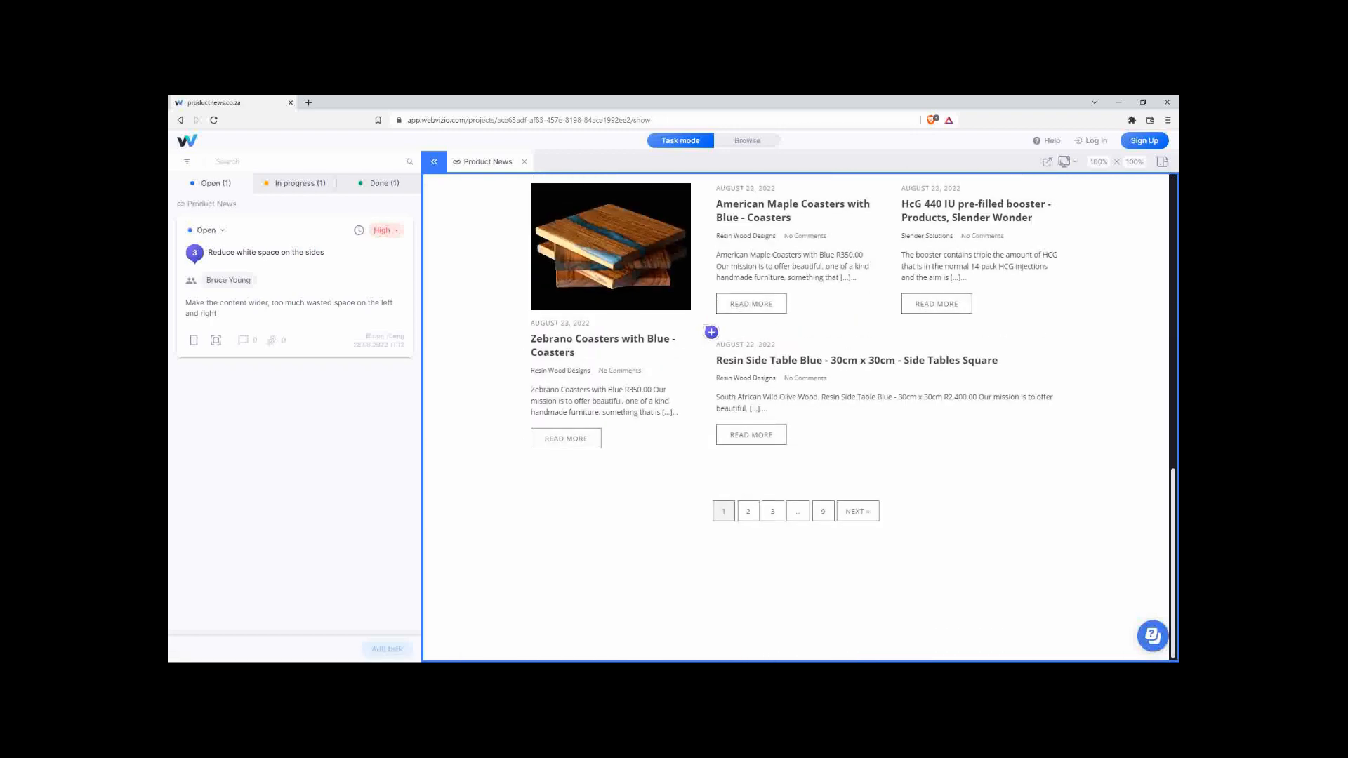
{"action": "scroll", "coordinate": [711, 332], "scroll_direction": "up", "scroll_amount": 13}
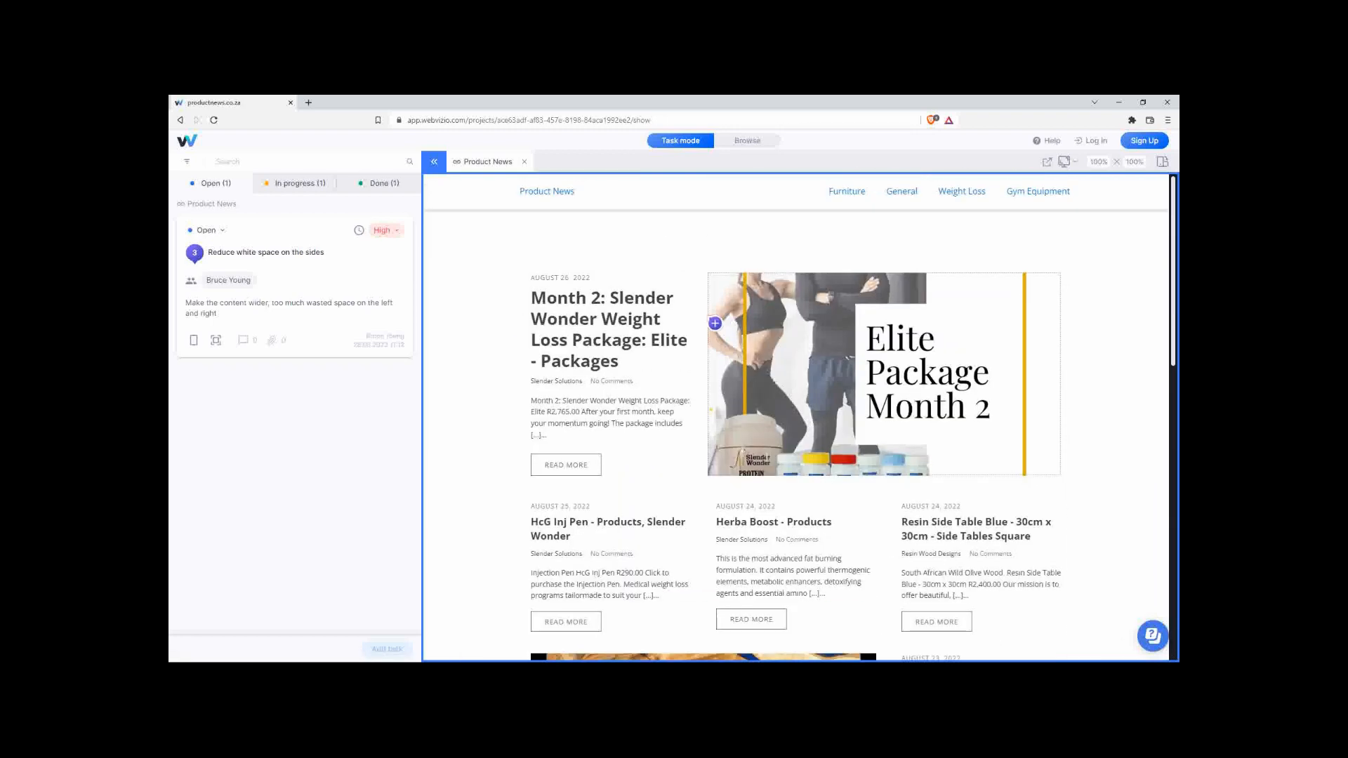
{"action": "left_click", "coordinate": [294, 185]}
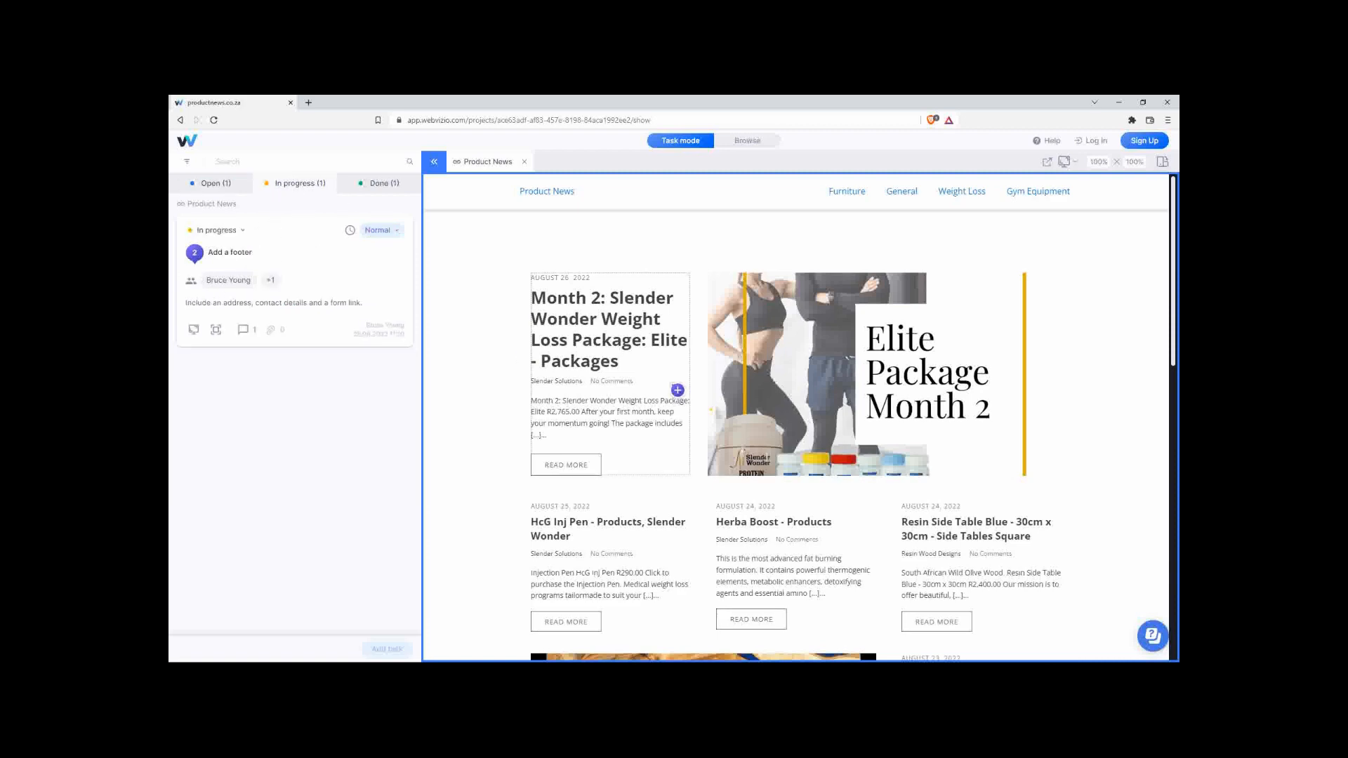
{"action": "scroll", "coordinate": [772, 600], "scroll_direction": "down", "scroll_amount": 10}
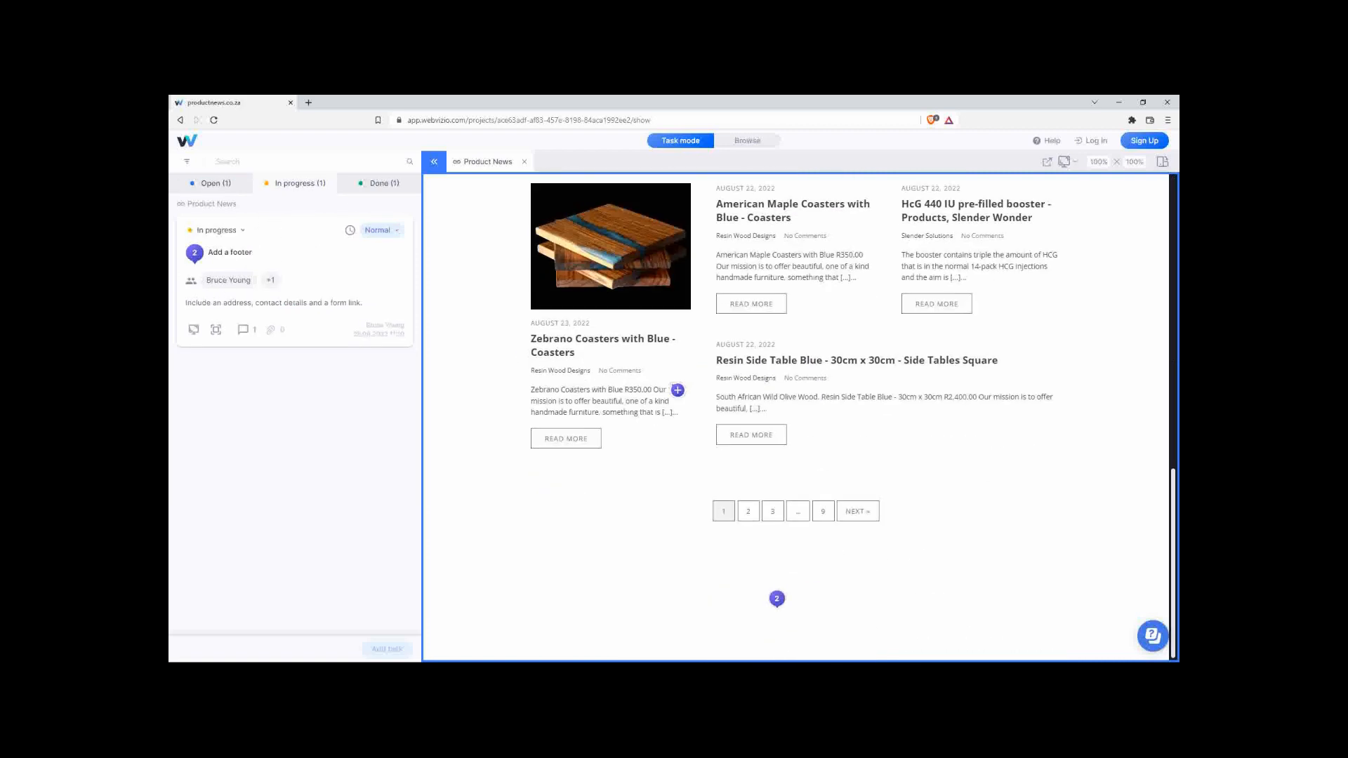
{"action": "left_click", "coordinate": [285, 246]}
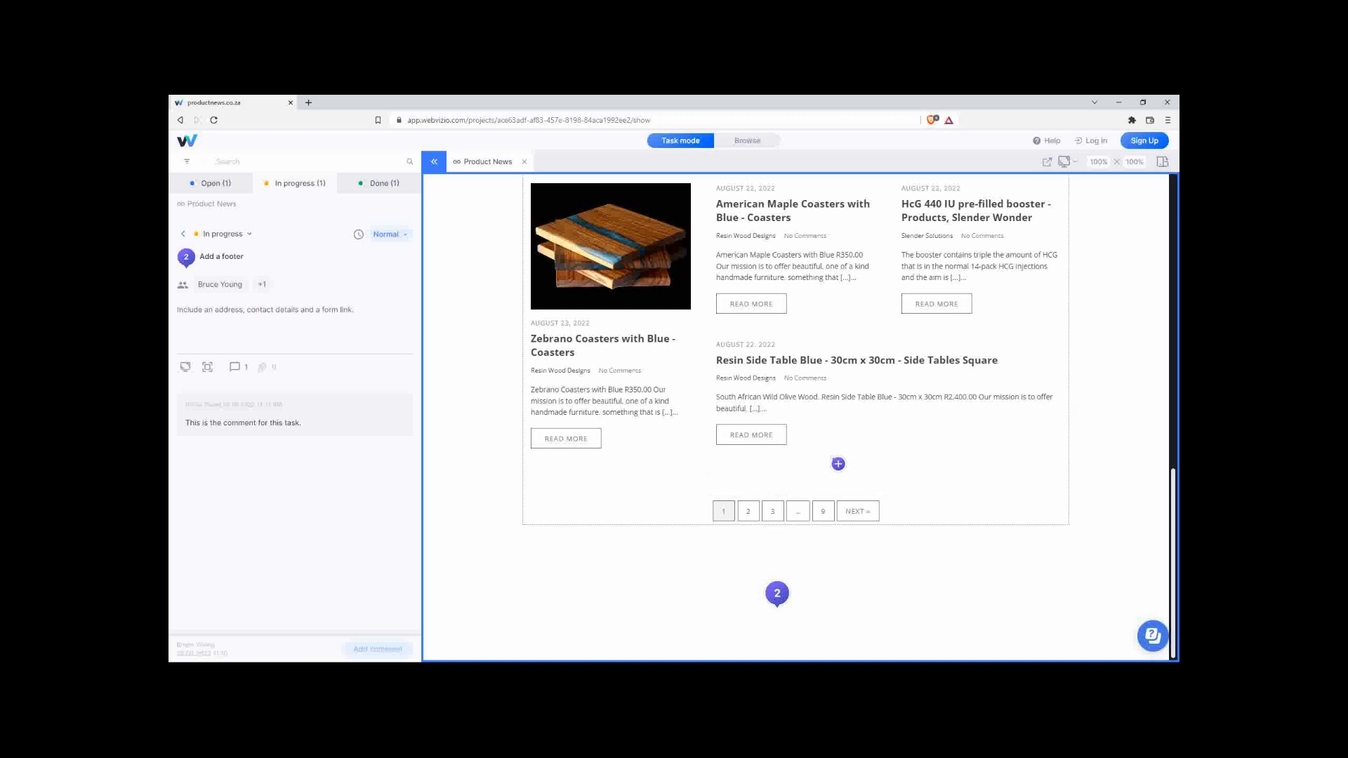
Collapse the task panel, scroll the site to the top, and restore down the Brave window.
{"action": "left_click", "coordinate": [438, 167]}
{"action": "scroll", "coordinate": [731, 429], "scroll_direction": "up", "scroll_amount": 10}
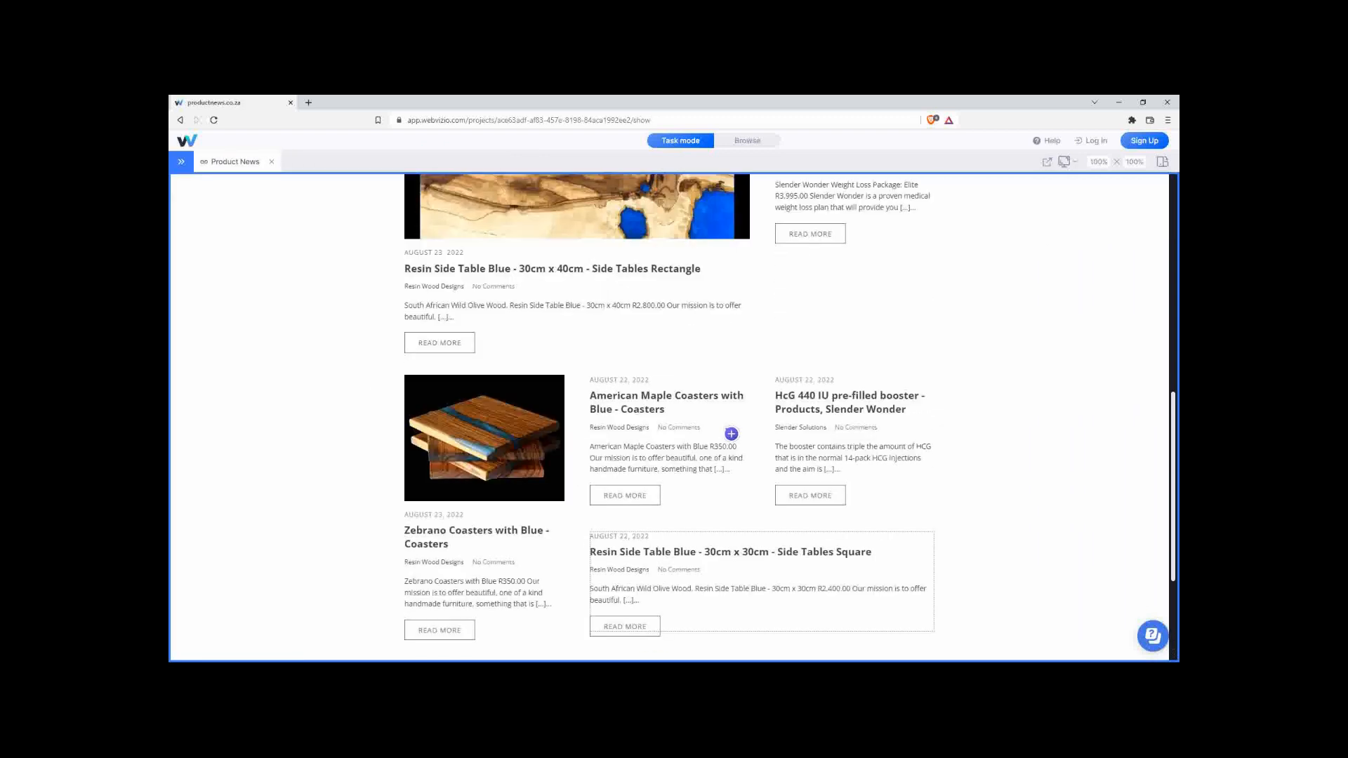
{"action": "scroll", "coordinate": [731, 434], "scroll_direction": "up", "scroll_amount": 1}
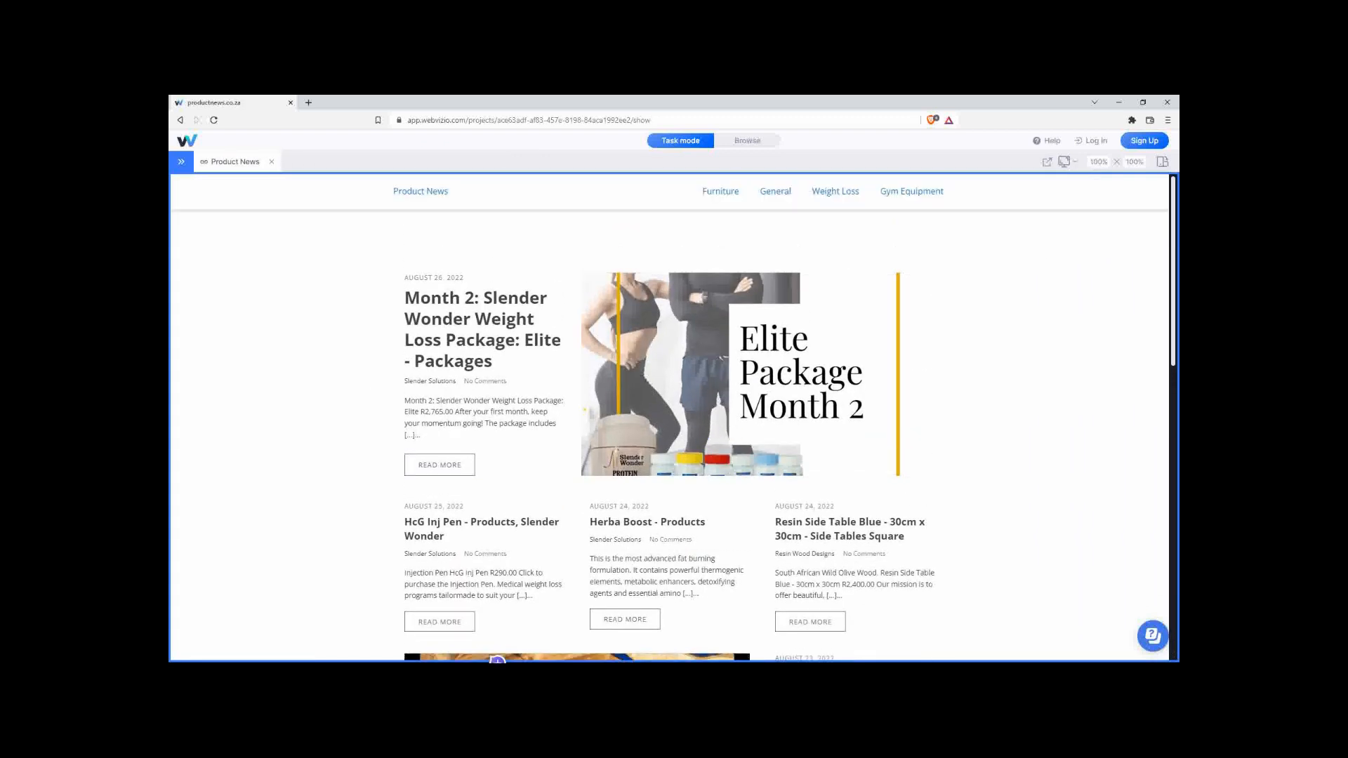
{"action": "left_click", "coordinate": [1142, 102]}
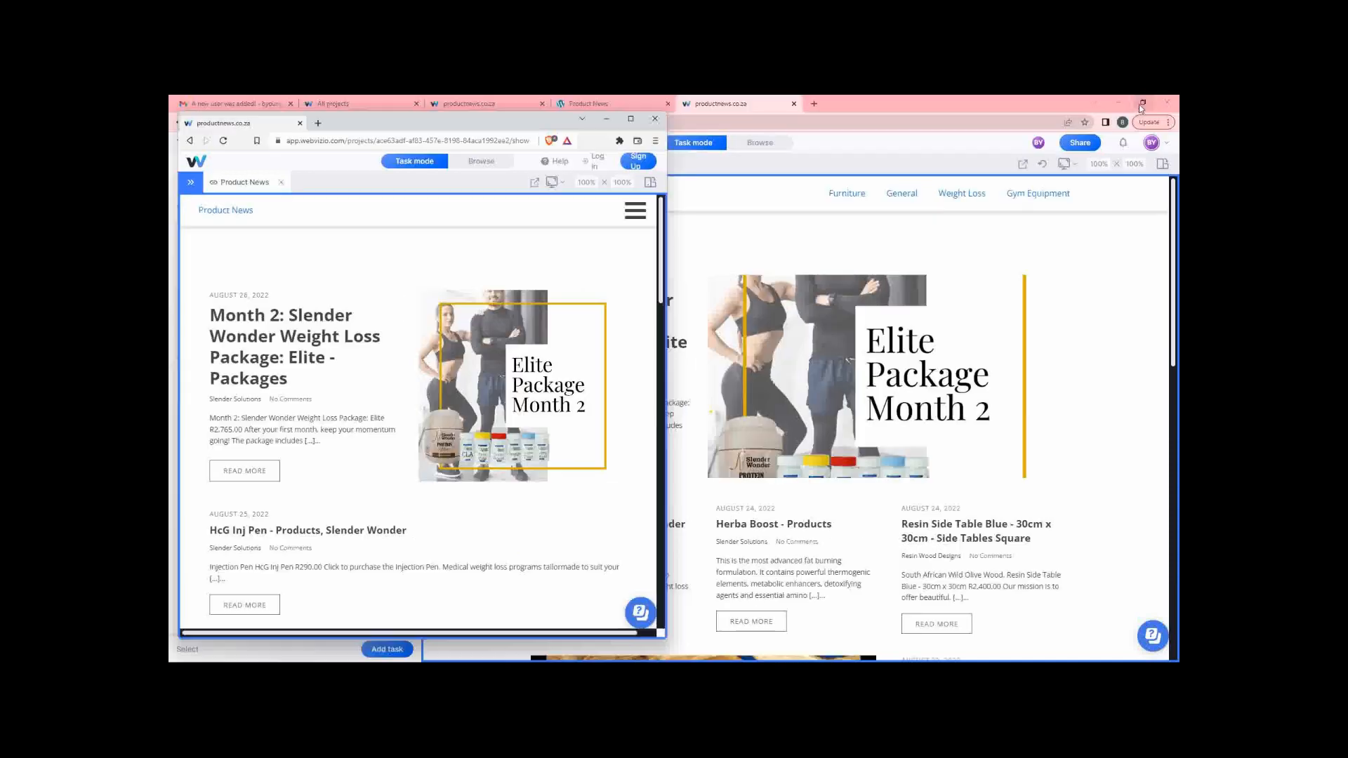
Bring the Chrome window forward, switch to Browse mode, and open the Gym Equipment page.
{"action": "left_click", "coordinate": [892, 104]}
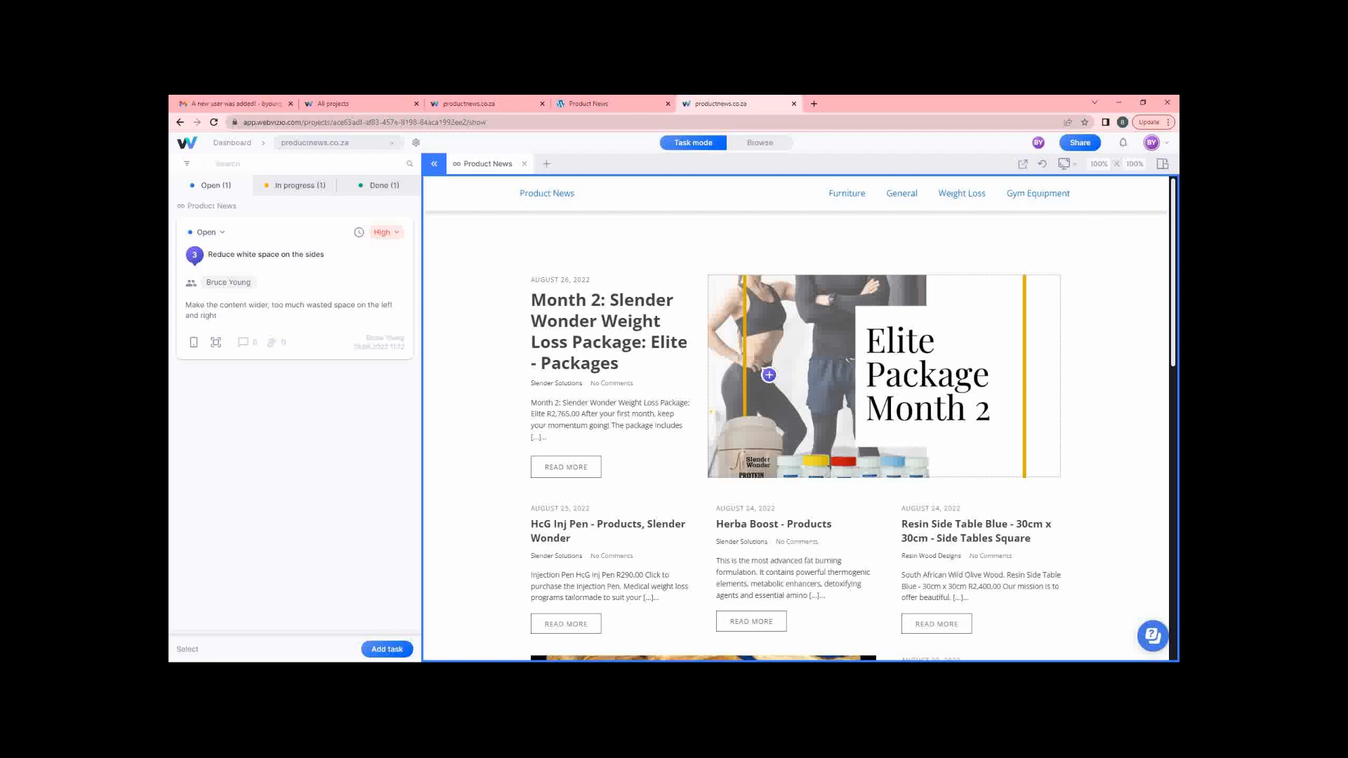
{"action": "left_click", "coordinate": [770, 146]}
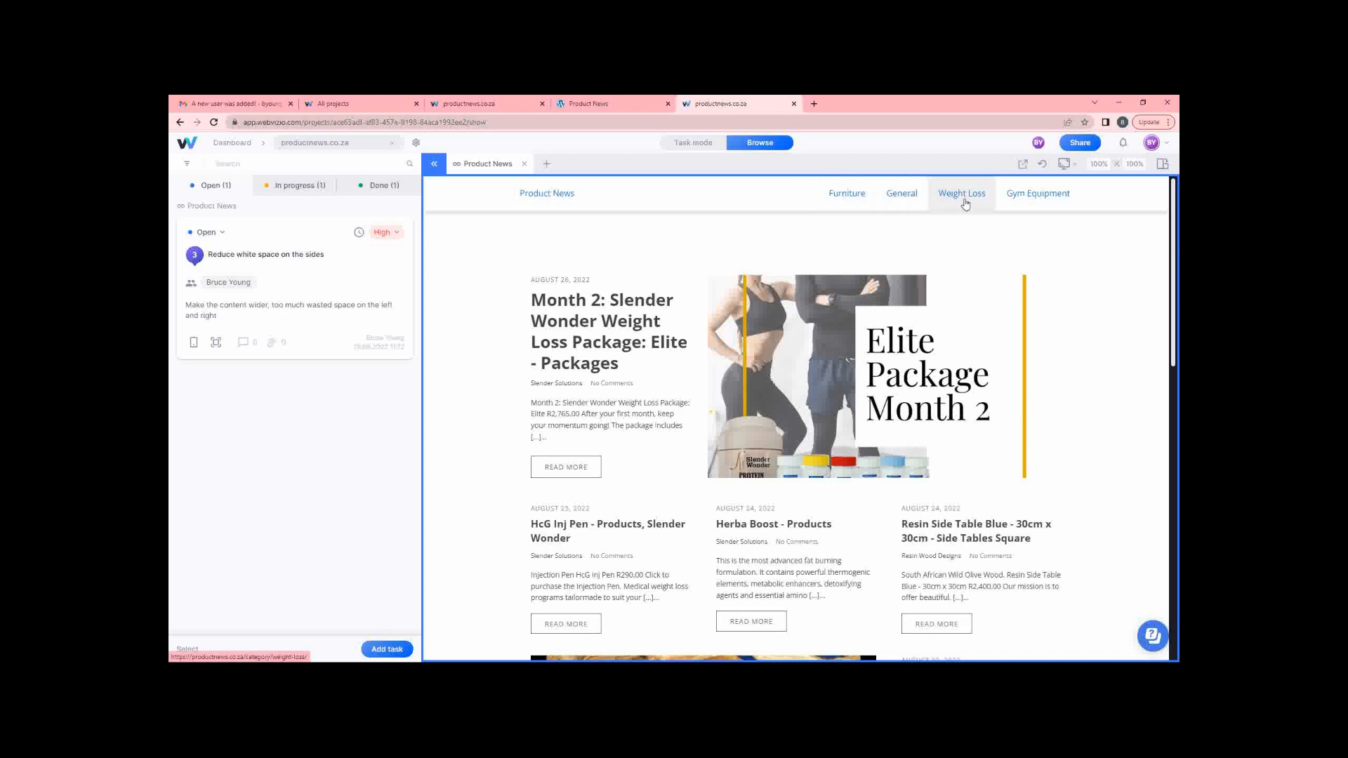
{"action": "left_click", "coordinate": [1025, 197]}
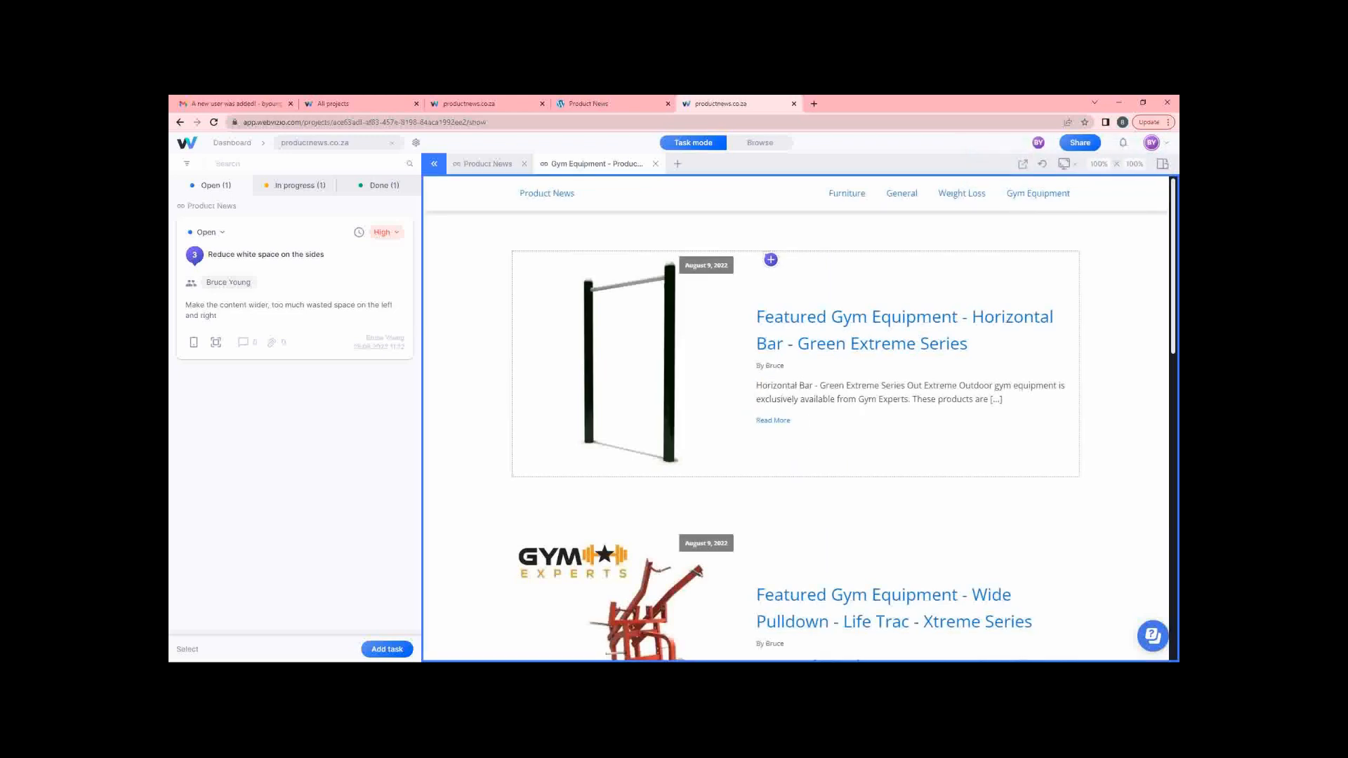
{"action": "left_click", "coordinate": [780, 237]}
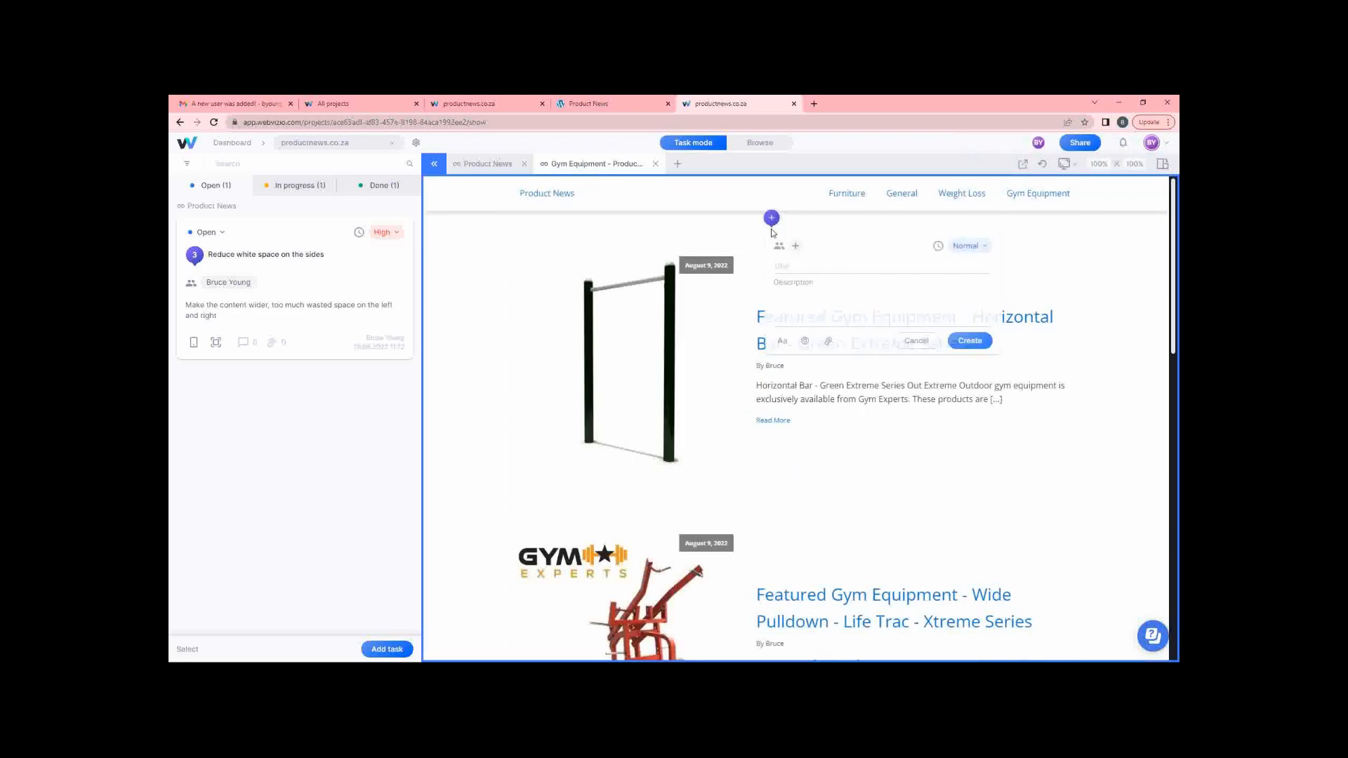
{"action": "left_click", "coordinate": [789, 269]}
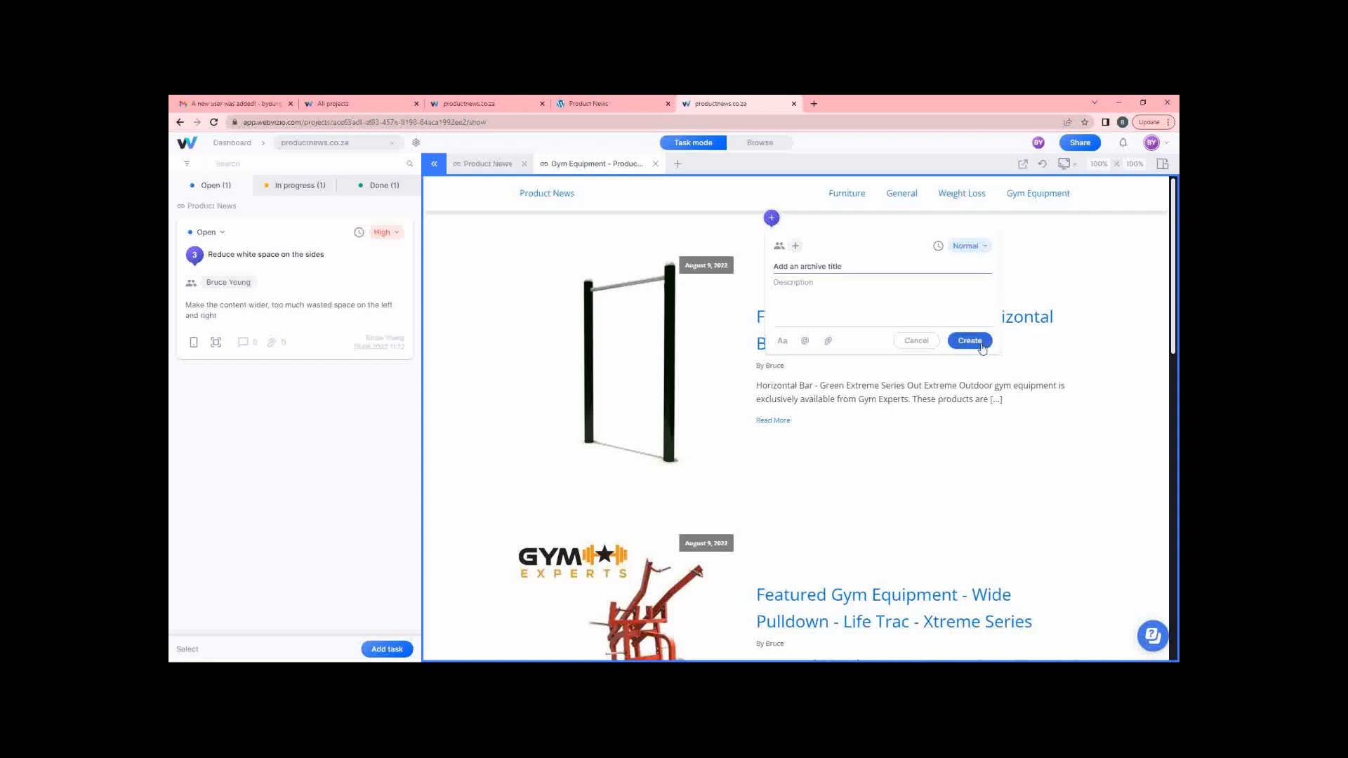
{"action": "left_click", "coordinate": [795, 246]}
{"action": "left_click", "coordinate": [790, 278]}
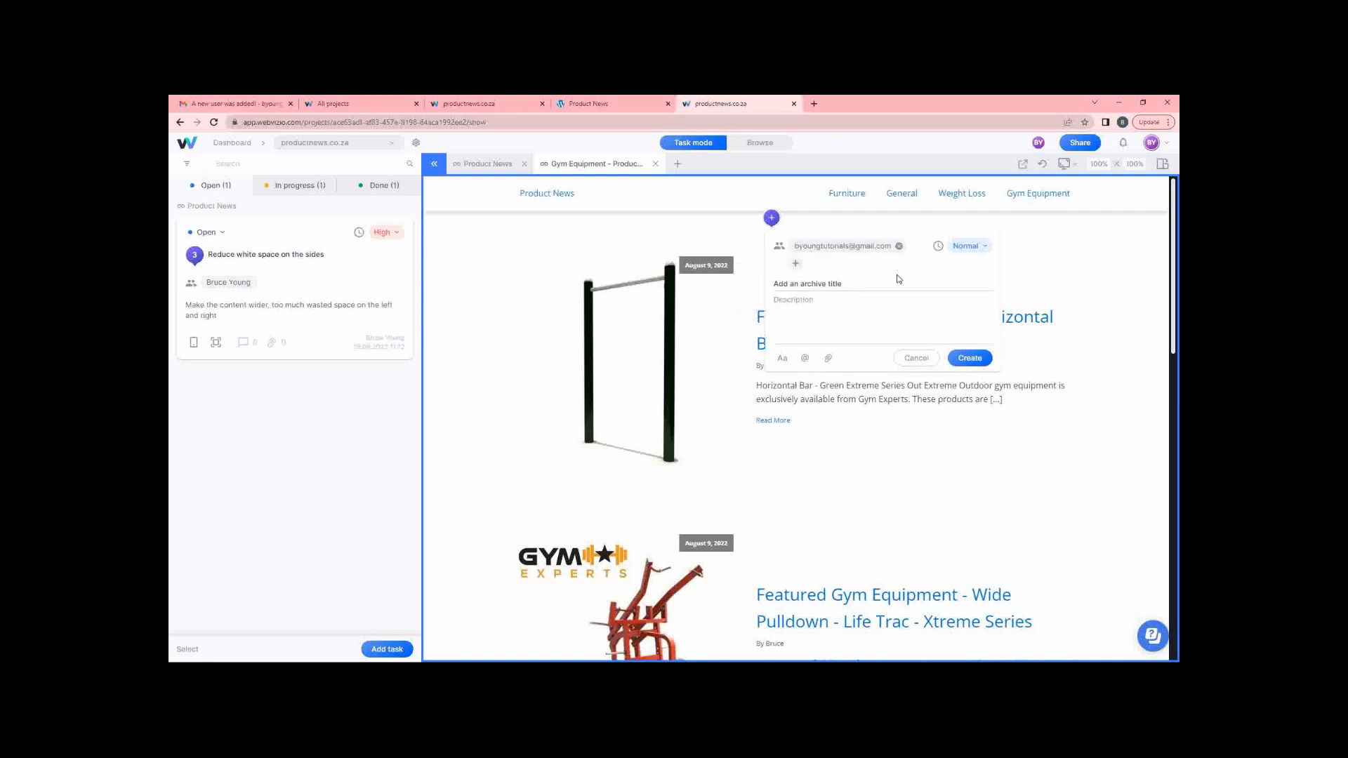
{"action": "left_click", "coordinate": [795, 264]}
{"action": "left_click", "coordinate": [808, 284]}
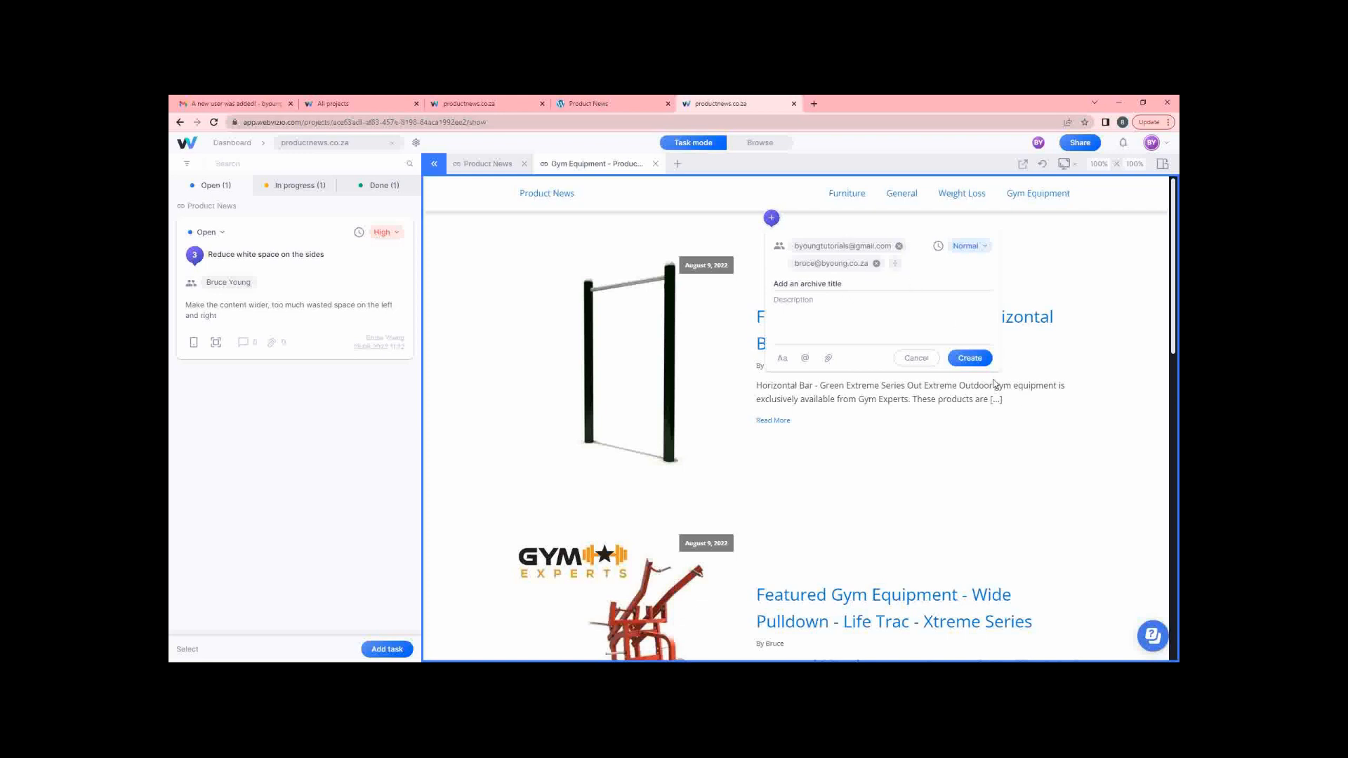
{"action": "left_click", "coordinate": [969, 358]}
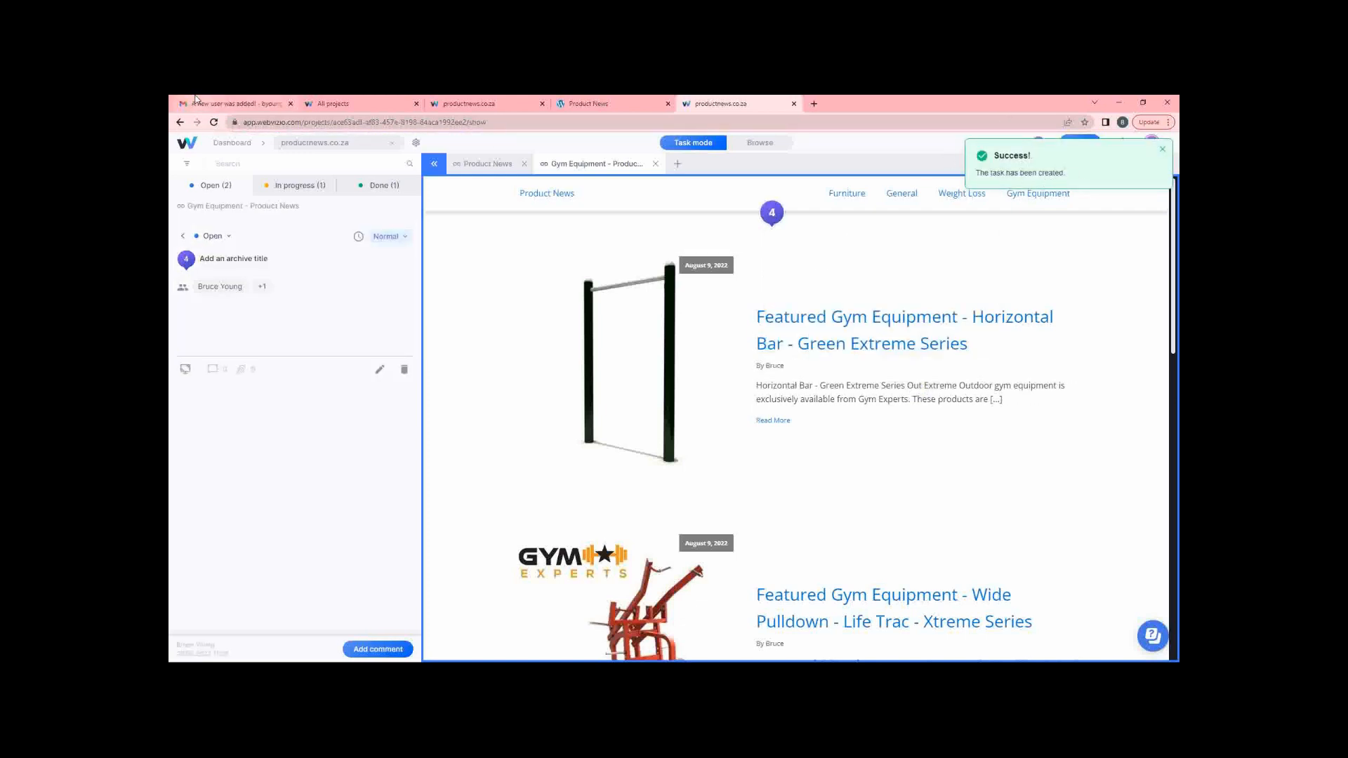
{"action": "left_click", "coordinate": [224, 105]}
{"action": "left_click", "coordinate": [239, 220]}
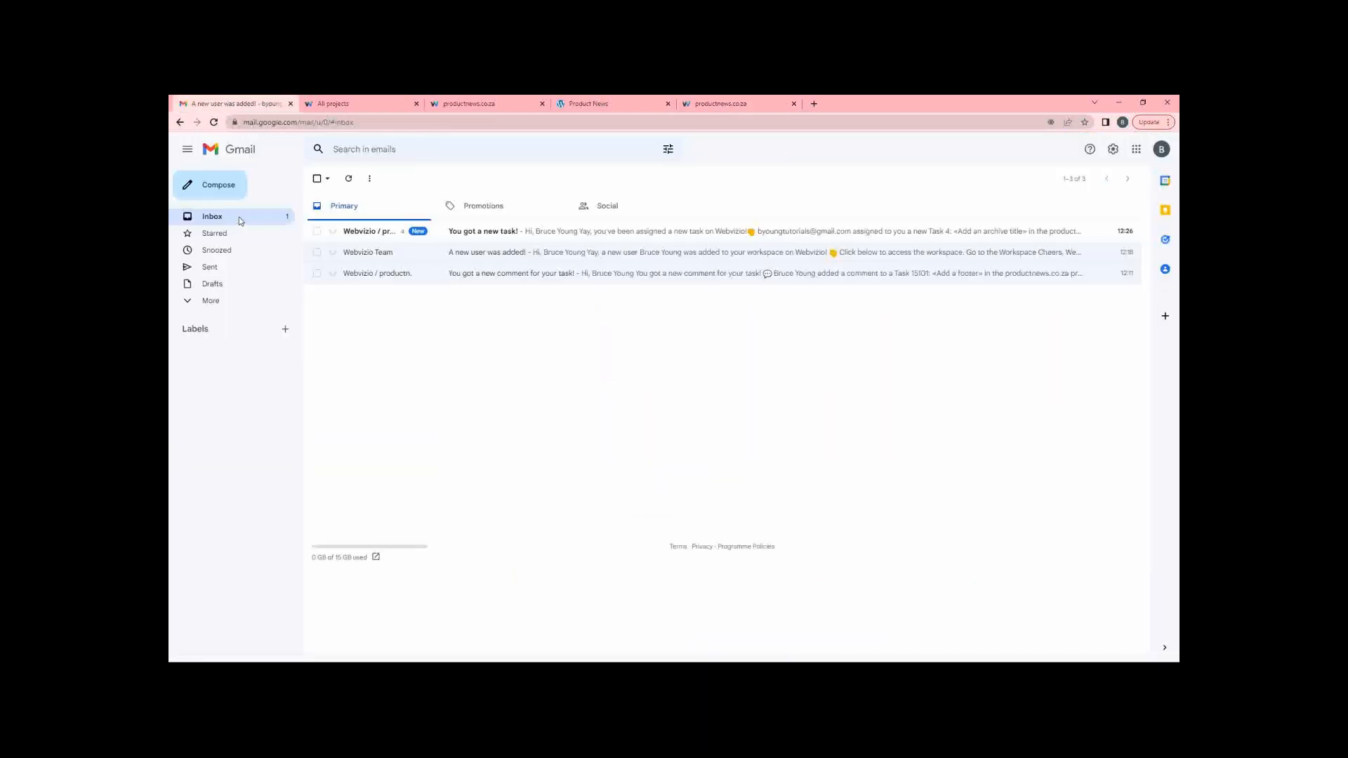
Open the 'You got a new task!' email about Task 4 and scroll through it.
{"action": "left_click", "coordinate": [488, 229]}
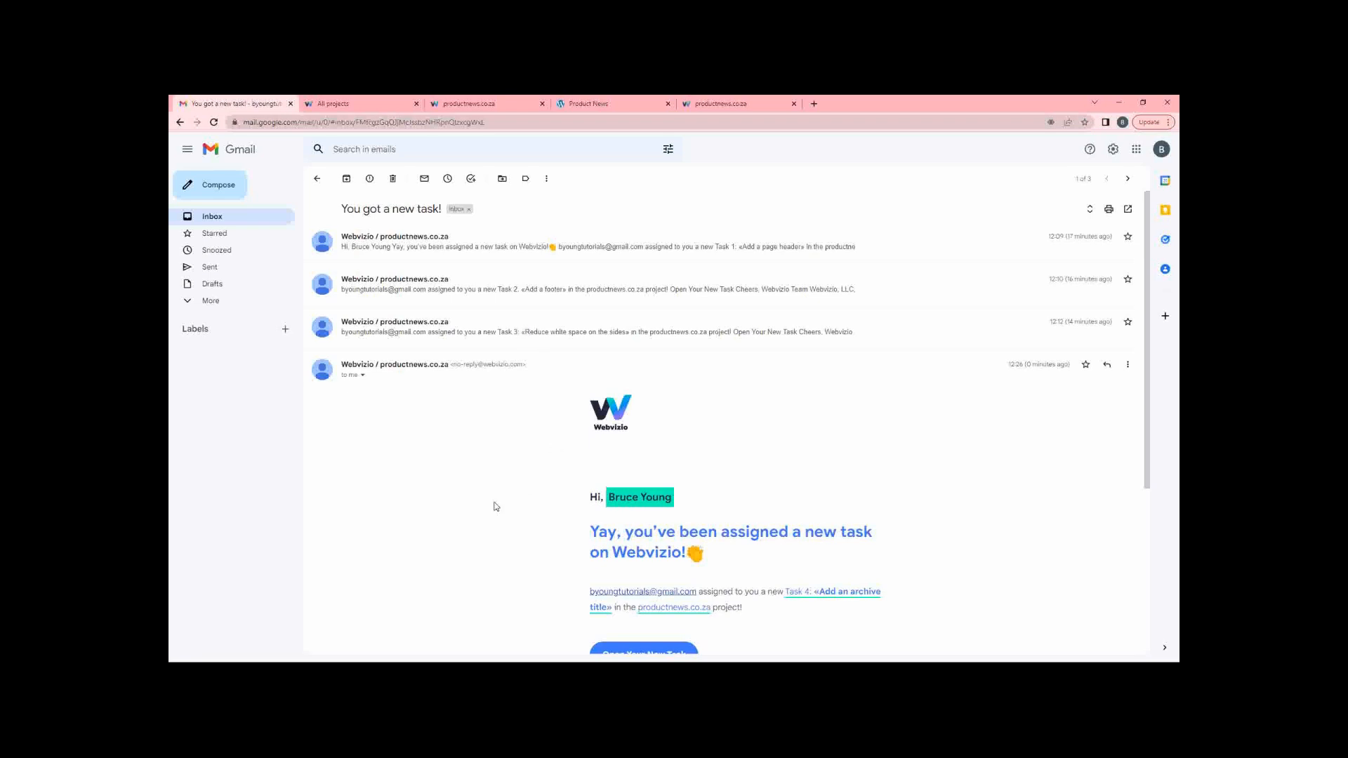
{"action": "scroll", "coordinate": [484, 504], "scroll_direction": "down", "scroll_amount": 4}
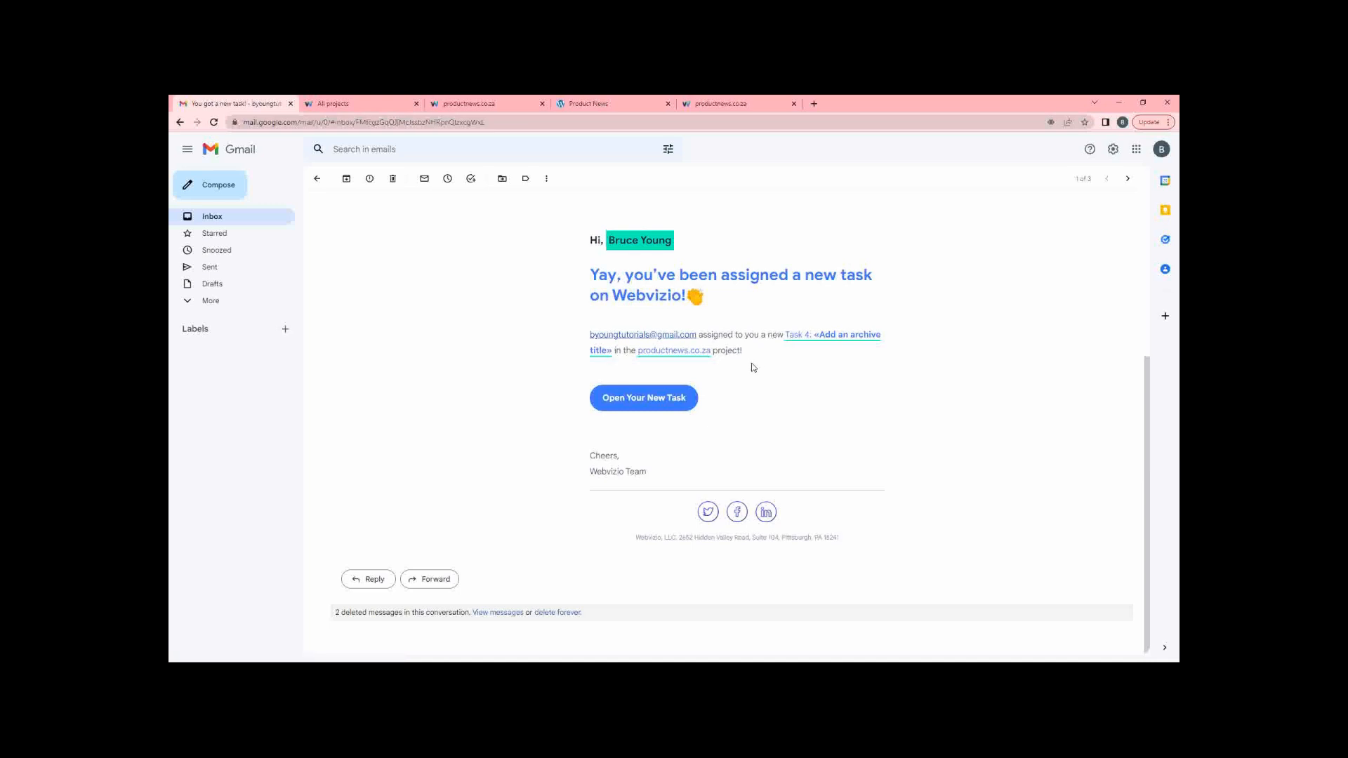
Mark task 4, 'Add a footer' and 'Reduce white space on the sides' as Done, then show All projects.
{"action": "left_click", "coordinate": [730, 105]}
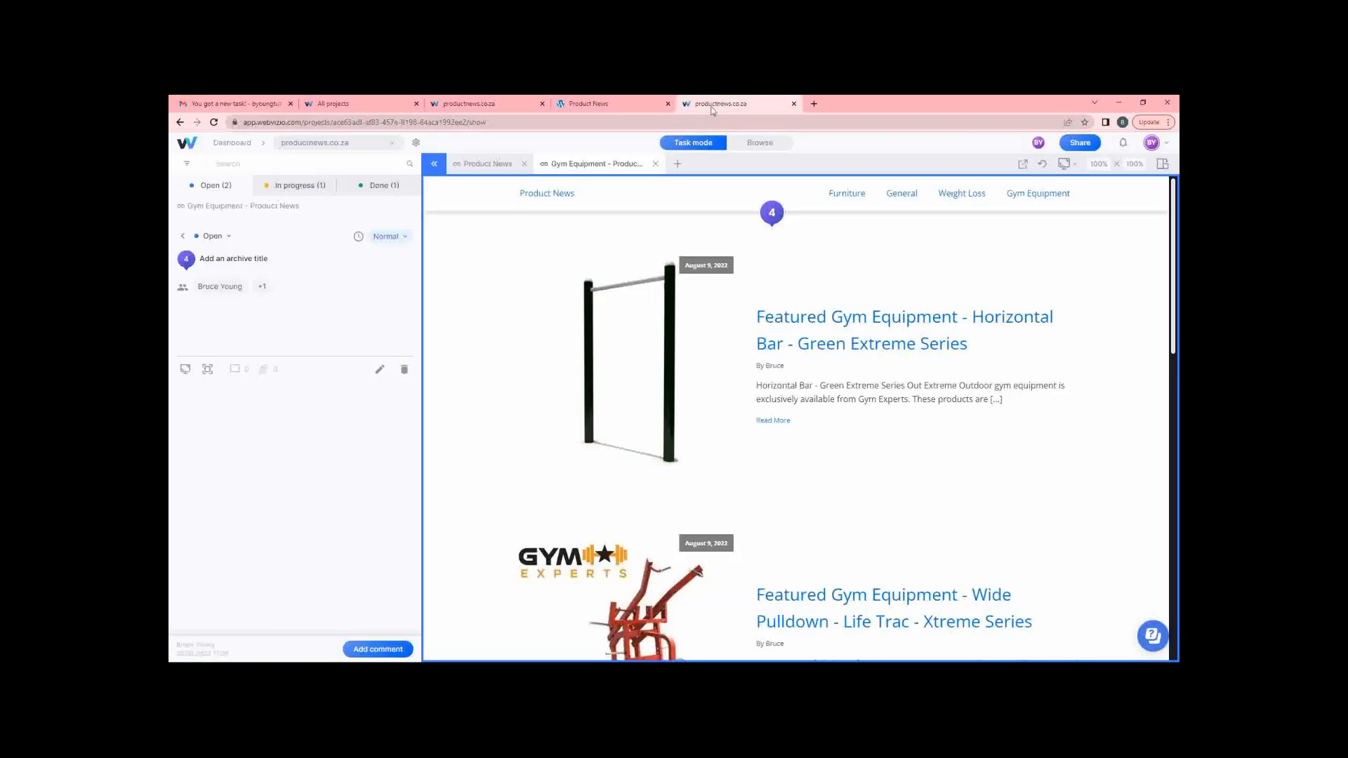
{"action": "left_click", "coordinate": [219, 238]}
{"action": "left_click", "coordinate": [206, 303]}
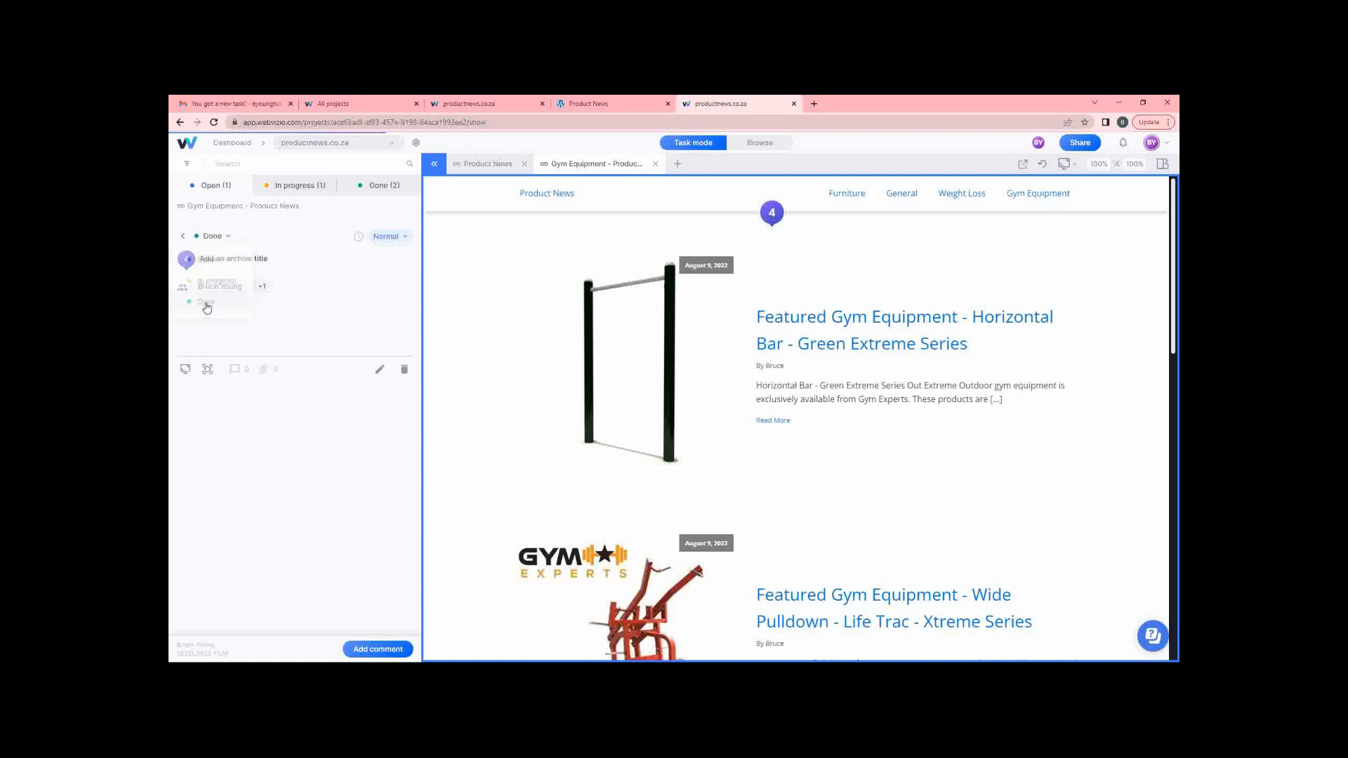
{"action": "left_click", "coordinate": [293, 187]}
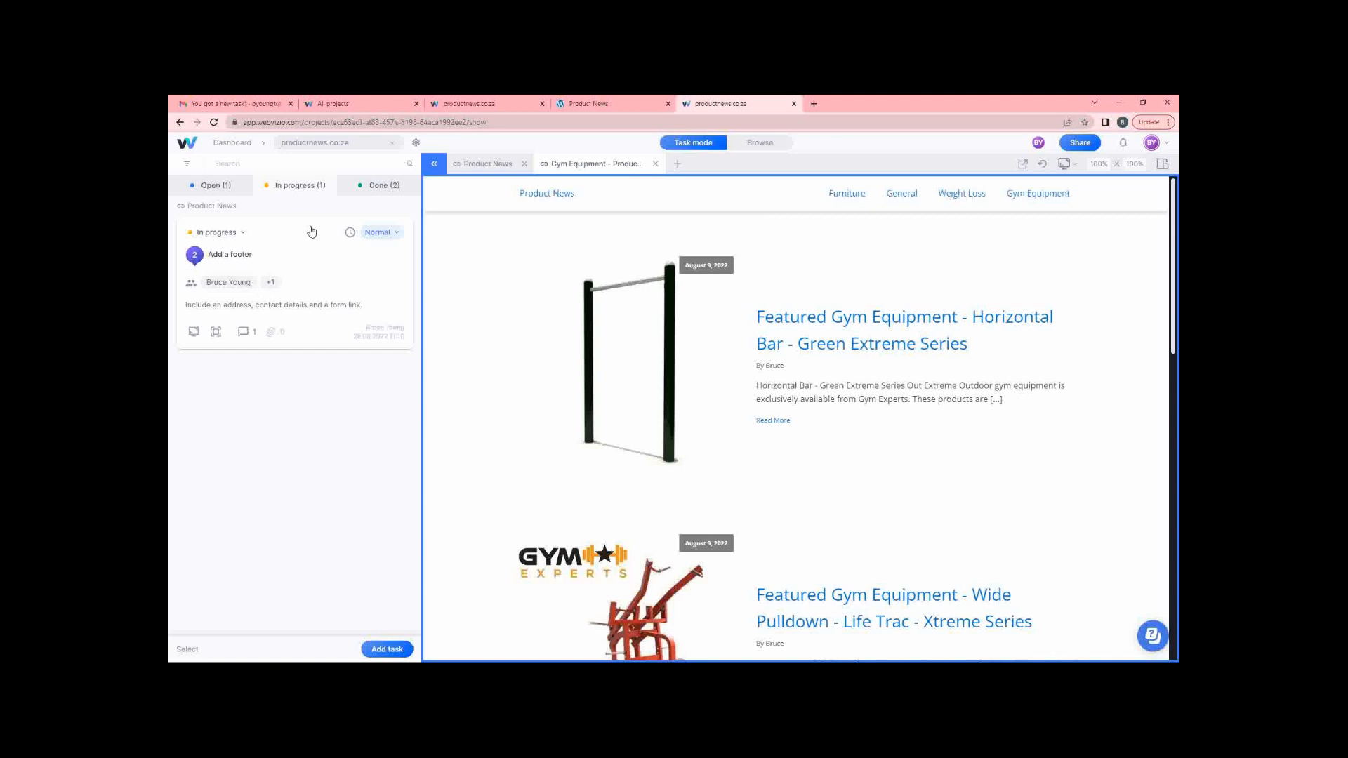
{"action": "left_click", "coordinate": [218, 232]}
{"action": "left_click", "coordinate": [205, 299]}
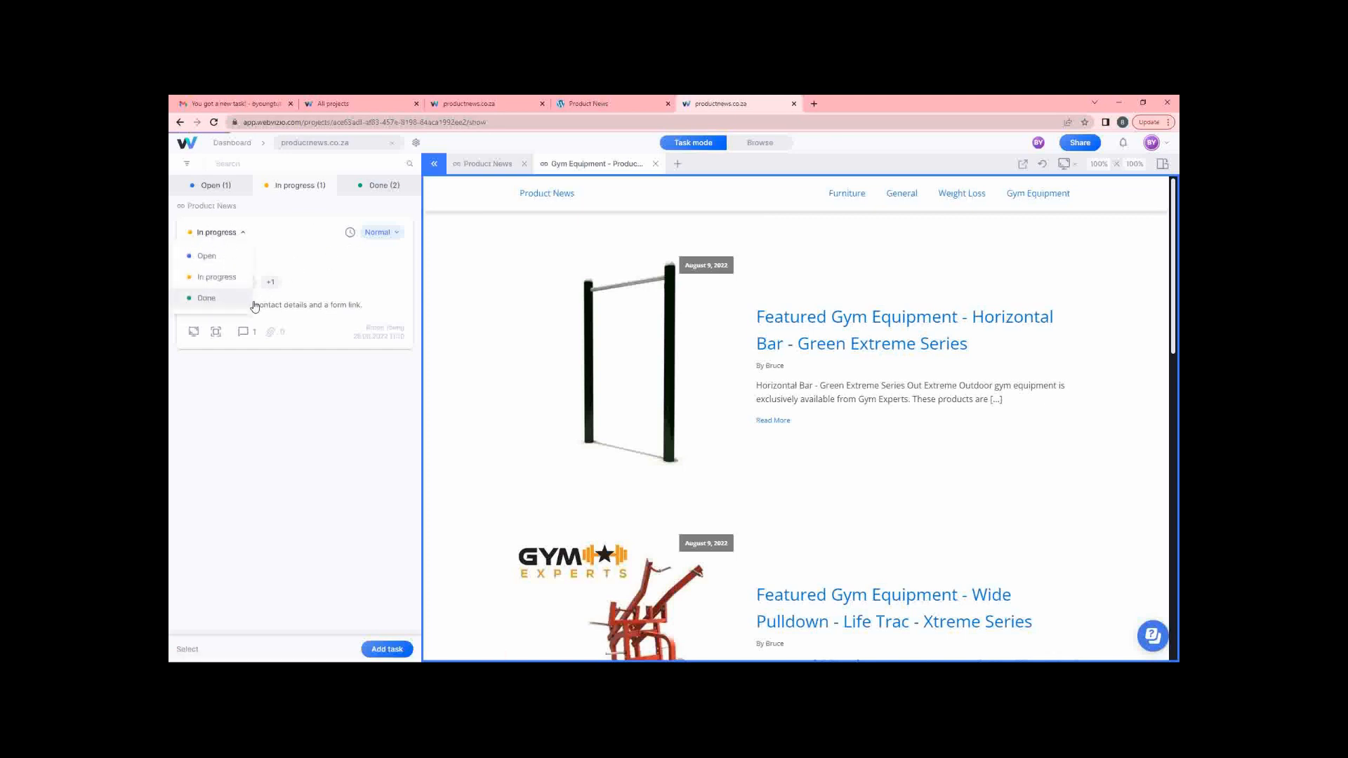
{"action": "left_click", "coordinate": [228, 187]}
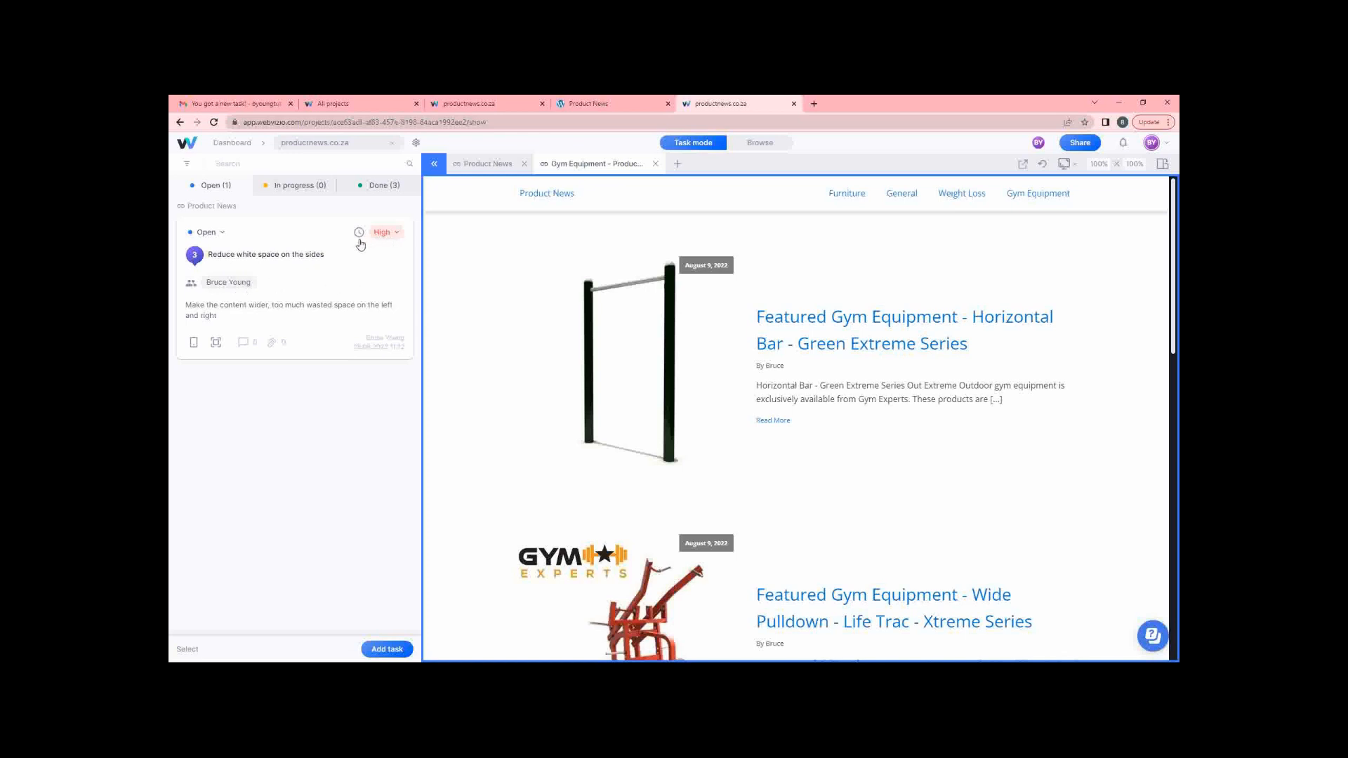
{"action": "left_click", "coordinate": [217, 236]}
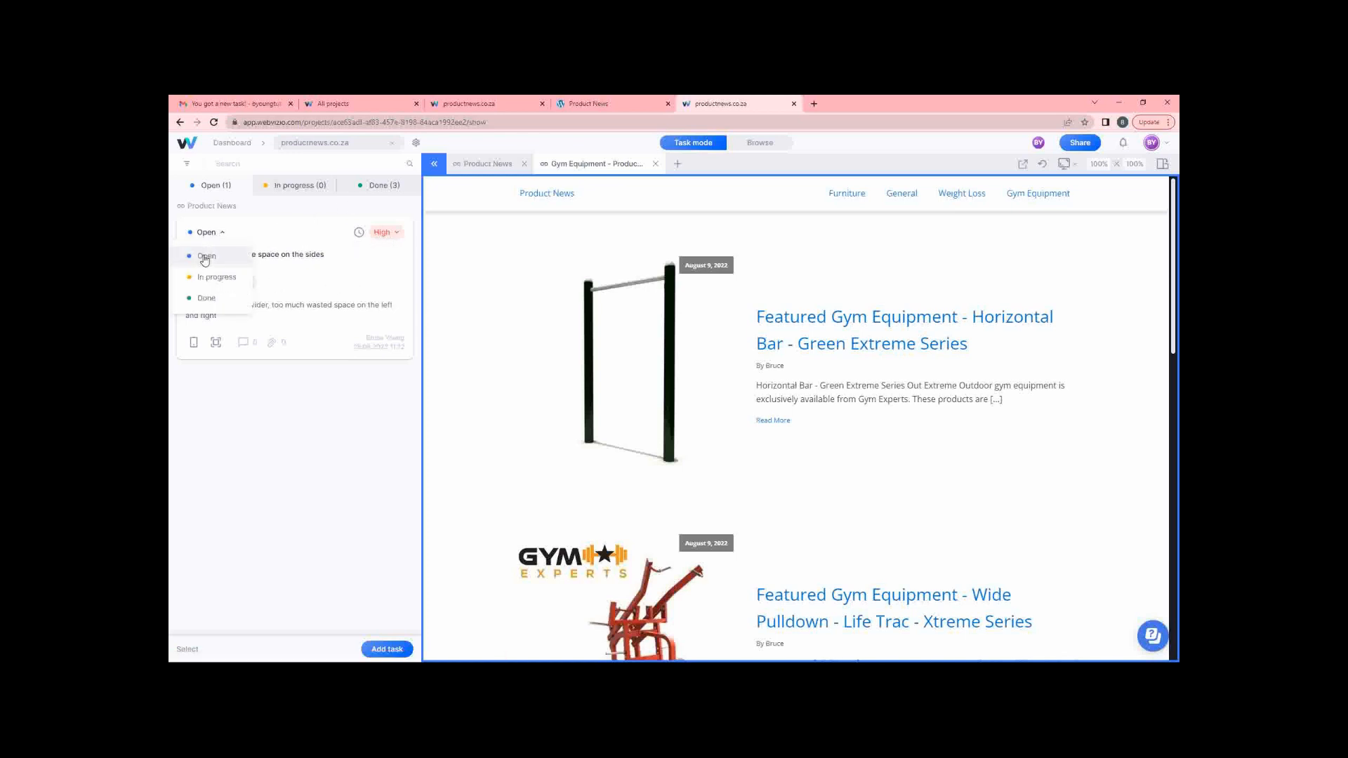
{"action": "left_click", "coordinate": [206, 299]}
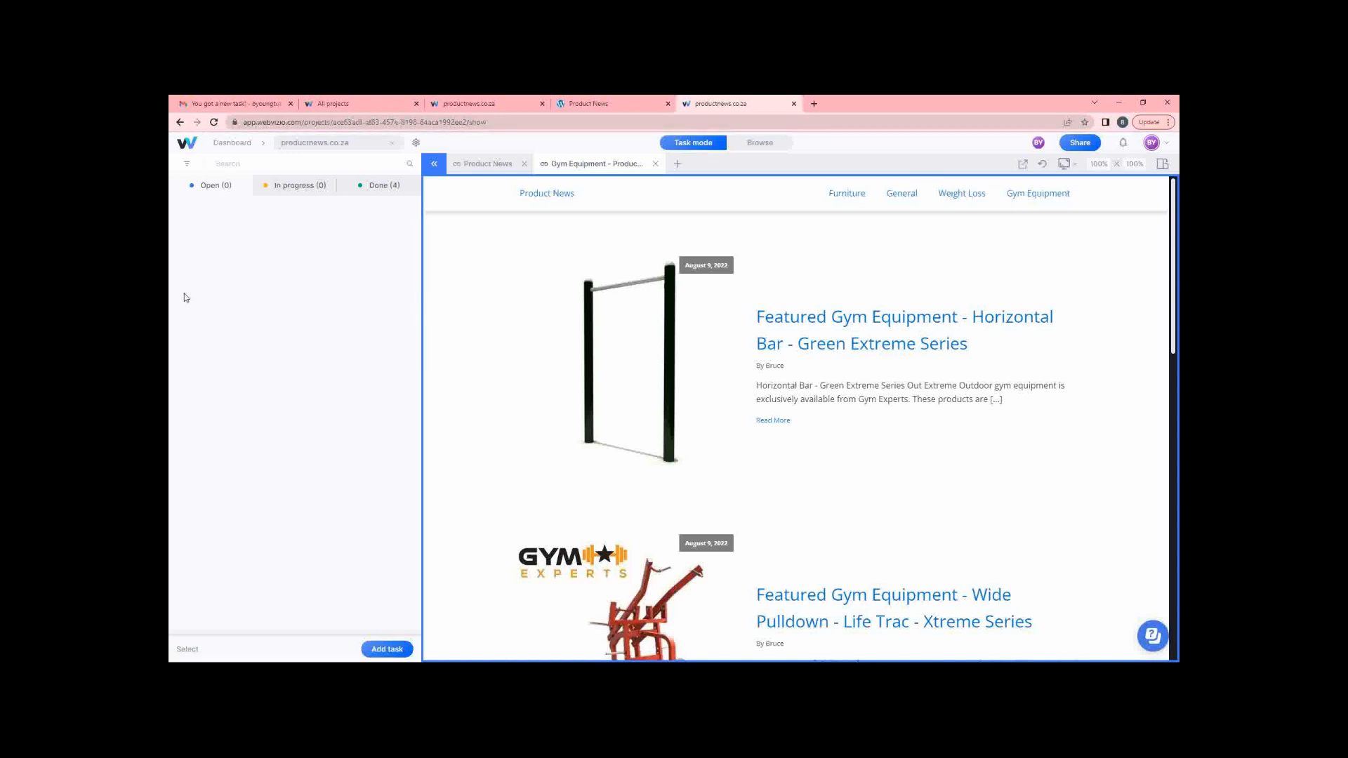
{"action": "left_click", "coordinate": [351, 104]}
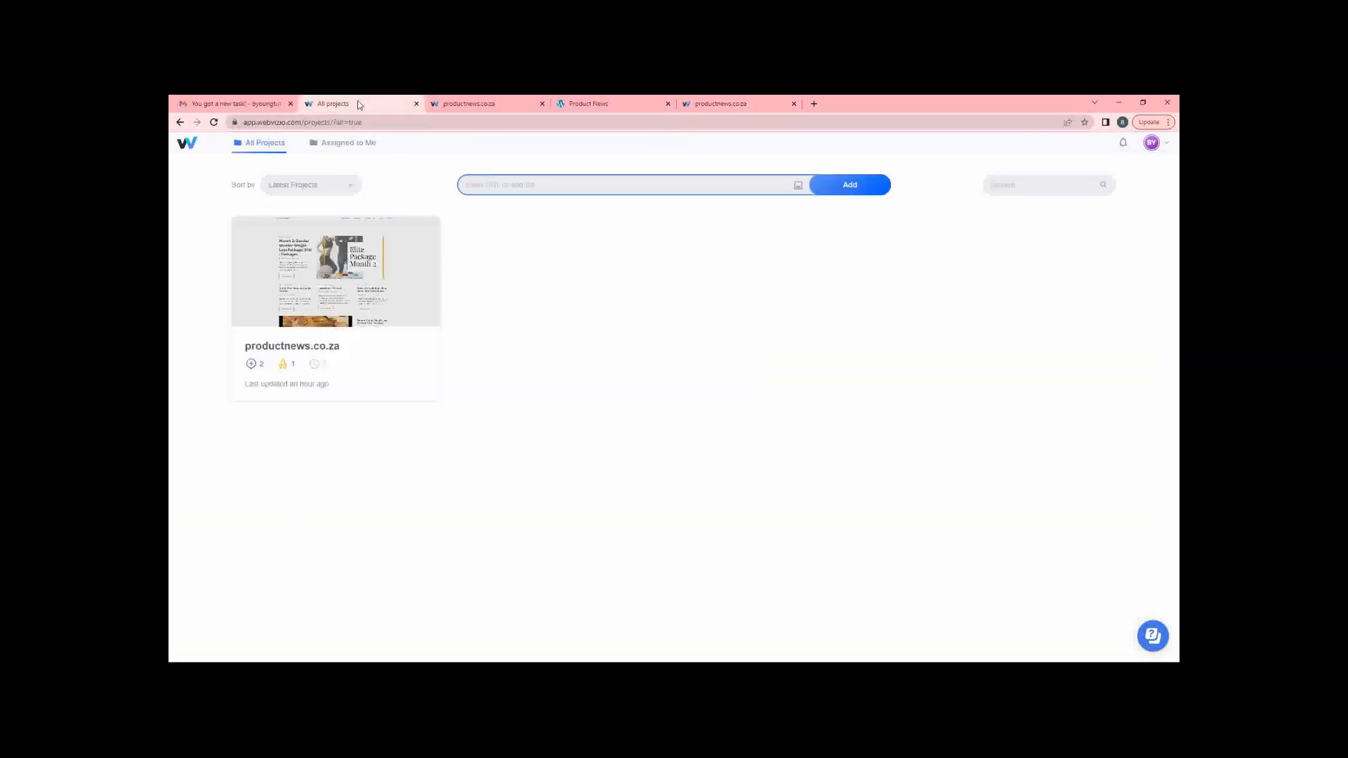
{"action": "left_click", "coordinate": [325, 276]}
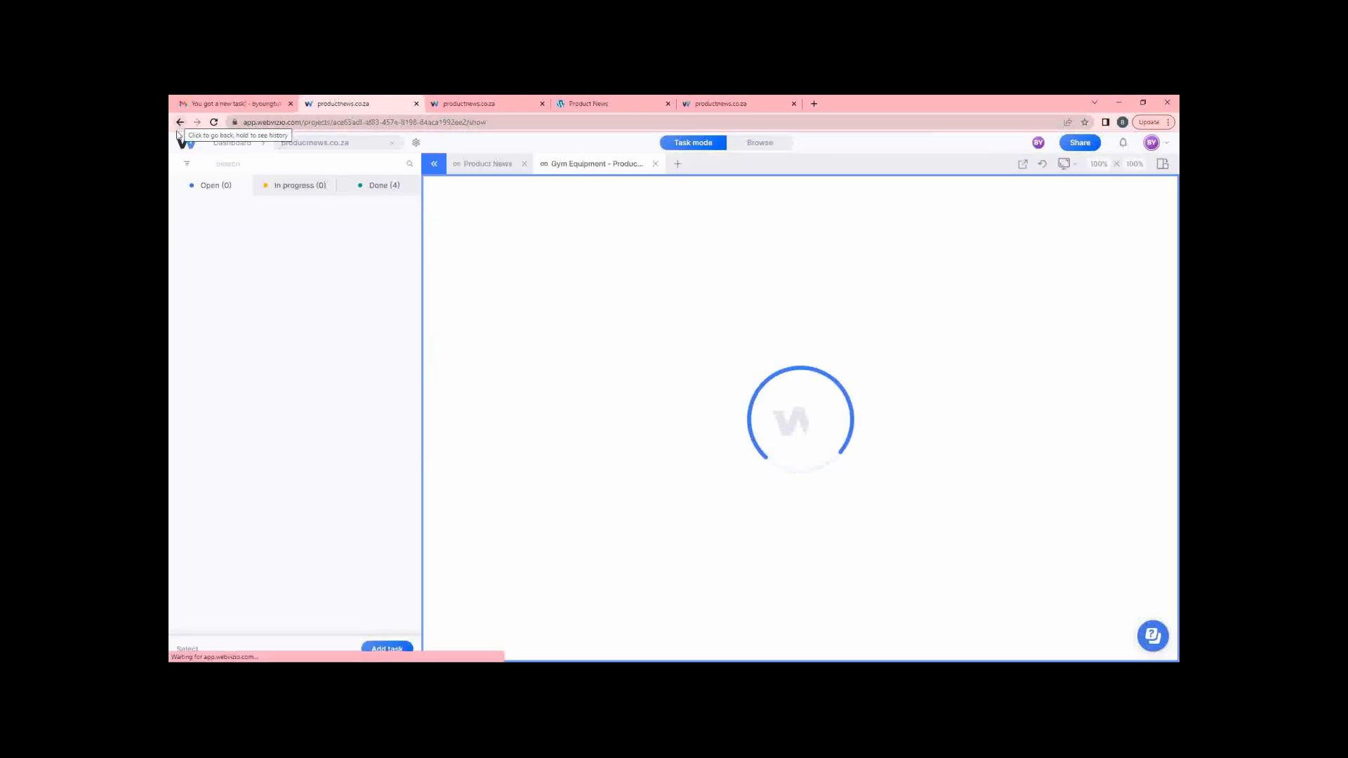
{"action": "left_click", "coordinate": [365, 184]}
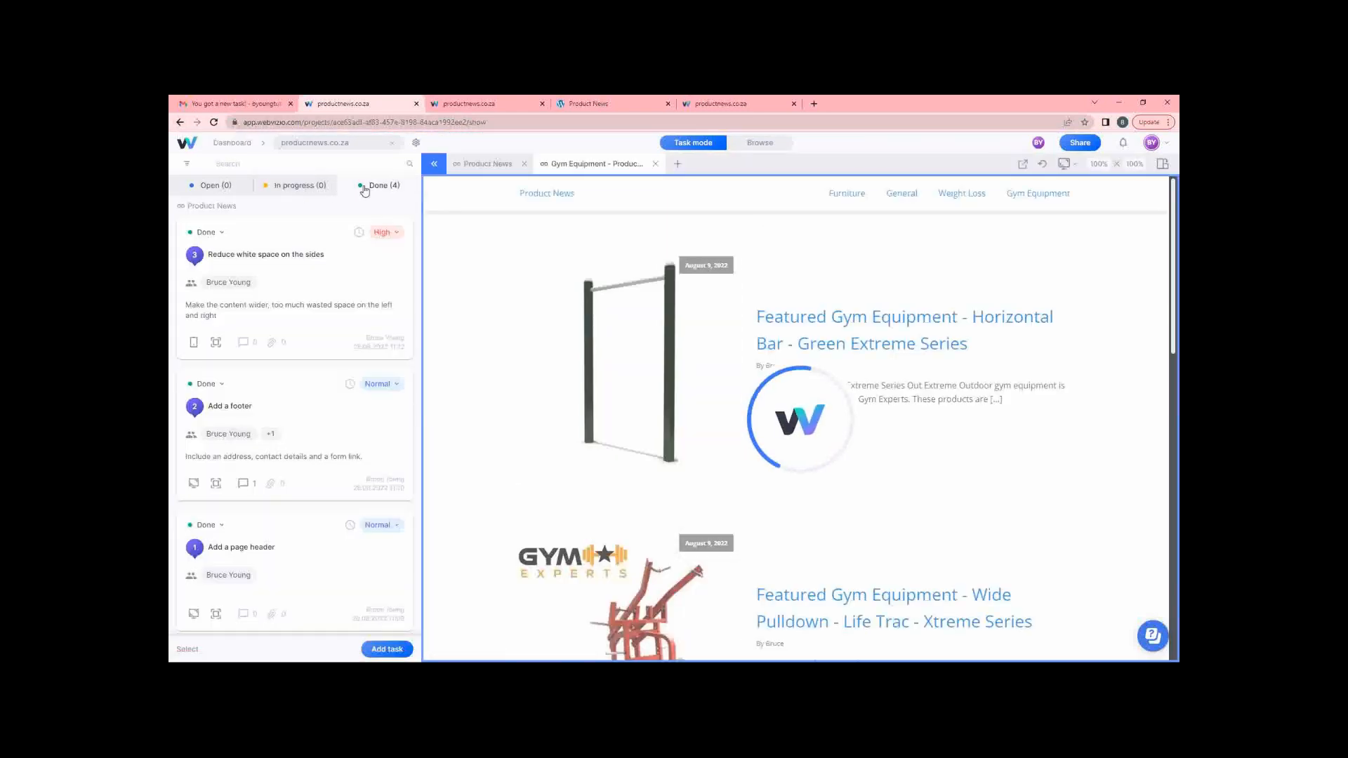
{"action": "scroll", "coordinate": [316, 304], "scroll_direction": "down", "scroll_amount": 2}
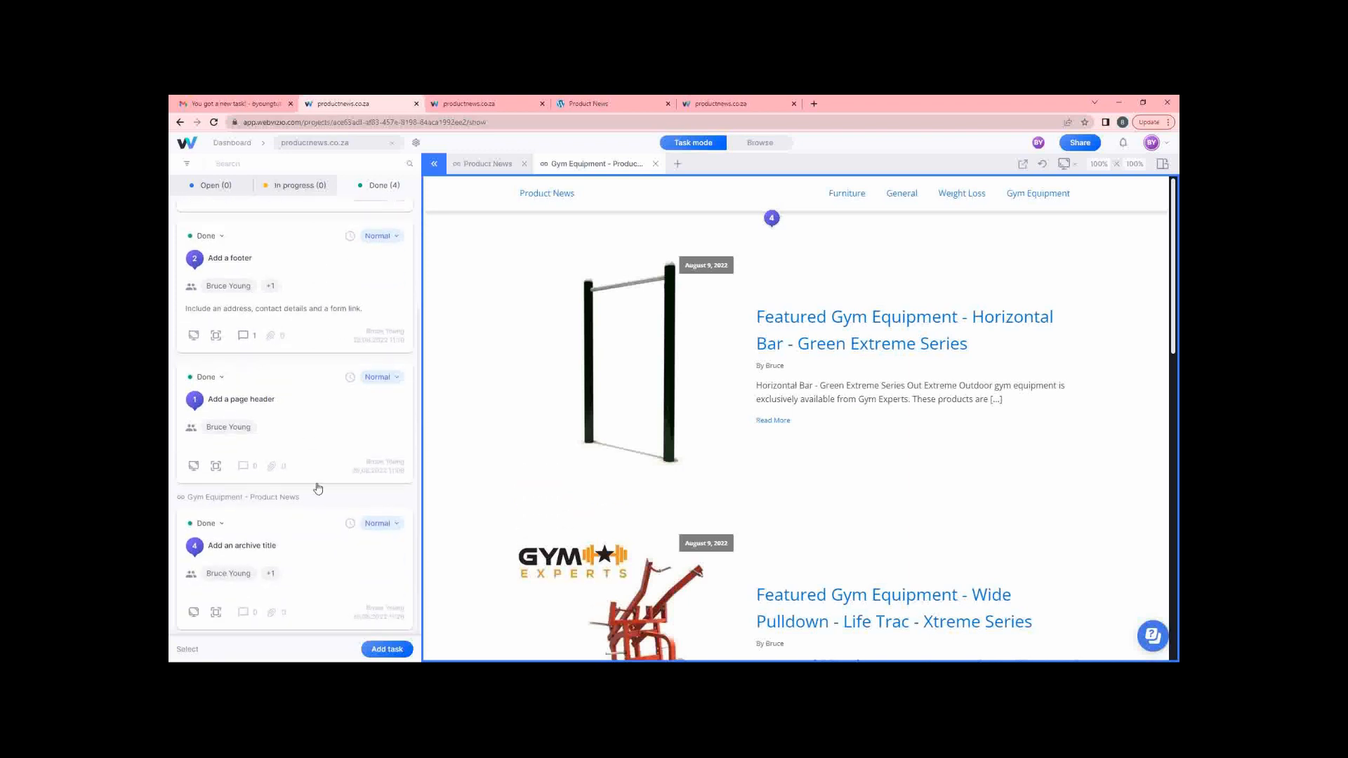
{"action": "left_click", "coordinate": [291, 554]}
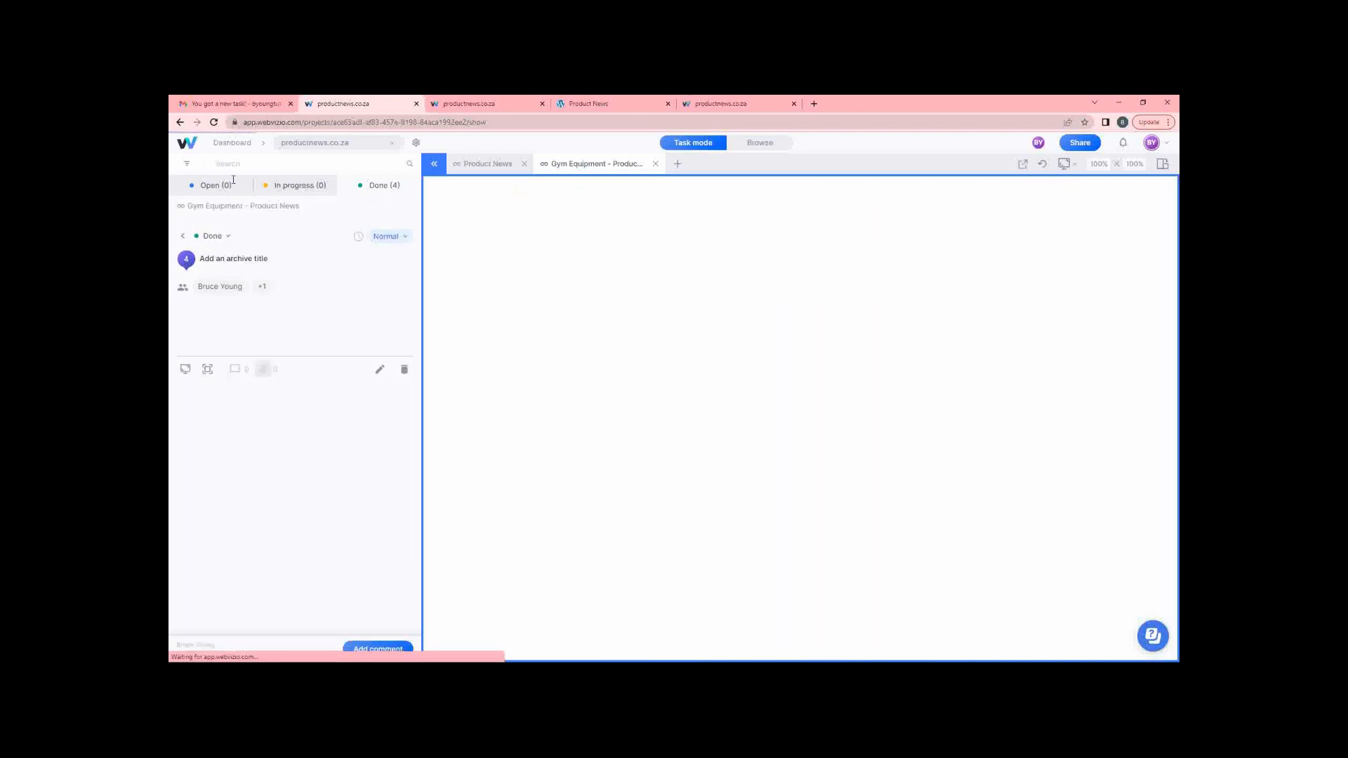
{"action": "left_click", "coordinate": [183, 237]}
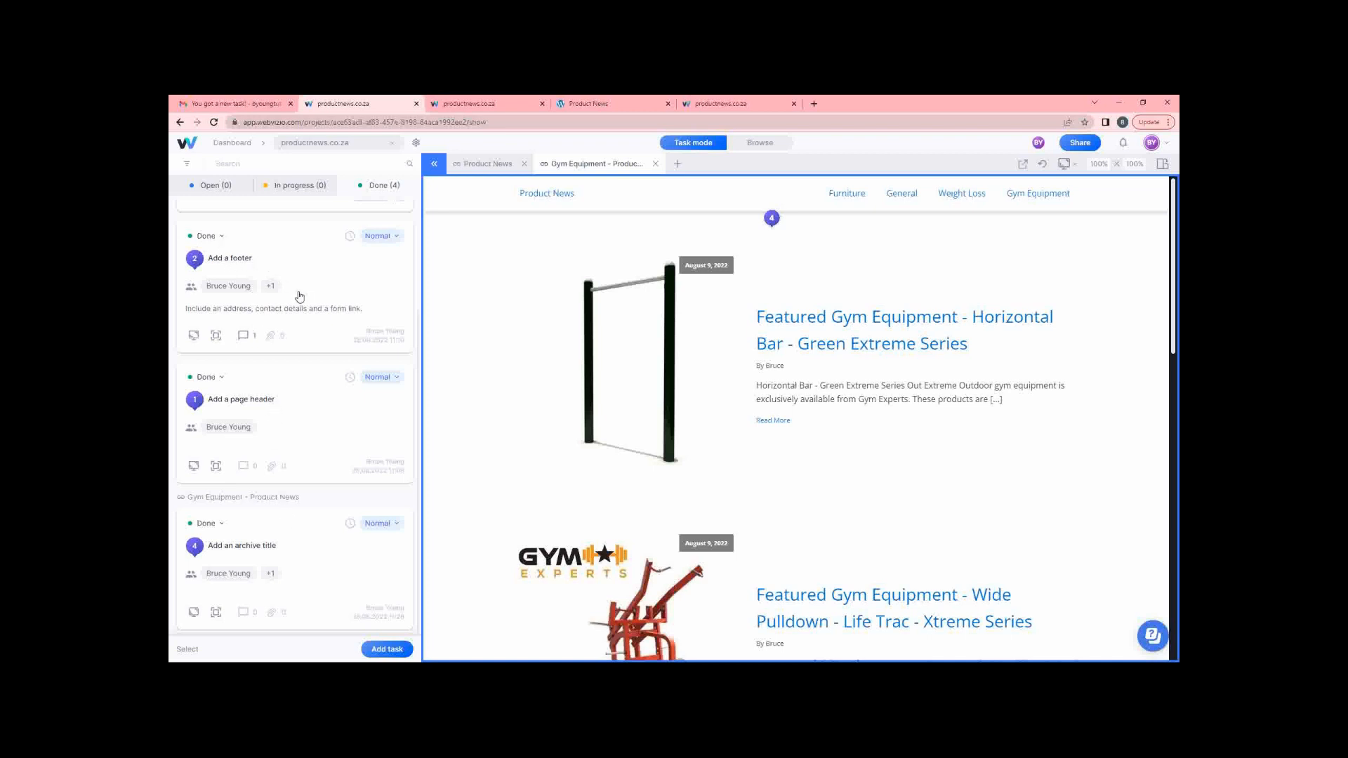
{"action": "scroll", "coordinate": [300, 296], "scroll_direction": "up", "scroll_amount": 2}
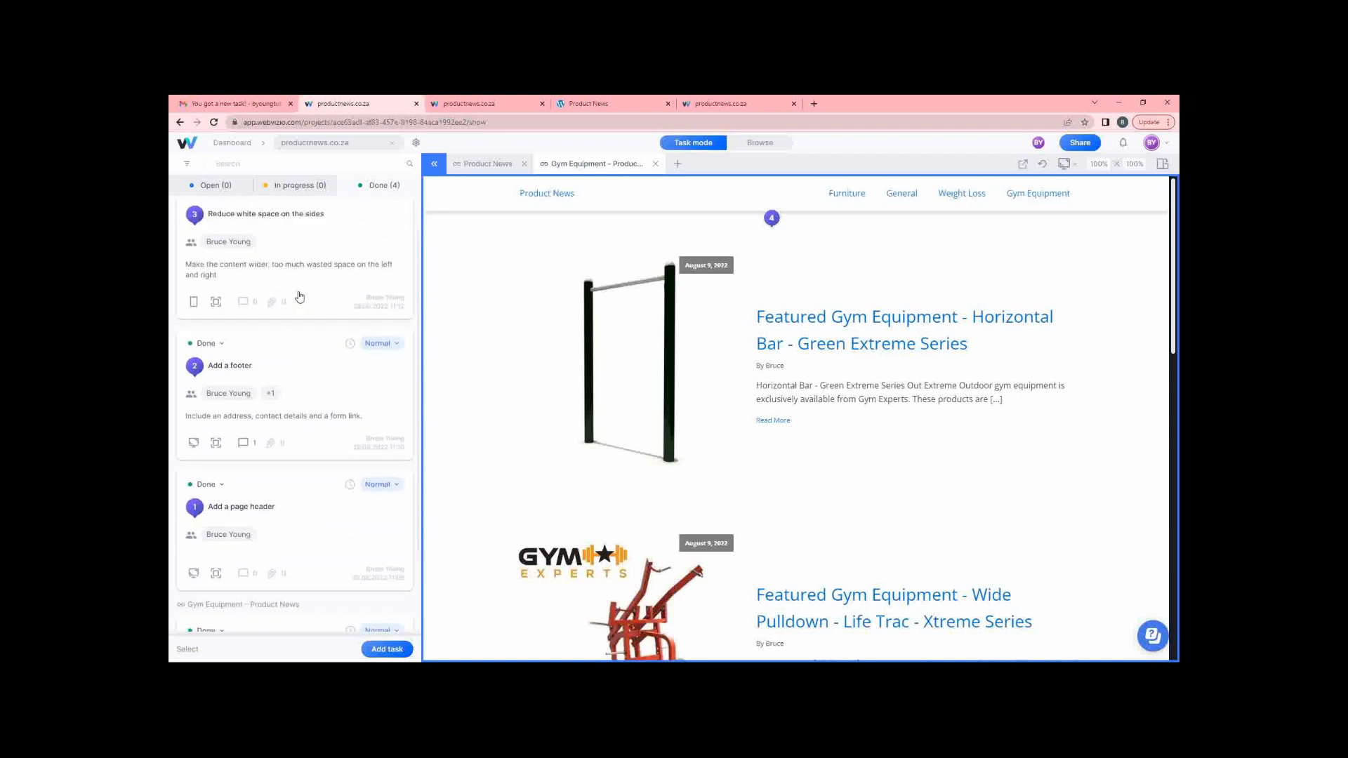
{"action": "left_click", "coordinate": [304, 231]}
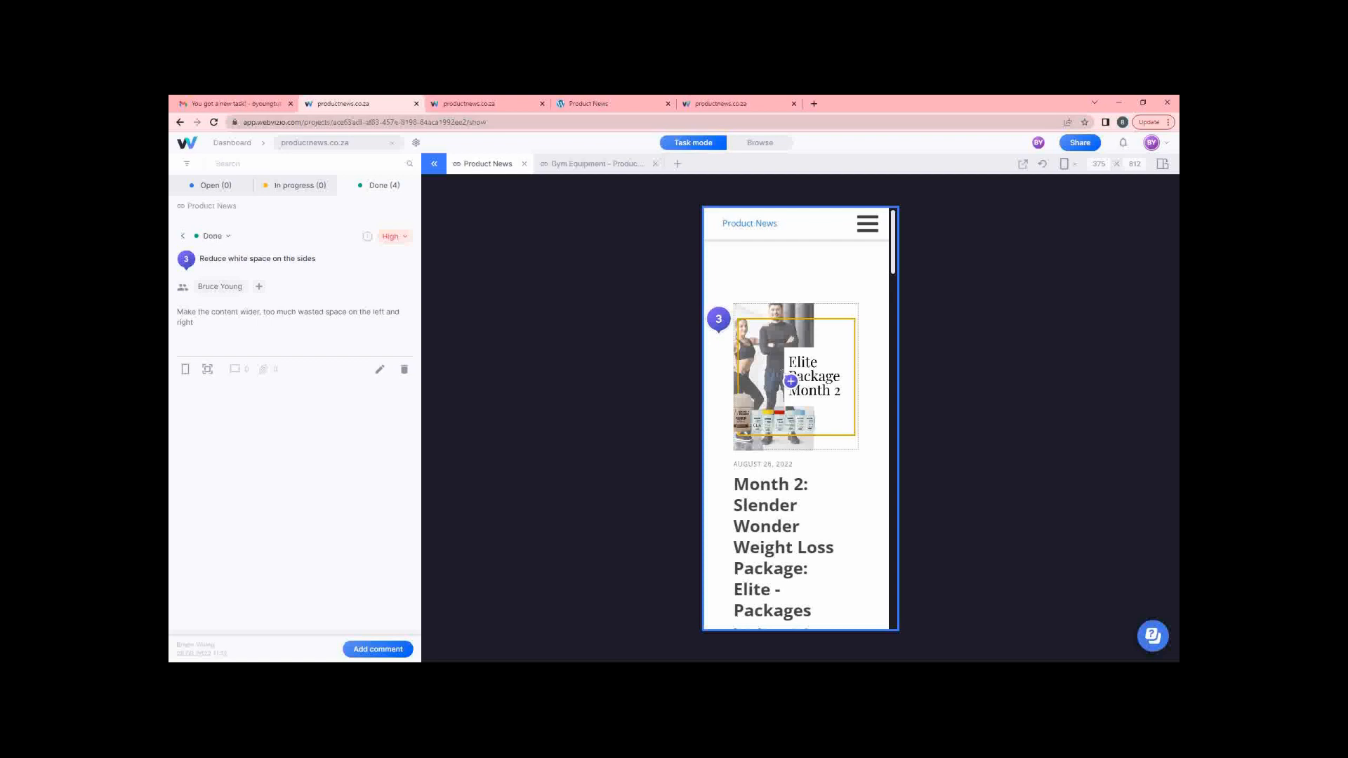
{"action": "left_click", "coordinate": [224, 105]}
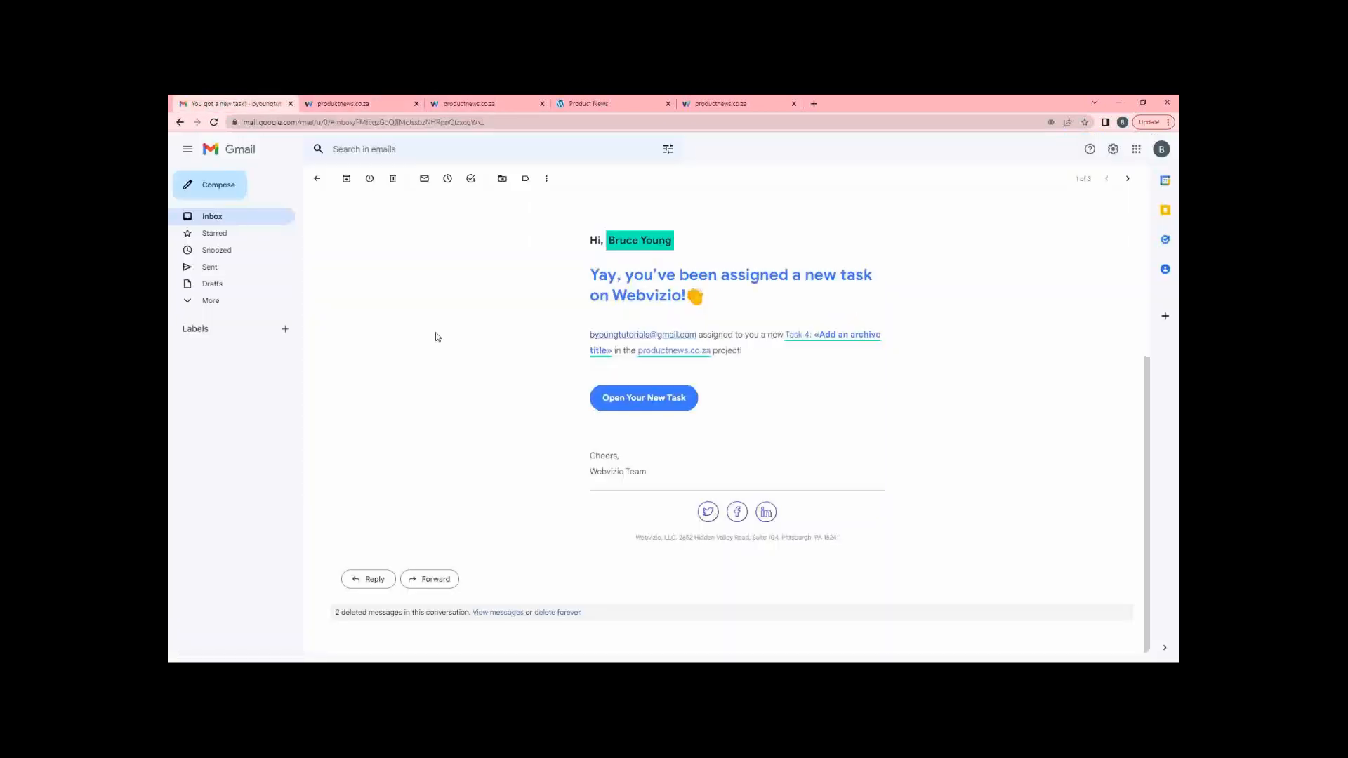
{"action": "left_click", "coordinate": [386, 104]}
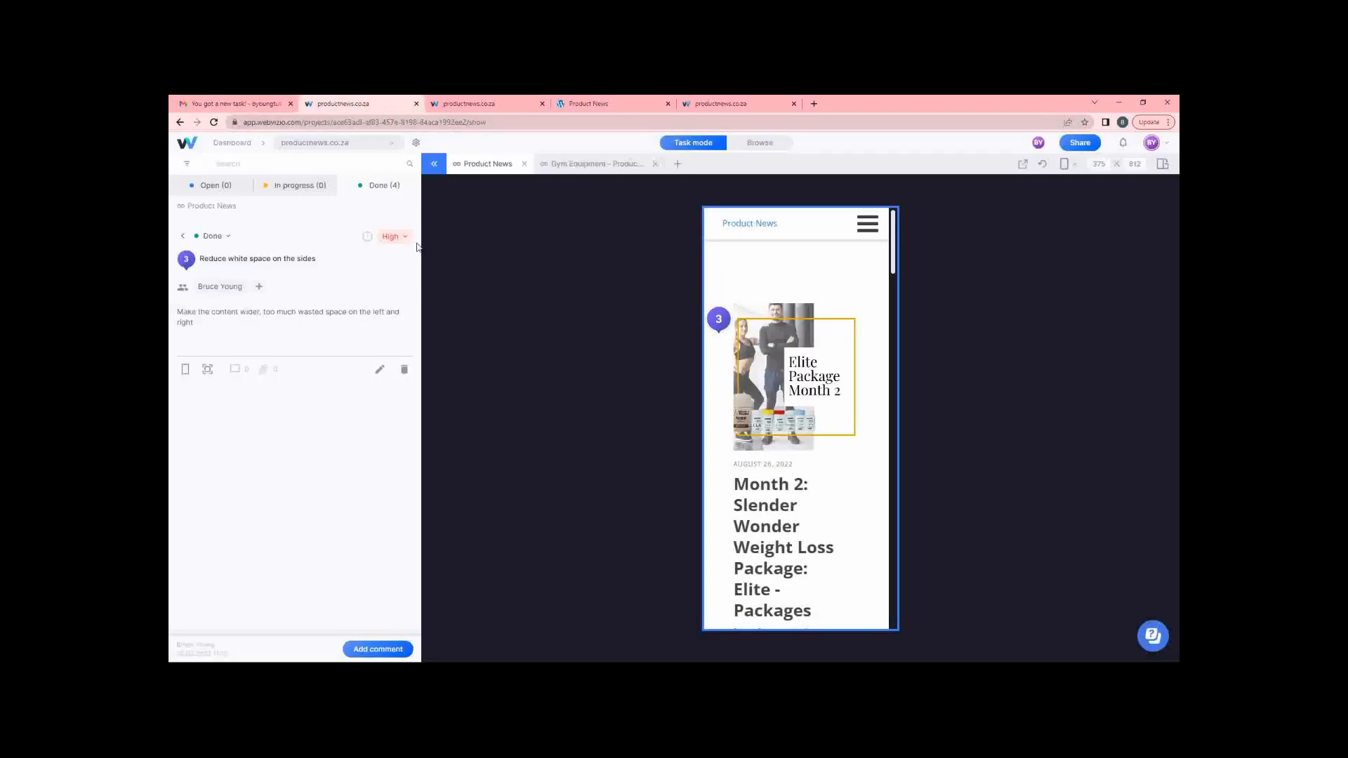
{"action": "left_click", "coordinate": [231, 143]}
{"action": "mouse_move", "coordinate": [349, 302]}
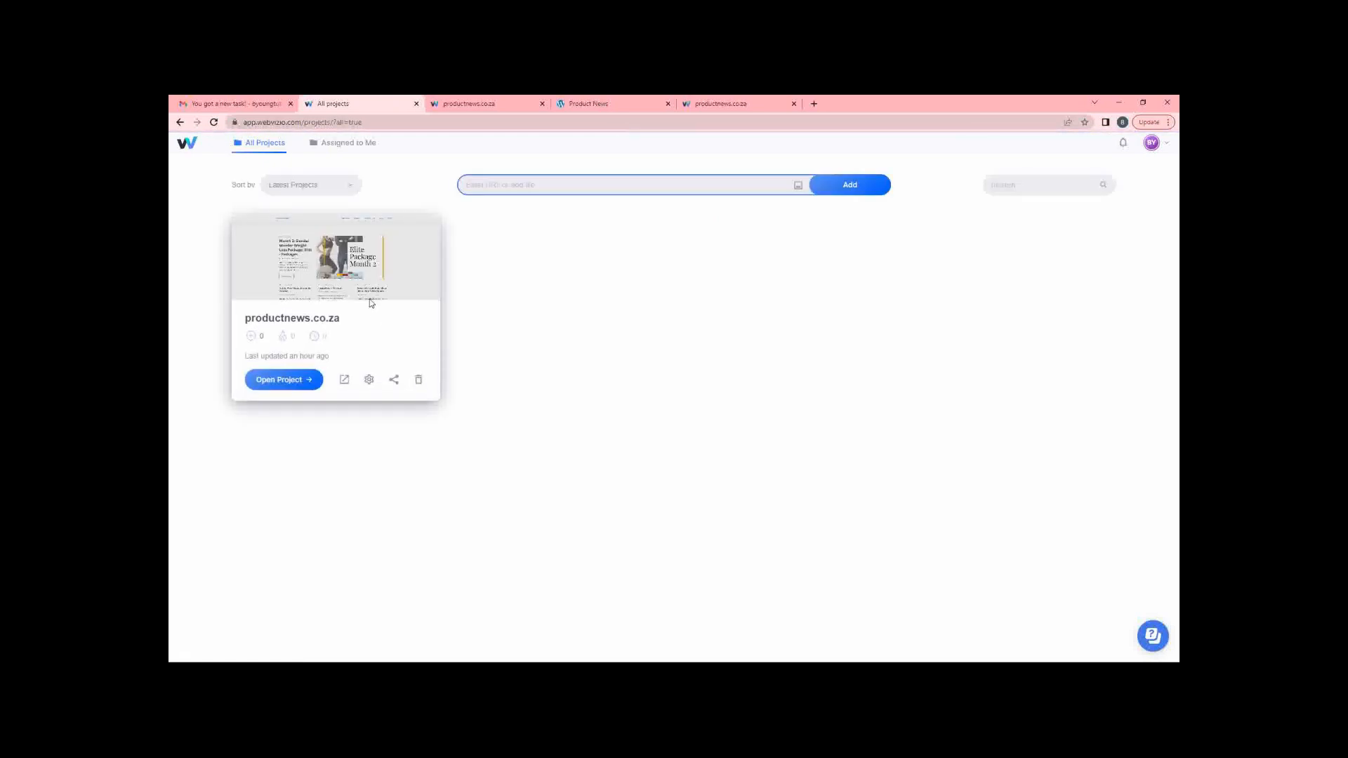
{"action": "left_click", "coordinate": [369, 380]}
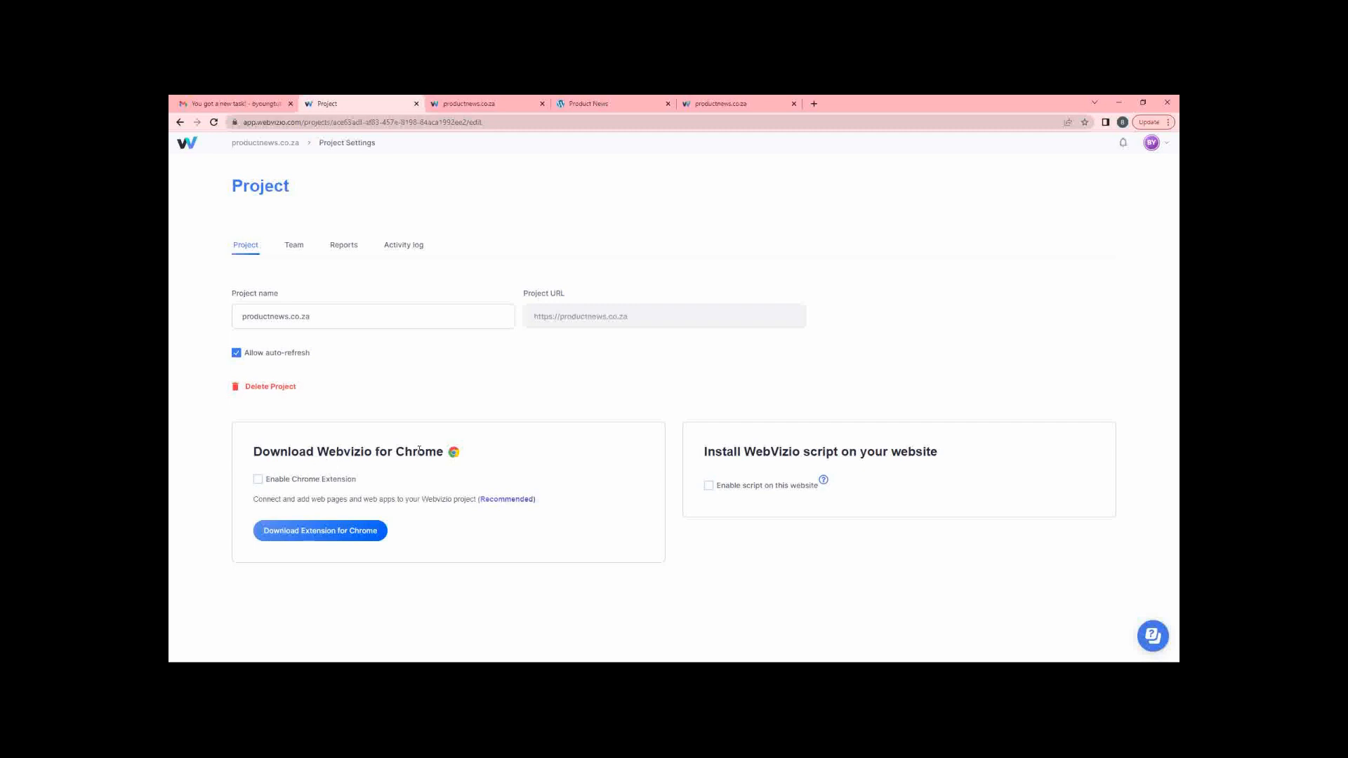
{"action": "left_click", "coordinate": [258, 479]}
{"action": "left_click", "coordinate": [708, 485]}
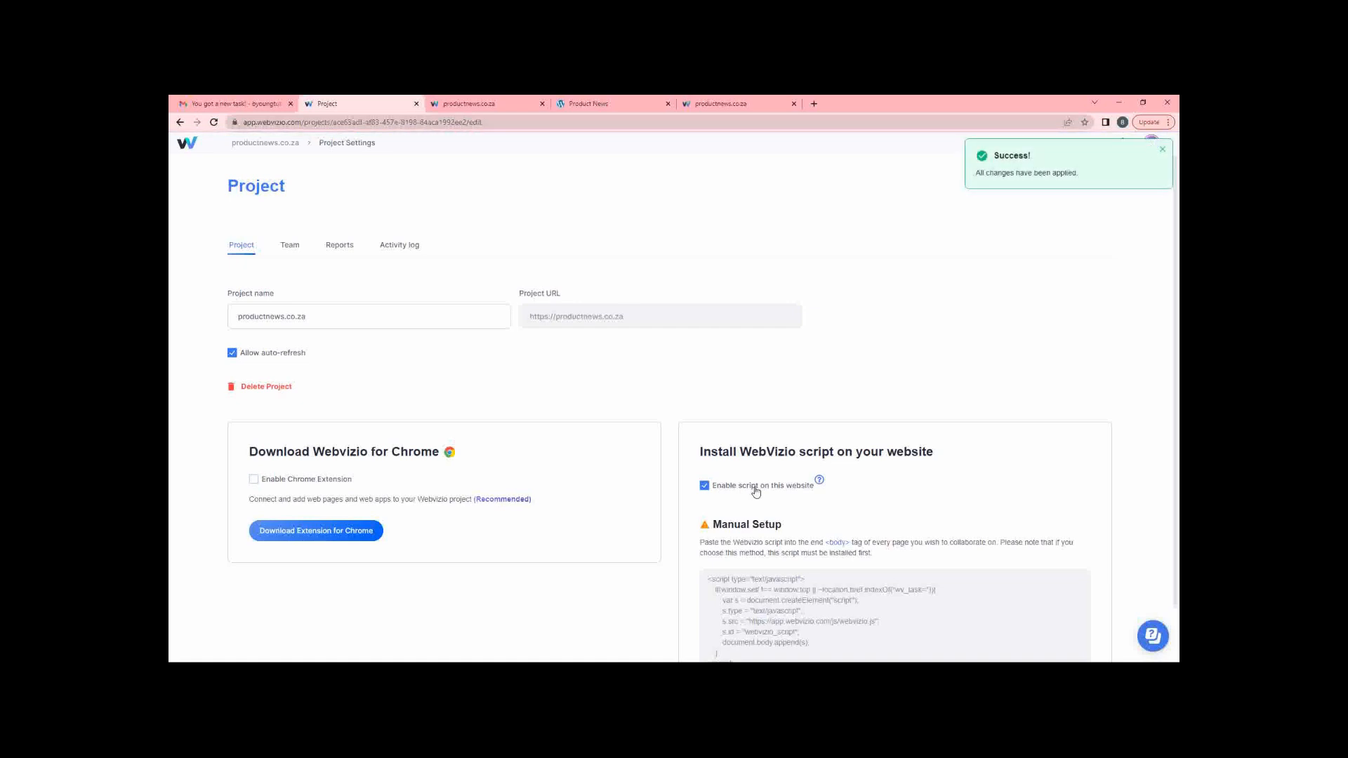
{"action": "scroll", "coordinate": [756, 492], "scroll_direction": "down", "scroll_amount": 1}
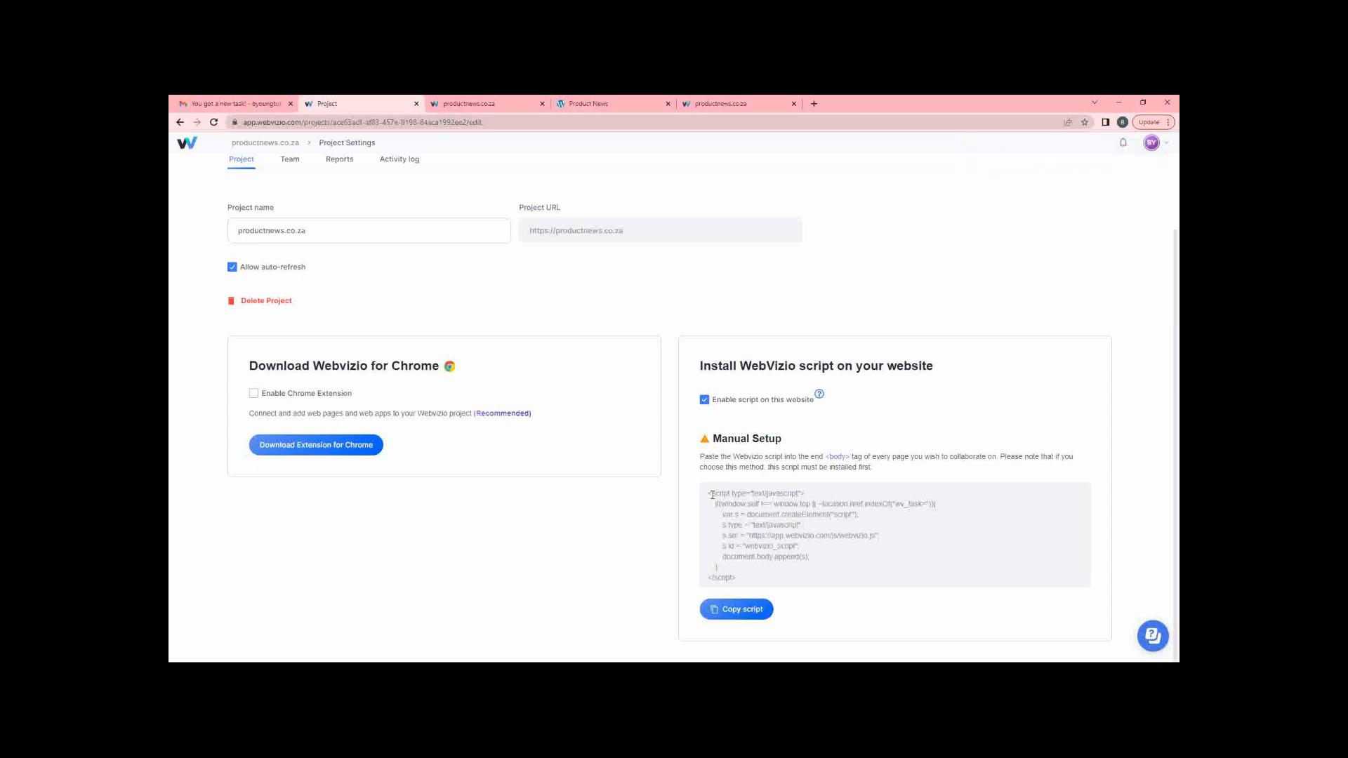
{"action": "left_click_drag", "start_coordinate": [709, 495], "coordinate": [750, 585]}
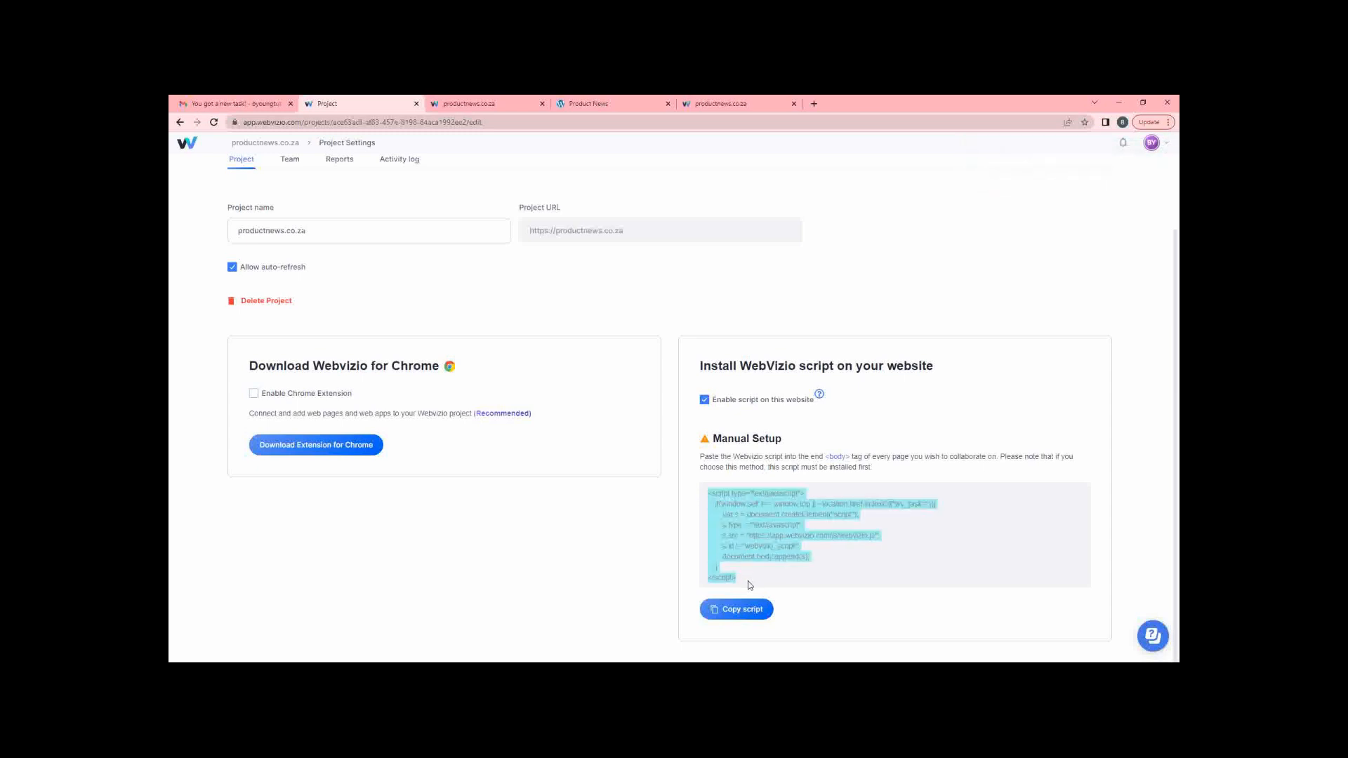
{"action": "left_click", "coordinate": [704, 400]}
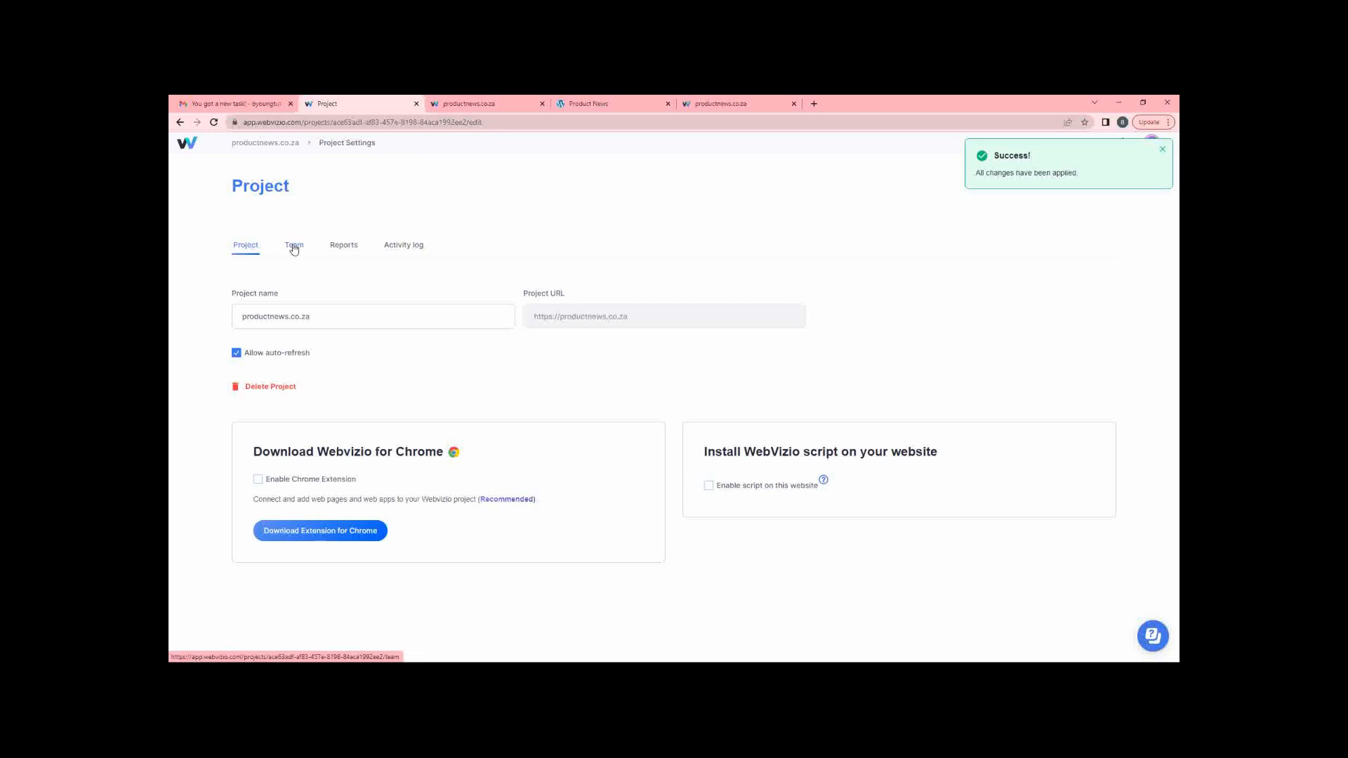
Go to the project's Reports and download the task report for 28.08.2022.
{"action": "left_click", "coordinate": [396, 251]}
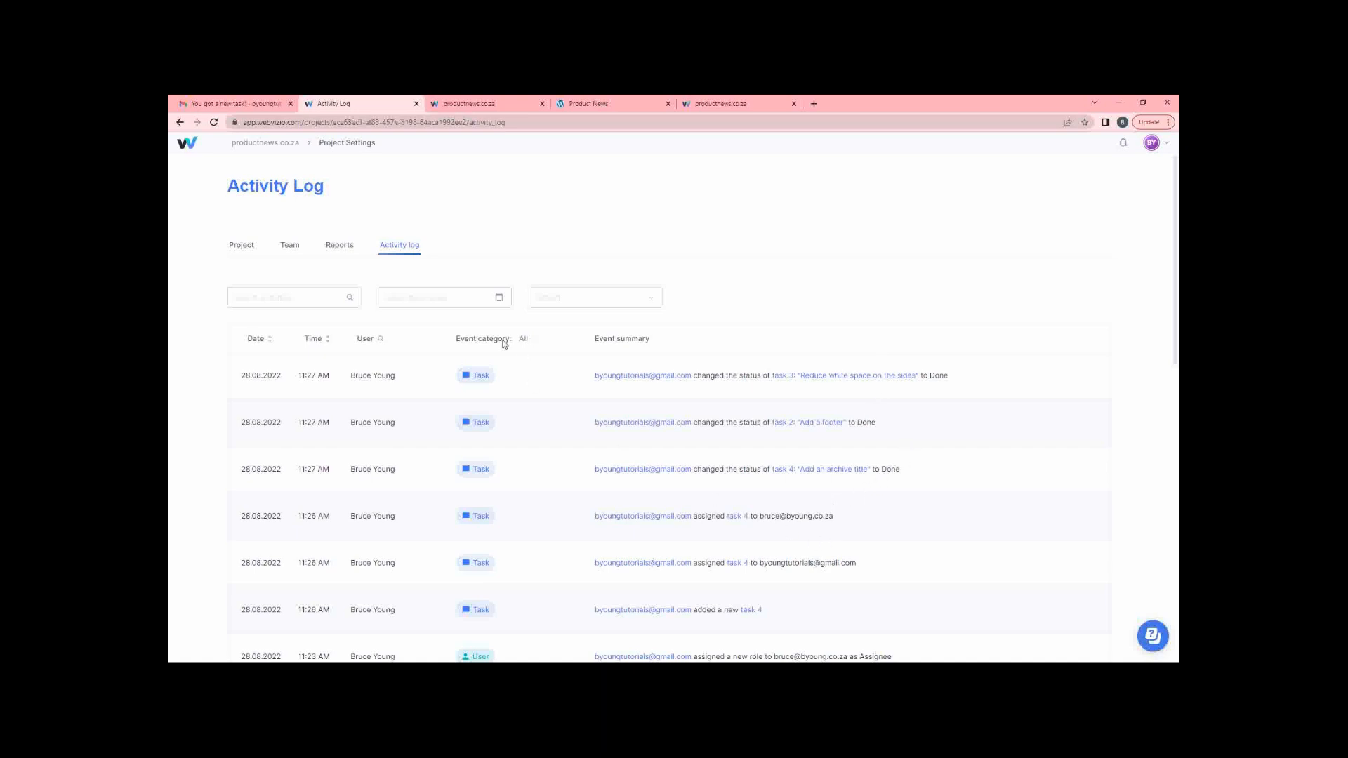
{"action": "left_click", "coordinate": [338, 245]}
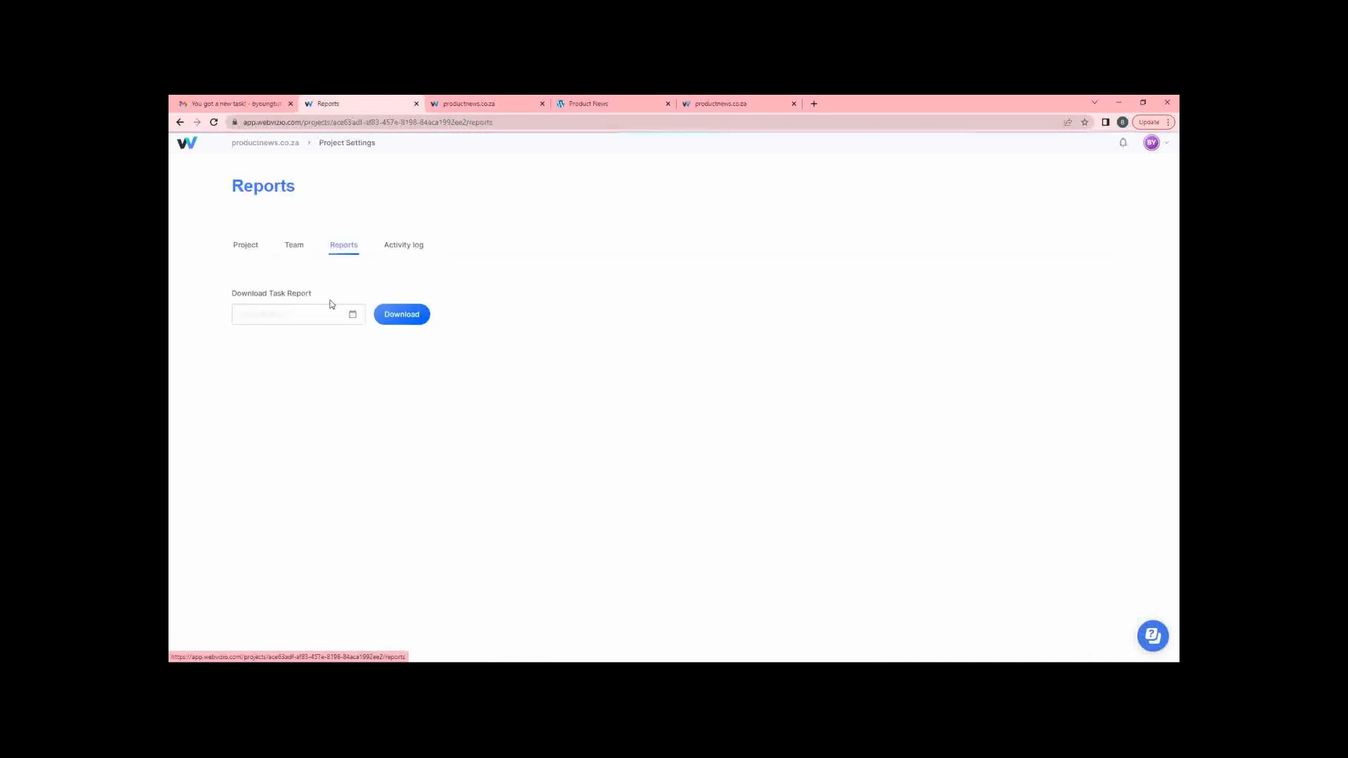
{"action": "left_click", "coordinate": [304, 313]}
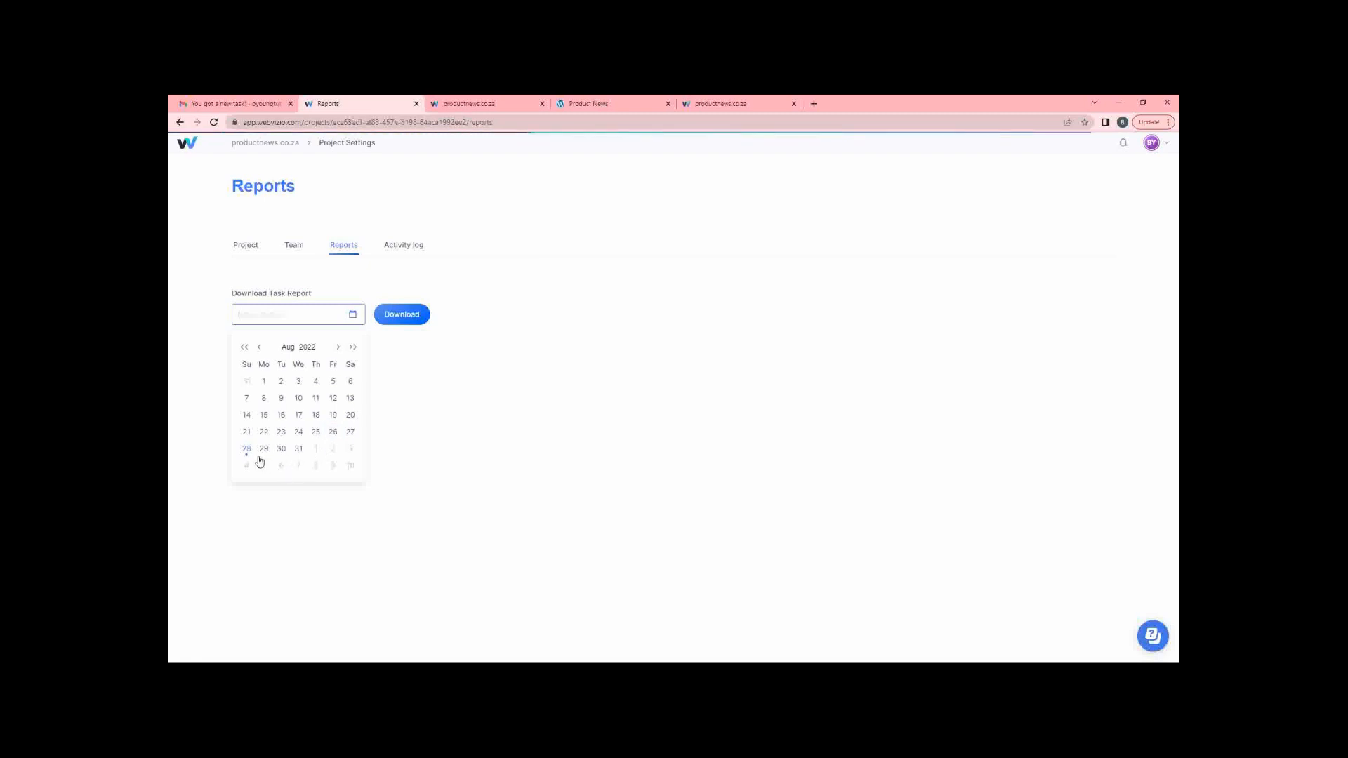
{"action": "left_click", "coordinate": [246, 449]}
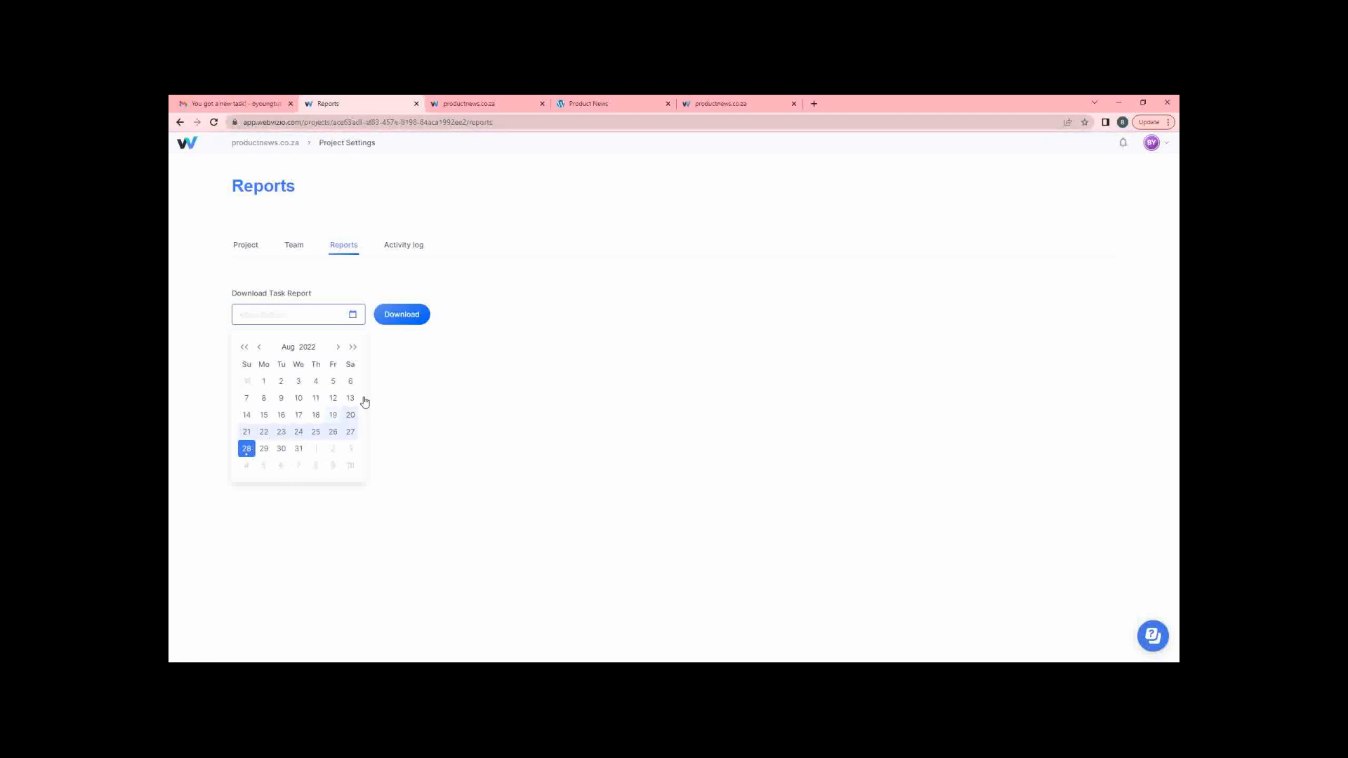
{"action": "left_click", "coordinate": [247, 450]}
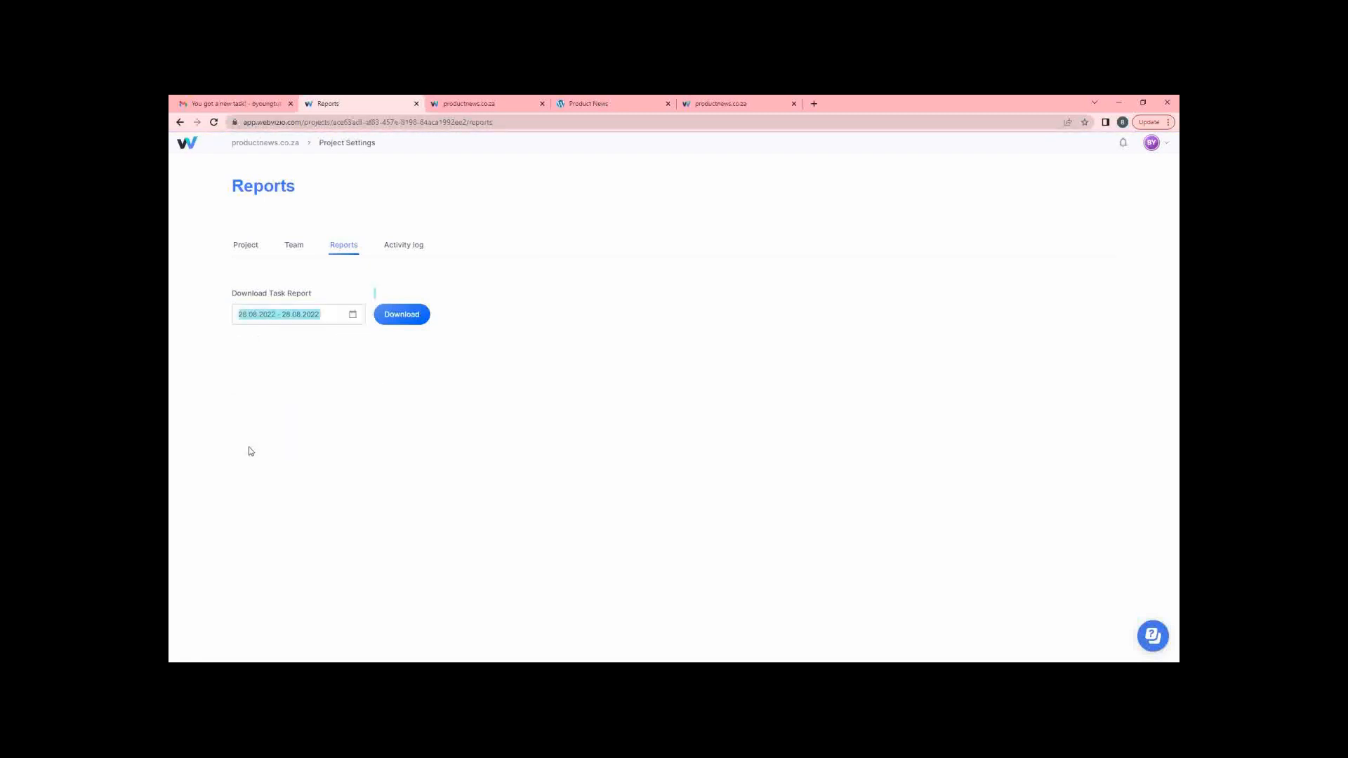
{"action": "left_click", "coordinate": [410, 317]}
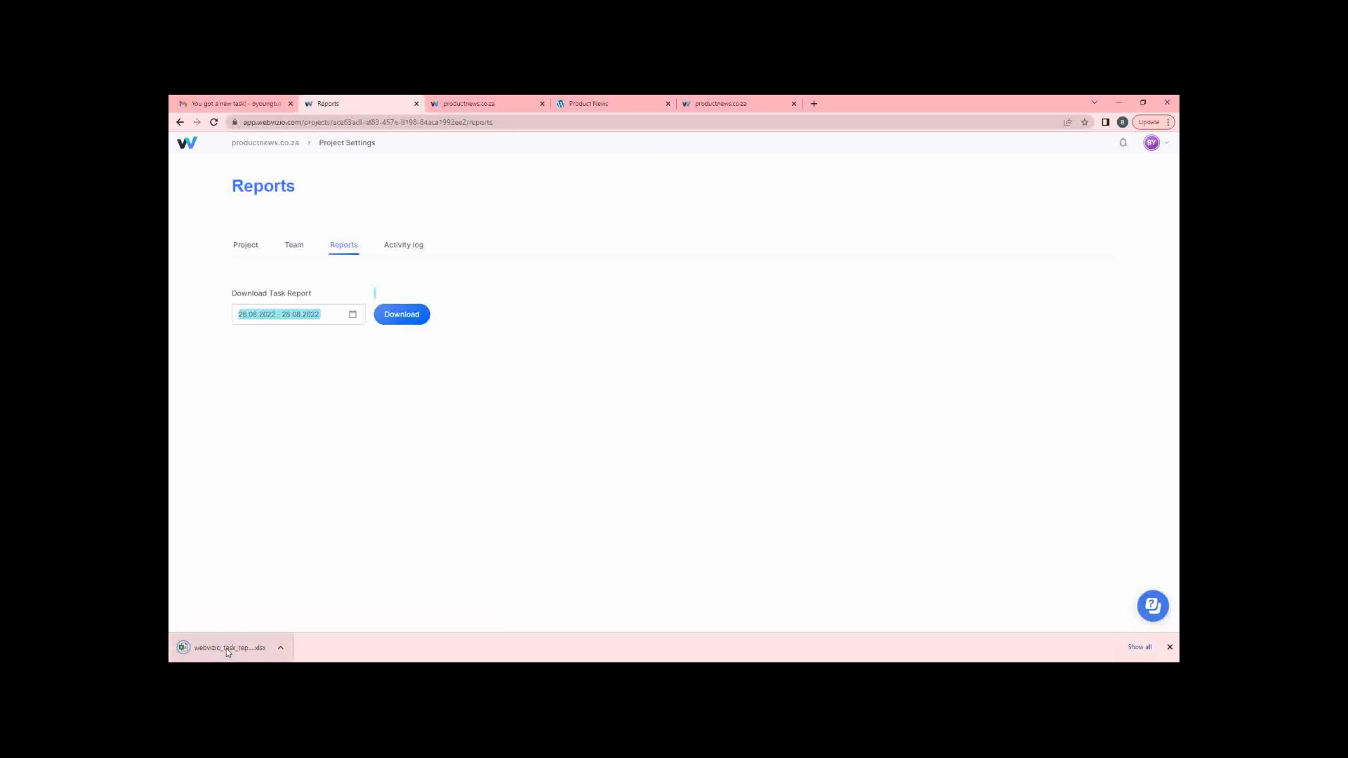
Open the downloaded (2).xlsx report in Excel, enable editing, and minimise Excel.
{"action": "left_click", "coordinate": [226, 648]}
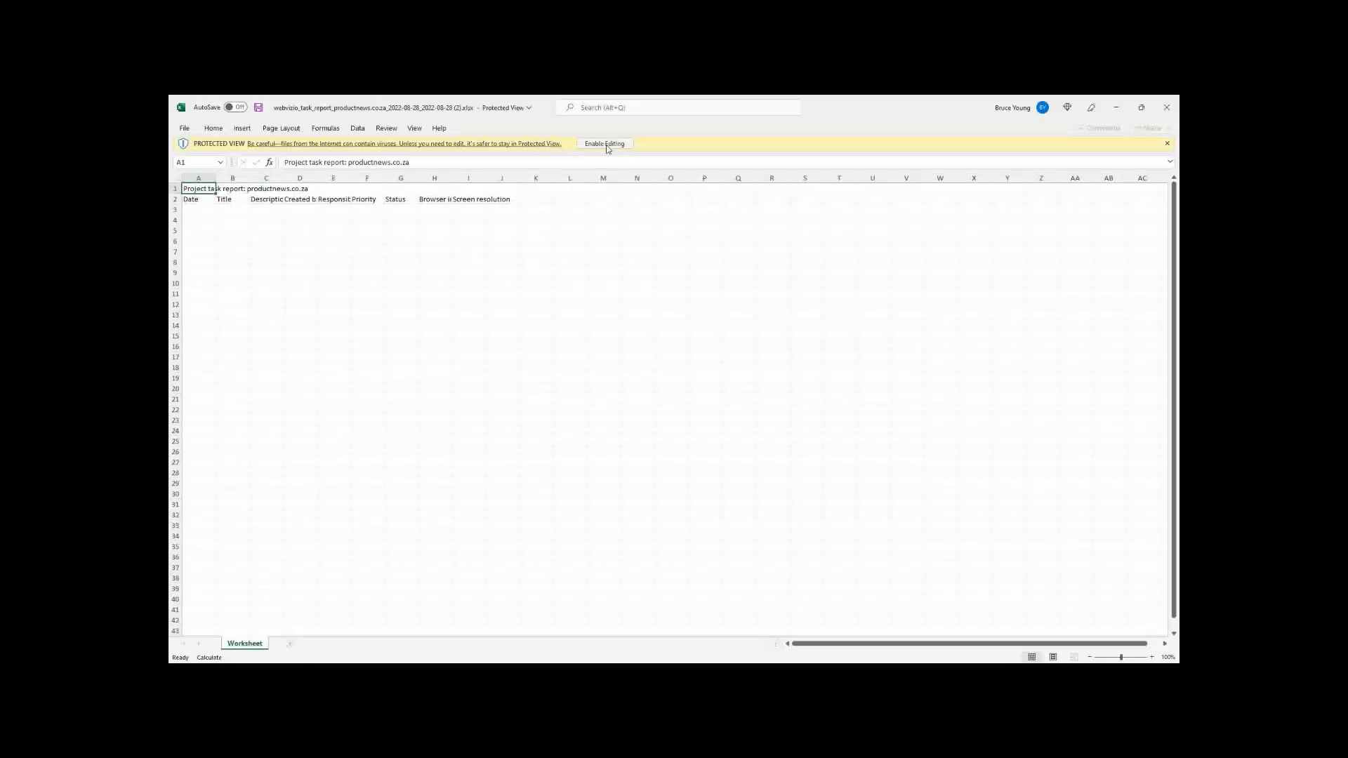
{"action": "left_click", "coordinate": [605, 145]}
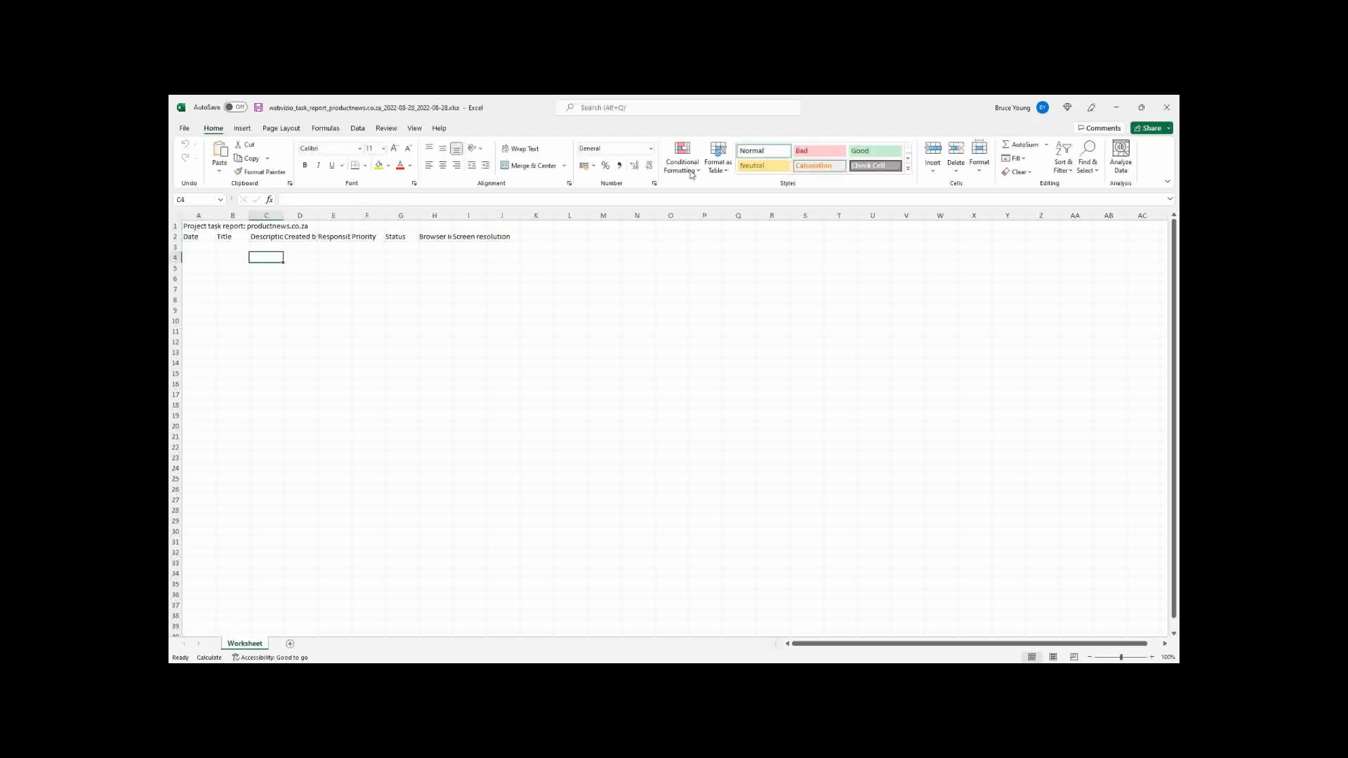
{"action": "left_click", "coordinate": [1116, 107]}
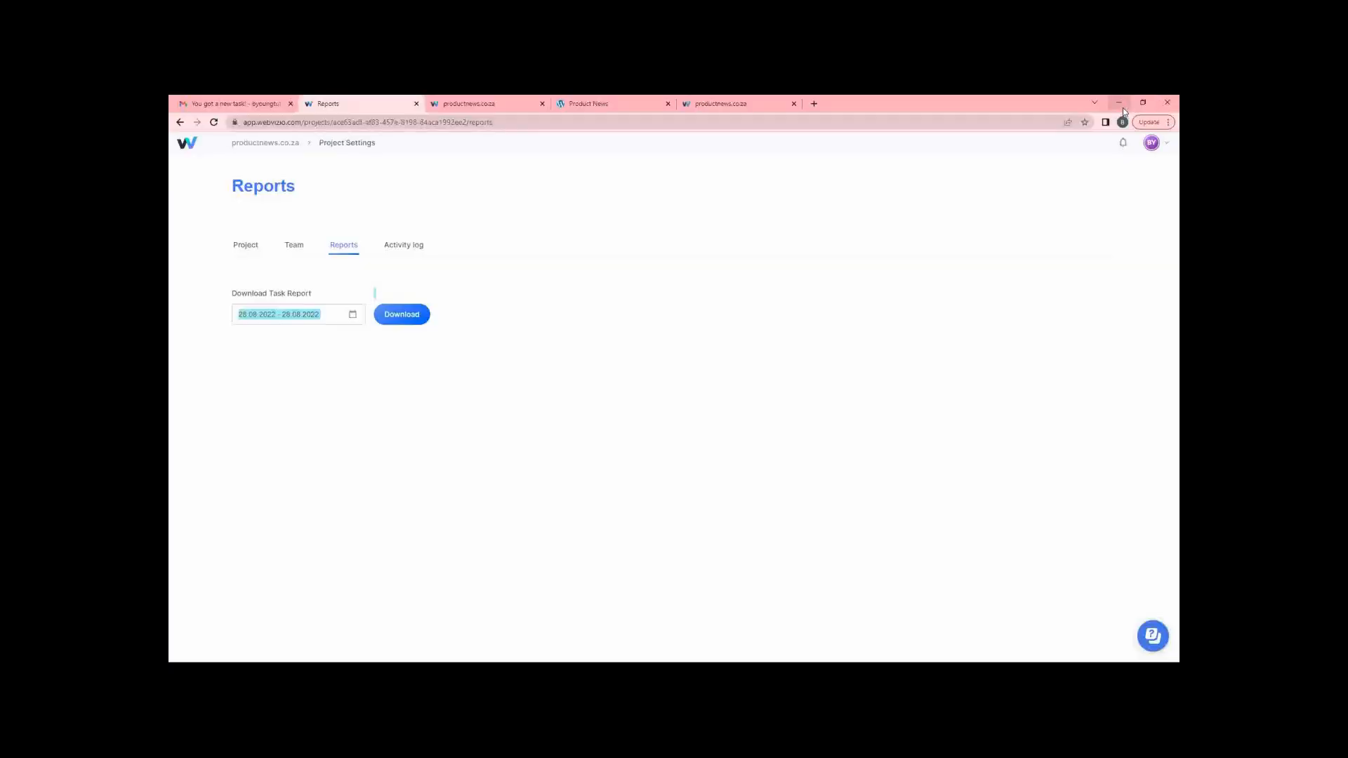
Set the report range to 28–29 August 2022, download it, and open the file.
{"action": "left_click", "coordinate": [298, 312]}
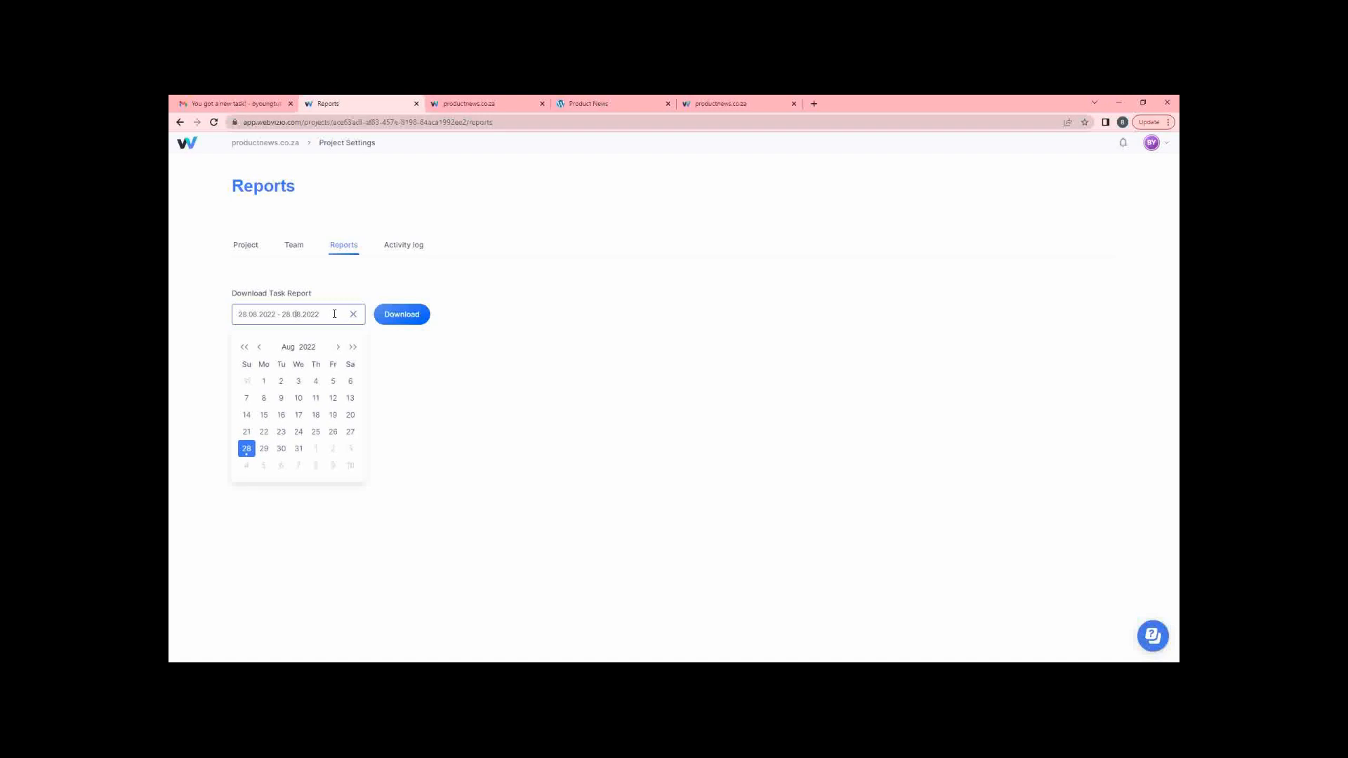
{"action": "left_click", "coordinate": [247, 449]}
{"action": "left_click", "coordinate": [264, 449]}
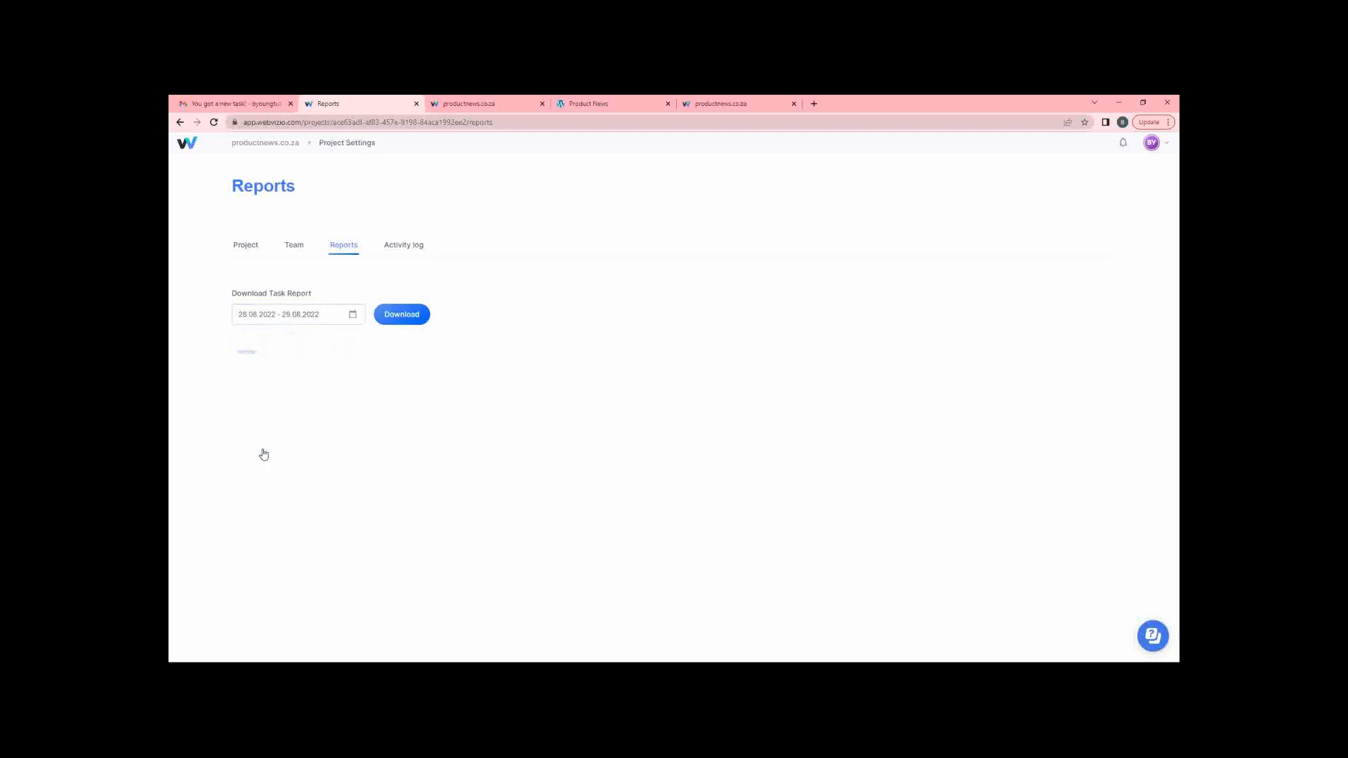
{"action": "left_click", "coordinate": [403, 318]}
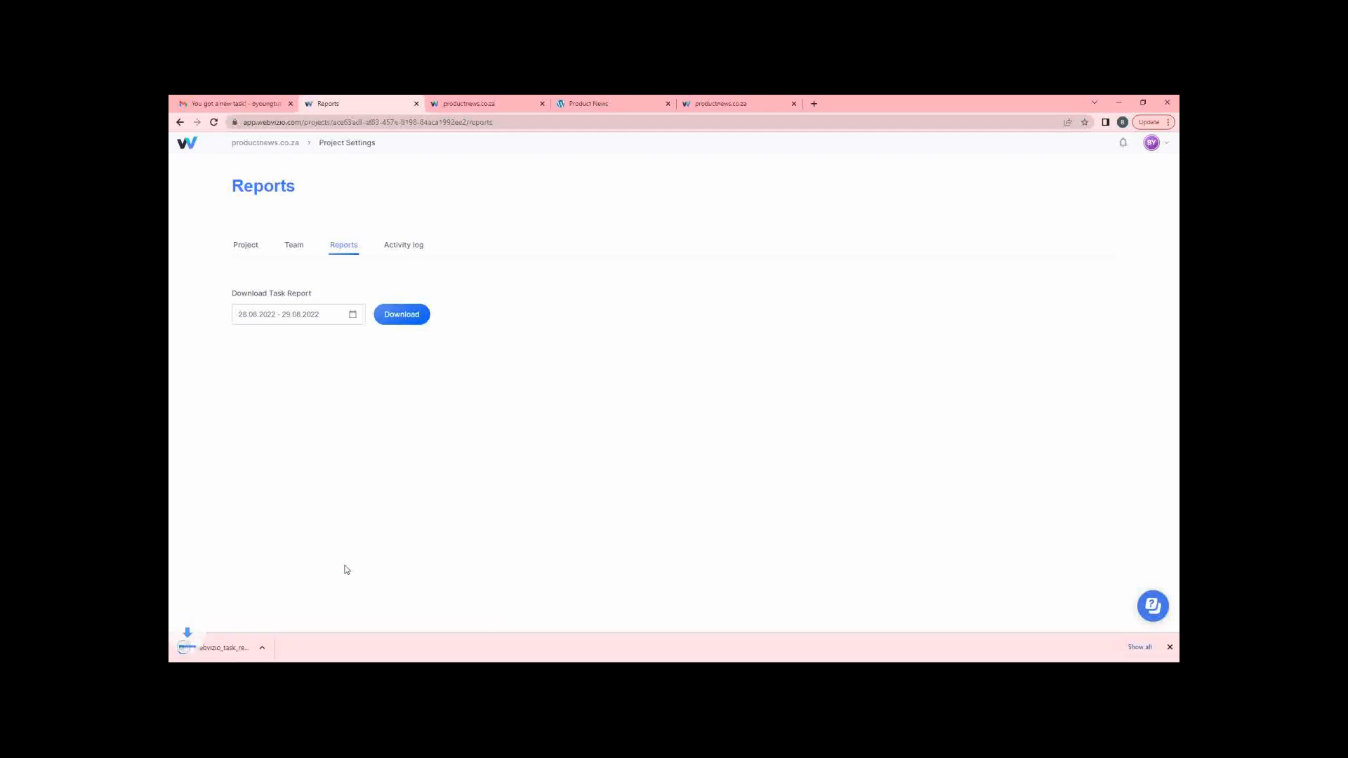
{"action": "left_click", "coordinate": [241, 650]}
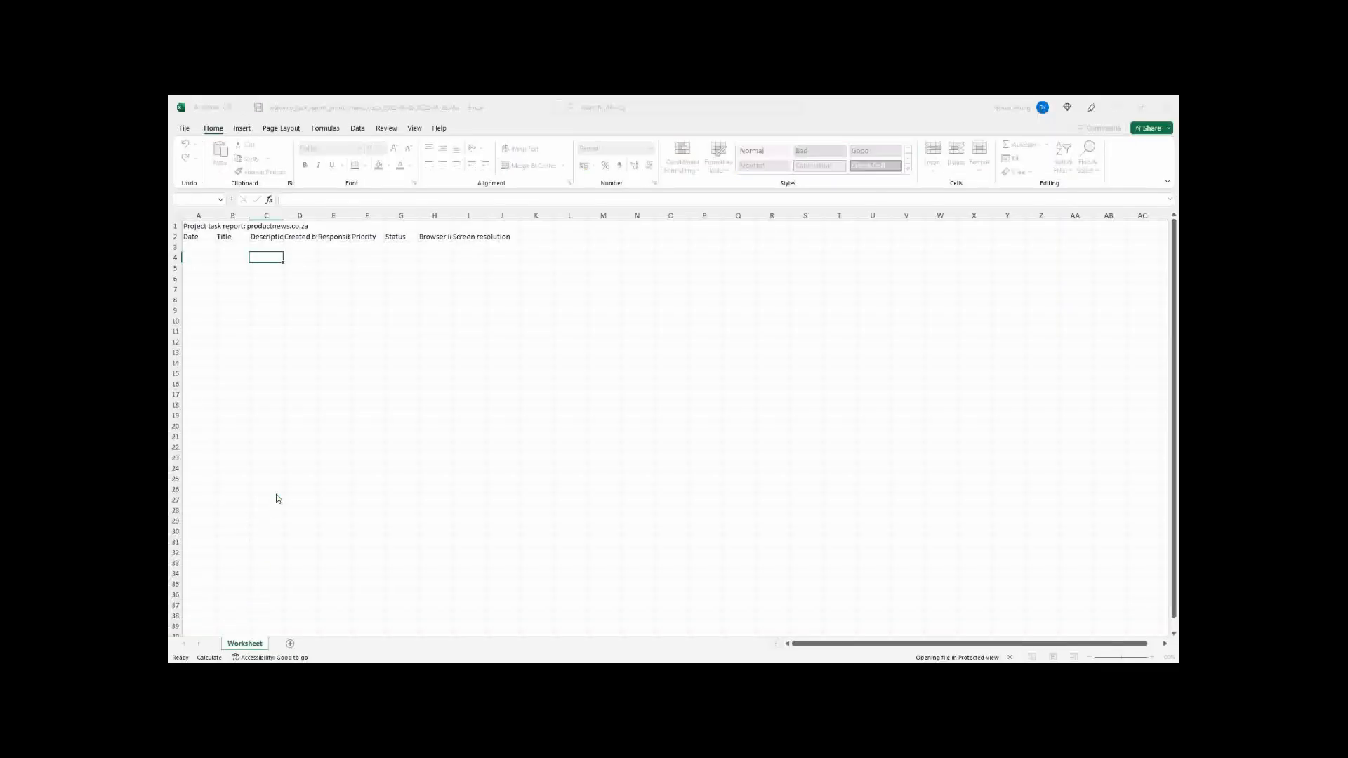
Enable editing on the 28–29 August task report in Excel.
{"action": "scroll", "coordinate": [257, 242], "scroll_direction": "right", "scroll_amount": 3}
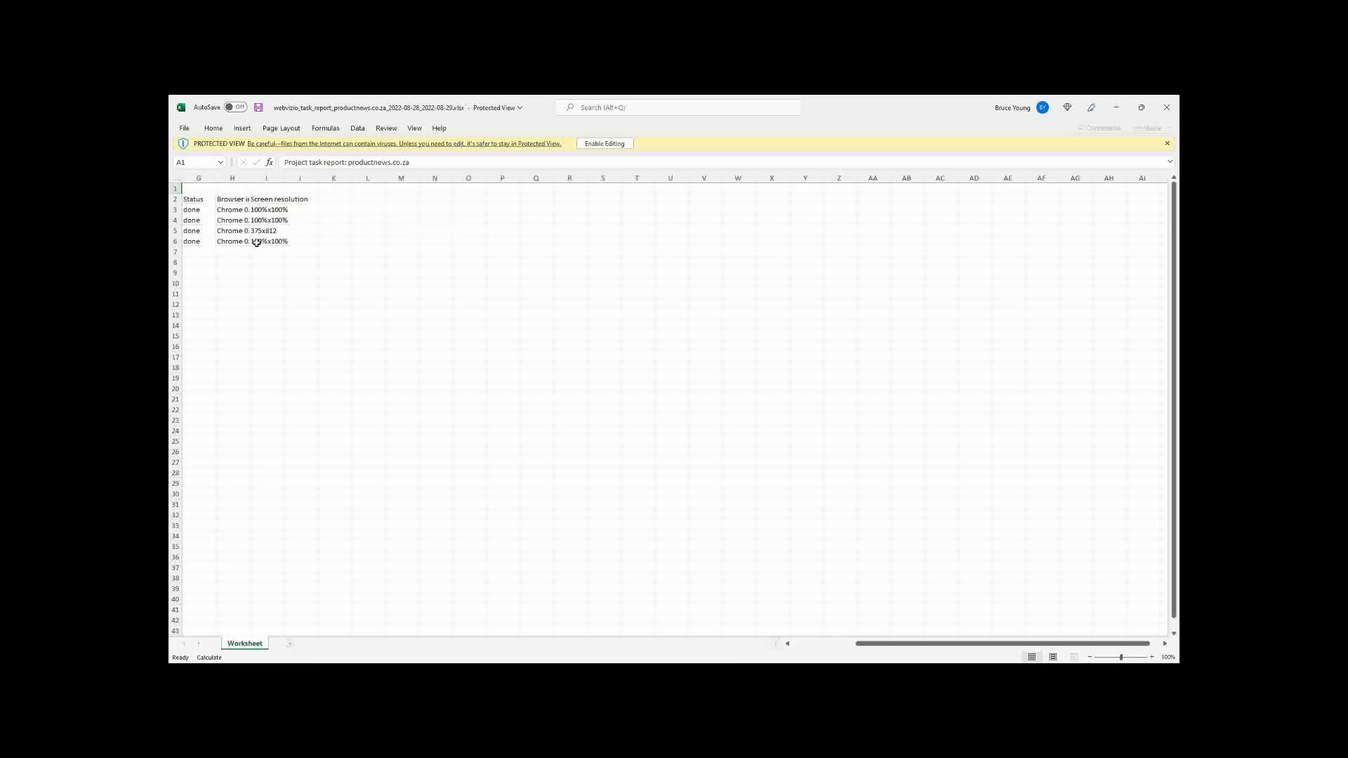
{"action": "scroll", "coordinate": [256, 242], "scroll_direction": "left", "scroll_amount": 3}
{"action": "left_click", "coordinate": [604, 143]}
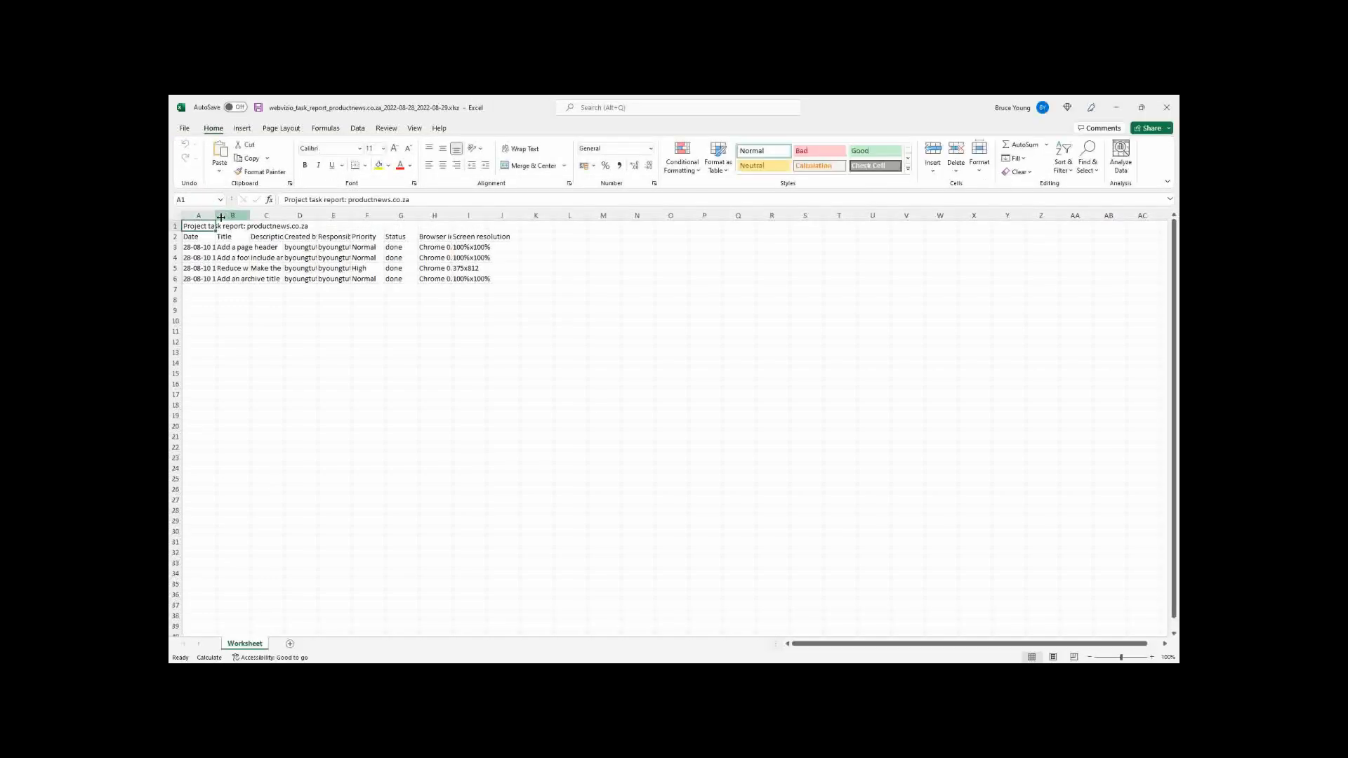
AutoFit columns A, B, C, D, E and H to their contents, then minimise the report.
{"action": "double_click", "coordinate": [215, 215]}
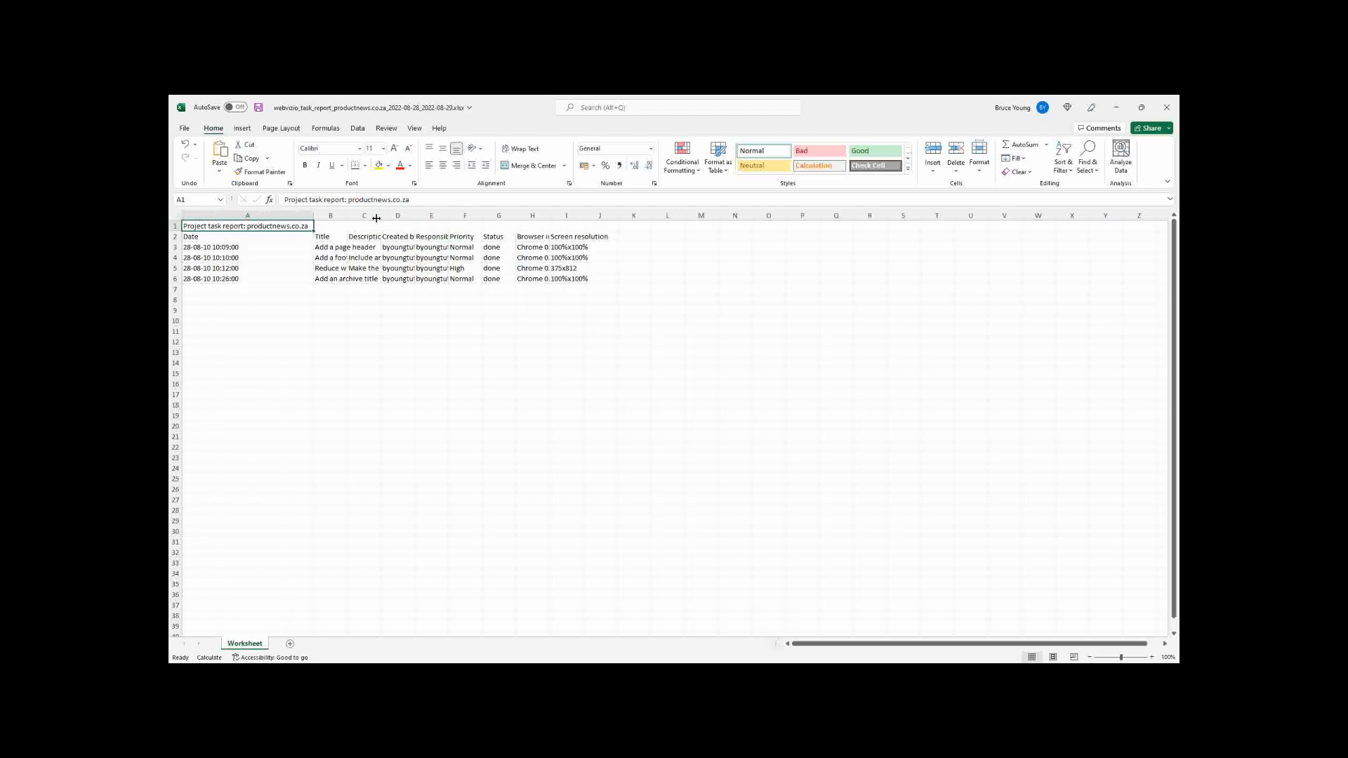
{"action": "double_click", "coordinate": [345, 216]}
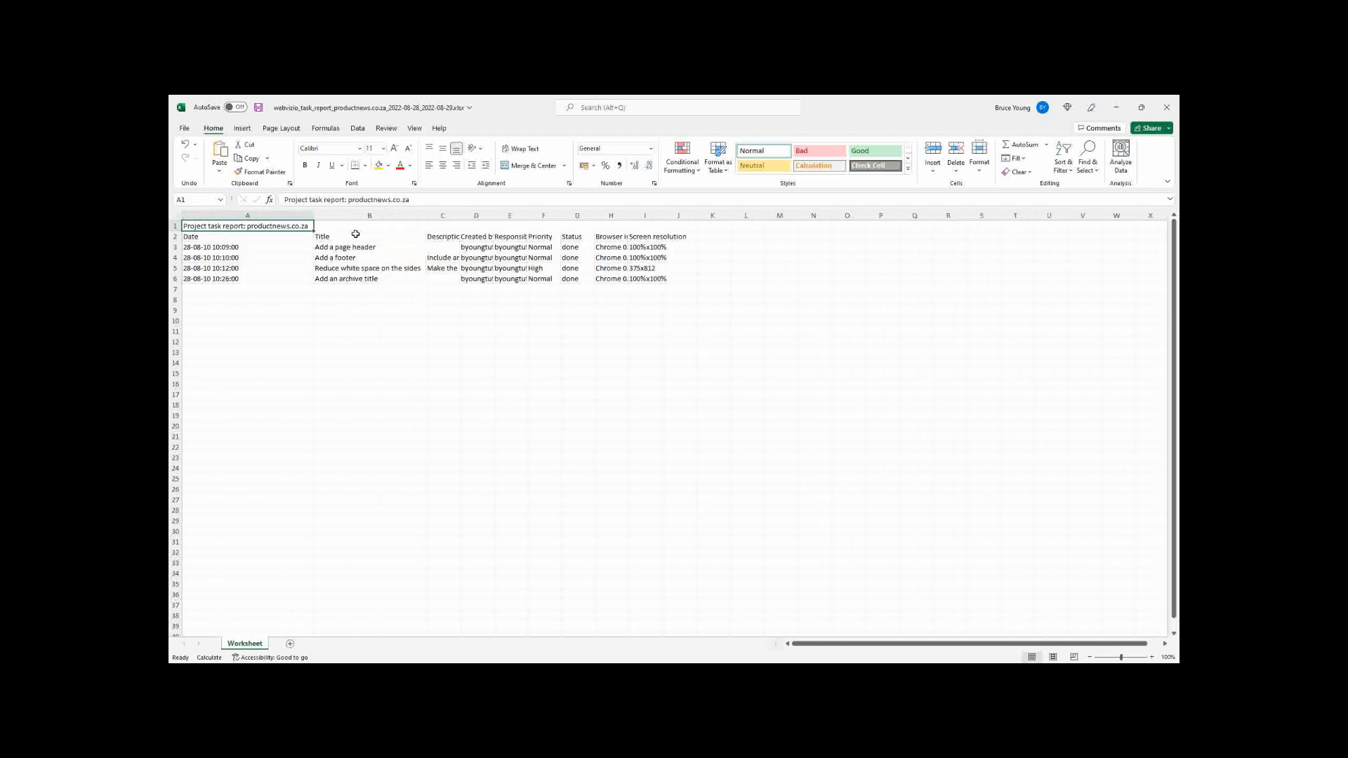
{"action": "double_click", "coordinate": [460, 215]}
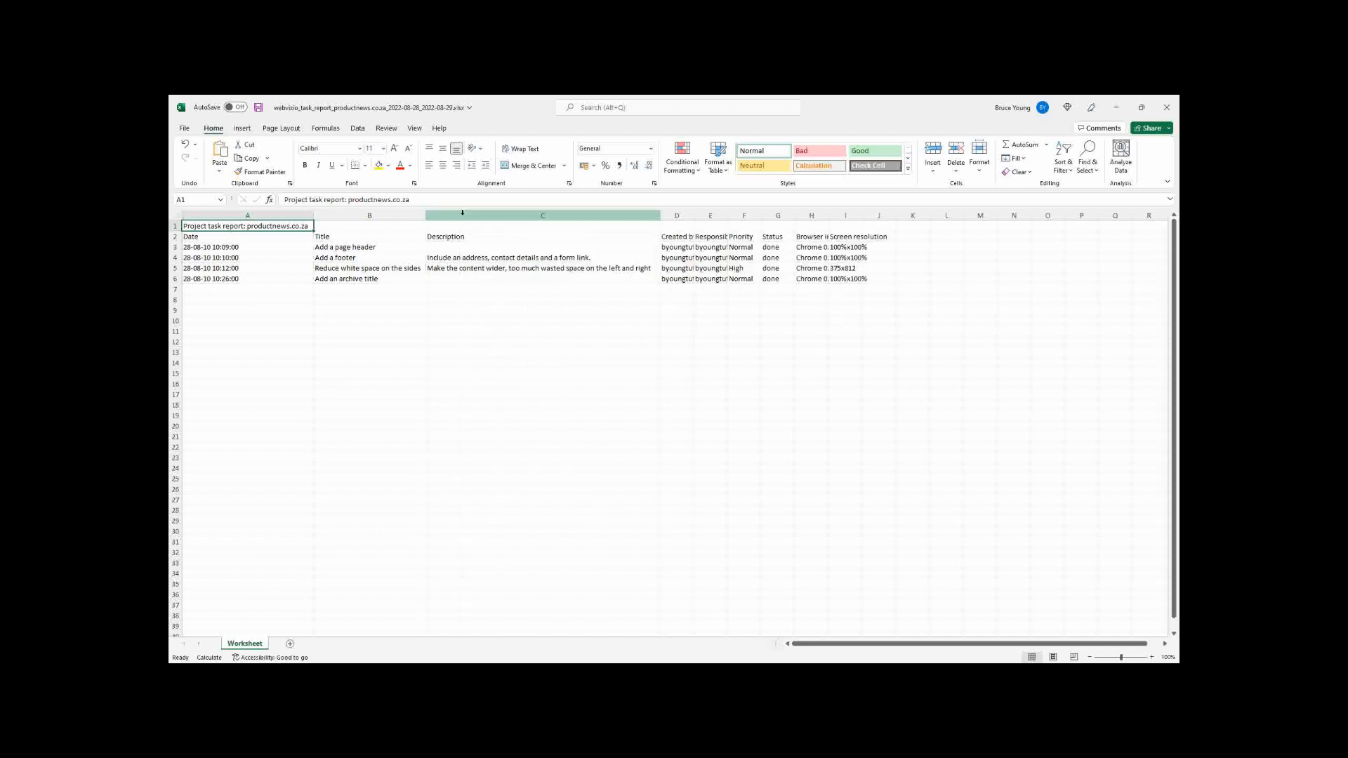
{"action": "double_click", "coordinate": [695, 216]}
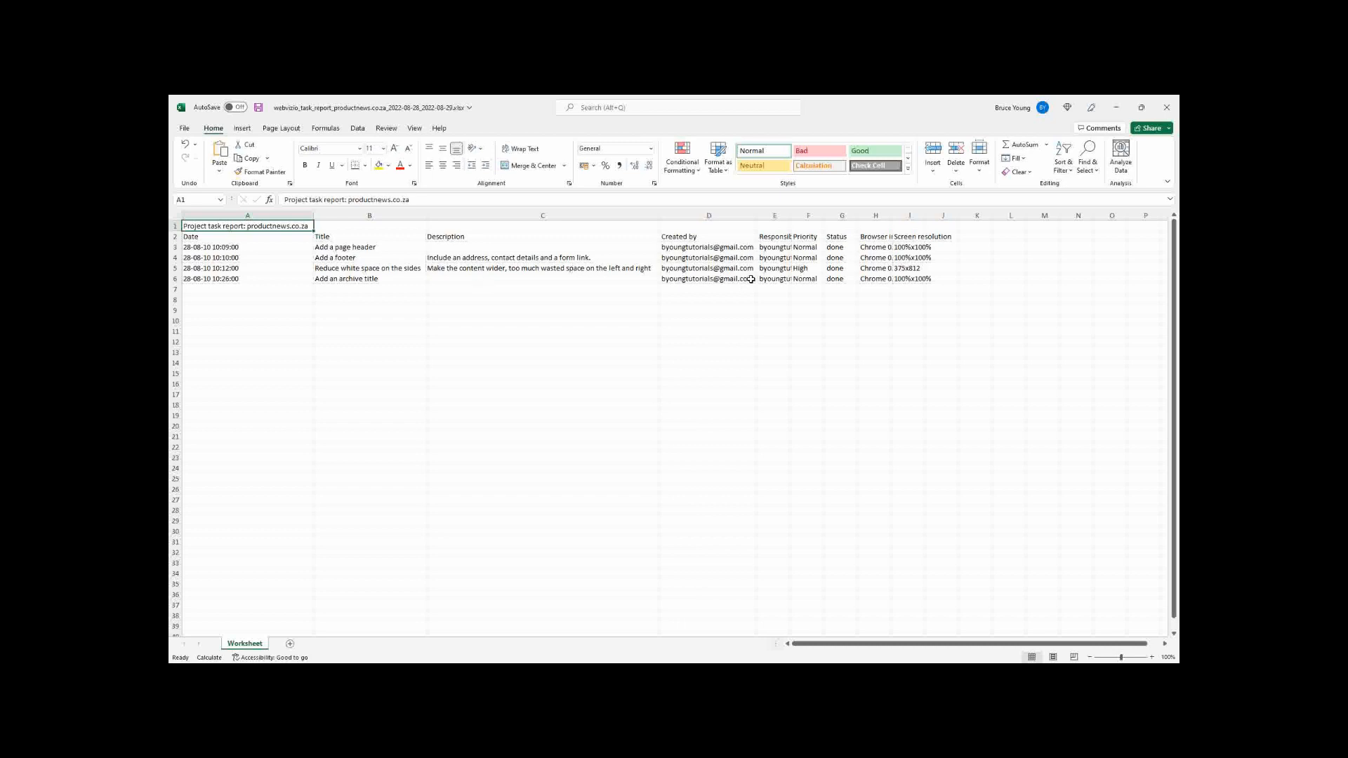
{"action": "double_click", "coordinate": [793, 217]}
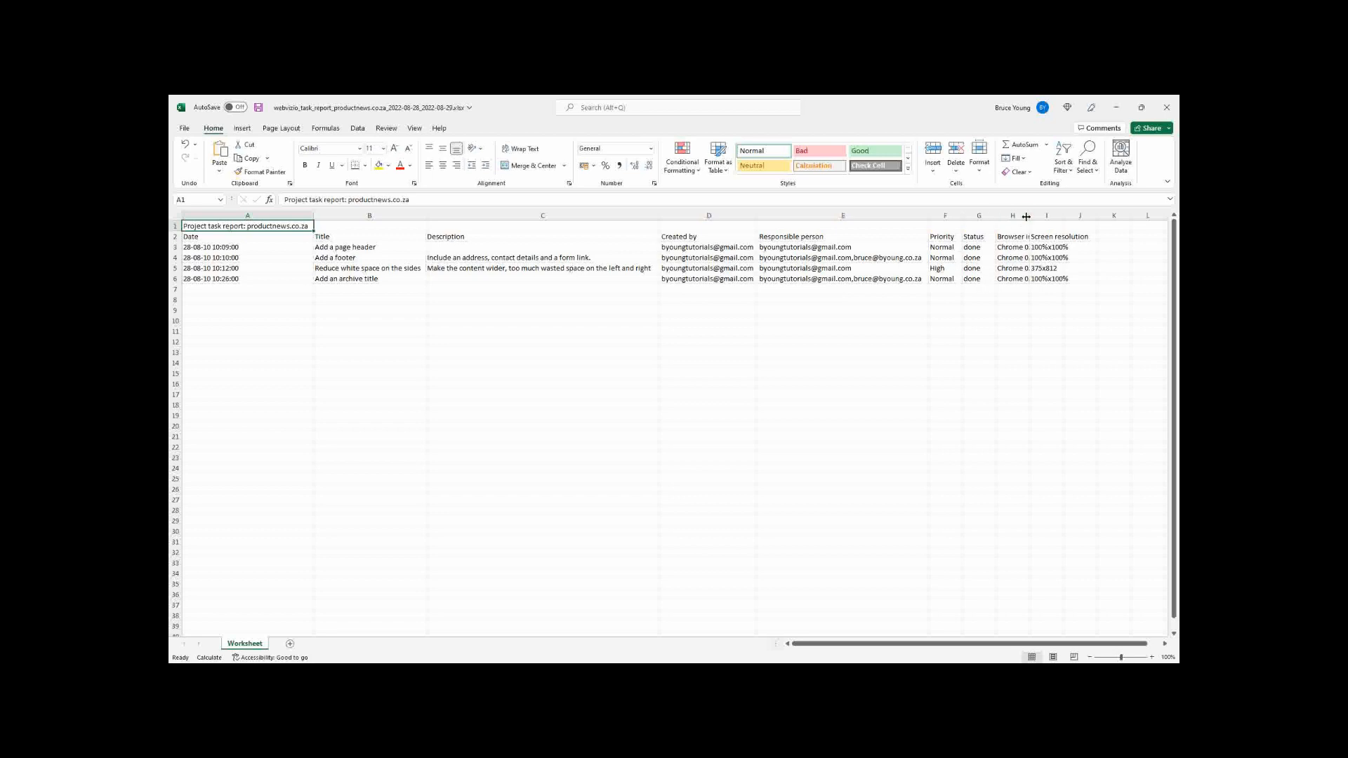
{"action": "left_click", "coordinate": [1039, 267]}
{"action": "double_click", "coordinate": [1030, 216]}
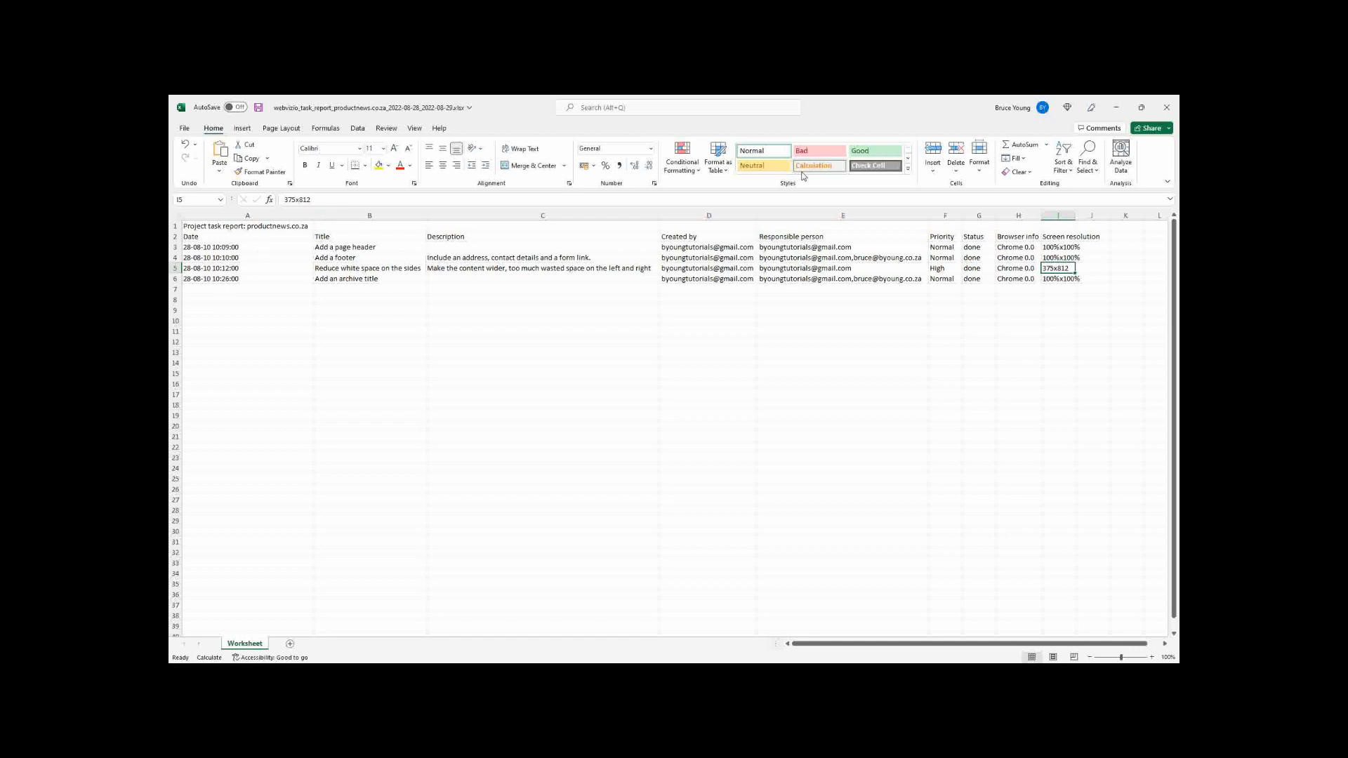
{"action": "left_click", "coordinate": [1117, 110]}
Go back to Webvizio's All projects list and add byoung.co.za as a new project.
{"action": "left_click", "coordinate": [1117, 110]}
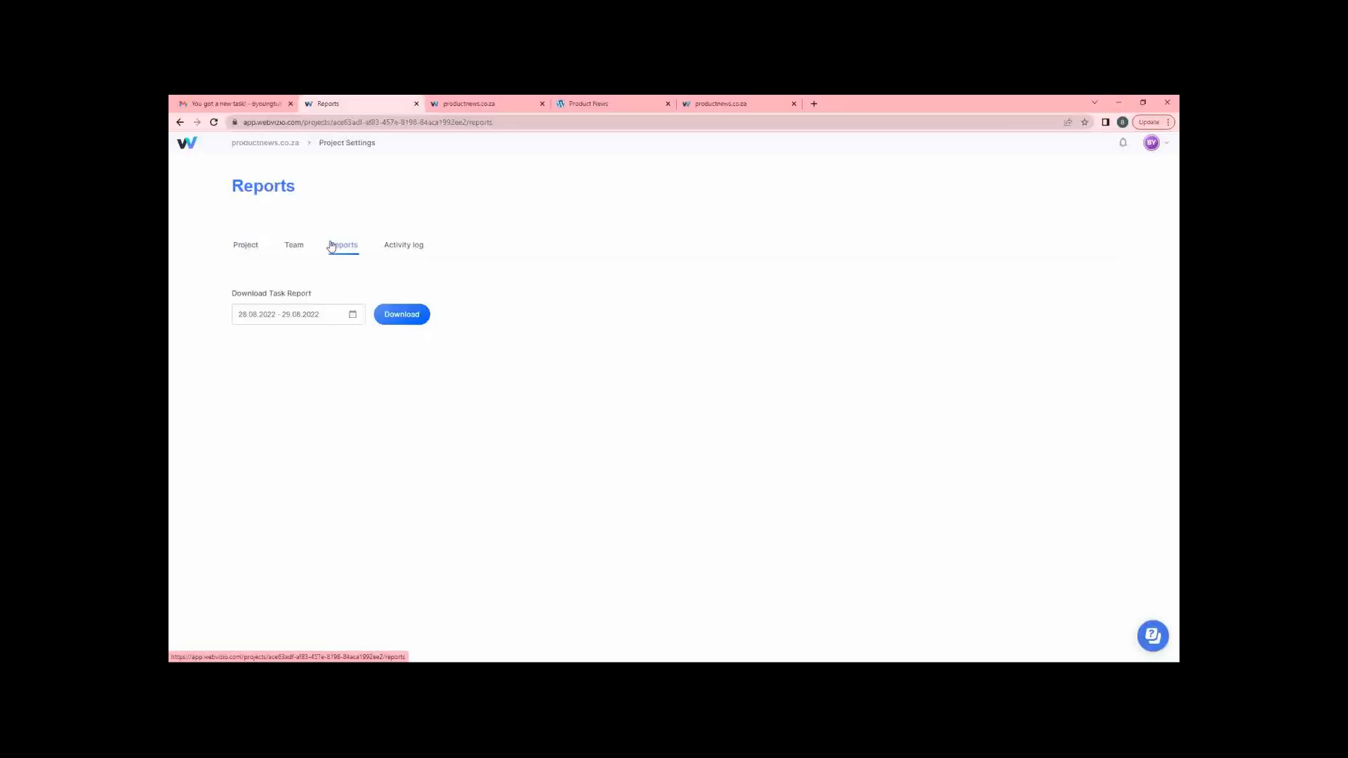
{"action": "left_click", "coordinate": [276, 147]}
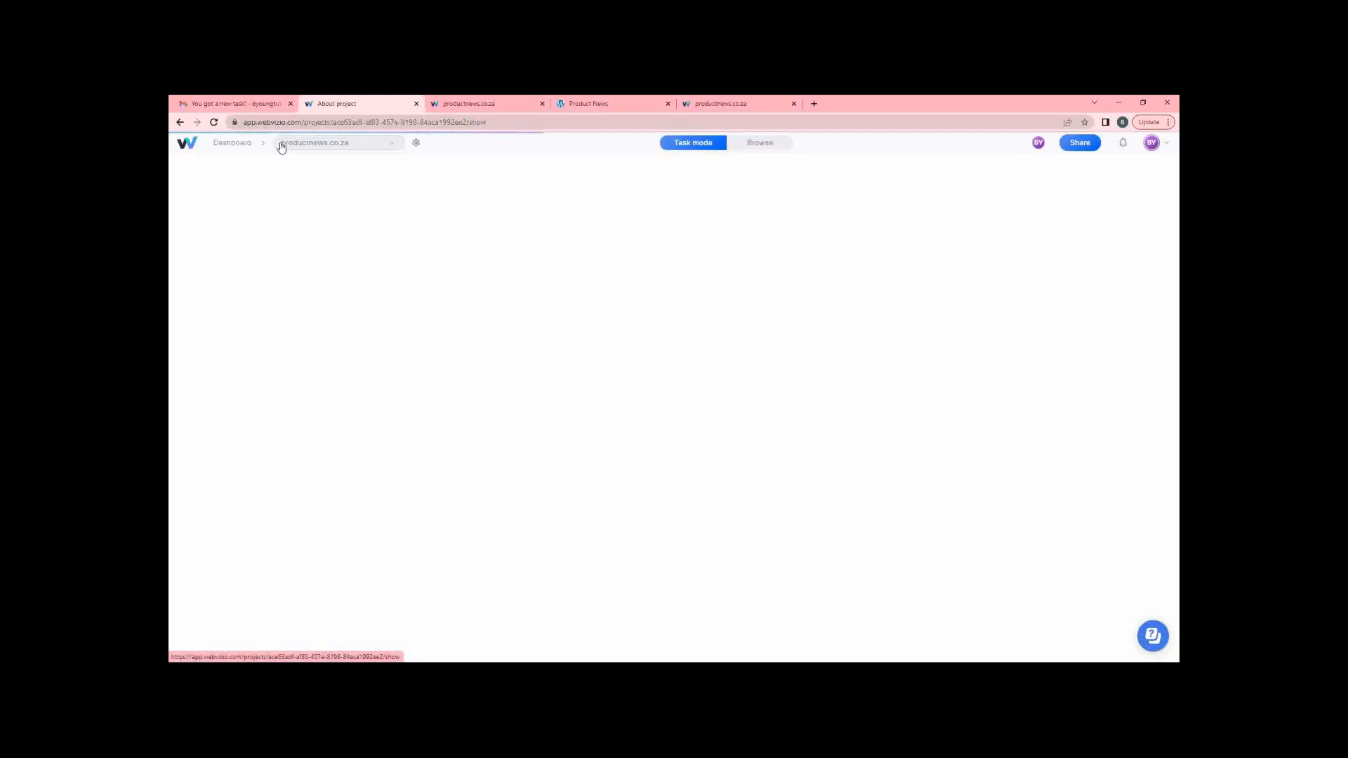
{"action": "left_click", "coordinate": [226, 146]}
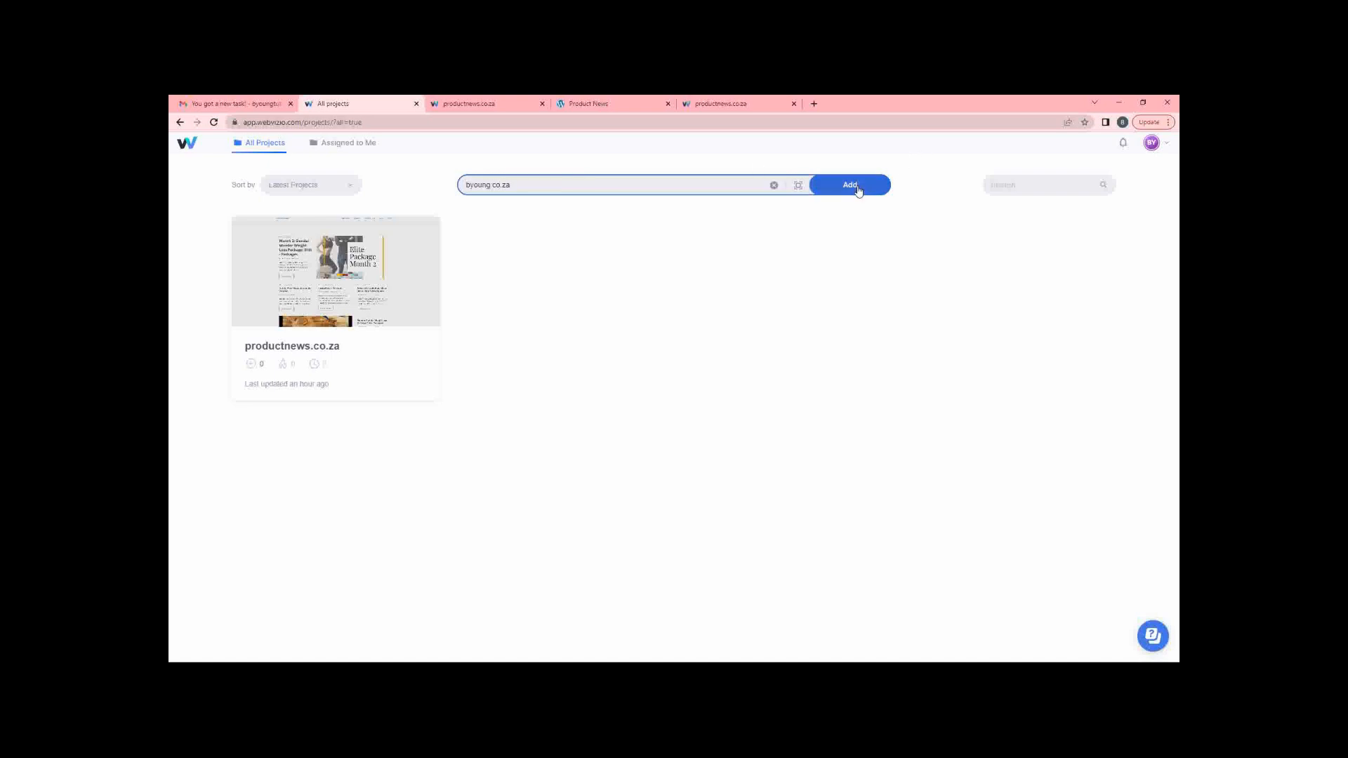
{"action": "left_click", "coordinate": [858, 187]}
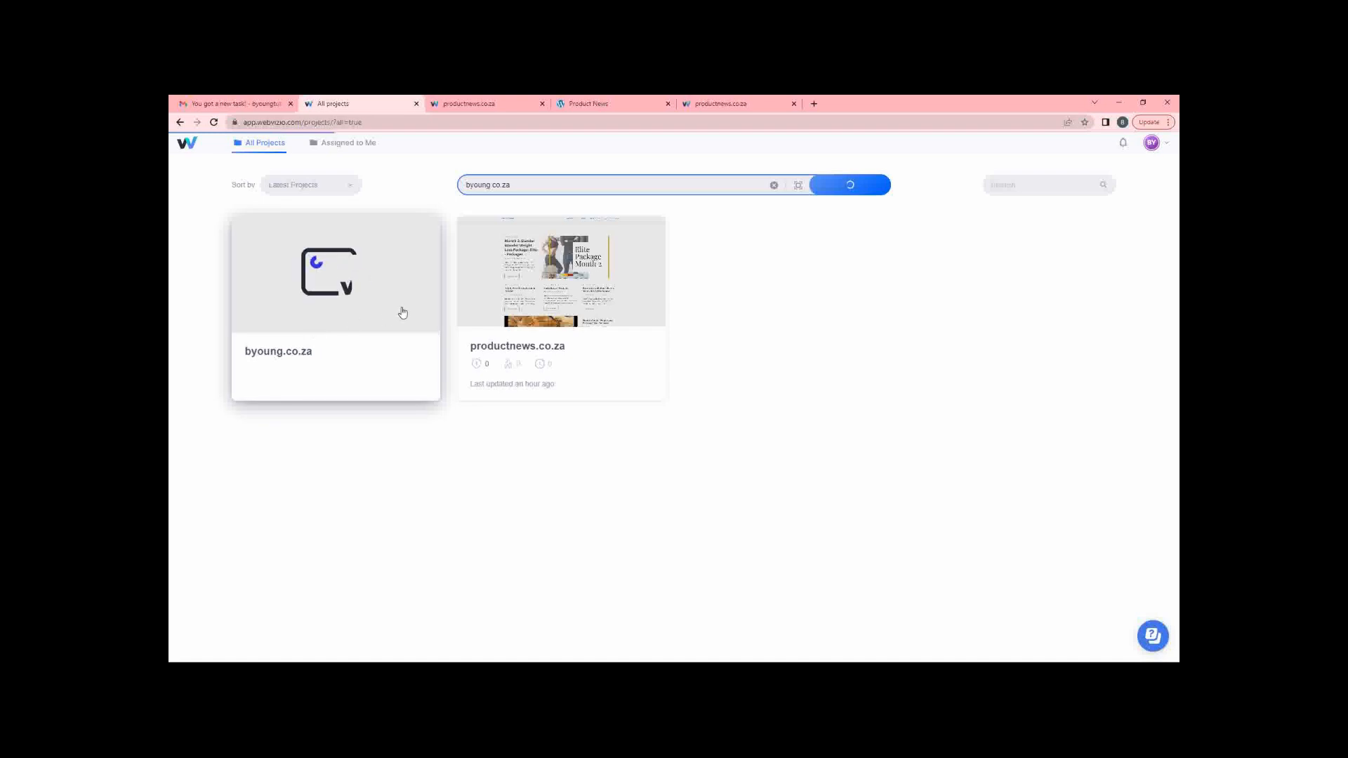
Open the byoung.co.za project, start a task on the main heading, then cancel it unassigned.
{"action": "left_click", "coordinate": [341, 266]}
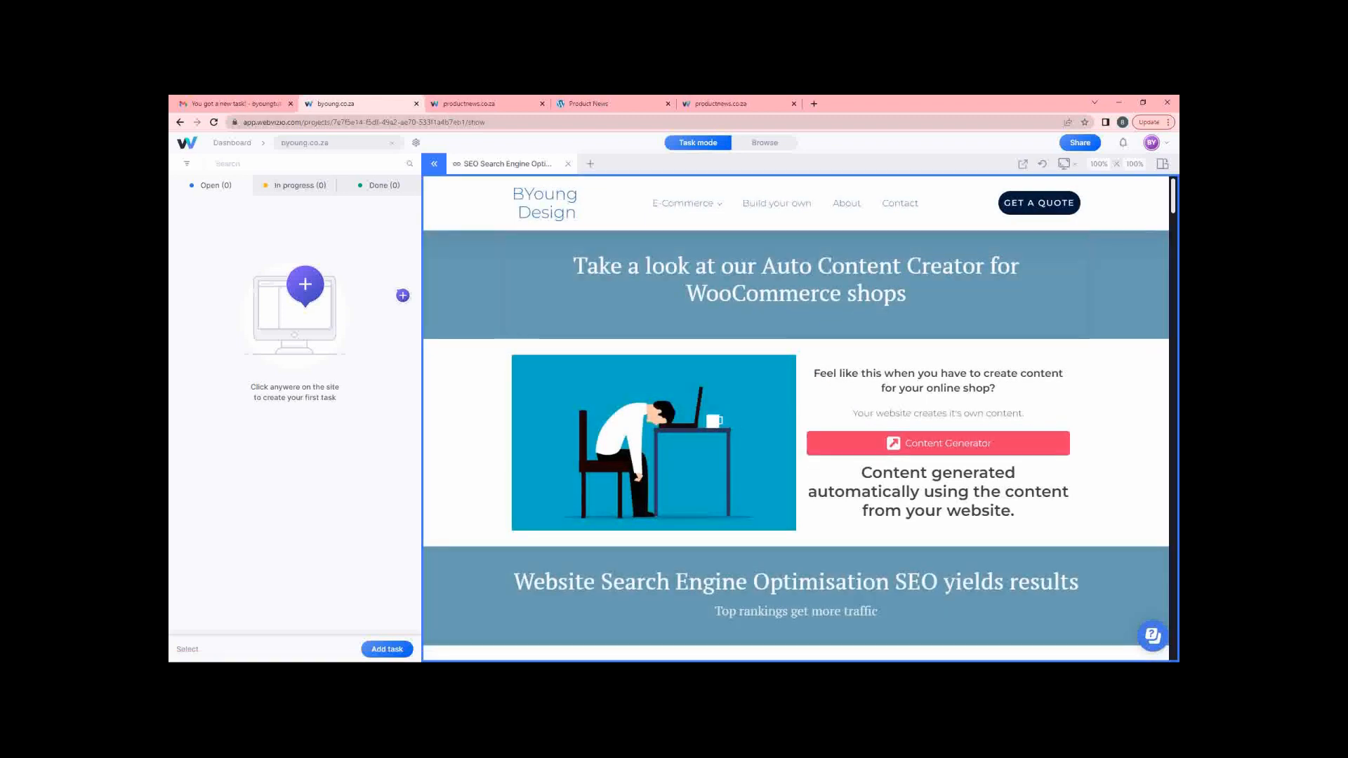
{"action": "mouse_move", "coordinate": [684, 203]}
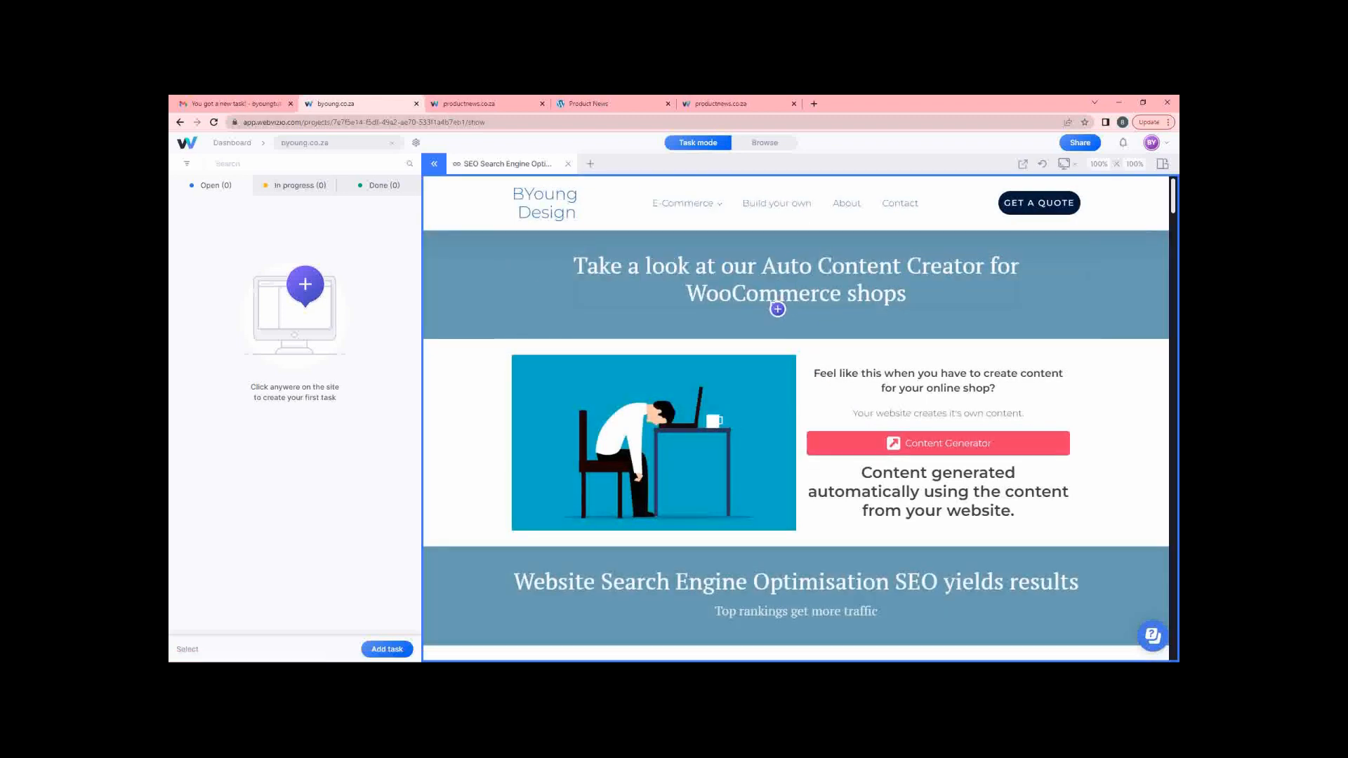
{"action": "left_click", "coordinate": [809, 327]}
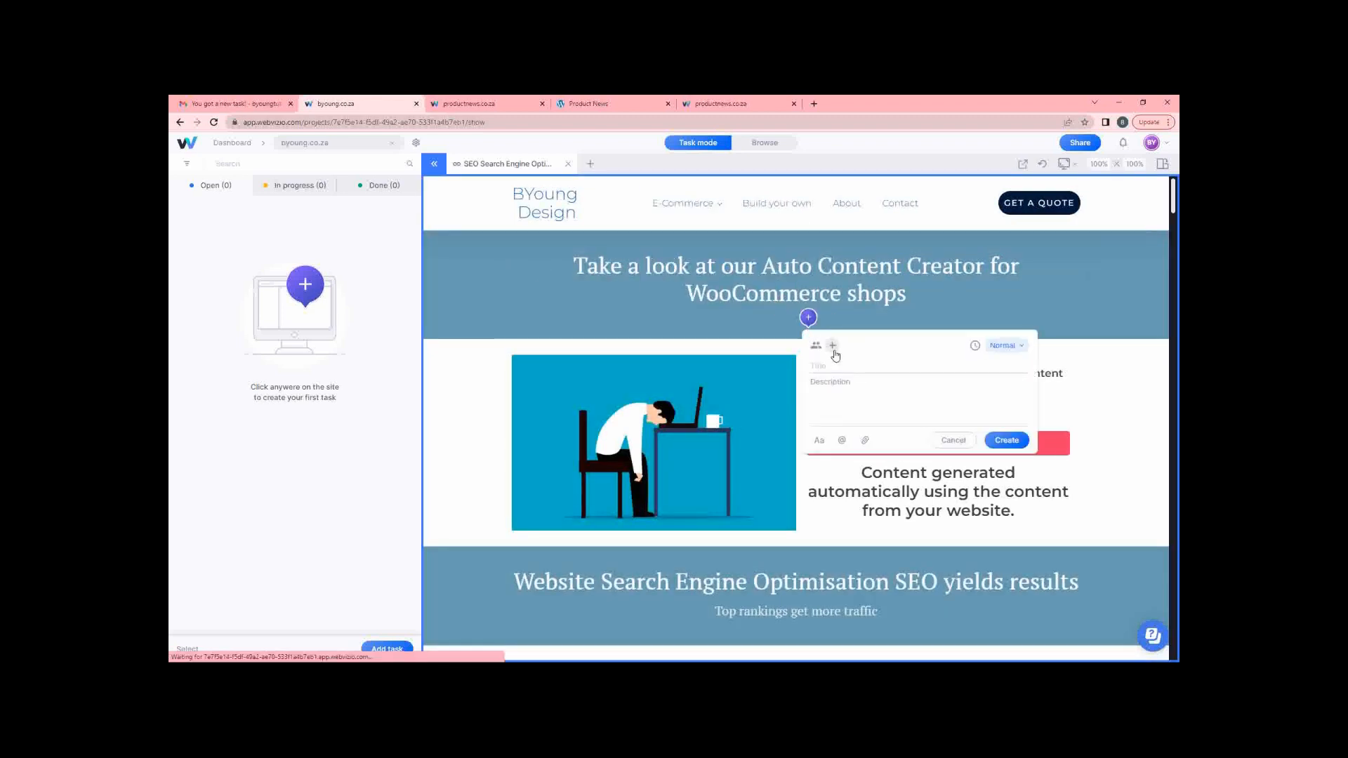
{"action": "left_click", "coordinate": [832, 345]}
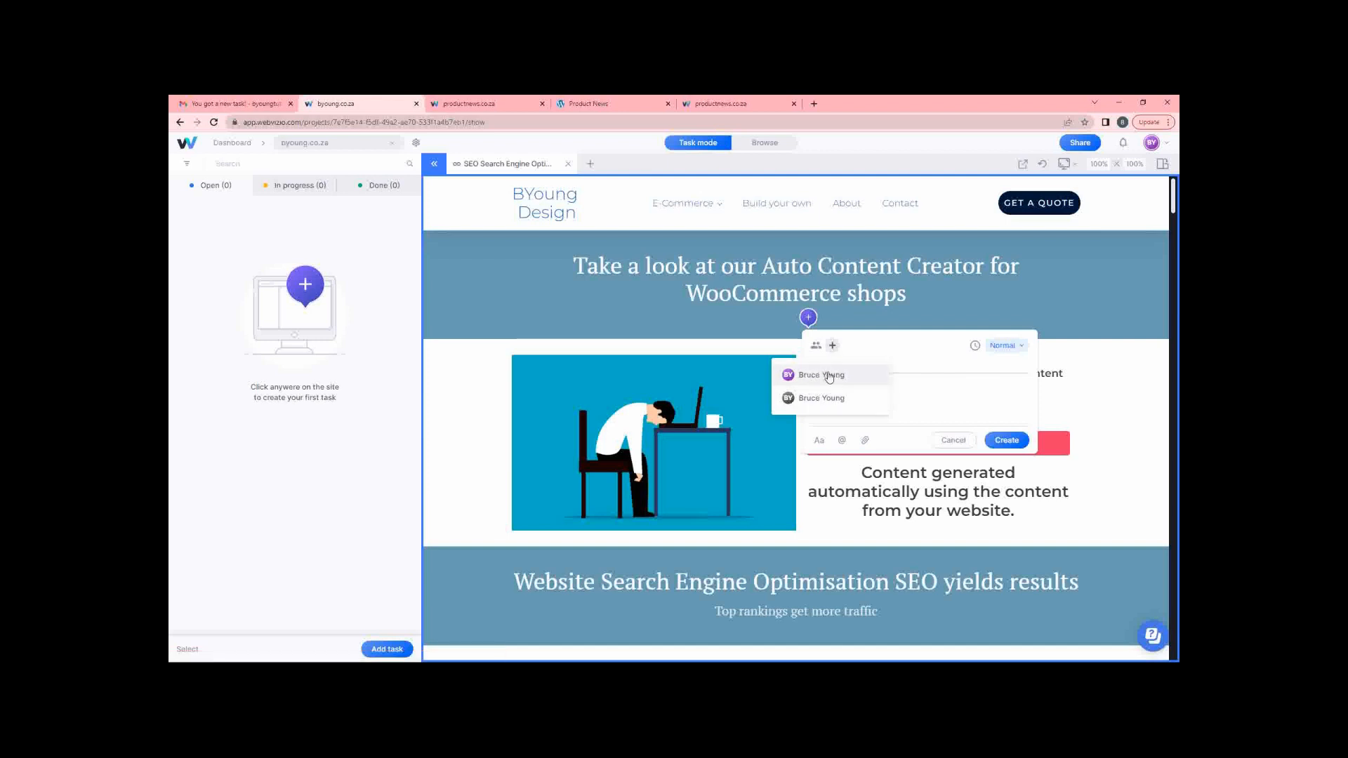
{"action": "left_click", "coordinate": [904, 362]}
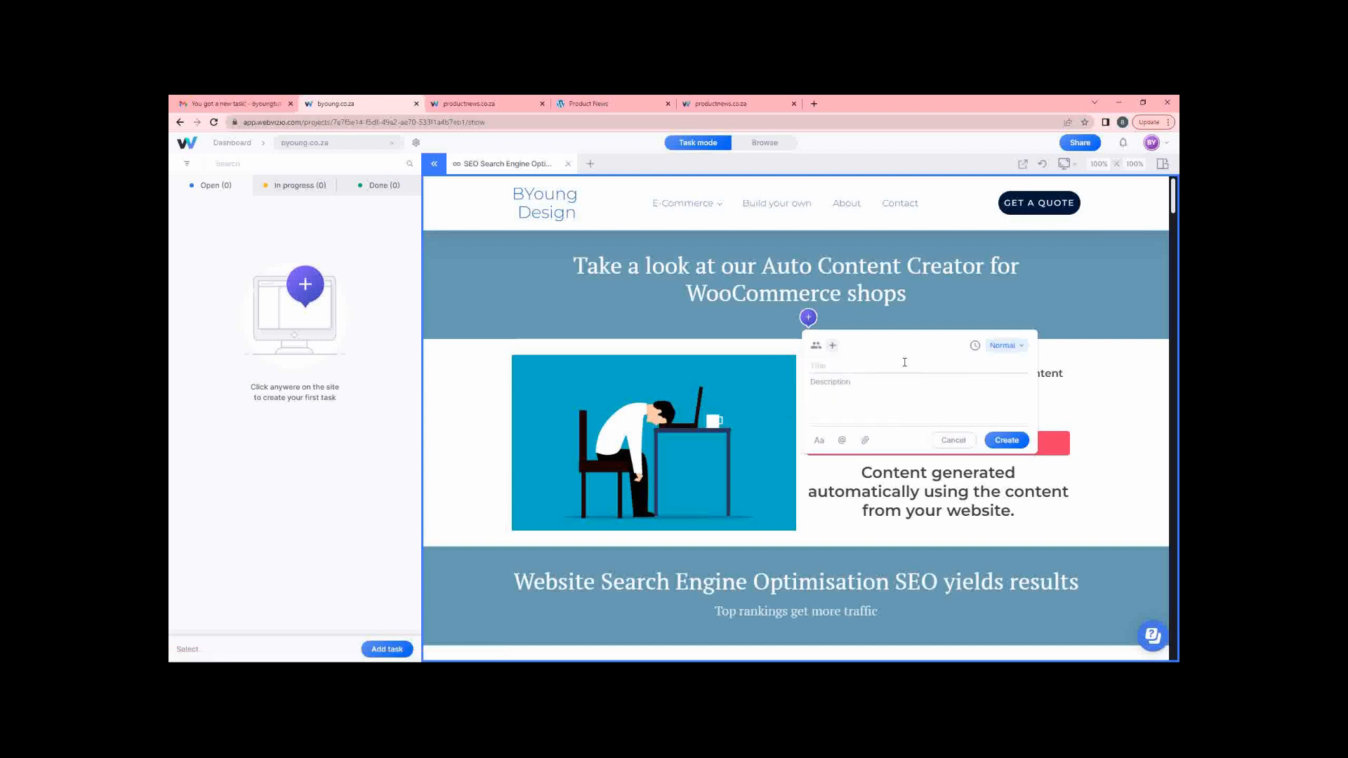
{"action": "left_click", "coordinate": [954, 440]}
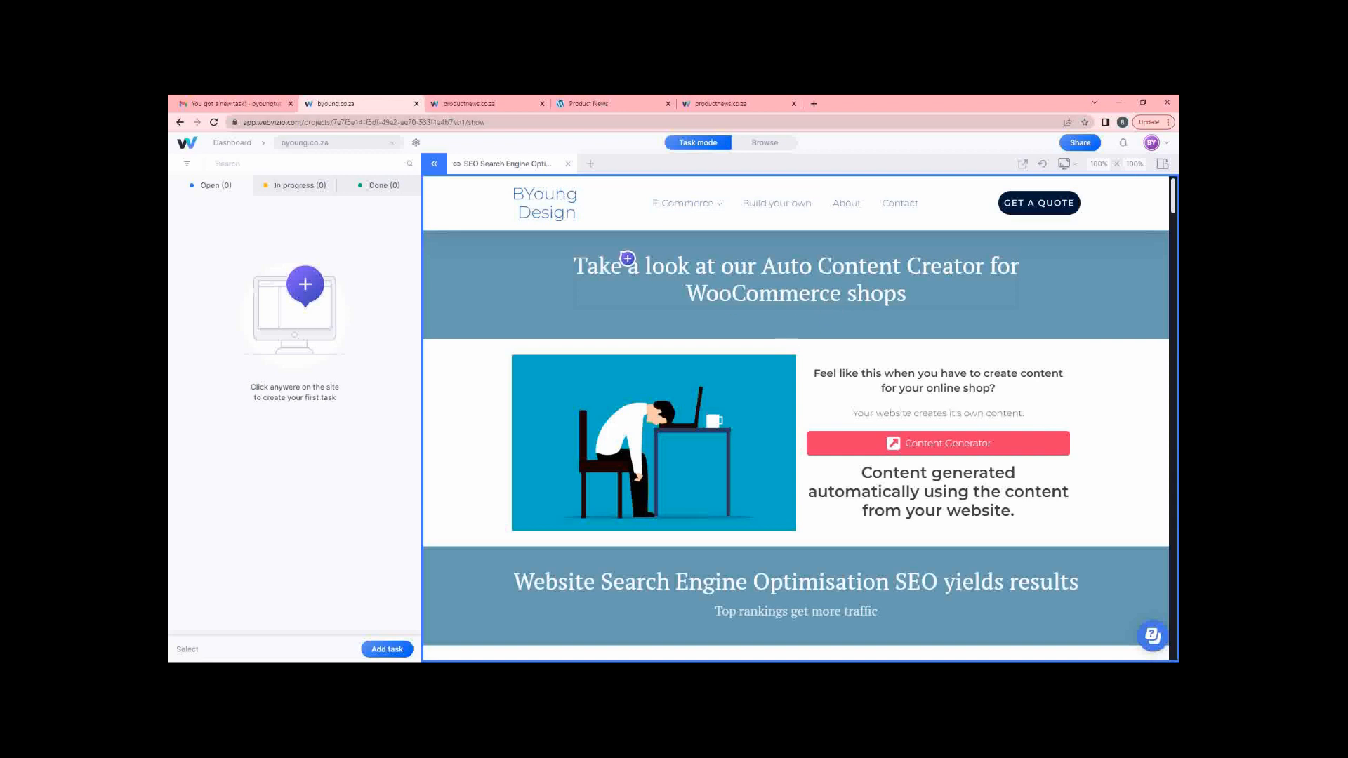
Hide and restore the task panel, then return to the All projects list.
{"action": "left_click", "coordinate": [433, 164]}
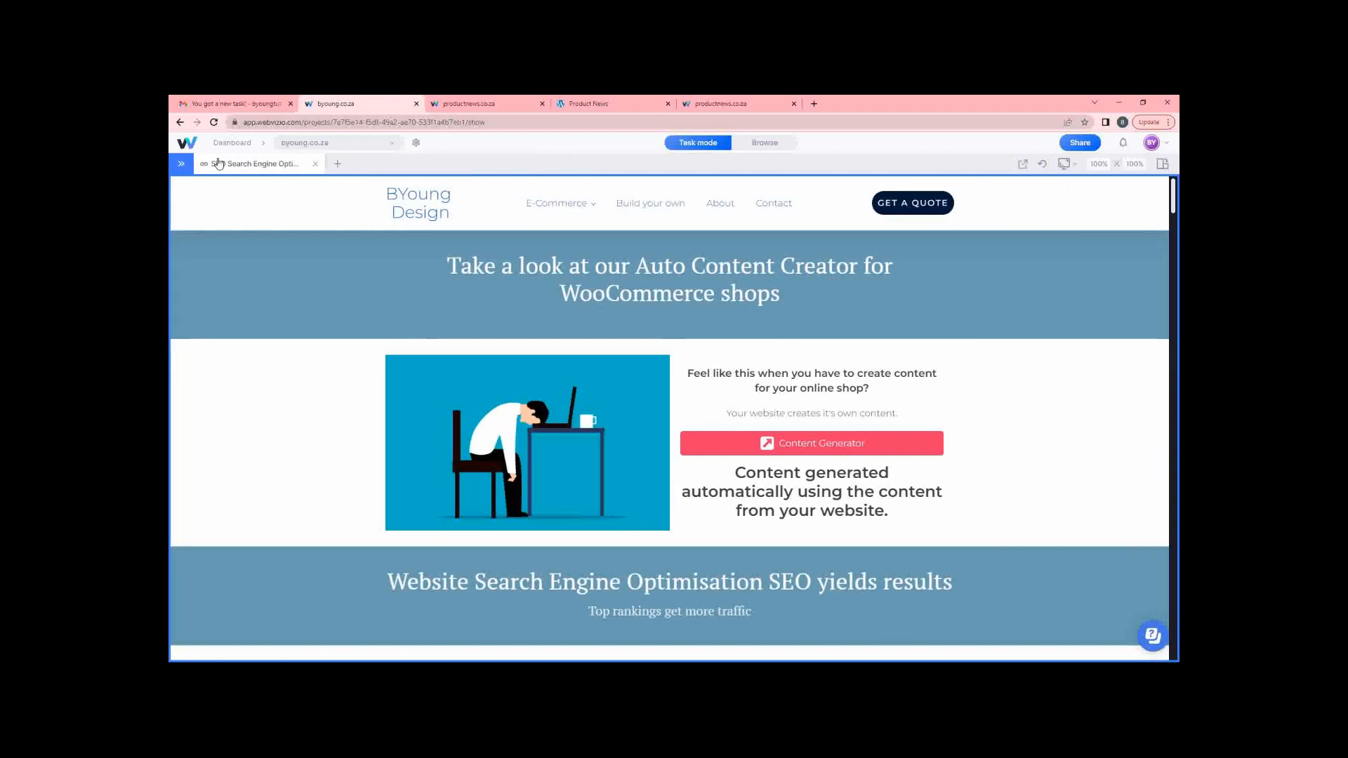
{"action": "left_click", "coordinate": [181, 163]}
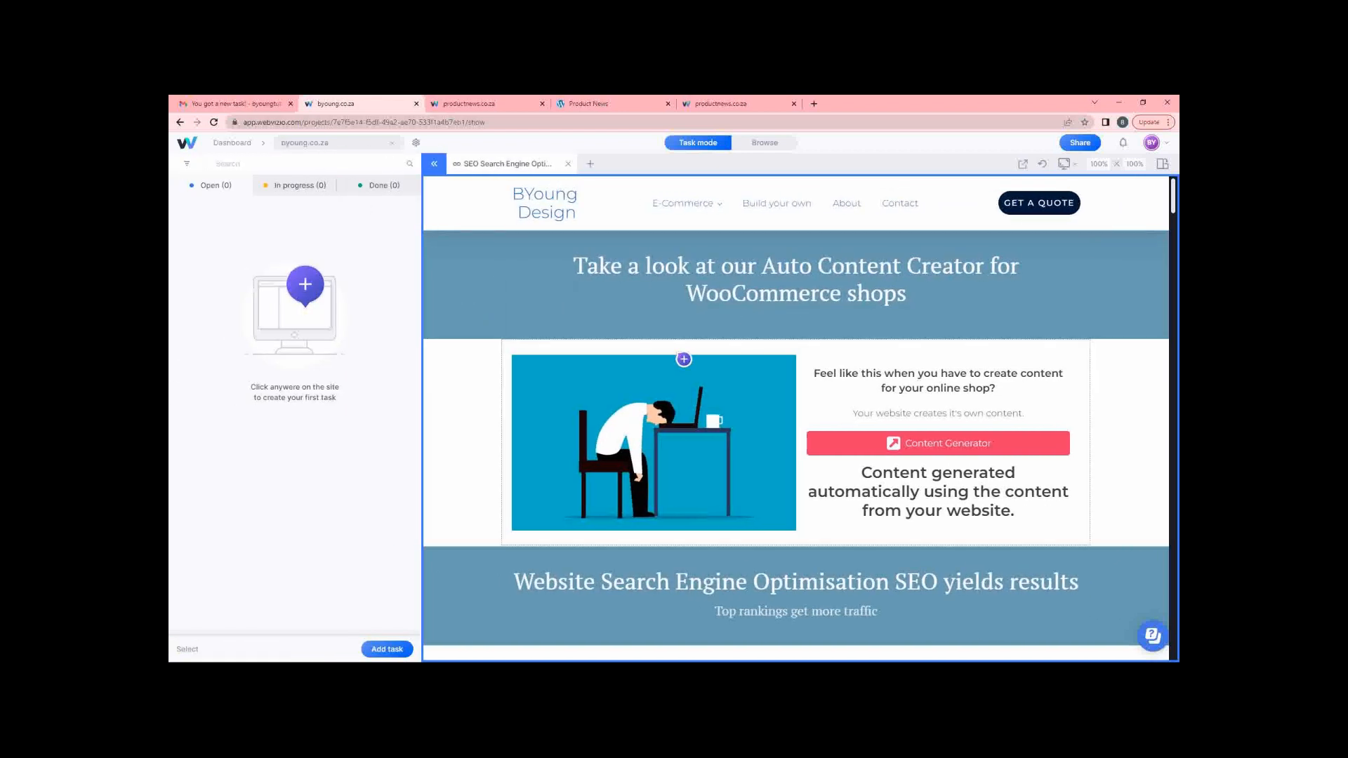
{"action": "left_click", "coordinate": [180, 123]}
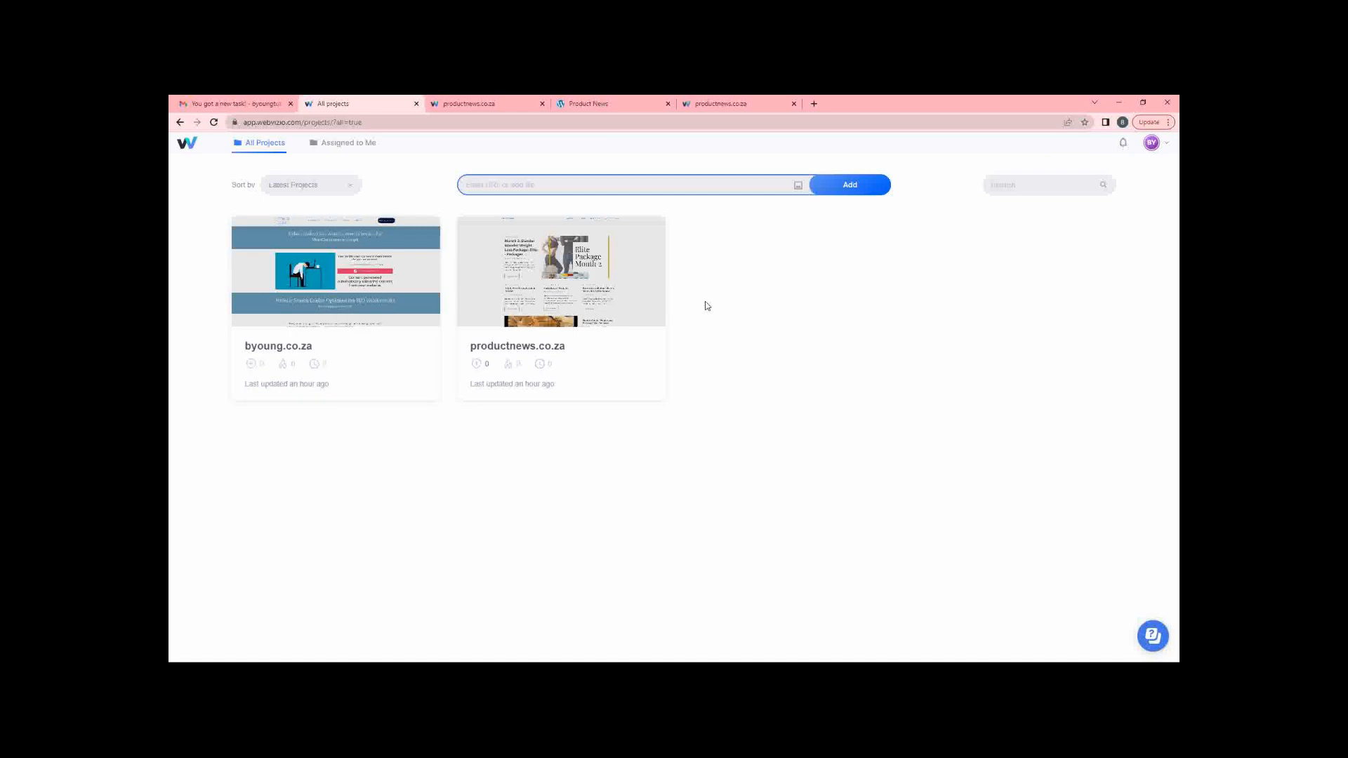
{"action": "mouse_move", "coordinate": [640, 309]}
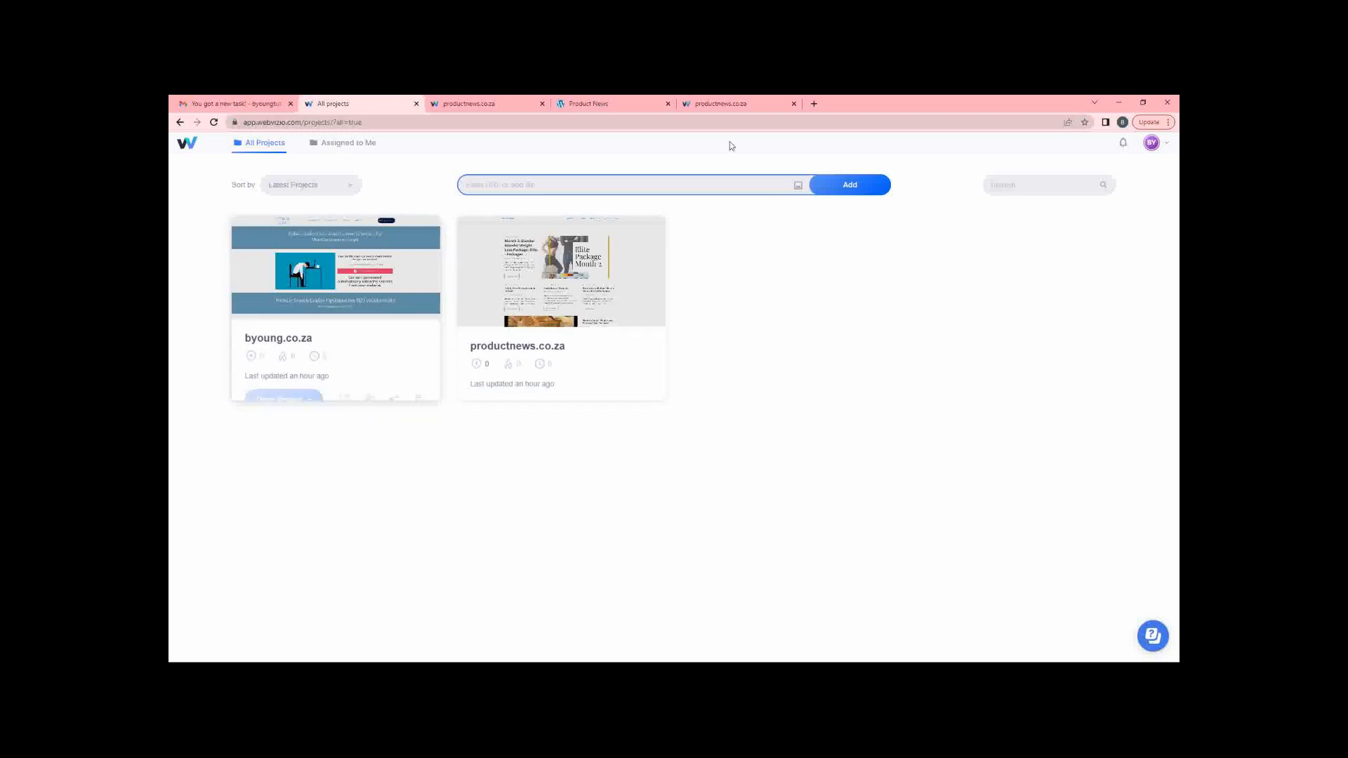
{"action": "mouse_move", "coordinate": [337, 271]}
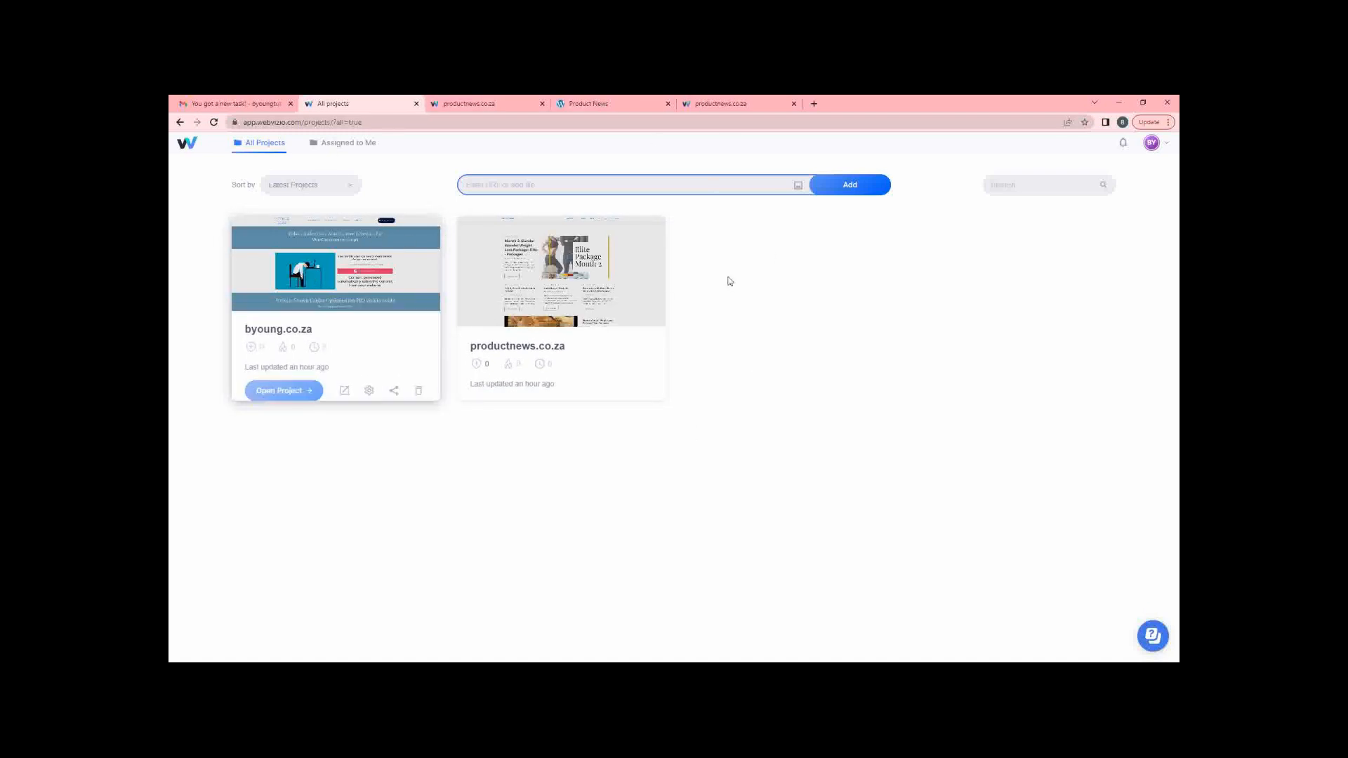
{"action": "mouse_move", "coordinate": [646, 277]}
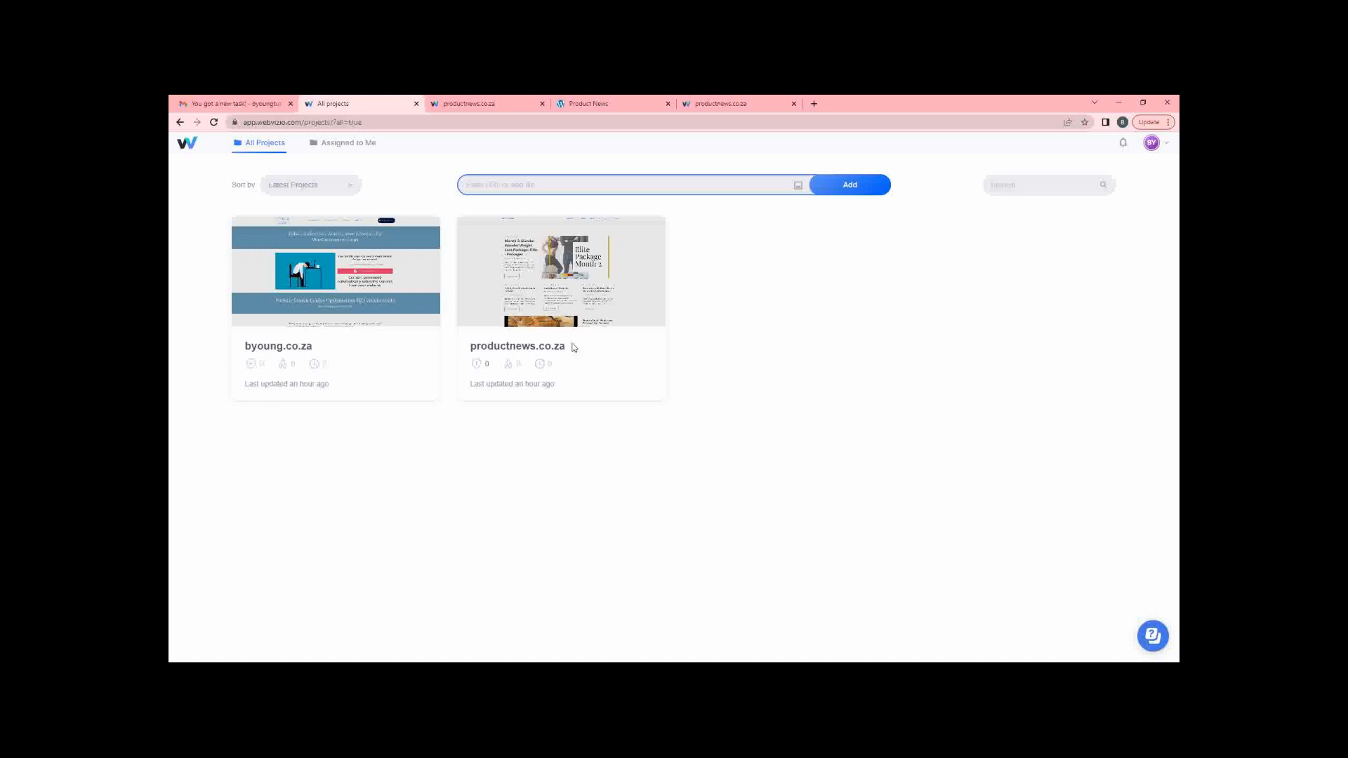
{"action": "mouse_move", "coordinate": [361, 382]}
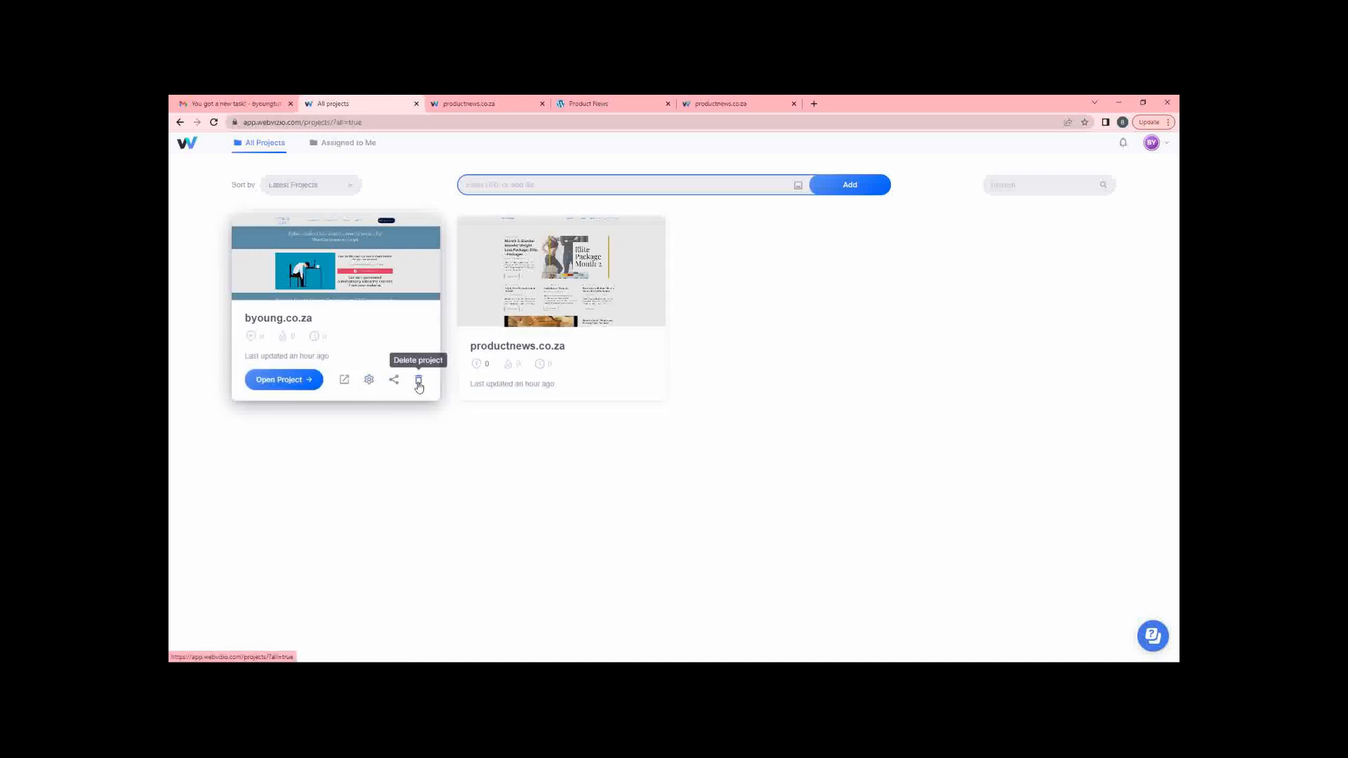
{"action": "mouse_move", "coordinate": [618, 376]}
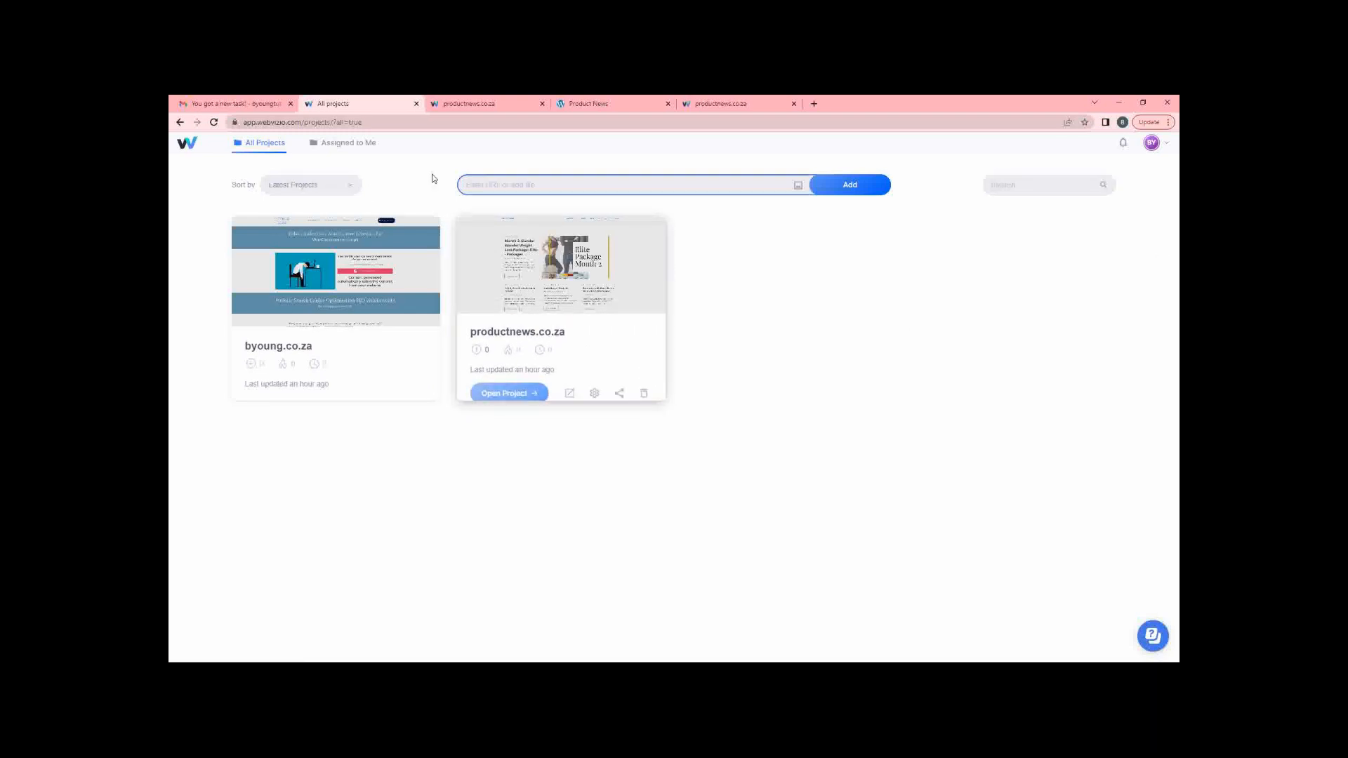
{"action": "mouse_move", "coordinate": [378, 325]}
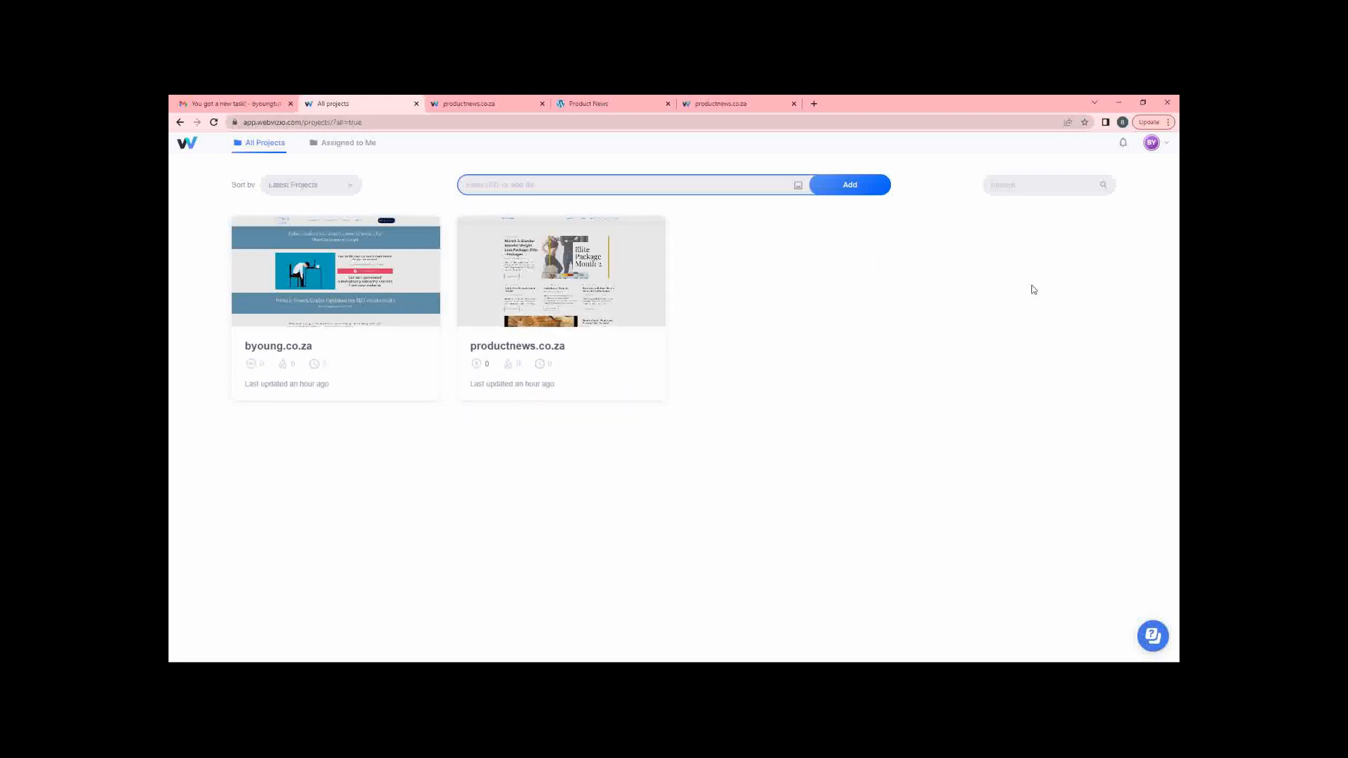
Open the Profile page from the BY avatar menu to see name, e-mail and Change Password.
{"action": "left_click", "coordinate": [1165, 144]}
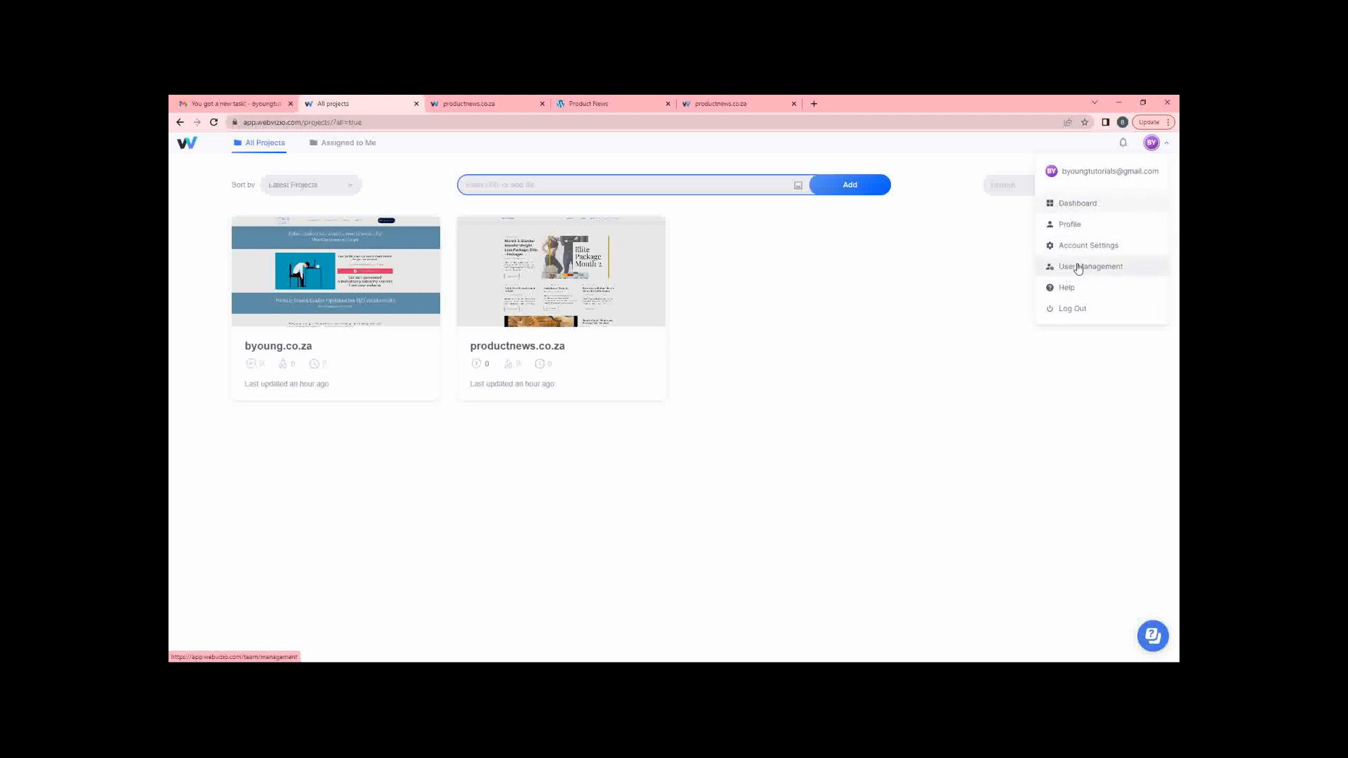
{"action": "left_click", "coordinate": [1077, 225]}
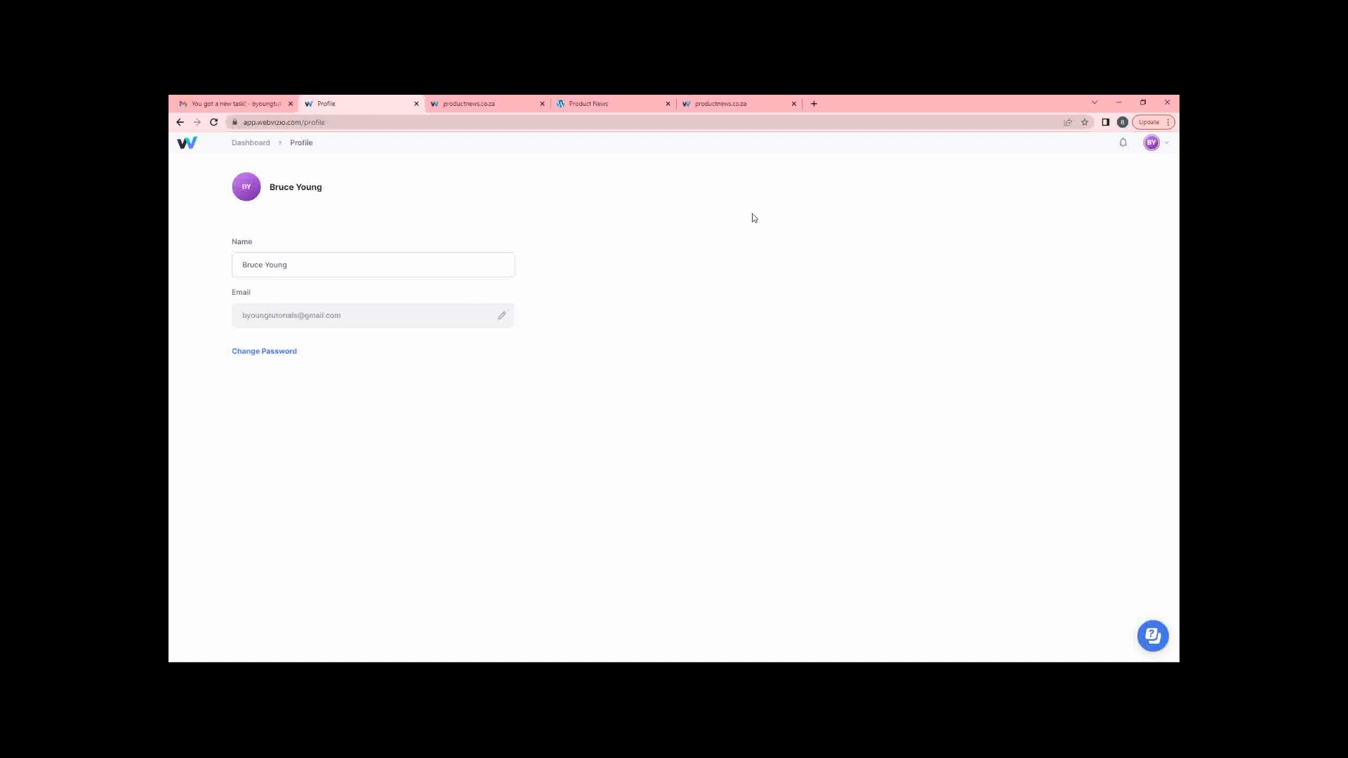
{"action": "left_click", "coordinate": [1151, 143]}
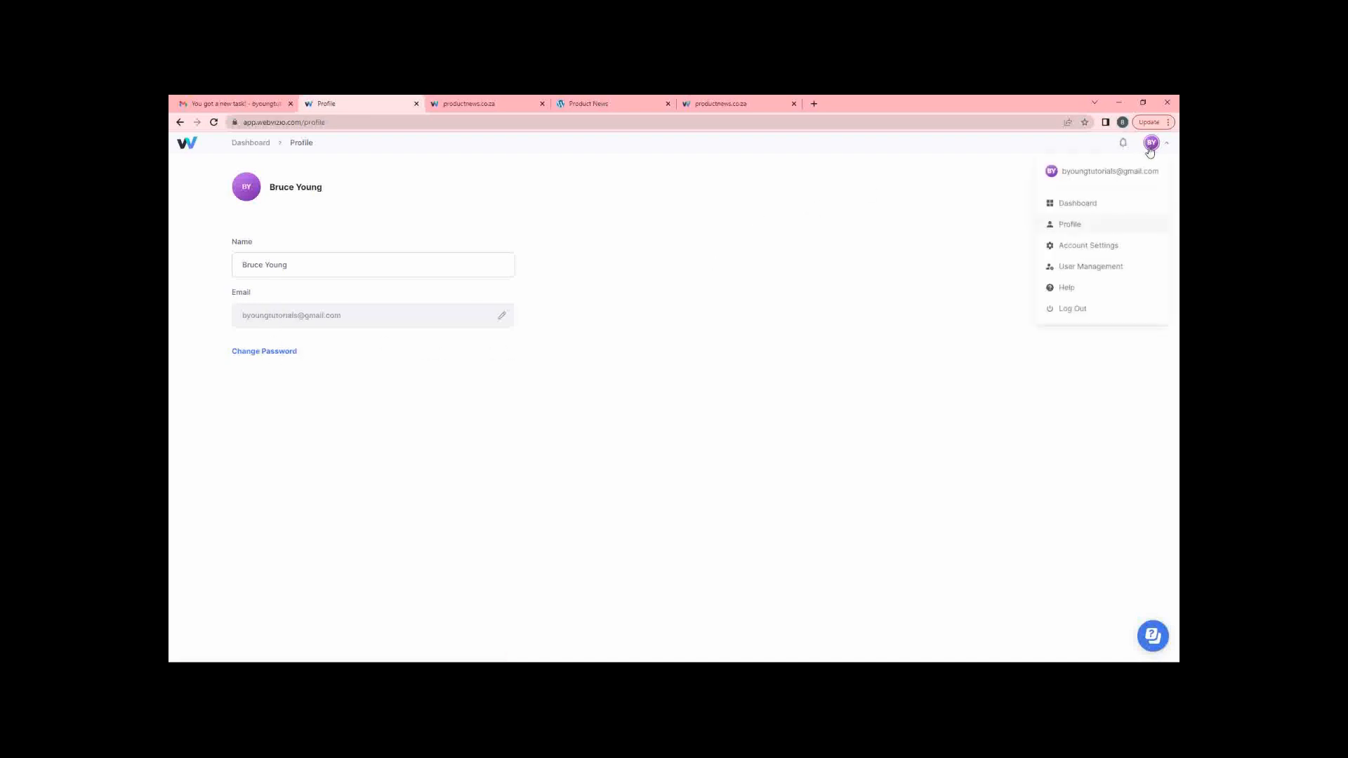
Check Users & Permissions, then the Subscription tab: Free Forever plan, 2 of 3 projects used.
{"action": "left_click", "coordinate": [1084, 245]}
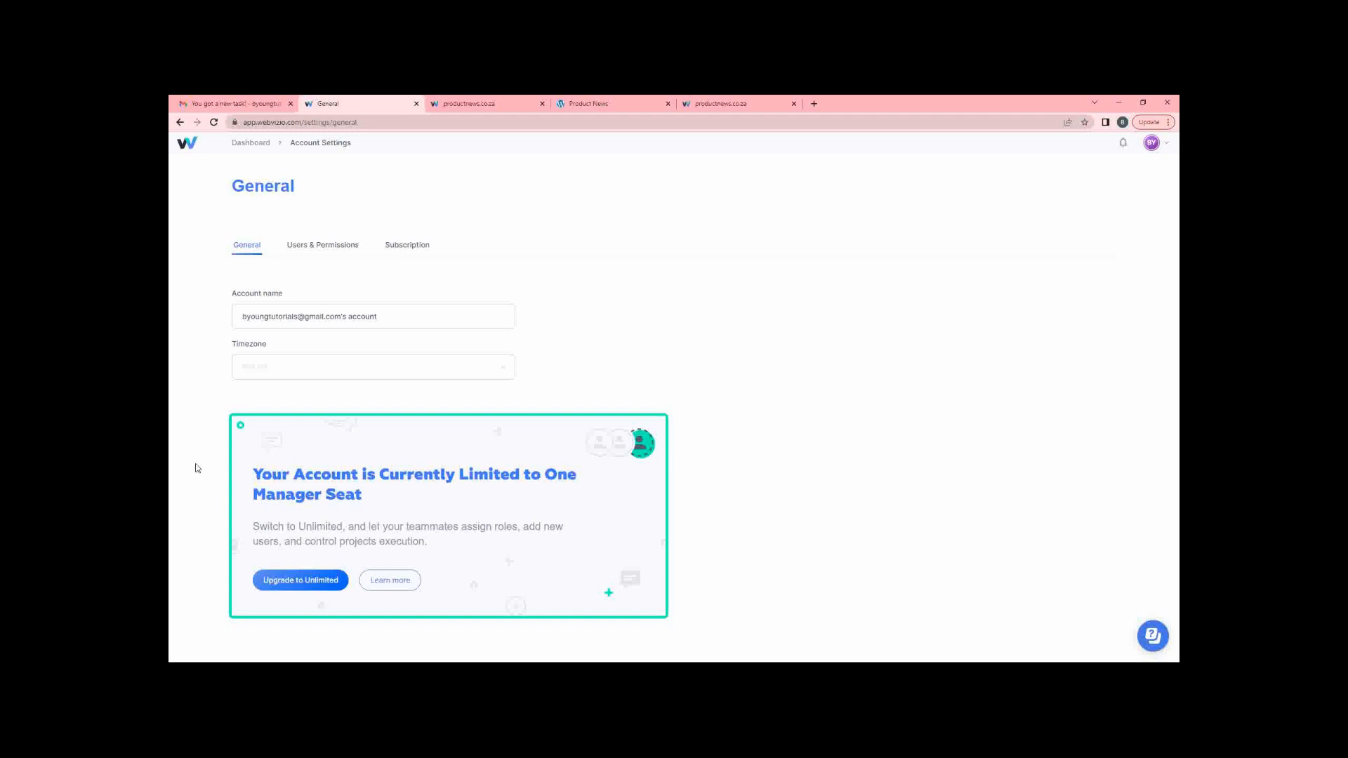
{"action": "left_click", "coordinate": [316, 246]}
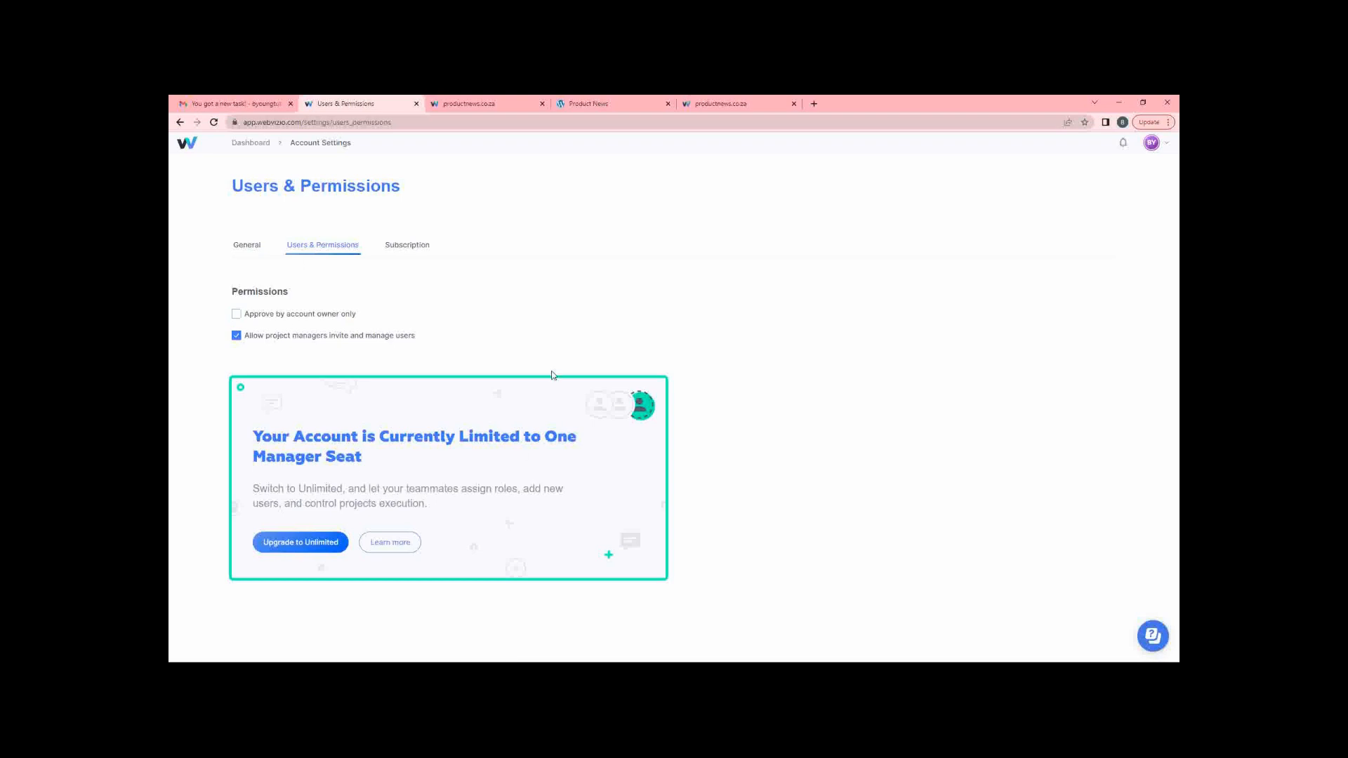
{"action": "left_click", "coordinate": [412, 247]}
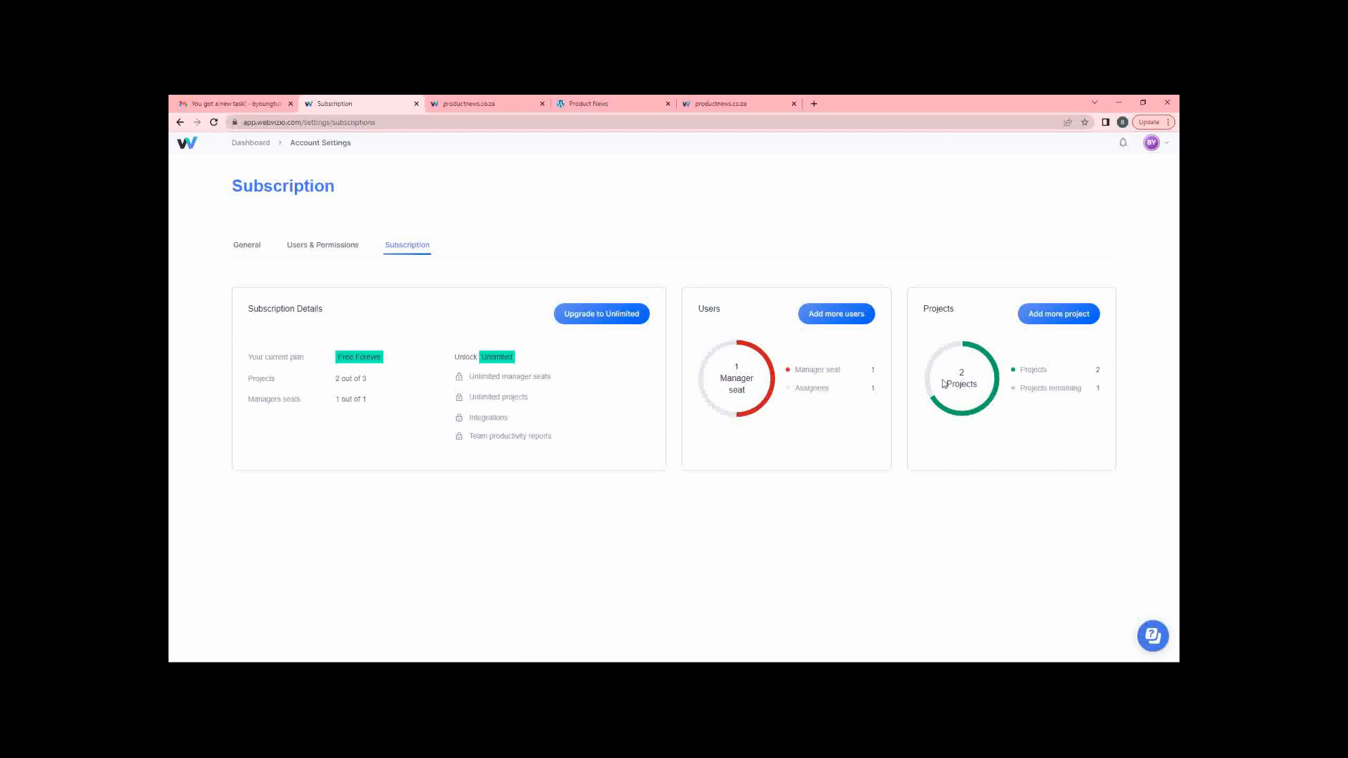
{"action": "mouse_move", "coordinate": [983, 404]}
{"action": "mouse_move", "coordinate": [934, 361]}
{"action": "left_click", "coordinate": [1166, 147]}
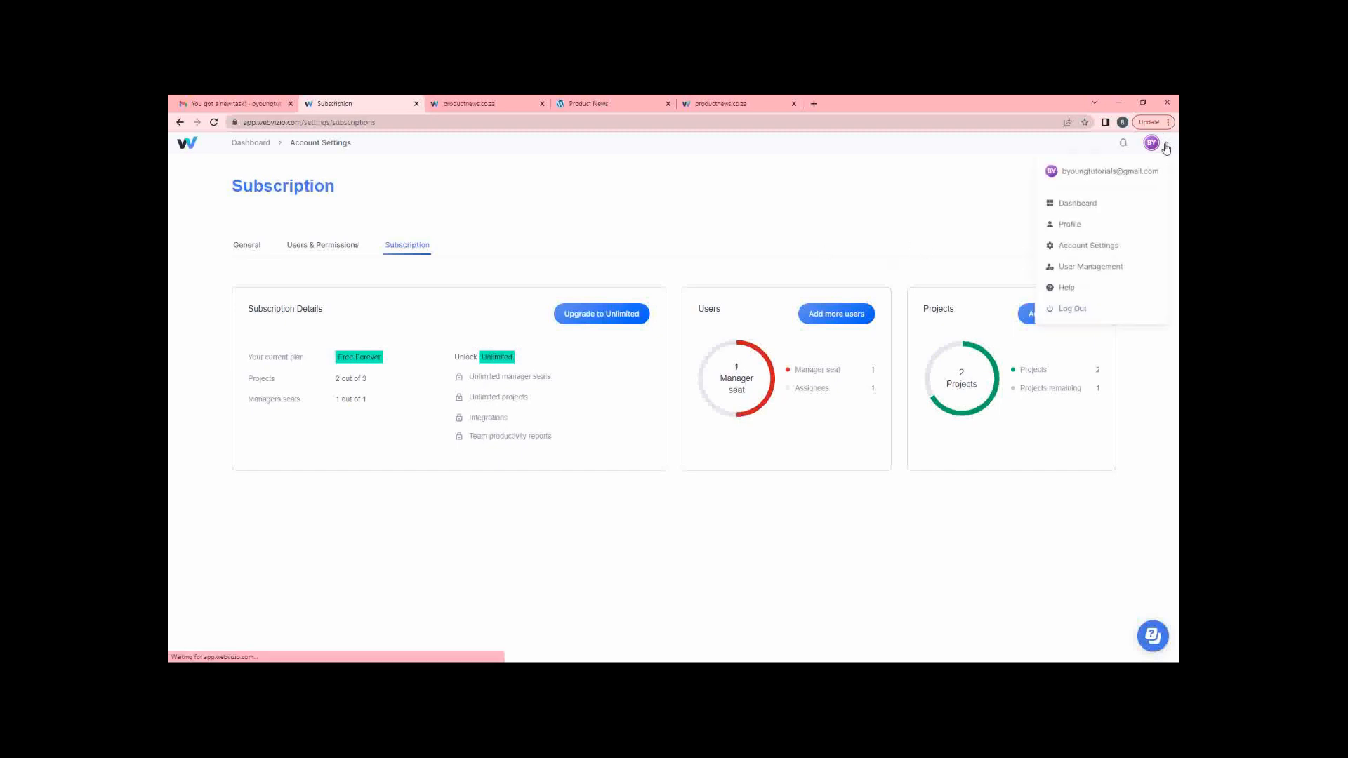
Review the team in User Management, then return to the All projects dashboard.
{"action": "left_click", "coordinate": [1102, 271]}
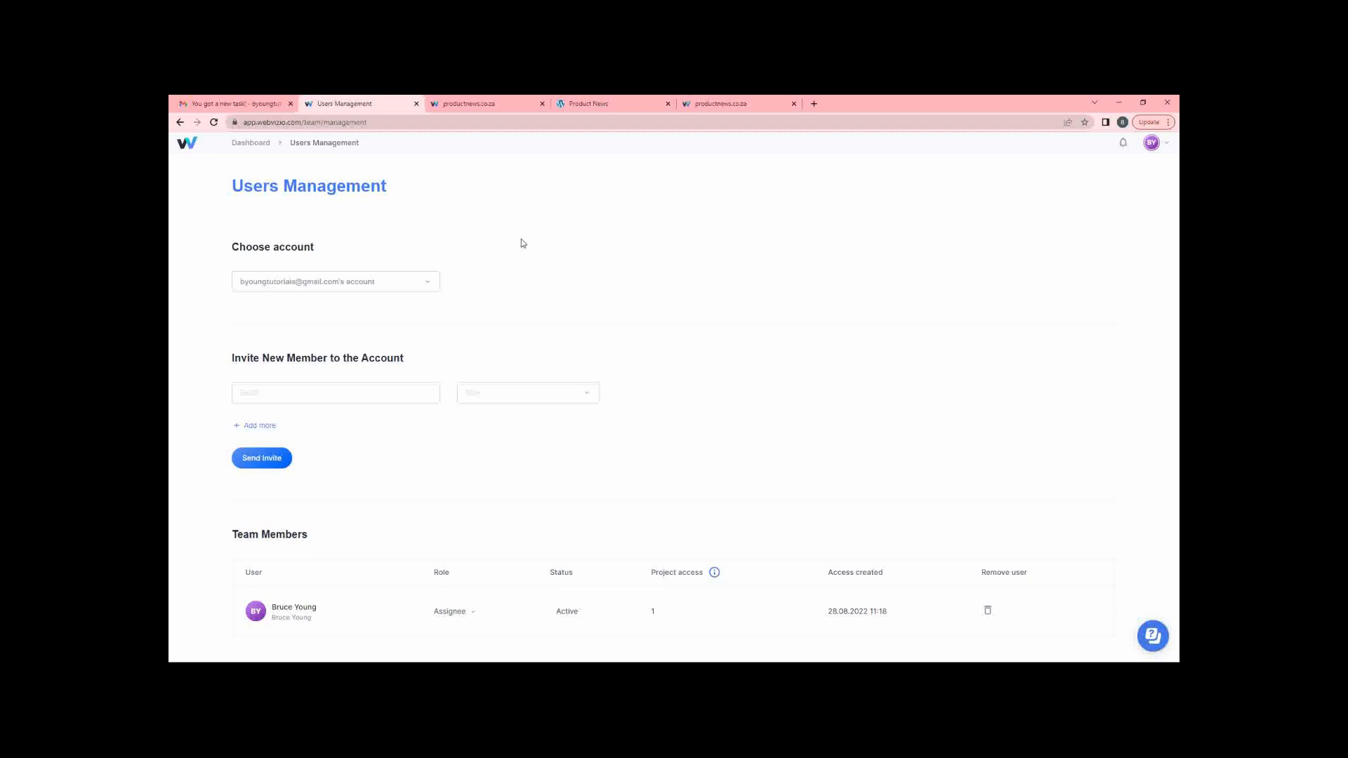
{"action": "left_click", "coordinate": [240, 145]}
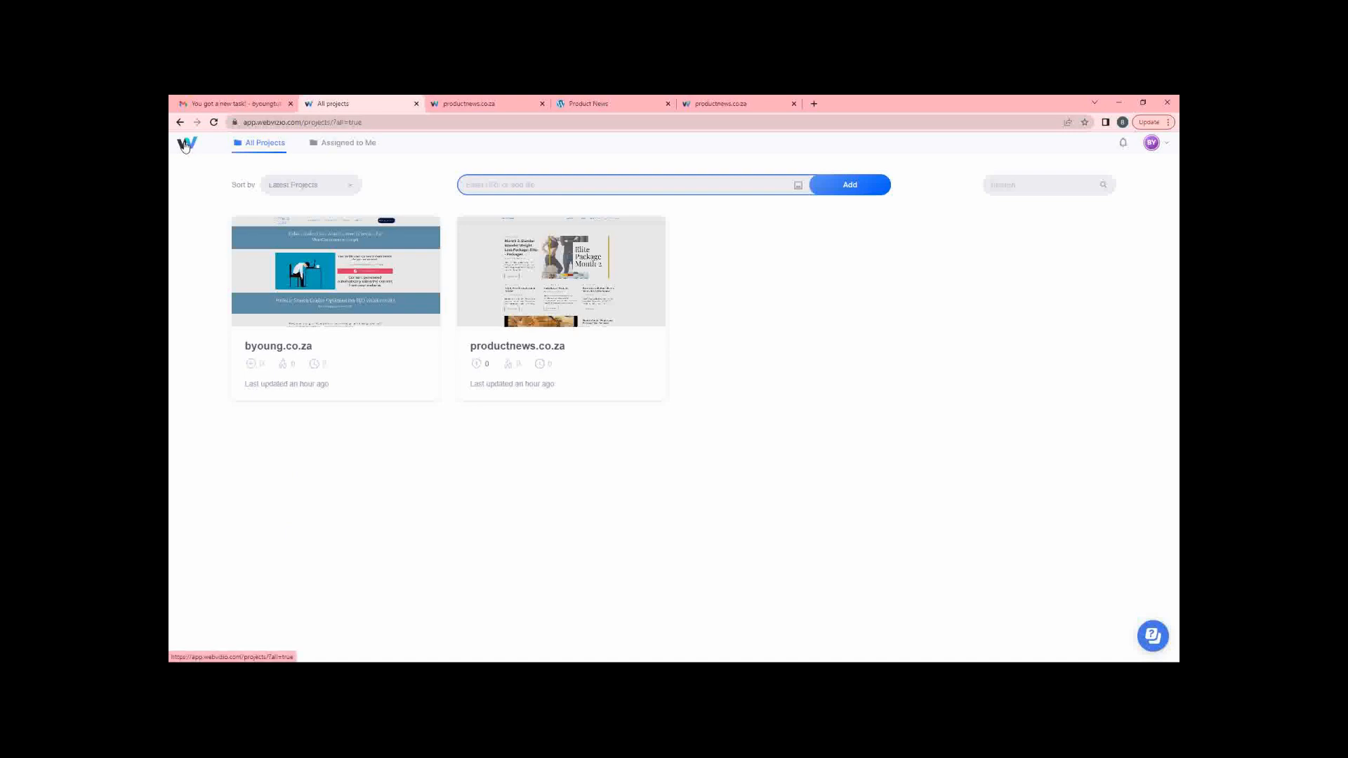
Load webvizio.com in the productnews.co.za tab, scroll the homepage, then switch back to All projects.
{"action": "left_click", "coordinate": [483, 106]}
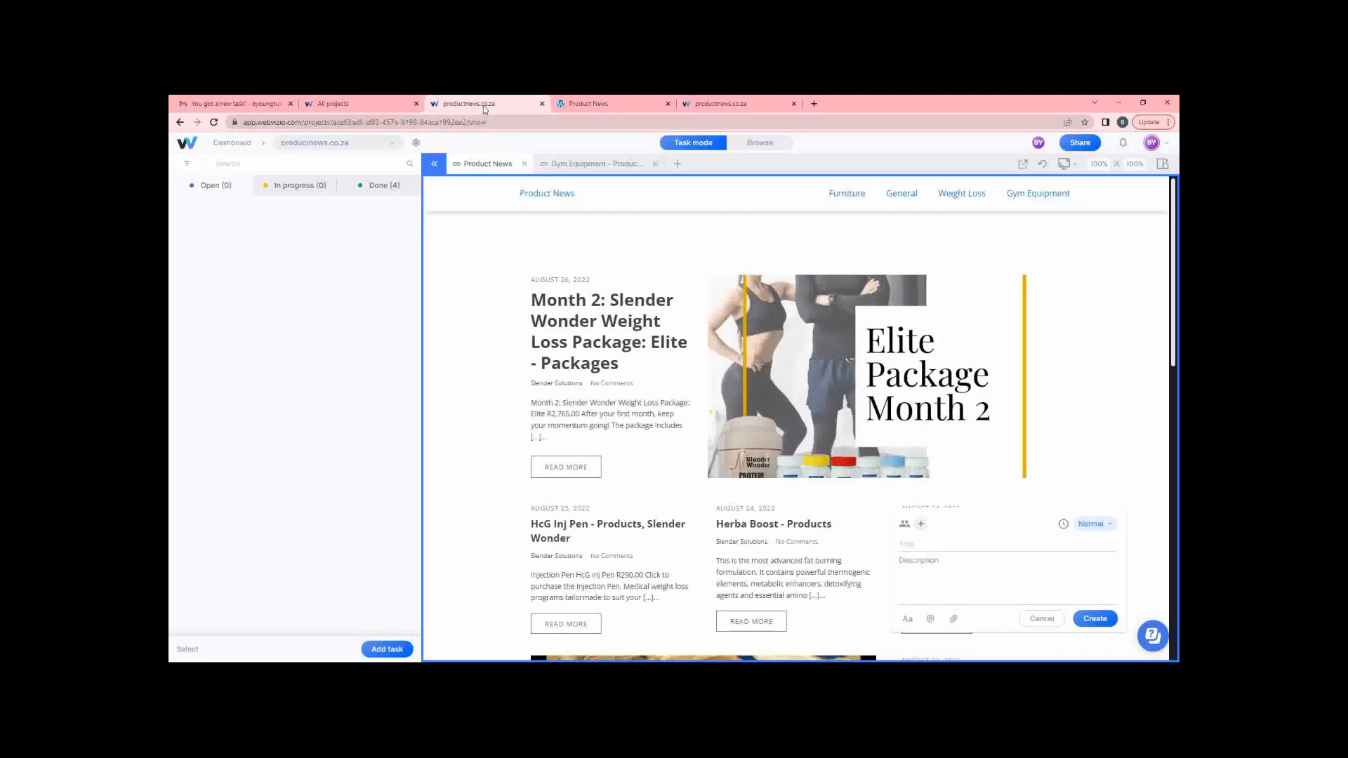
{"action": "left_click", "coordinate": [351, 122]}
{"action": "type", "text": "webvi"}
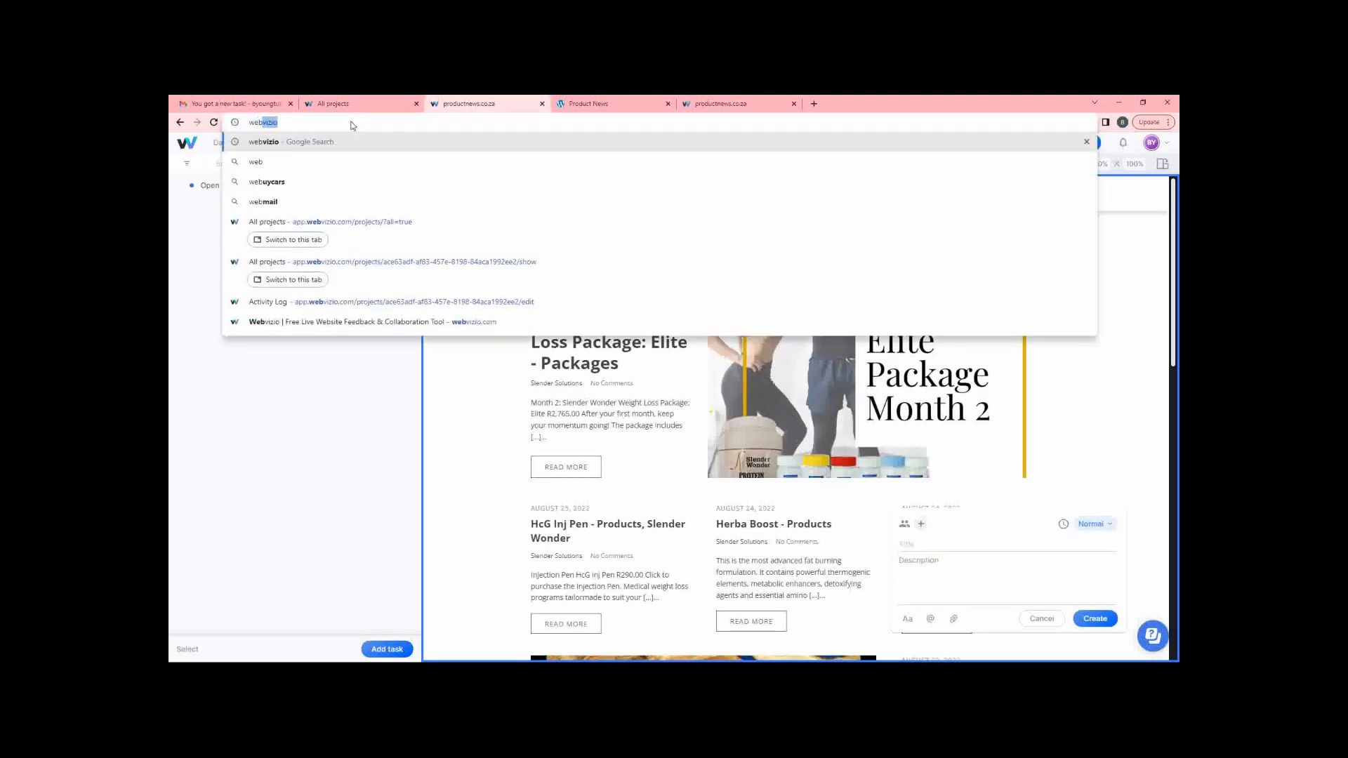
{"action": "type", "text": "zio.com"}
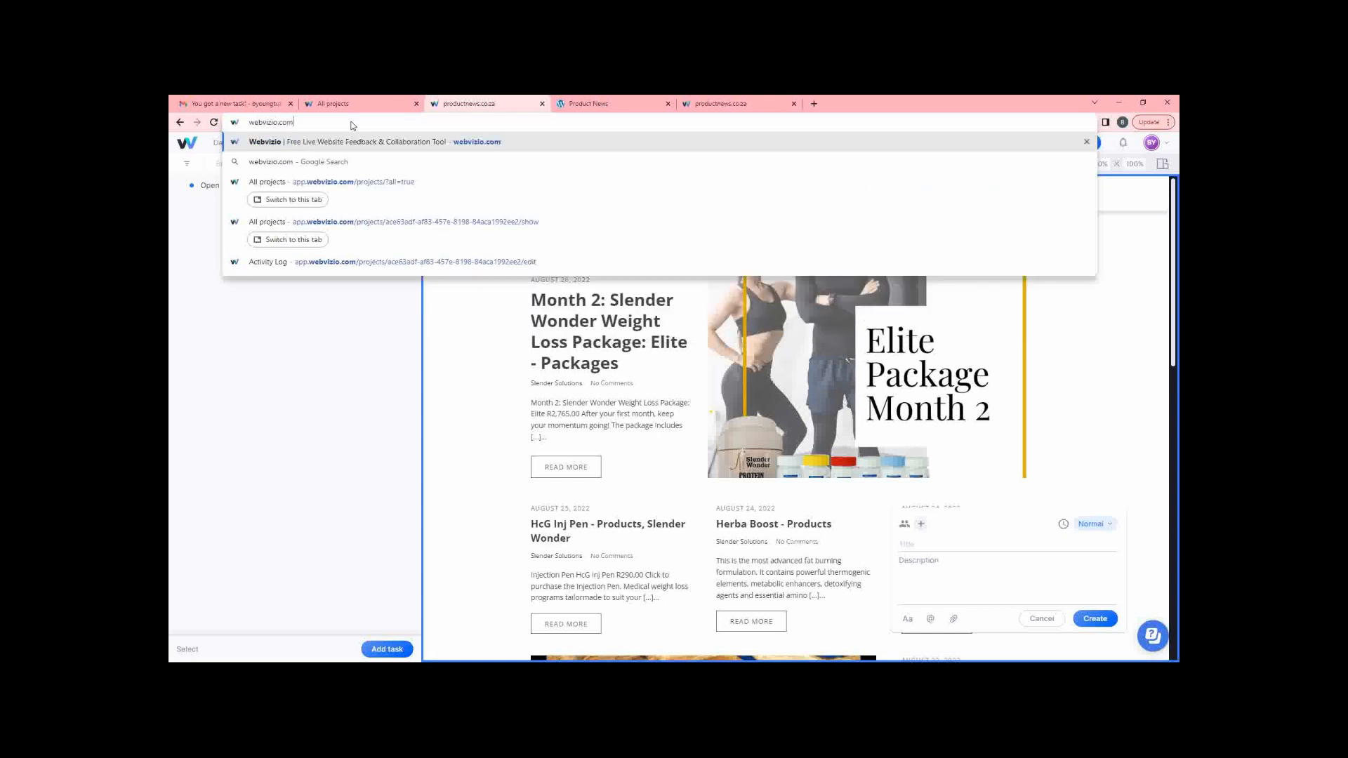
{"action": "key", "text": "Return"}
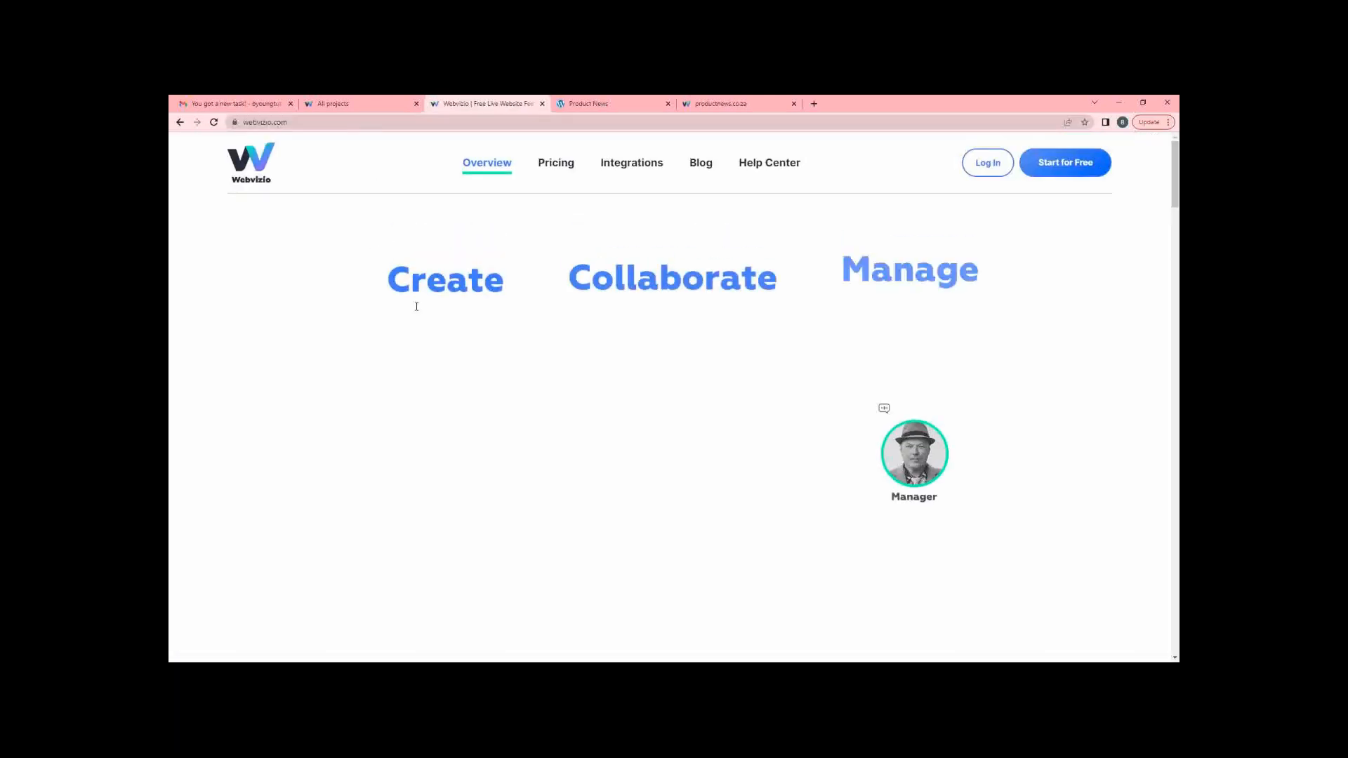
{"action": "scroll", "coordinate": [375, 314], "scroll_direction": "down", "scroll_amount": 5}
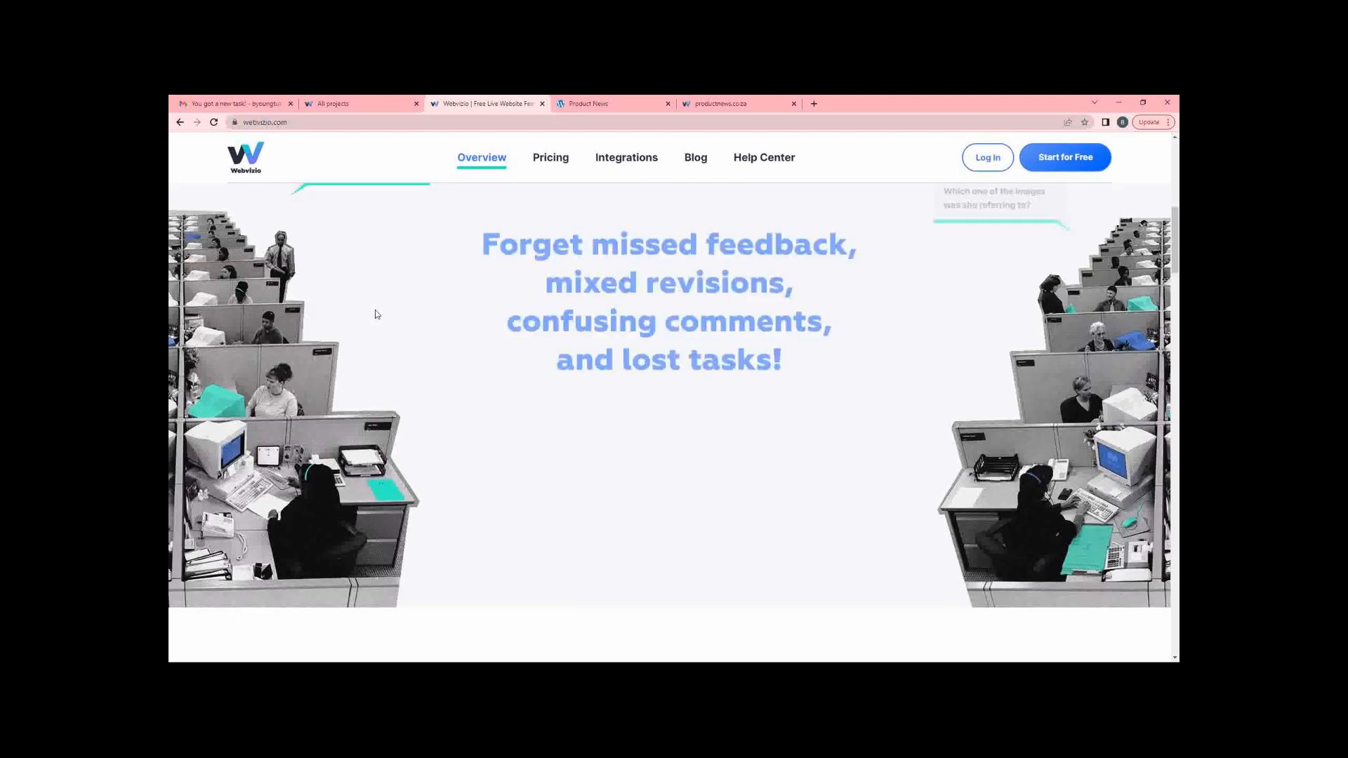
{"action": "scroll", "coordinate": [375, 314], "scroll_direction": "down", "scroll_amount": 4}
{"action": "scroll", "coordinate": [375, 314], "scroll_direction": "up", "scroll_amount": 10}
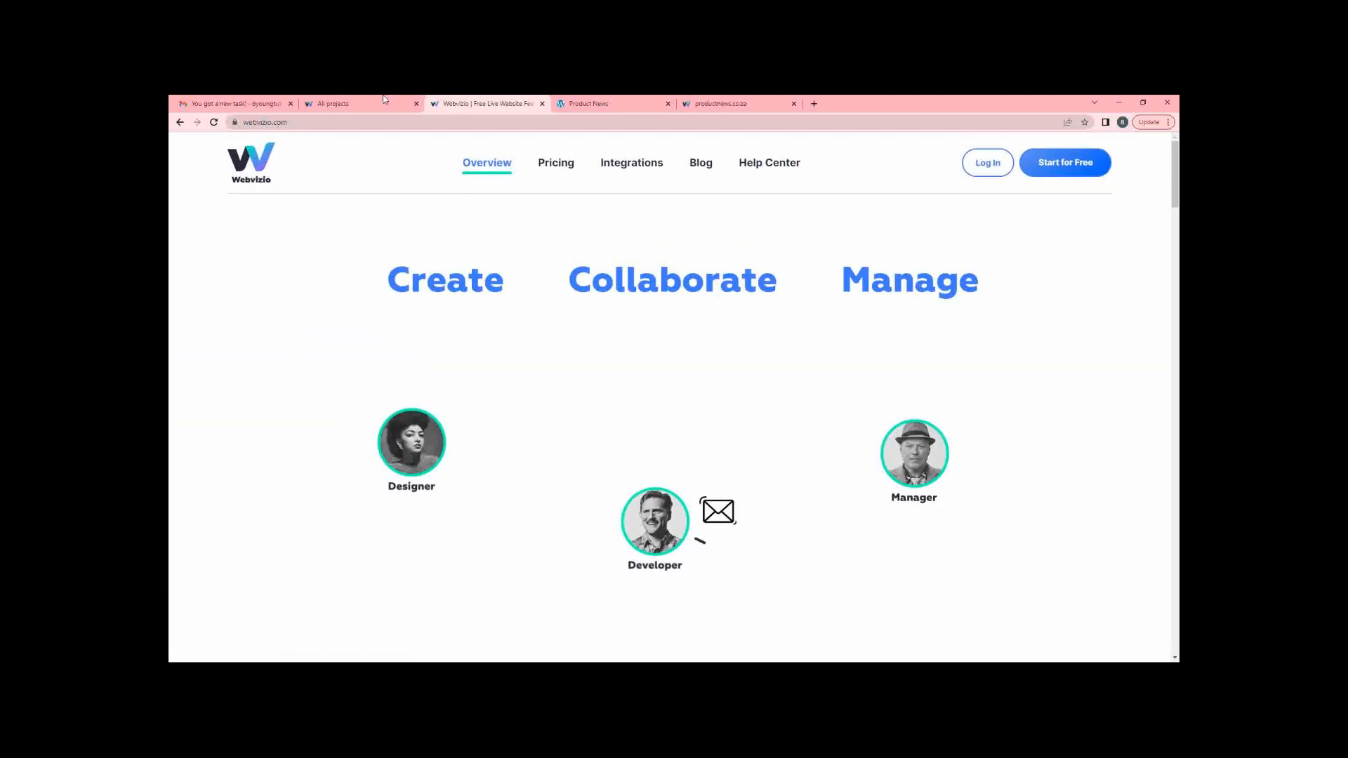
{"action": "left_click", "coordinate": [341, 106]}
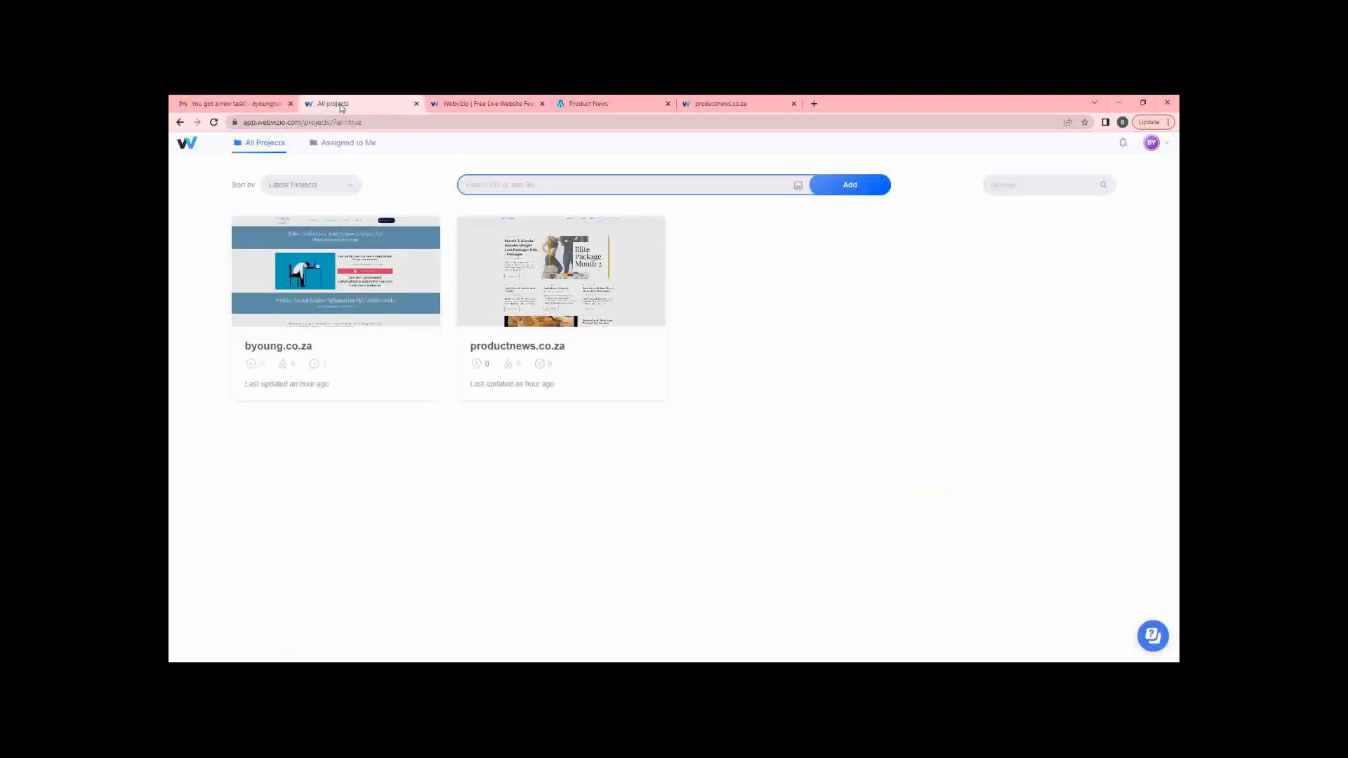